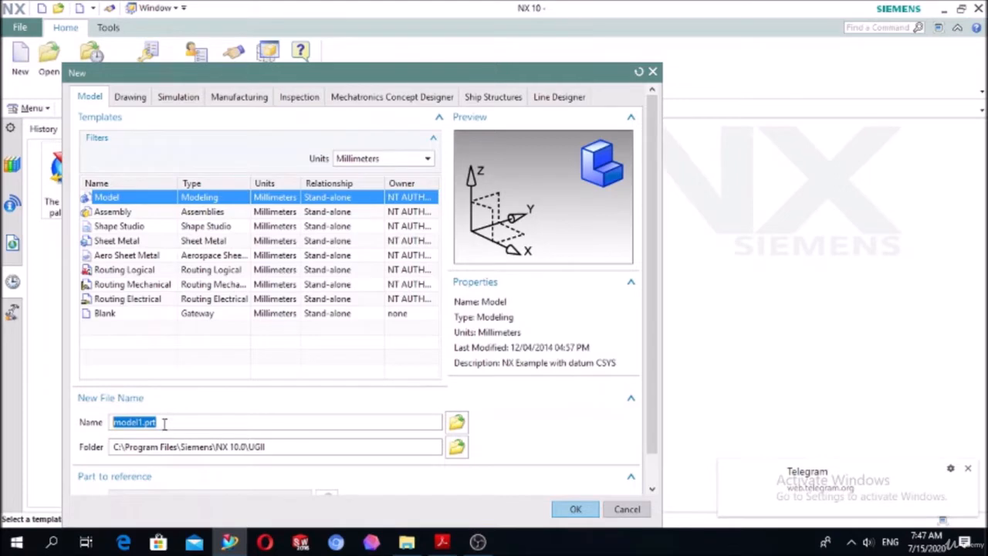
Create a millimetre Model part named exercise 6 and check the flange drawing in the NX CAD-2 PDF.
text(exercise 6)
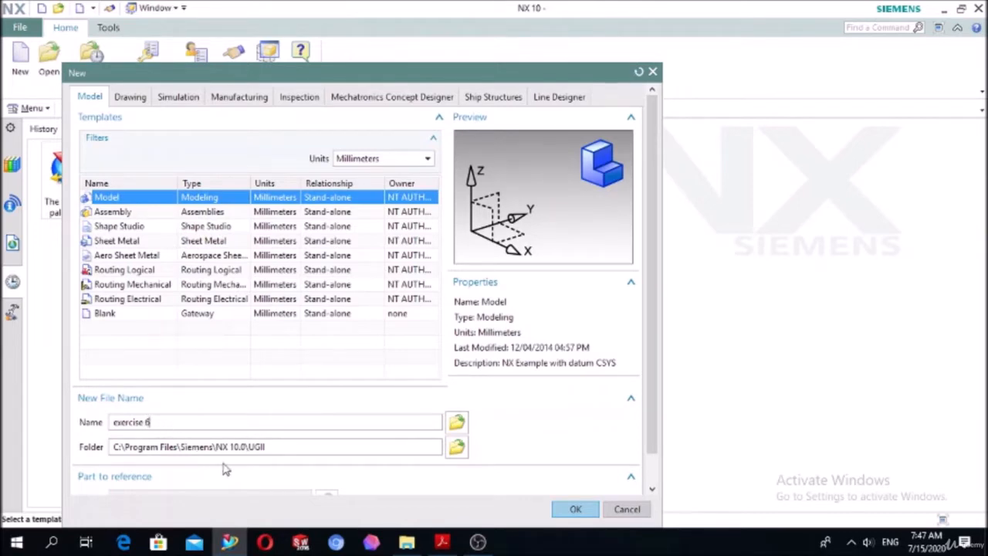
click(579, 512)
click(440, 544)
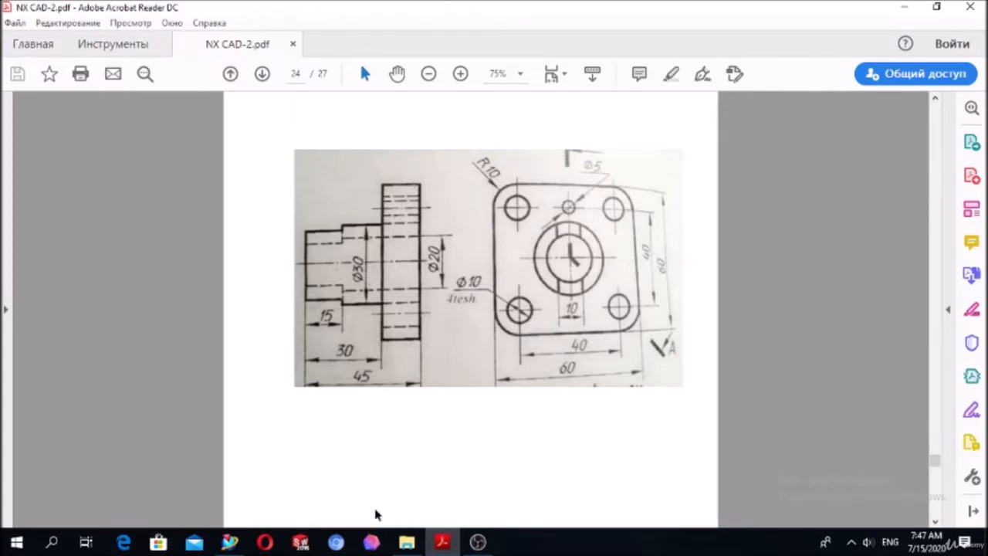
click(230, 542)
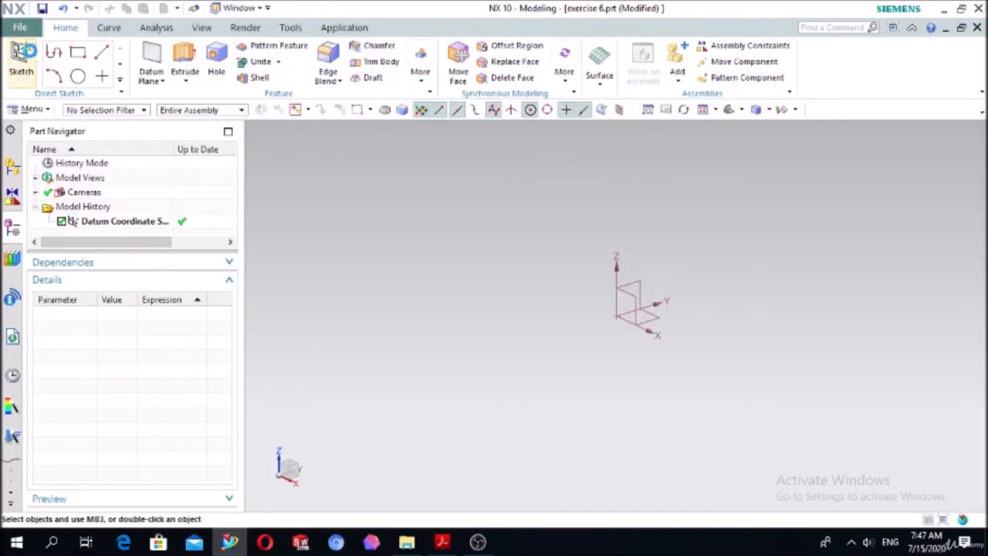
Start a sketch on the XY plane and draw a rectangle about 160 by 58 mm centred on the origin.
click(22, 58)
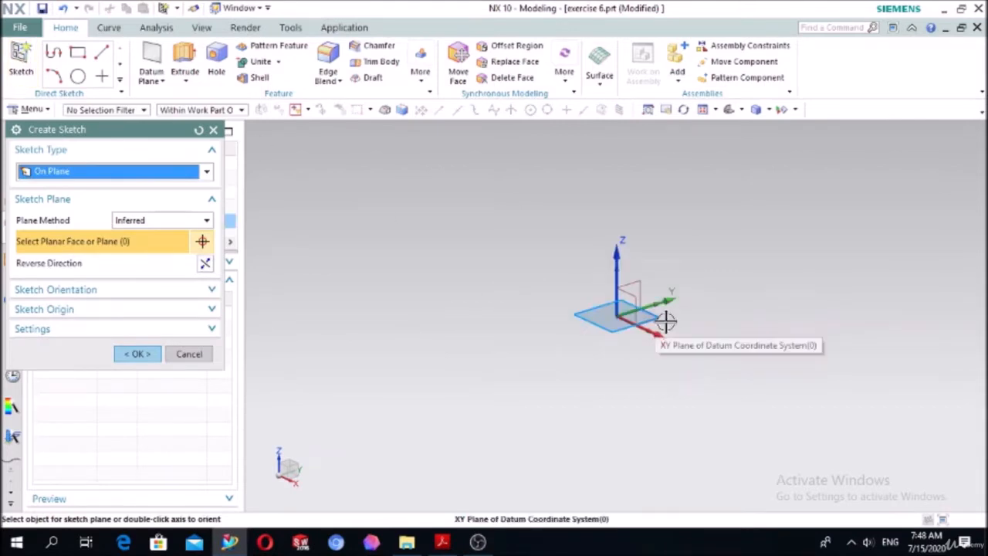
click(137, 354)
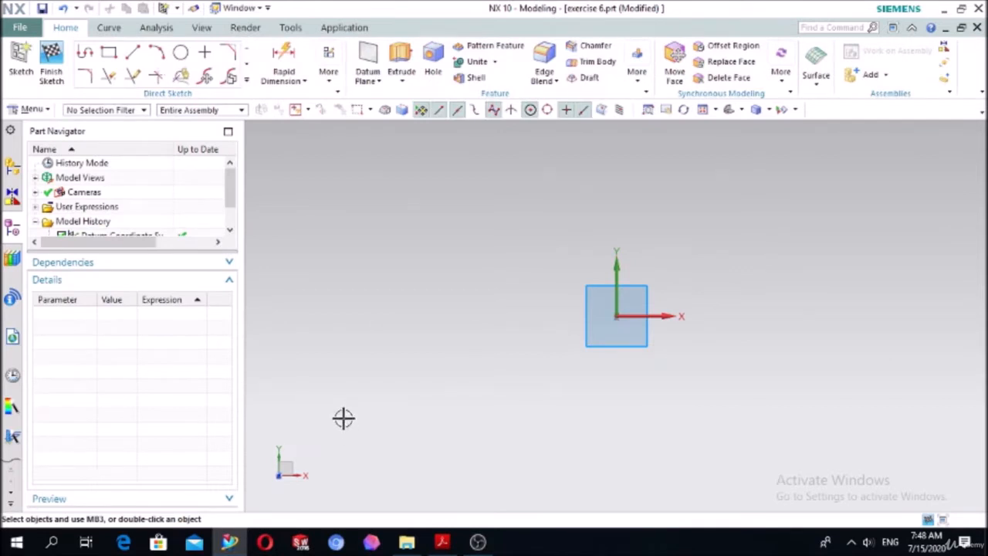
click(108, 54)
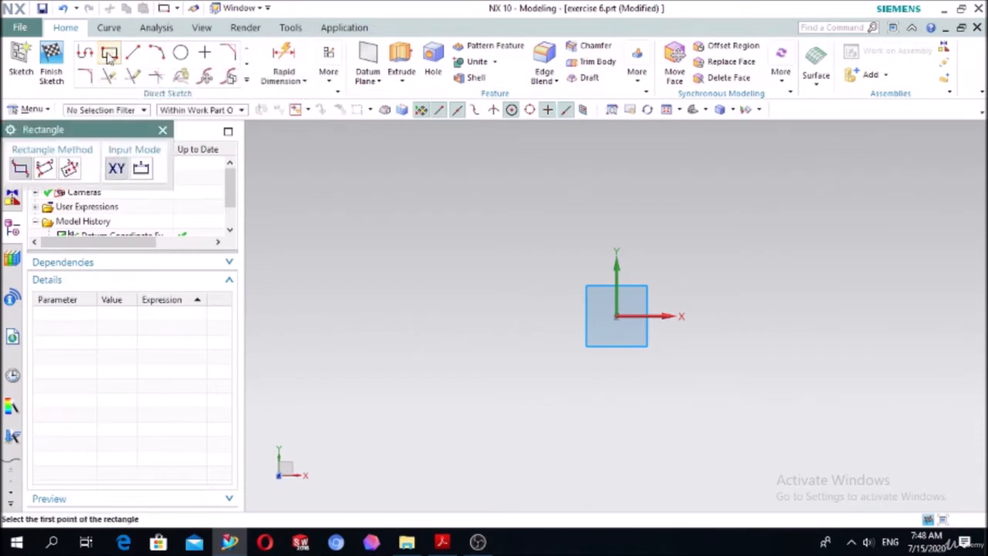
click(70, 170)
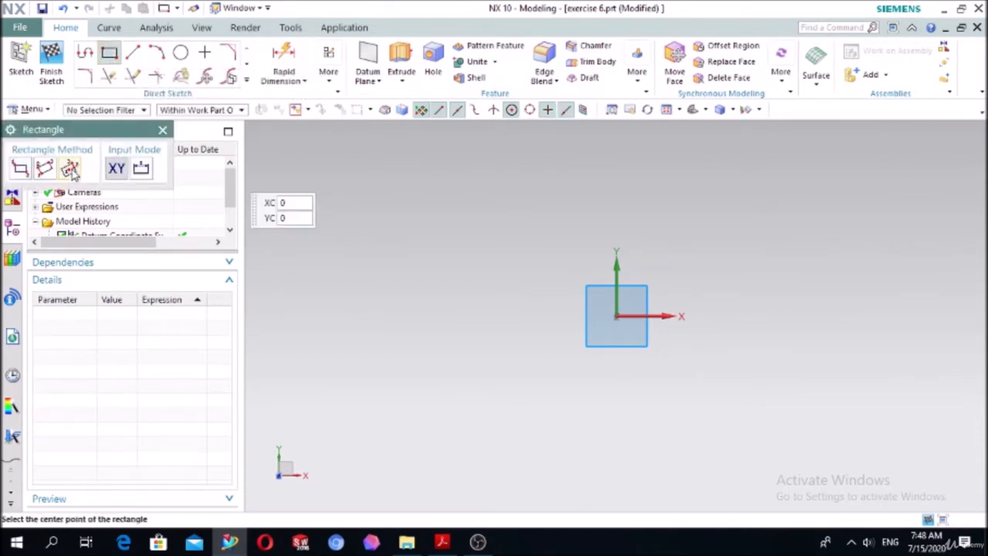
click(616, 316)
click(796, 251)
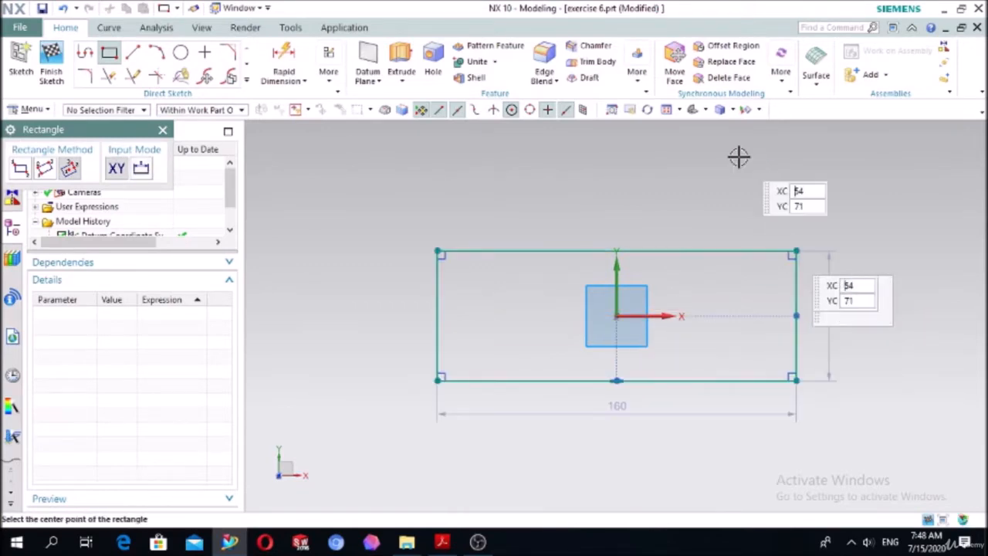
key(Escape)
Check the plate size in the PDF drawing and dimension the rectangle's width as 60 mm.
click(452, 544)
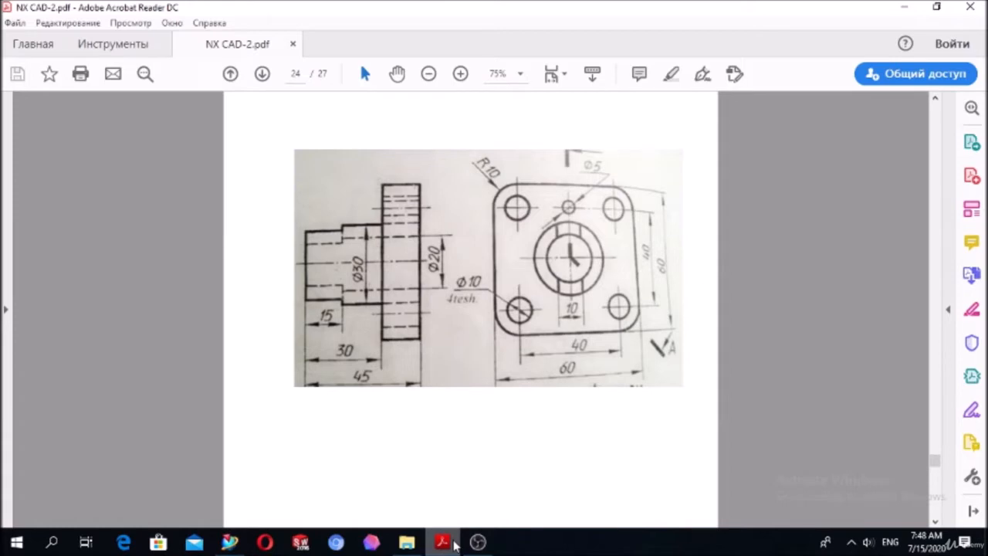
click(454, 546)
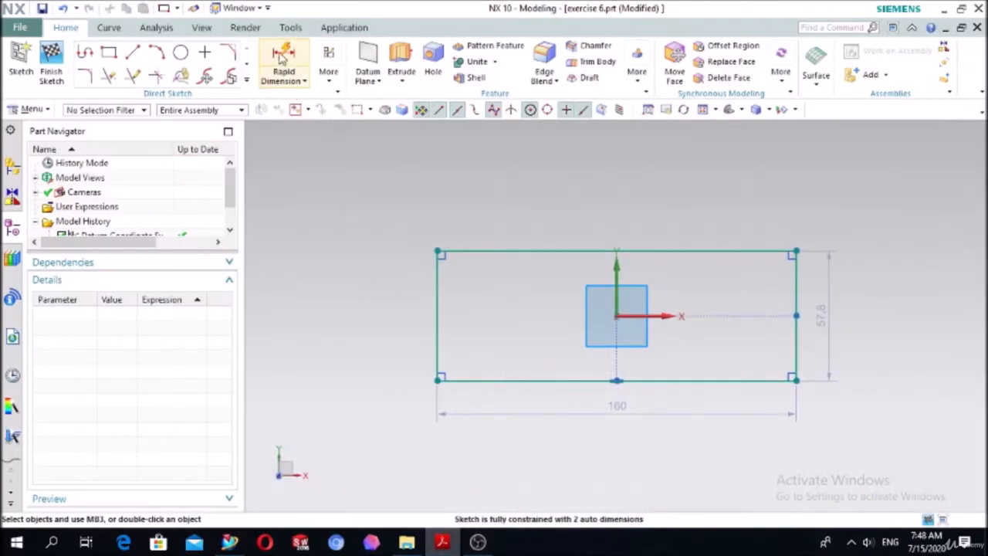
click(283, 56)
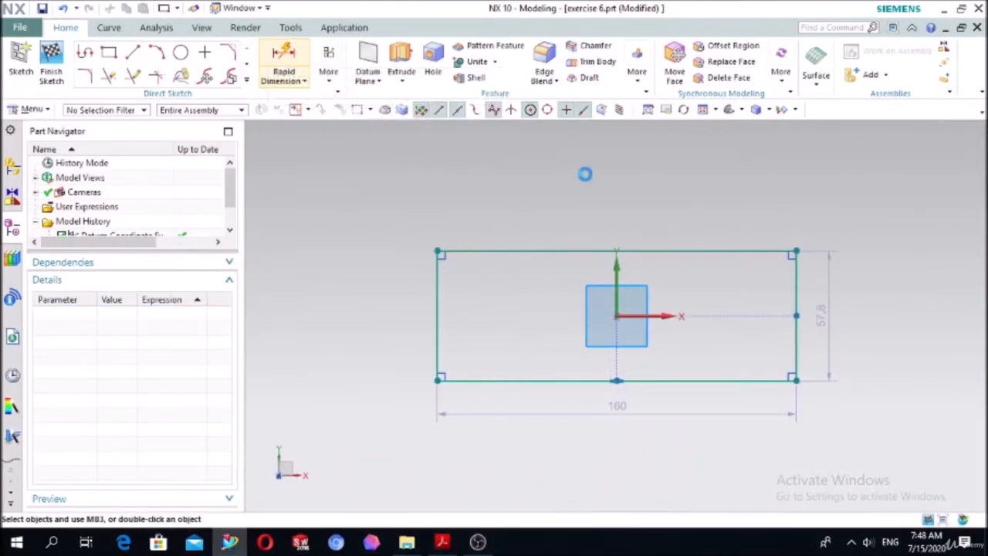
click(549, 251)
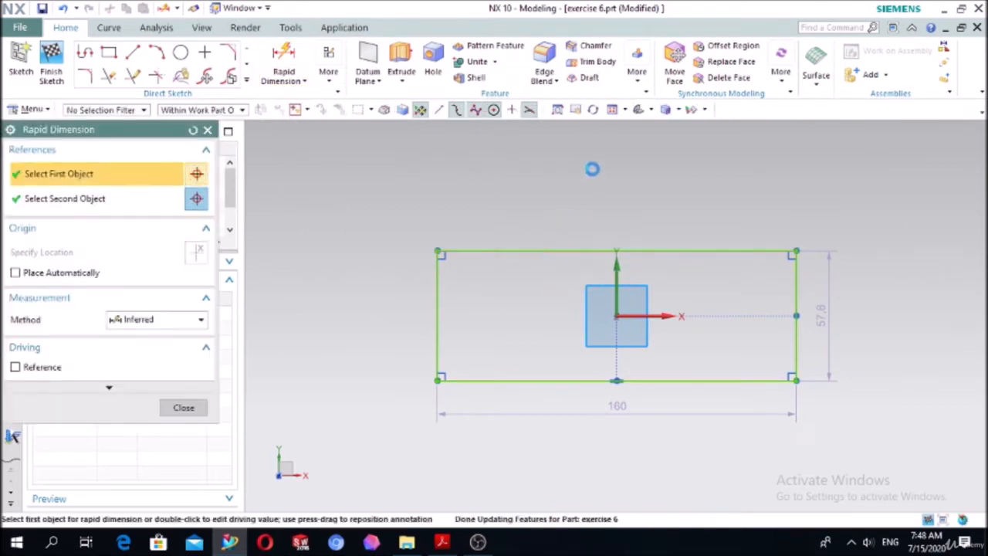
click(606, 164)
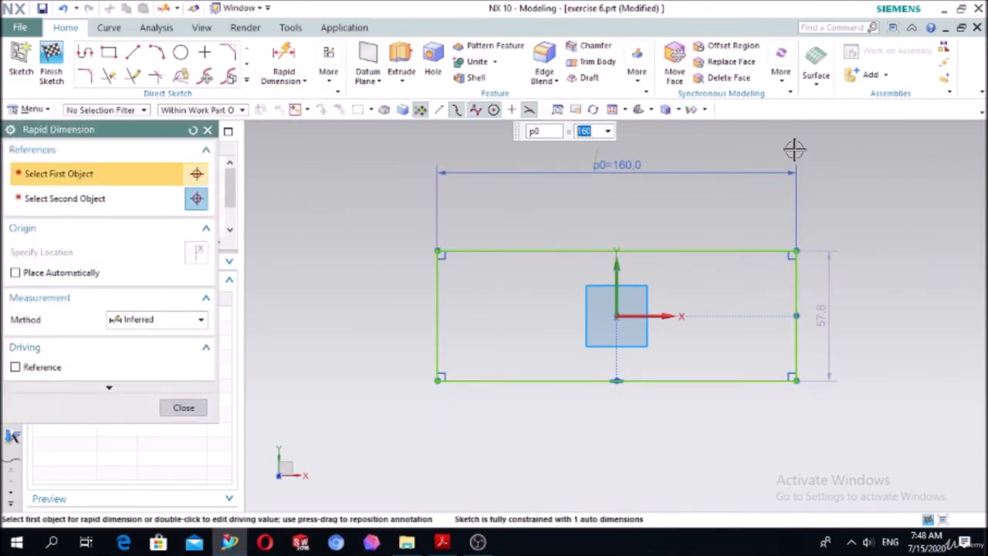
text(60)
key(Return)
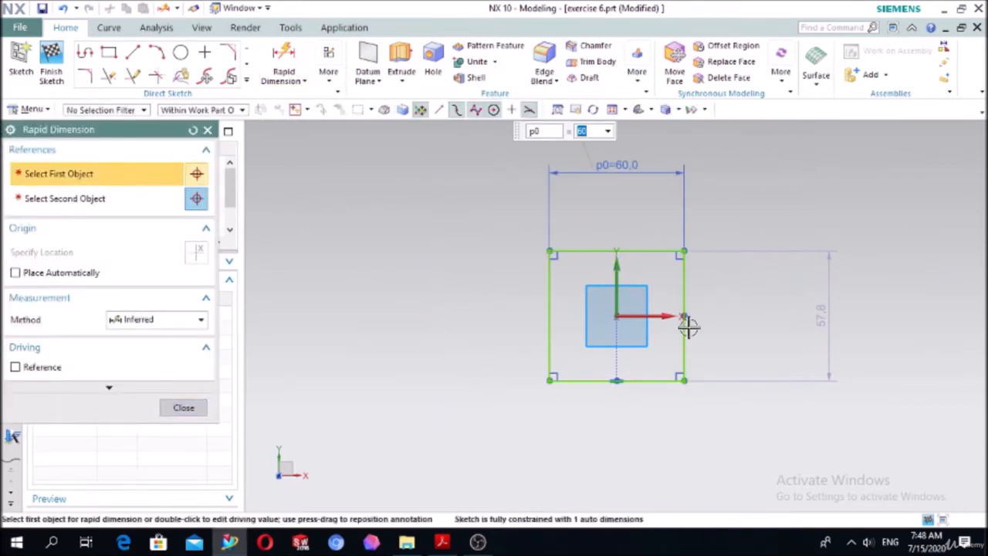
Dimension the rectangle's height as 60 mm.
click(686, 329)
click(773, 321)
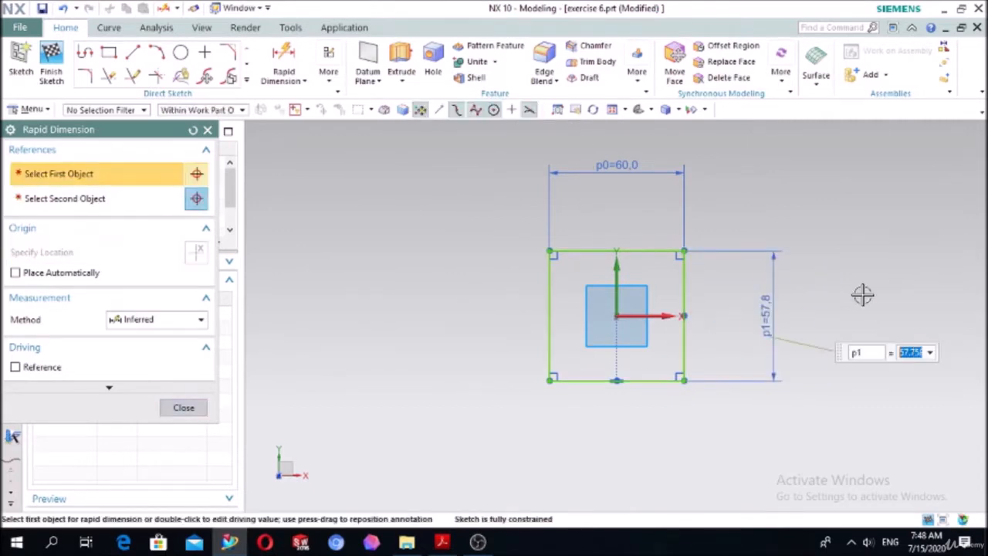
text(6)
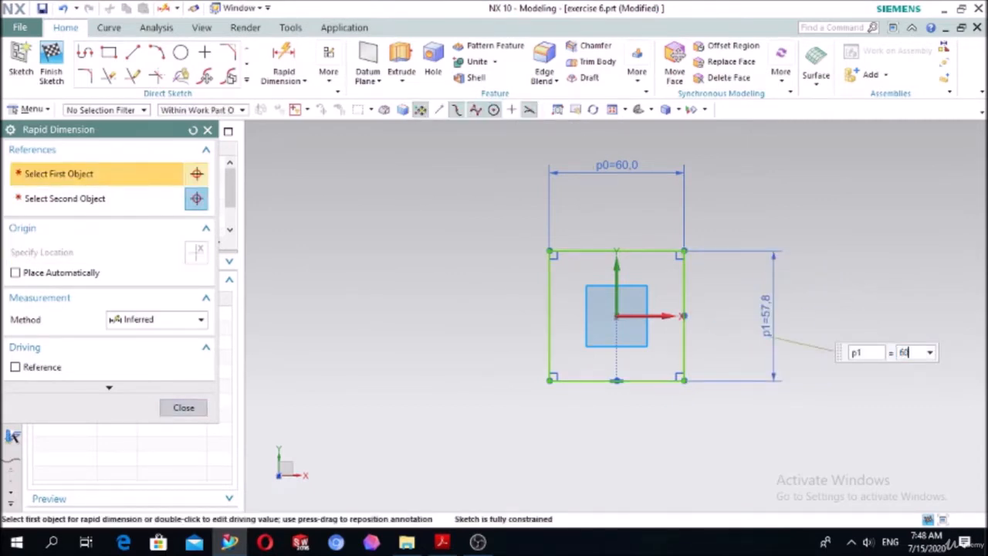
text(0)
key(Return)
click(183, 407)
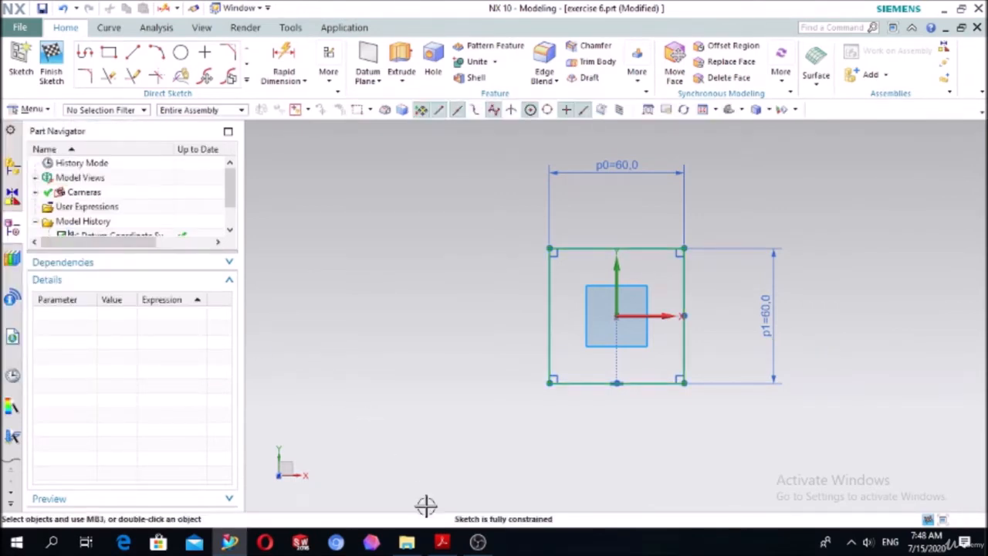
Check the corner radius in the PDF drawing and fillet the square's two upper corners with a 10 mm radius.
click(441, 544)
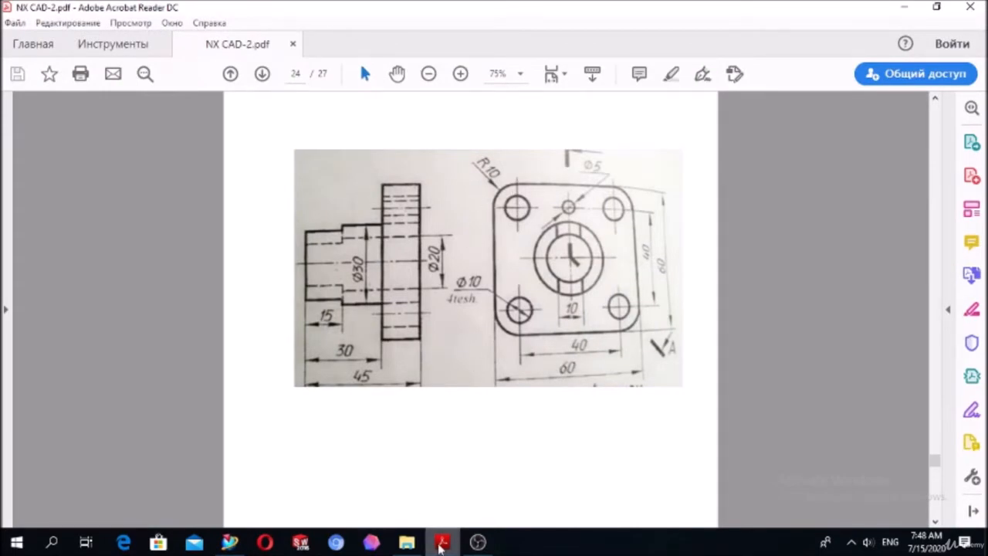
click(441, 544)
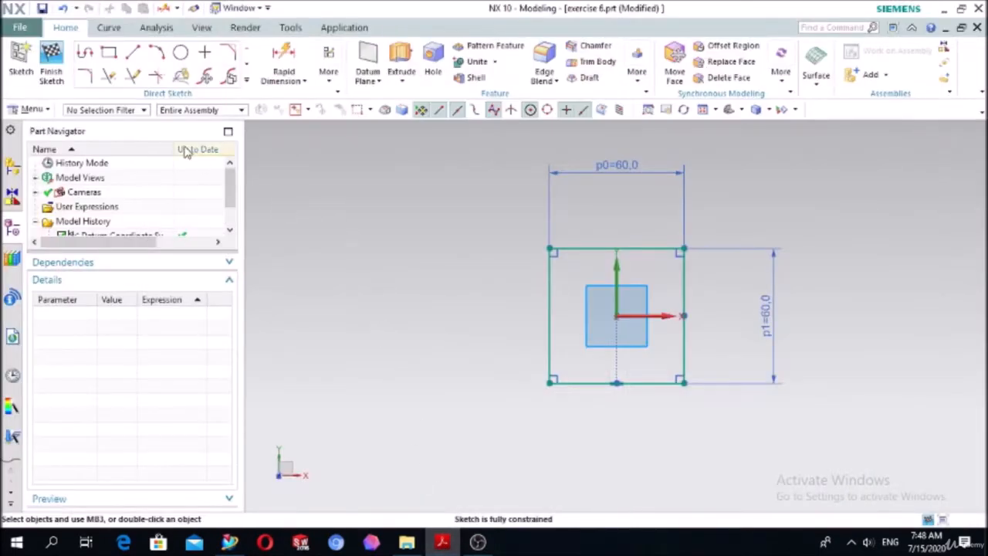
click(87, 76)
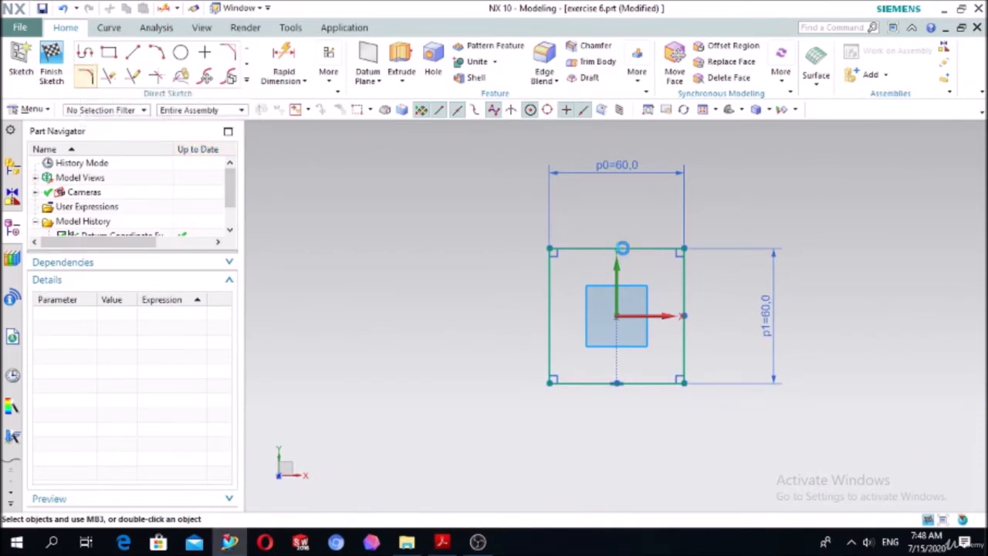
click(566, 255)
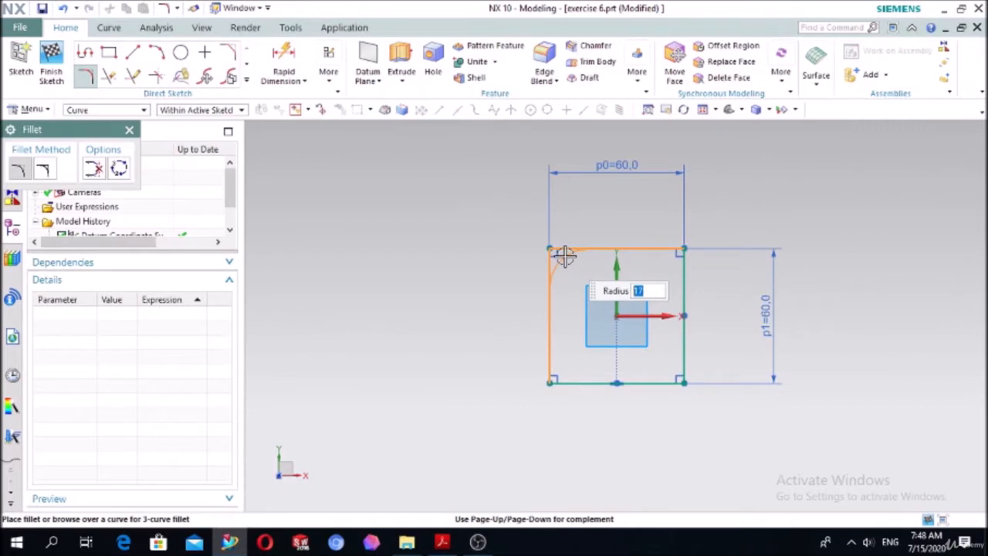
text(10)
click(564, 255)
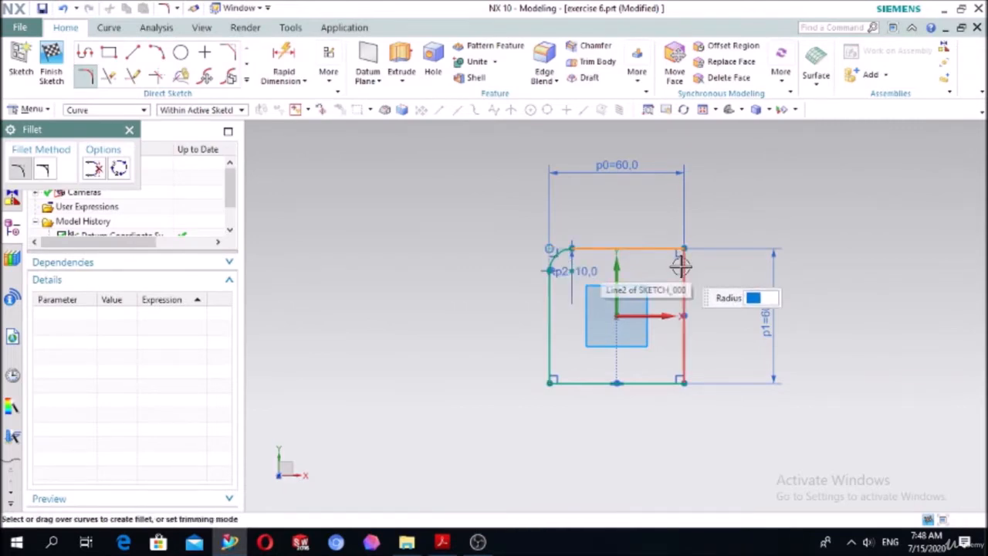
click(669, 255)
text(10)
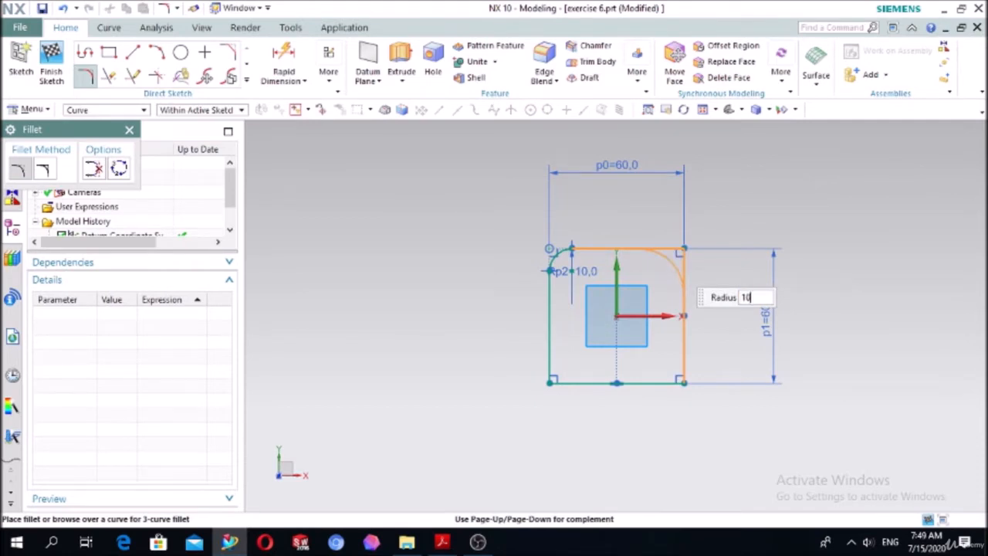
key(Return)
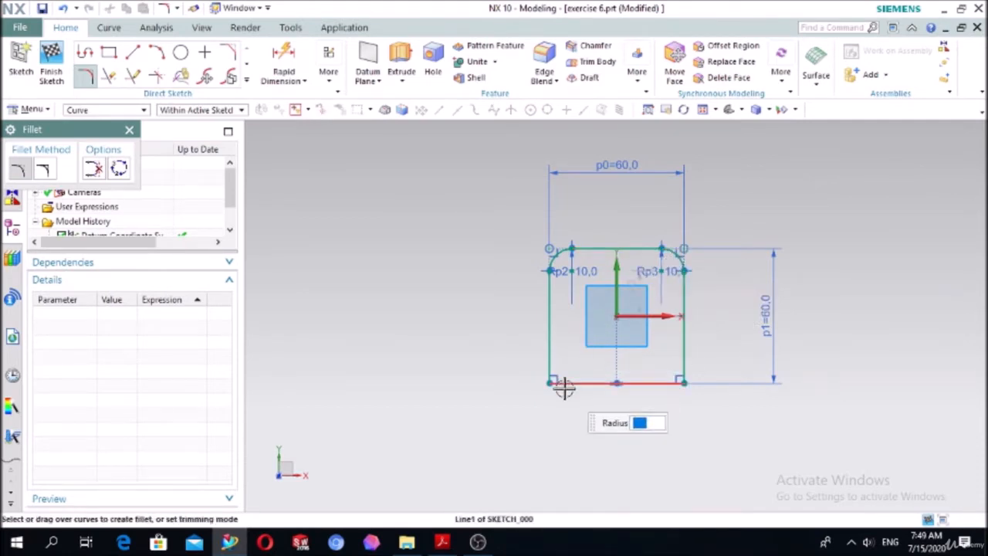
Try a 13 mm radius fillet on the square's lower-left corner and undo it.
scroll(564, 387, up, 3)
click(545, 361)
click(558, 377)
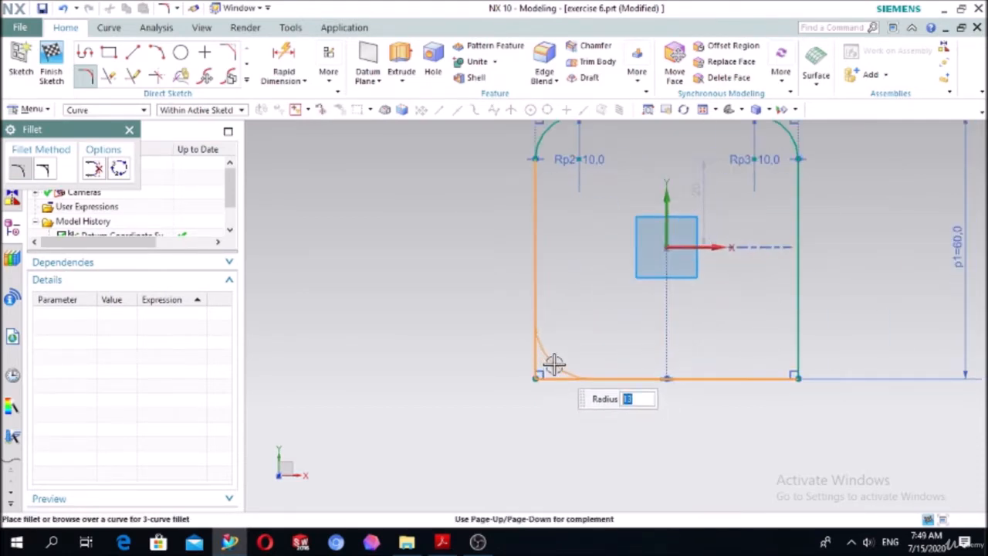
text(13)
key(Return)
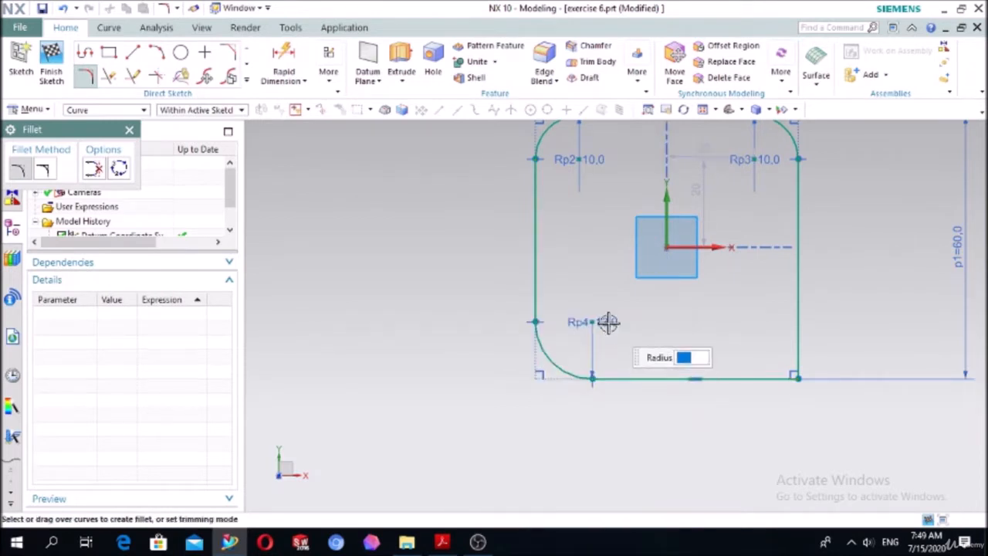
key(ctrl+z)
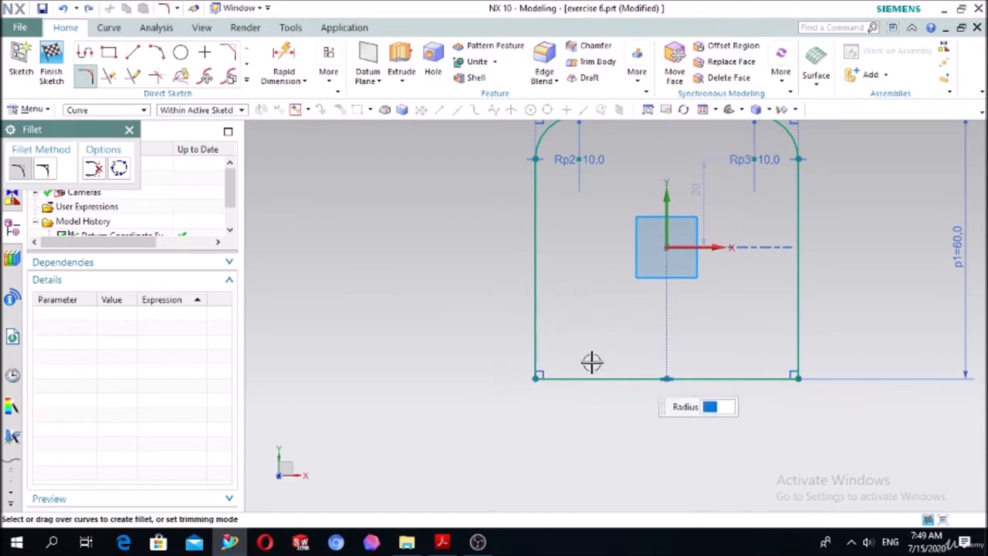
Fillet the square's two lower corners with a 10 mm radius and leave the Fillet command.
click(539, 342)
click(558, 377)
text(10)
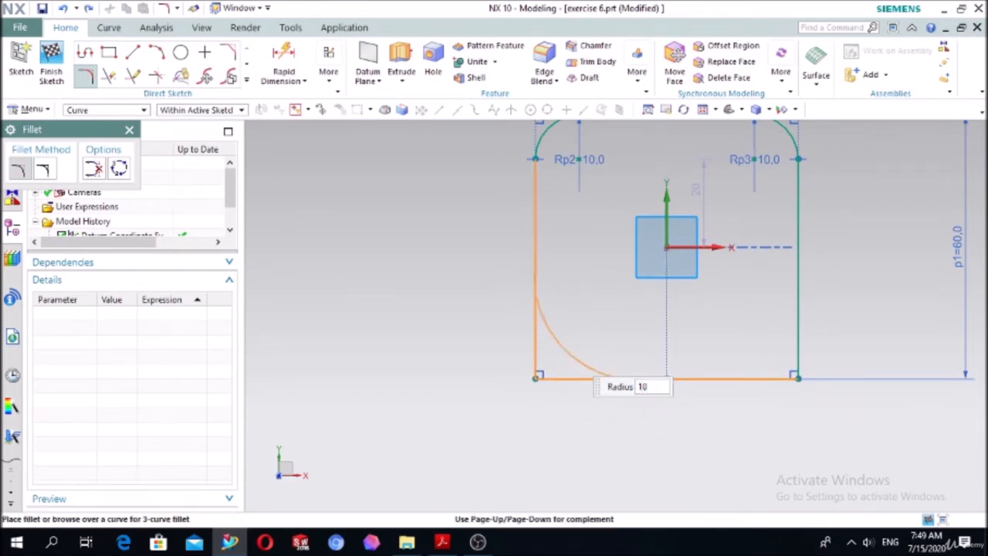
click(569, 353)
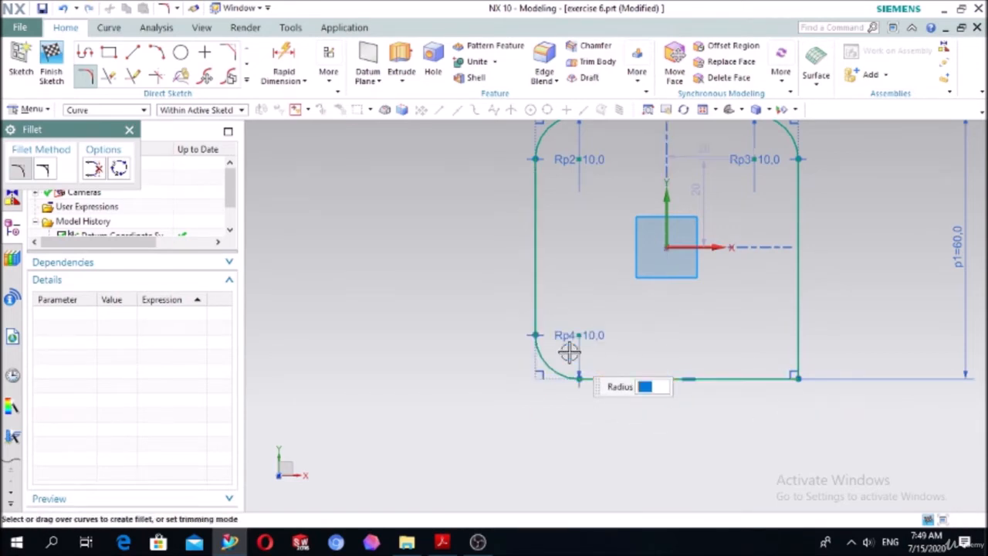
click(787, 353)
text(1)
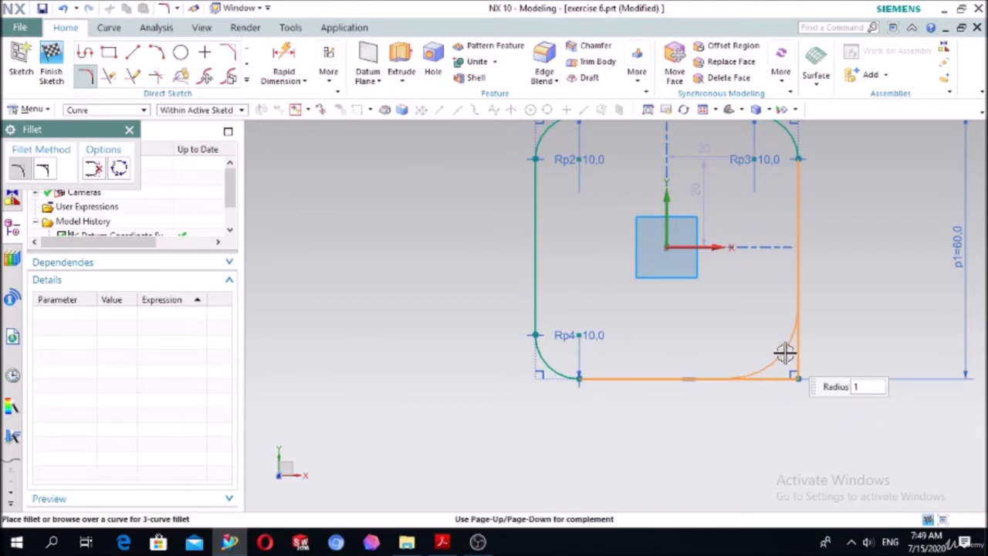
text(0)
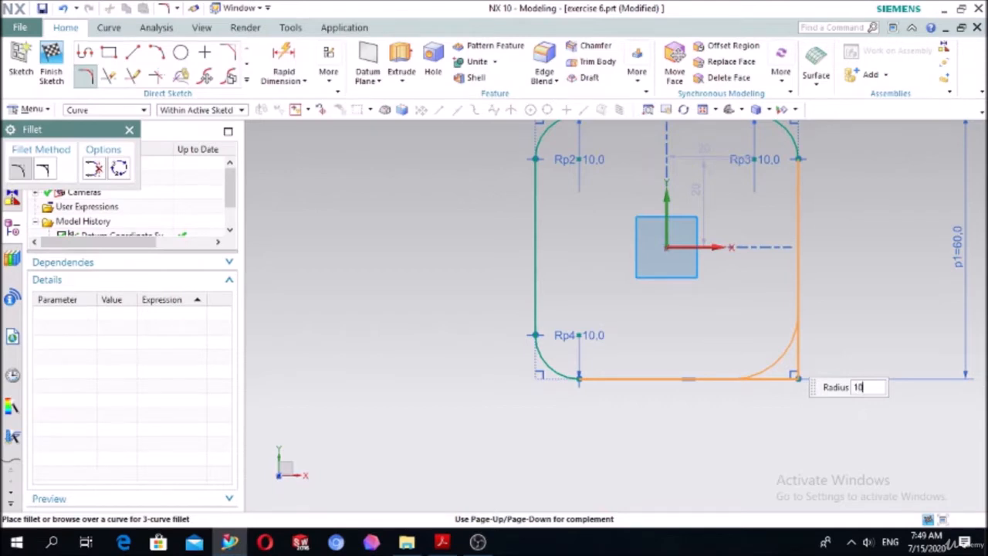
key(Return)
scroll(782, 378, down, 2)
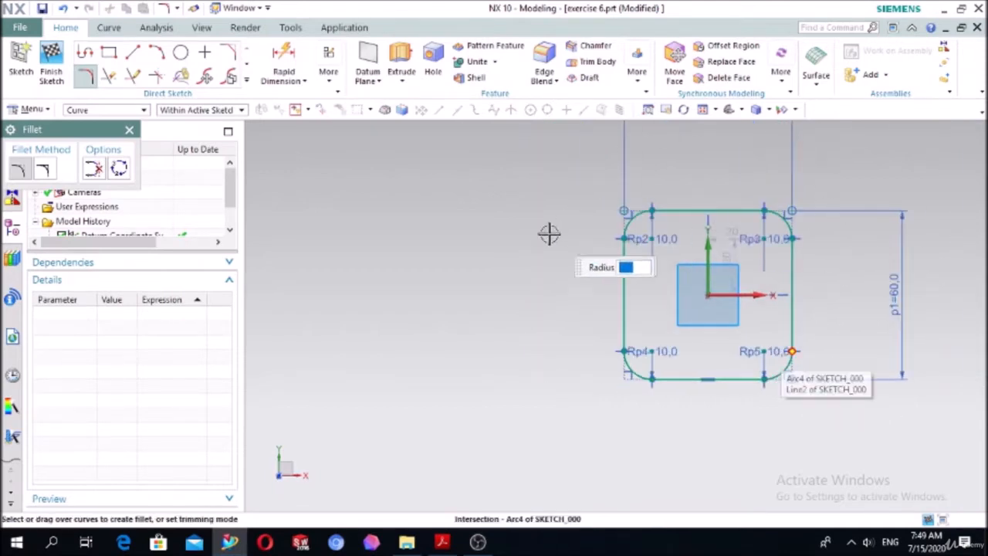
scroll(540, 233, down, 1)
scroll(763, 236, down, 1)
scroll(775, 178, up, 2)
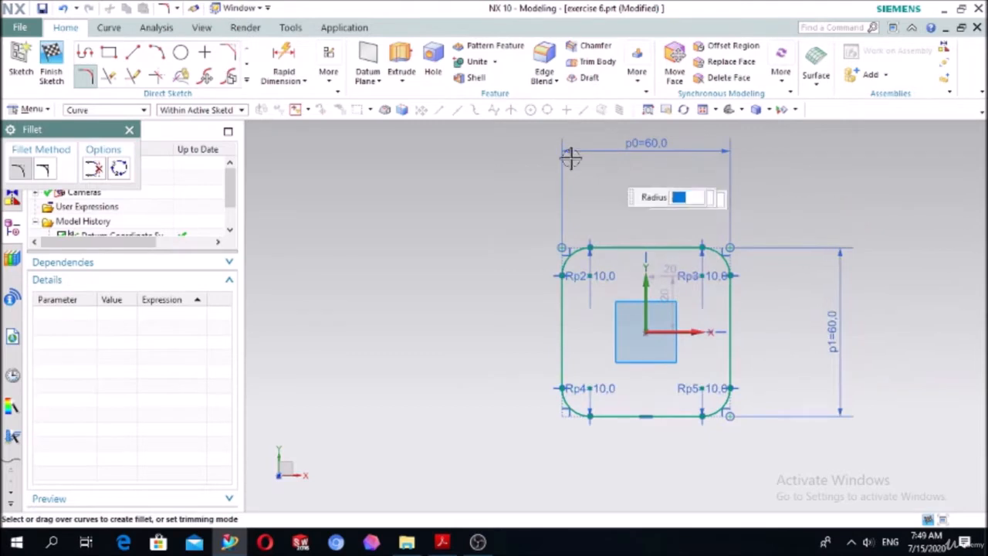
key(Escape)
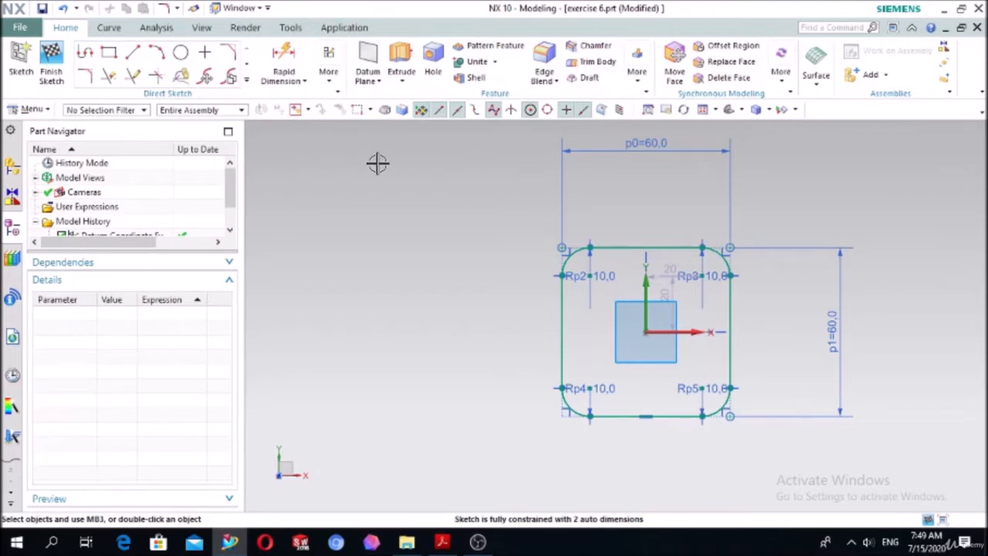
Draw four 10 mm diameter circles centred on the square's four corner fillet arcs and leave the Circle command.
click(181, 54)
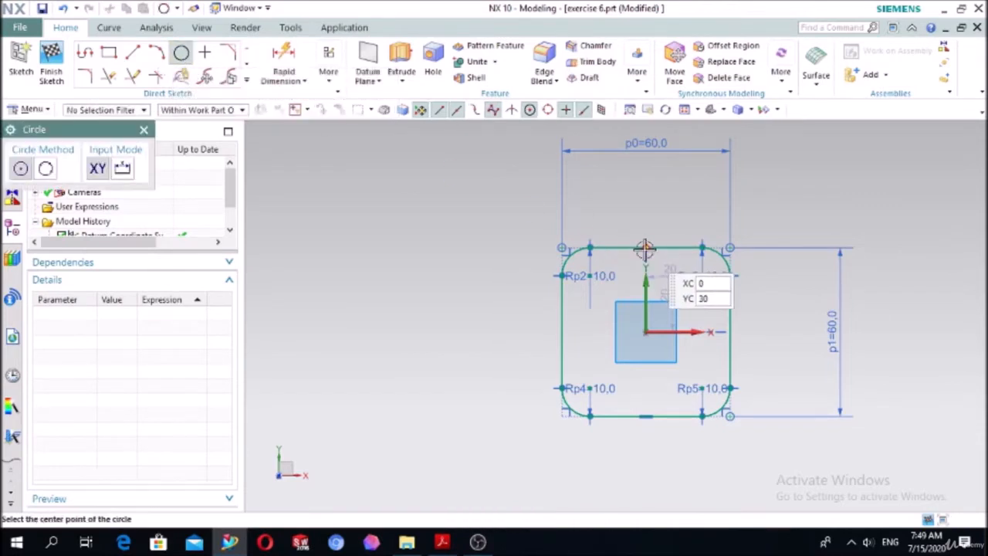
scroll(645, 249, up, 2)
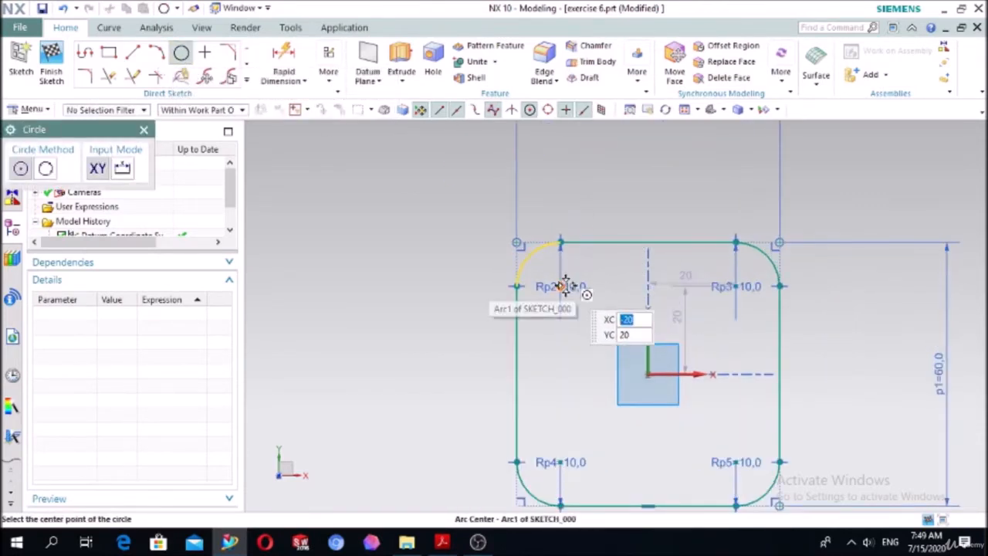
click(566, 286)
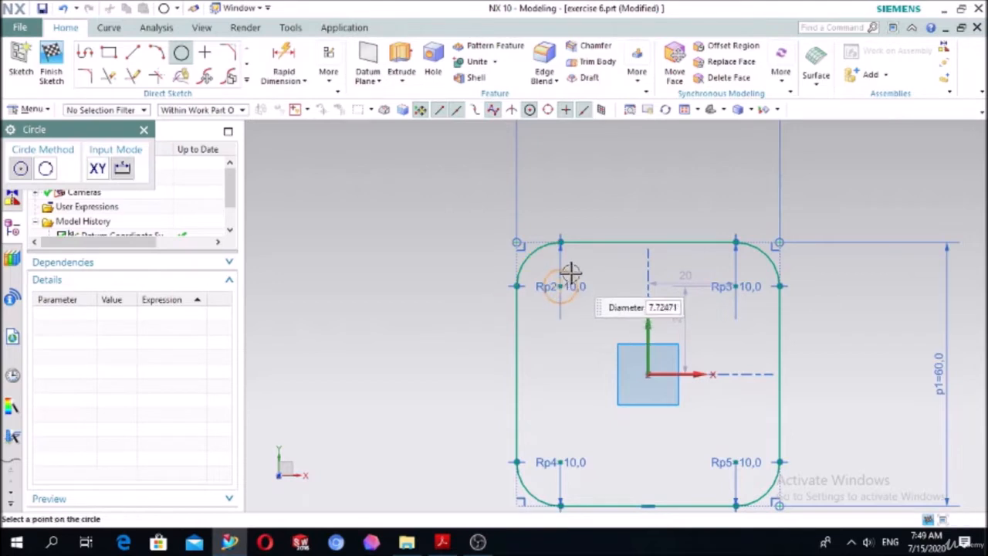
text(1)
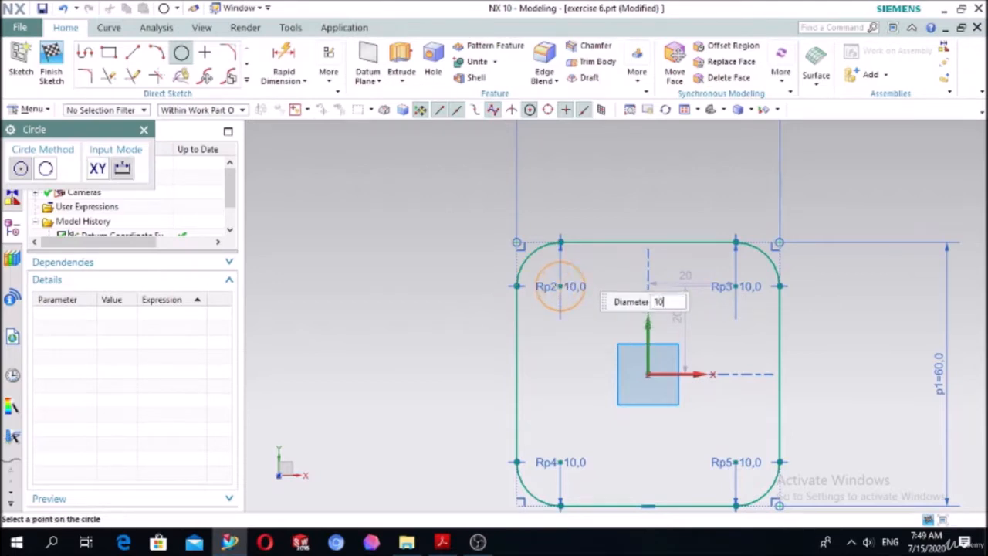
text(0)
key(Return)
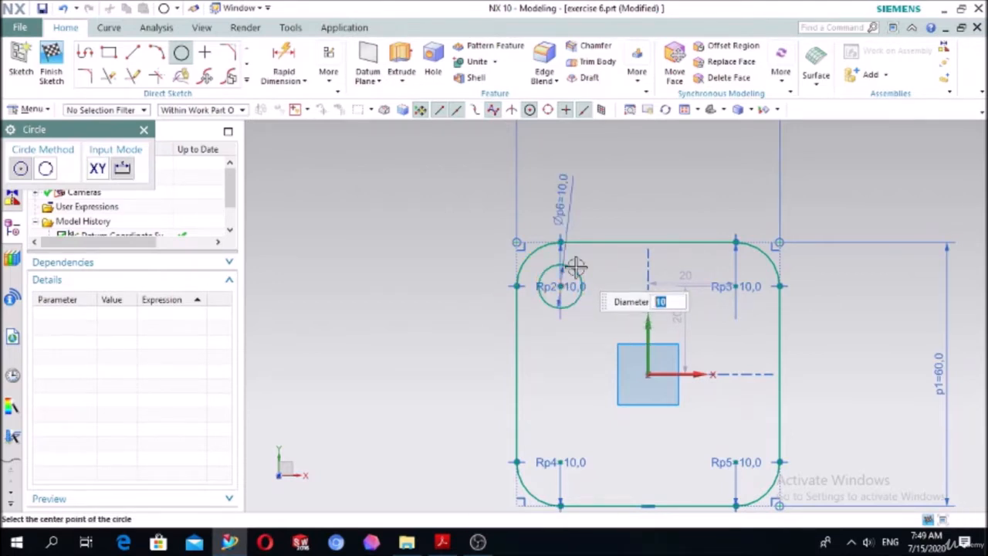
click(738, 287)
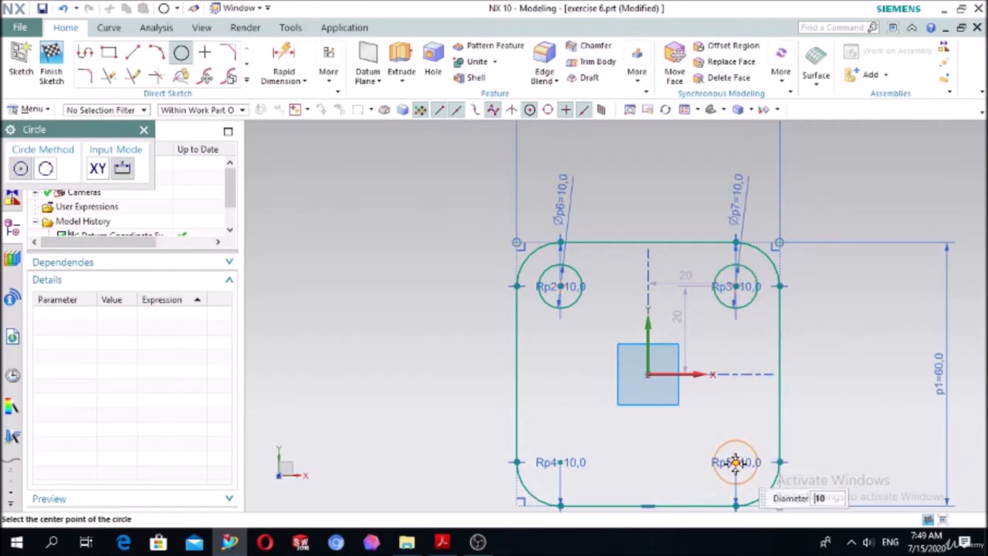
click(736, 461)
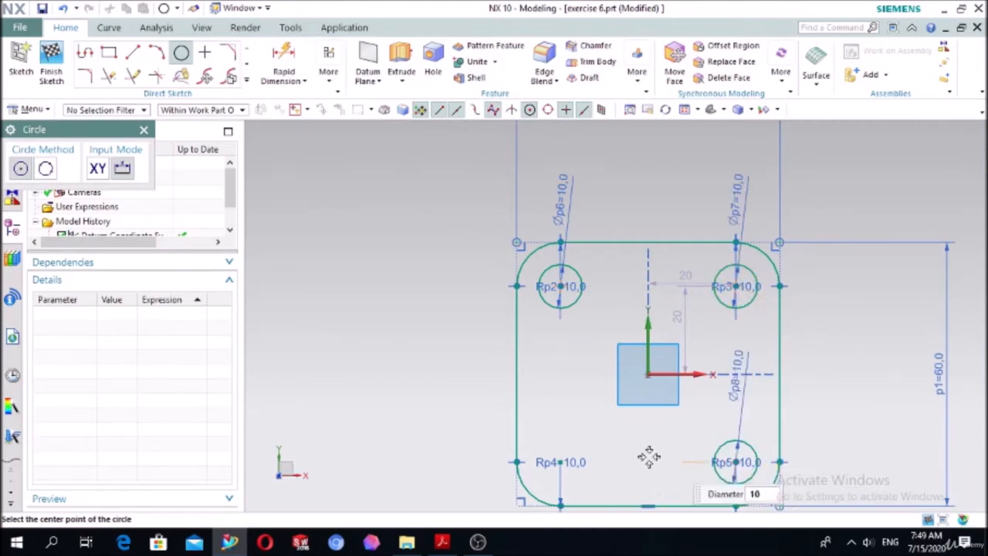
click(560, 462)
key(Escape)
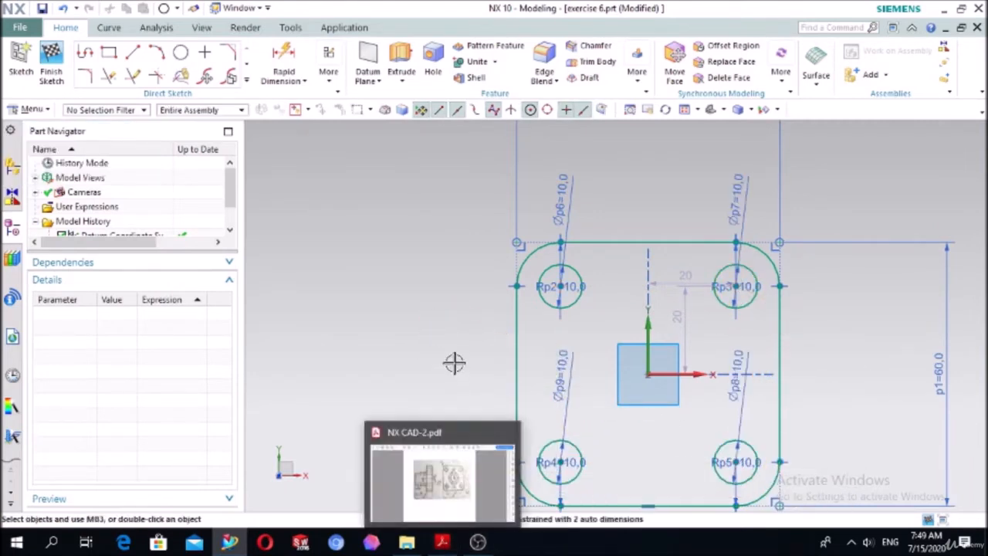
Check the small hole in the PDF drawing and draw a 5 mm diameter circle level with and between the two upper circles.
click(443, 543)
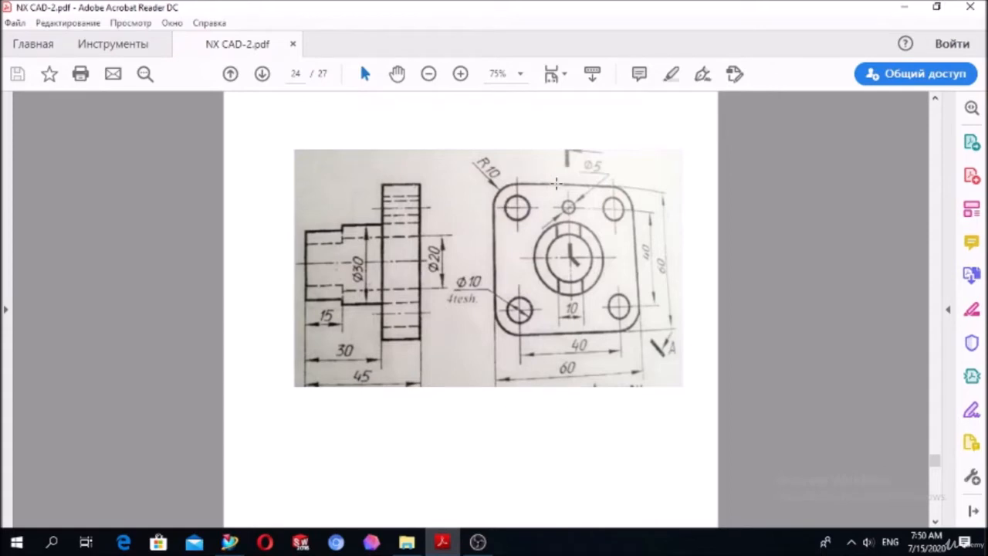
click(441, 543)
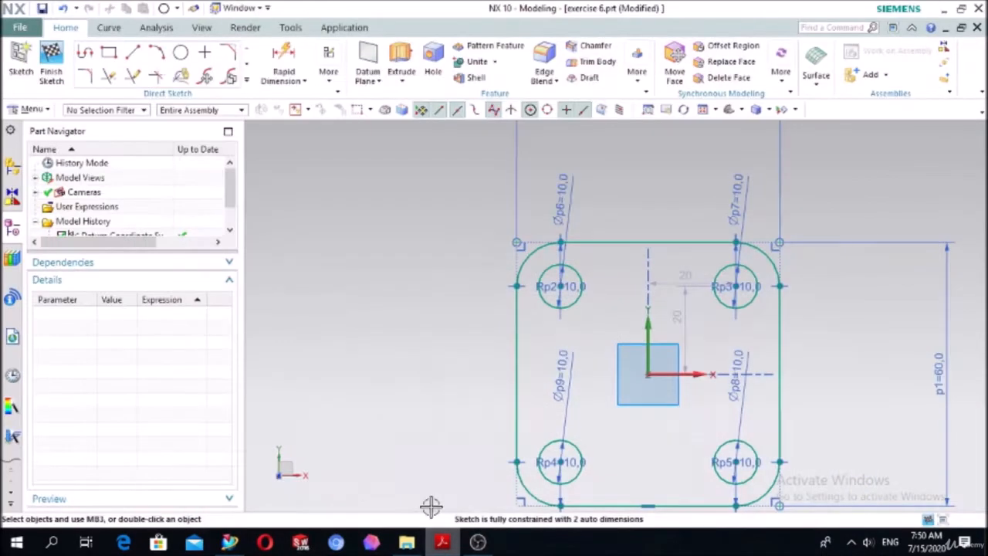
click(182, 54)
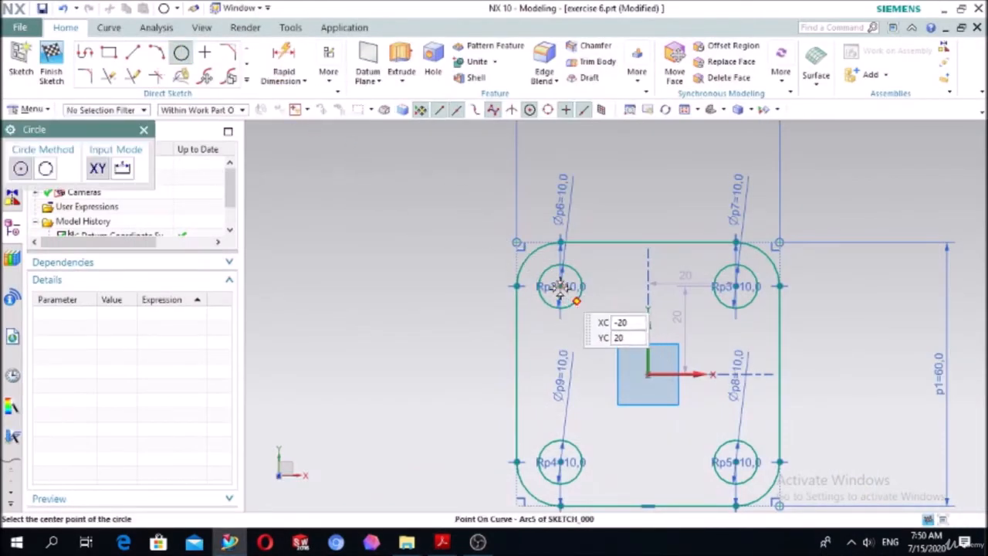
click(639, 285)
text(5)
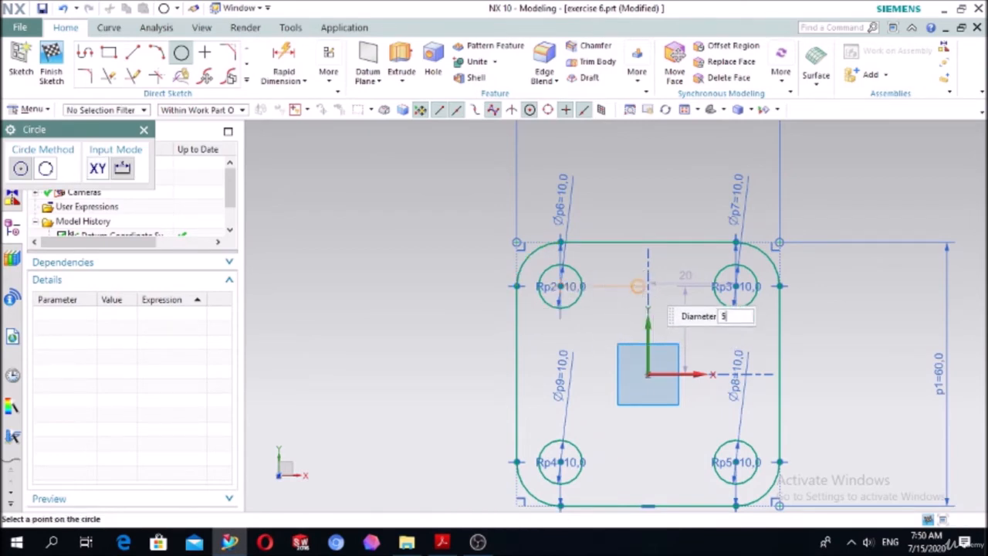
key(Return)
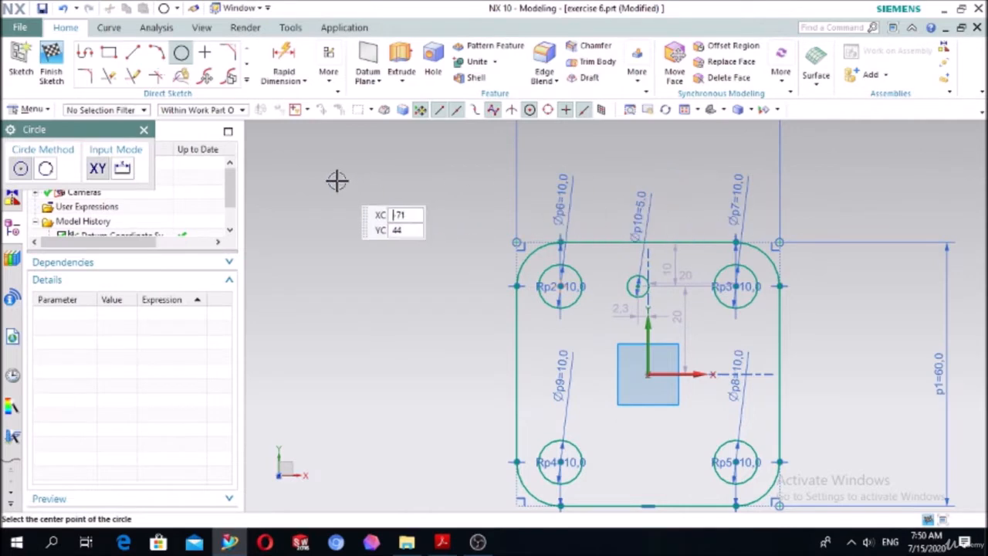
key(Escape)
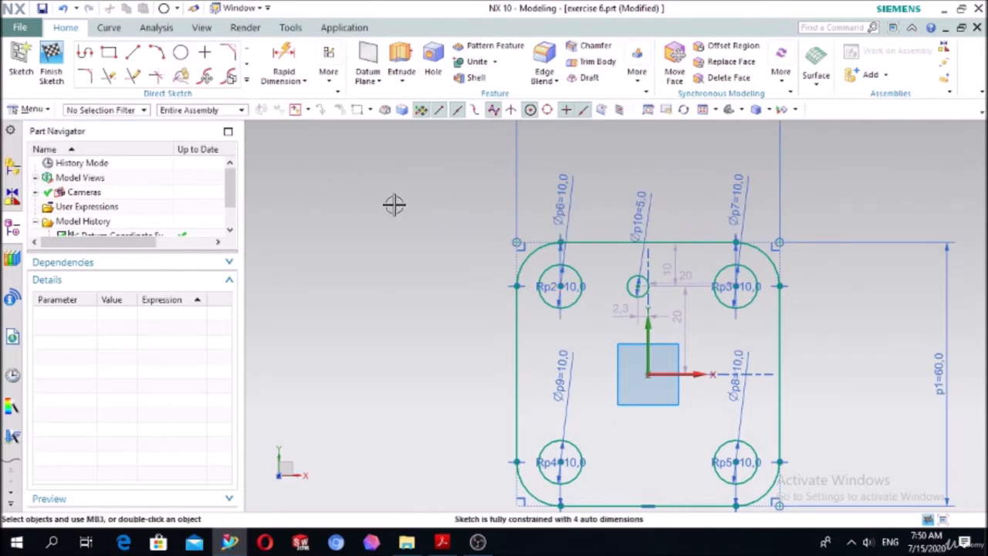
Apply a Midpoint constraint between the 5 mm circle's centre and the square's top edge, and close Geometric Constraints.
key(c)
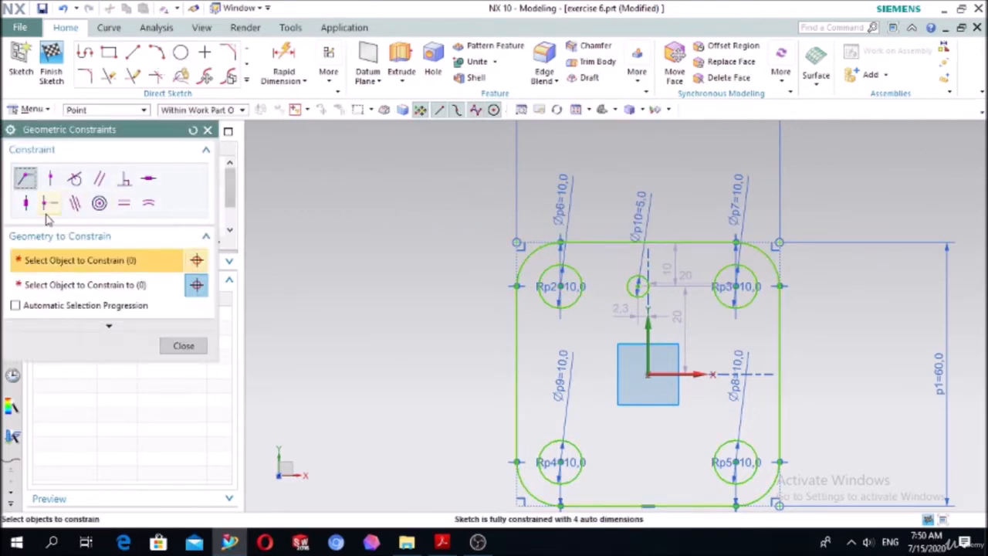
click(49, 203)
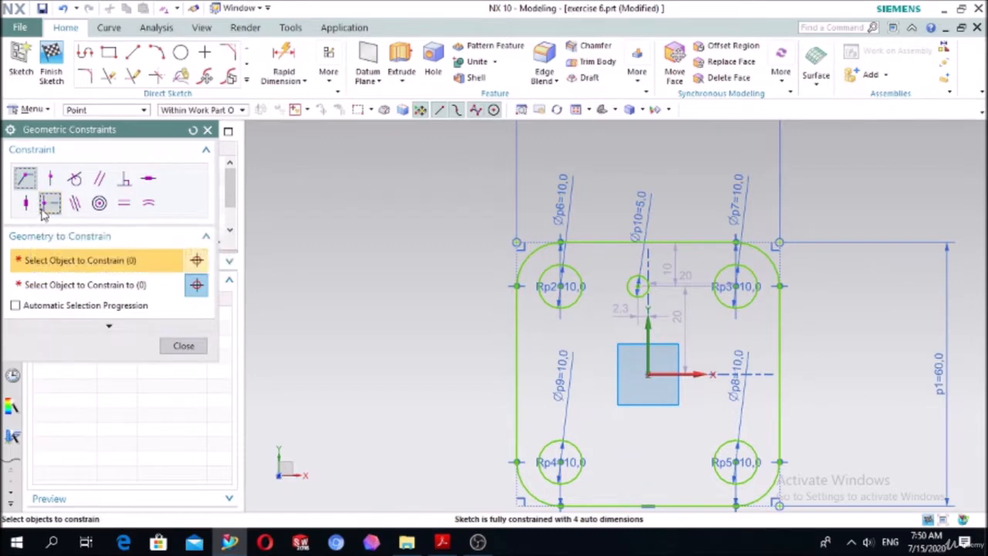
click(634, 285)
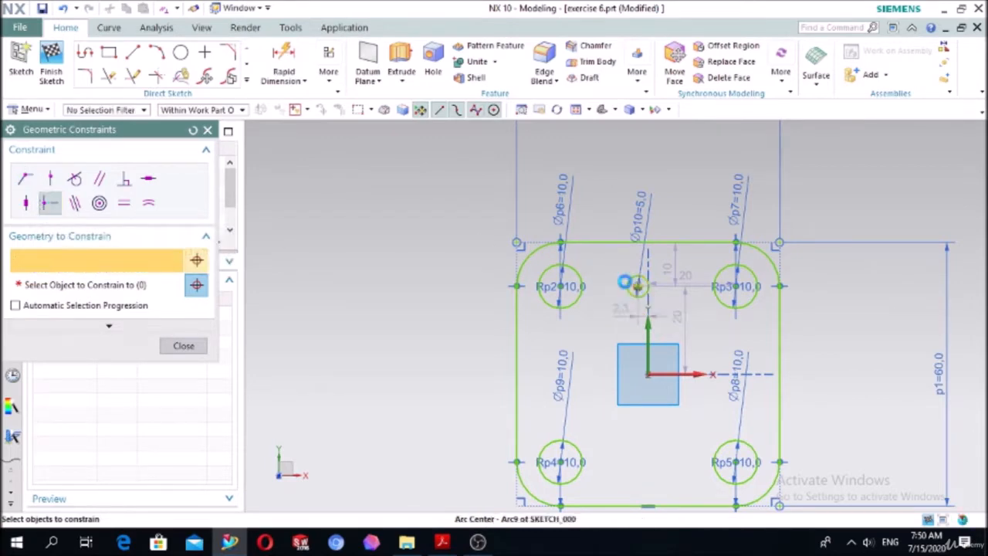
click(131, 285)
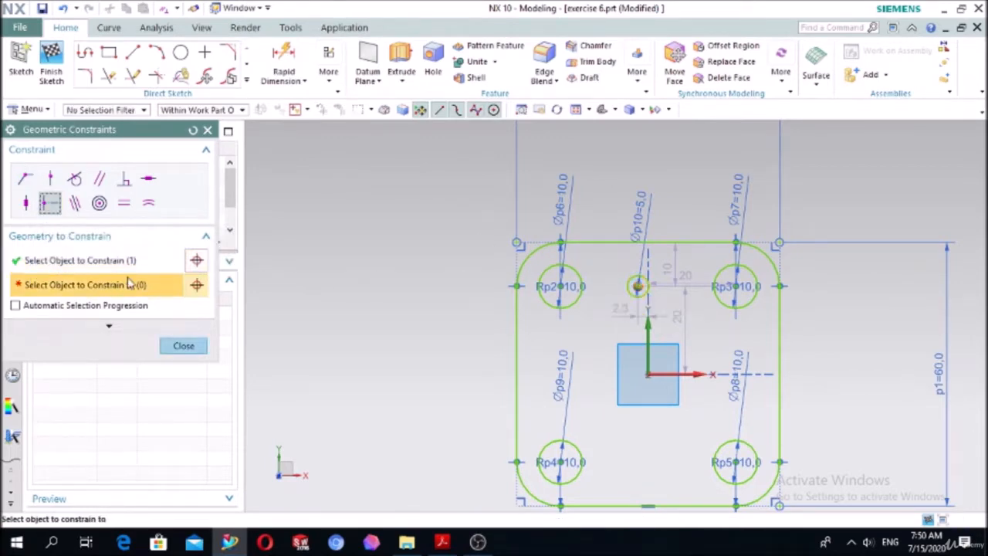
click(613, 234)
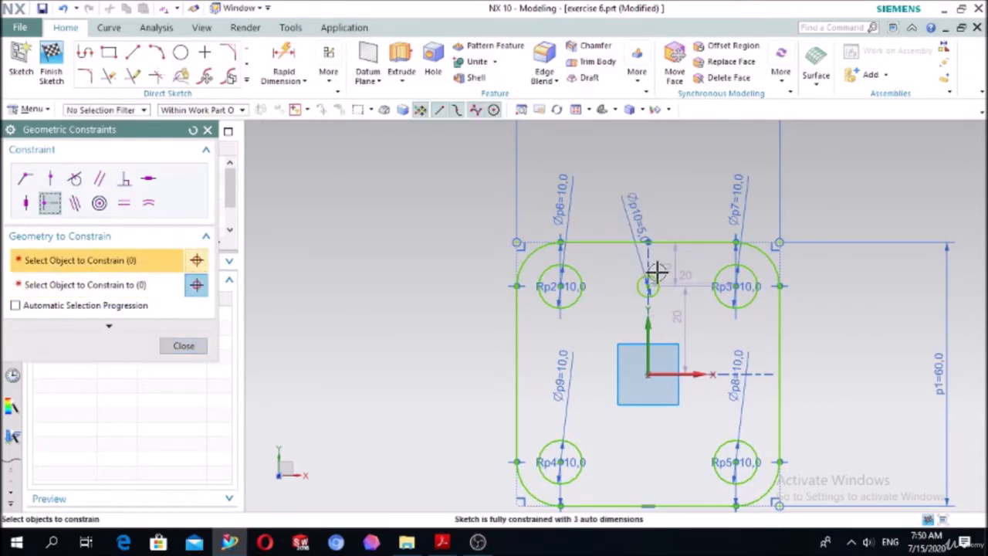
click(200, 347)
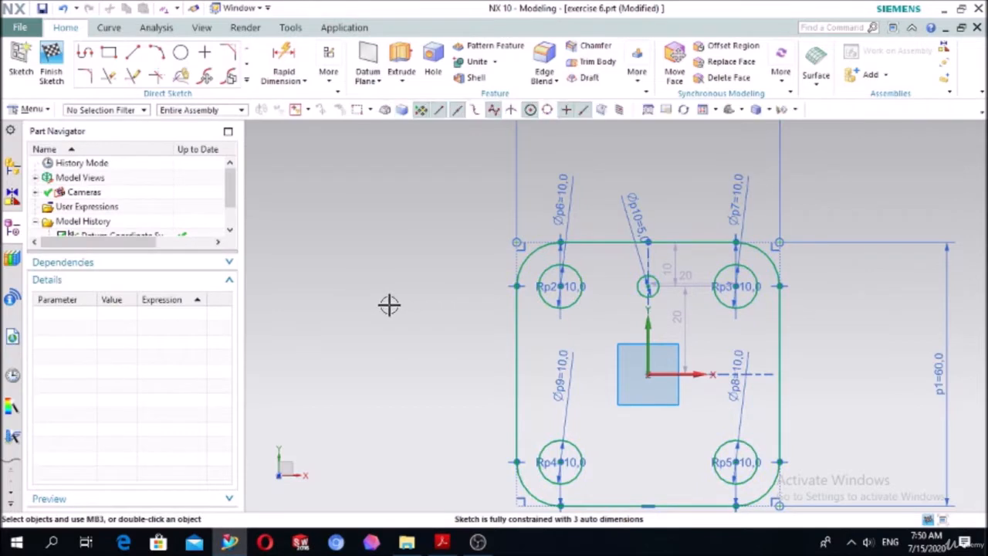
Check the plate thickness in the PDF drawing and extrude the plate sketch with its holes from 0 to 15 mm.
click(443, 542)
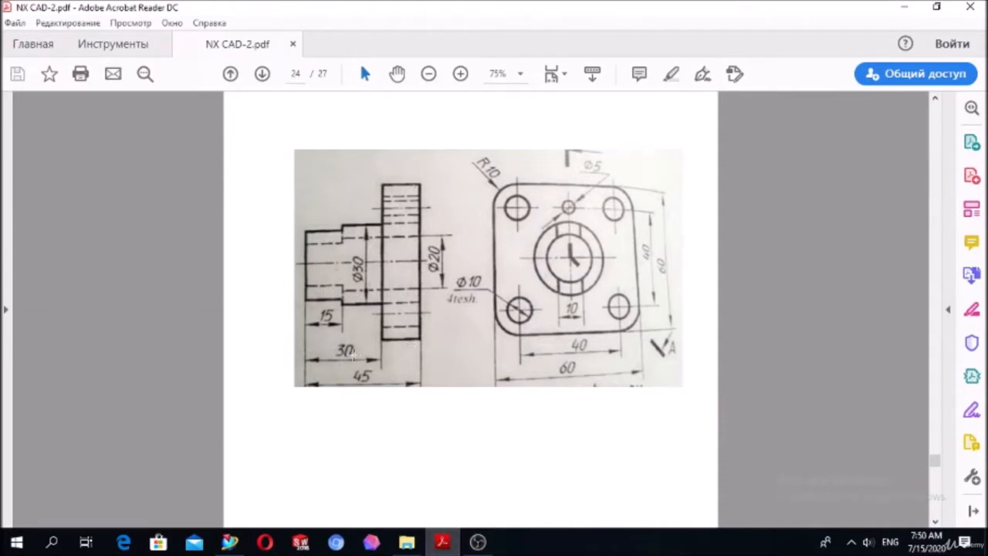
click(443, 544)
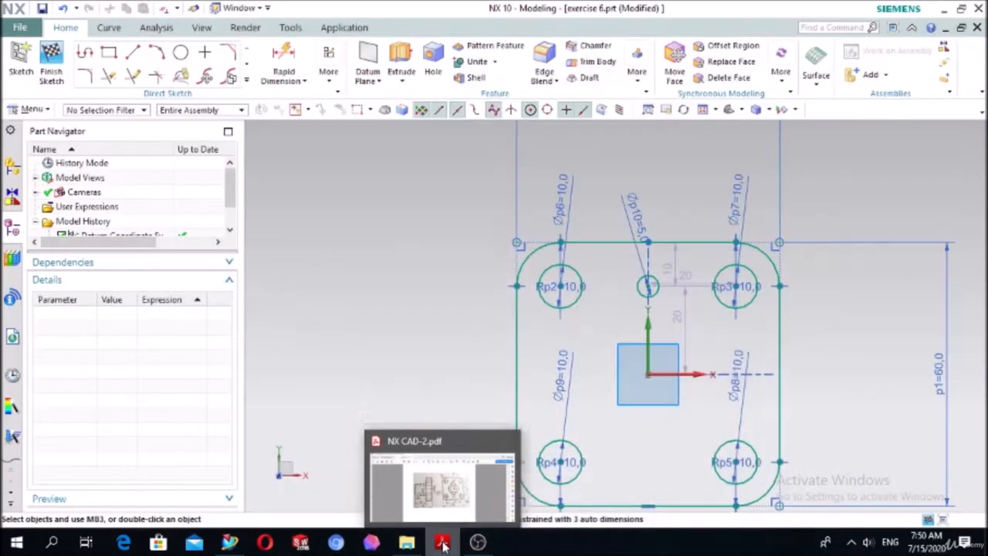
click(401, 62)
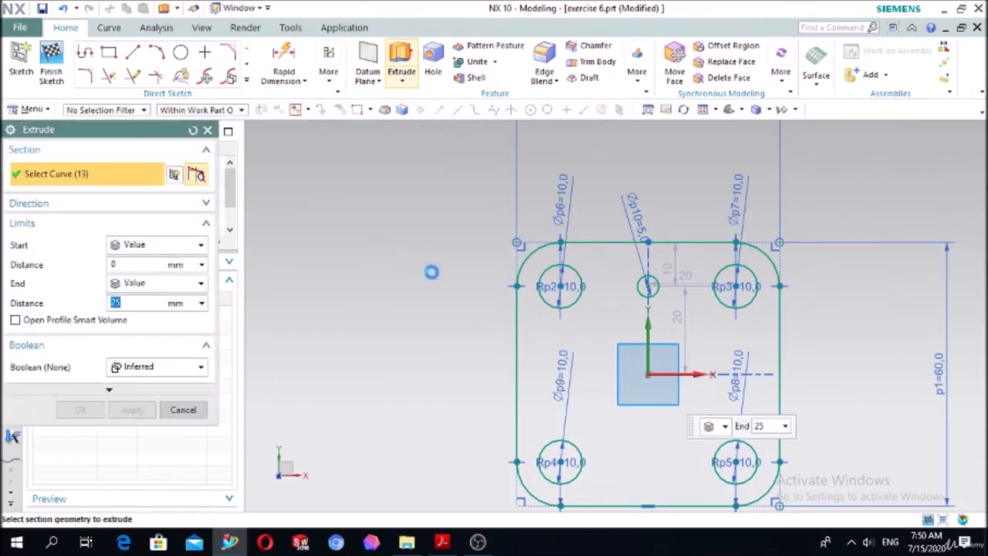
scroll(435, 269, down, 2)
middle_drag(435, 286, 420, 245)
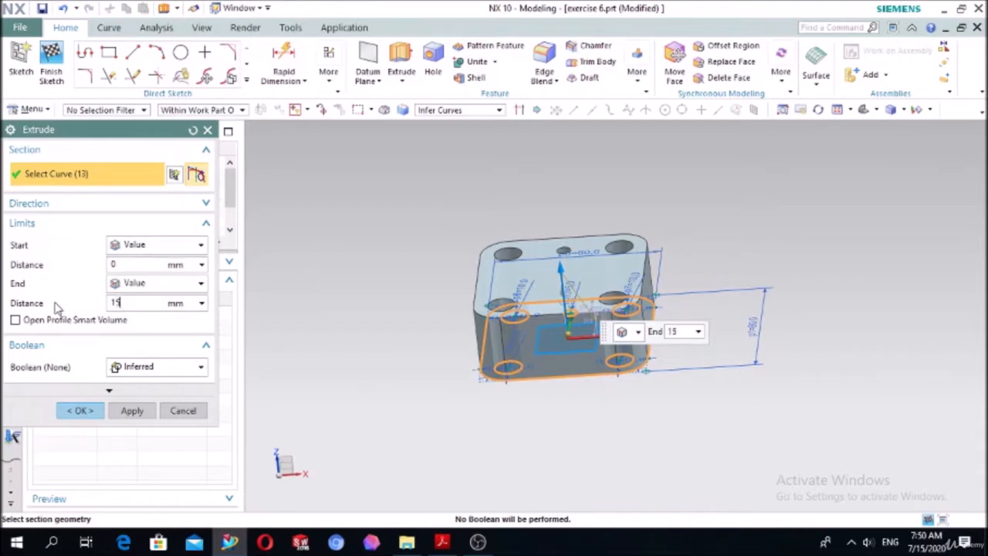
click(83, 413)
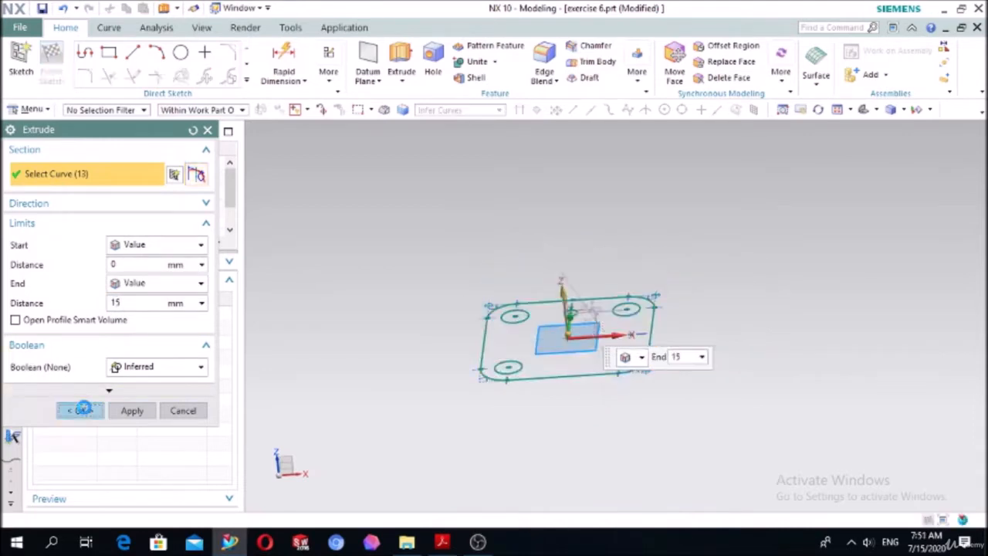
middle_drag(406, 300, 397, 339)
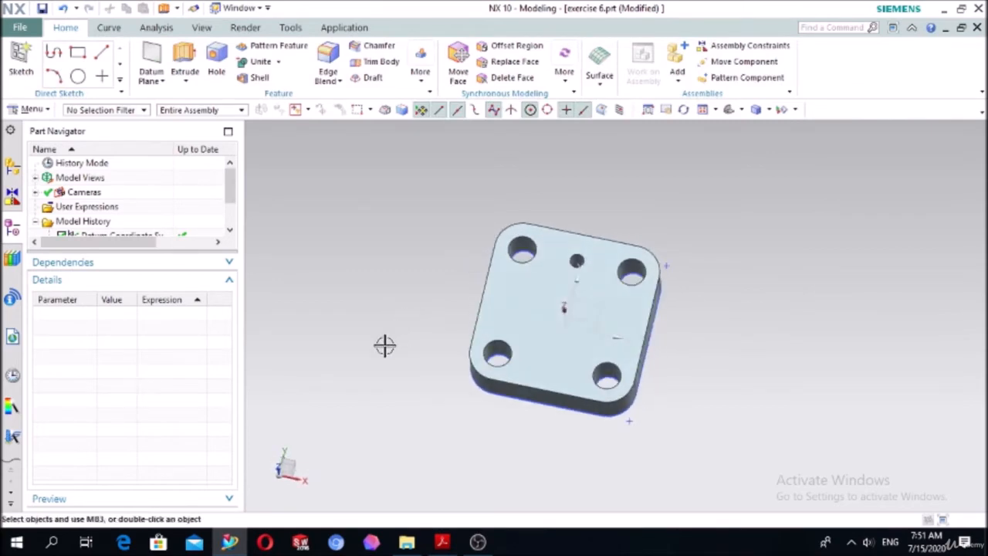
Check the boss dimensions in the PDF drawing and create a sketch on the plate's upper face.
click(442, 543)
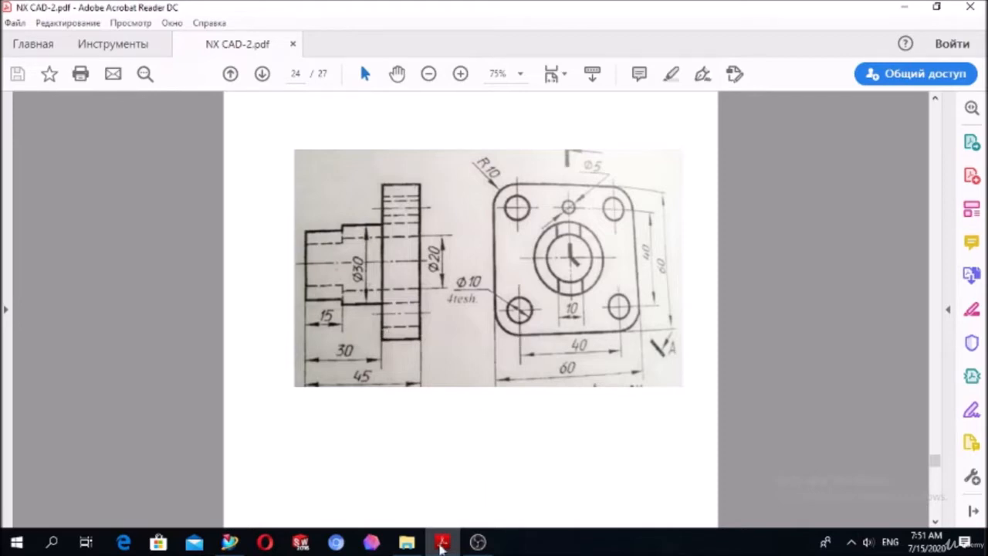
click(442, 543)
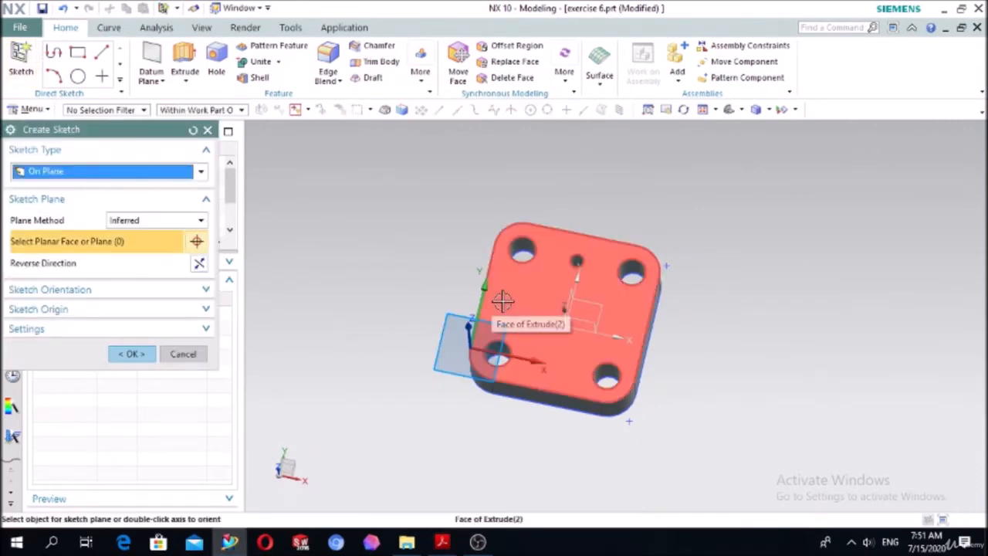
click(503, 301)
click(133, 352)
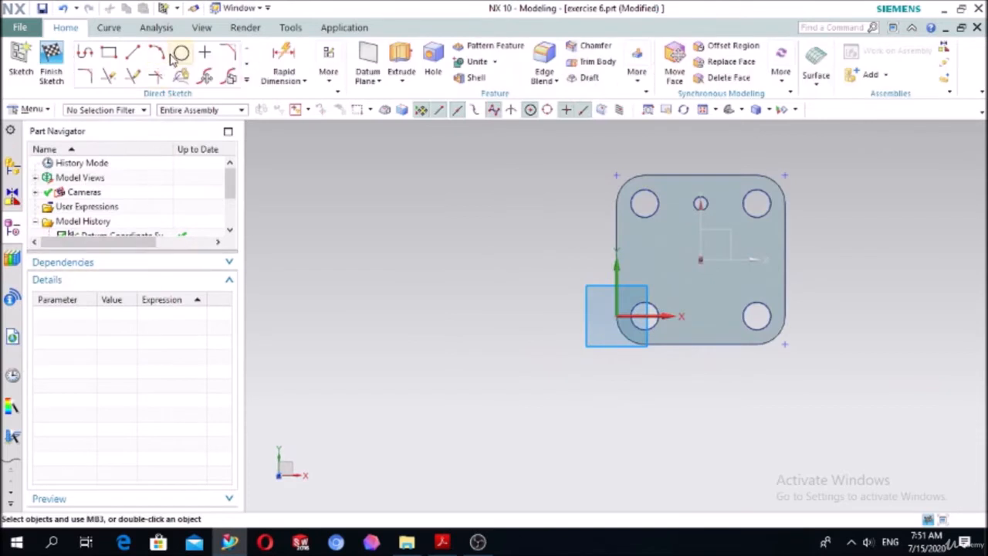
Draw a circle centred on the plate's middle and dimension its diameter as 30 mm.
click(180, 52)
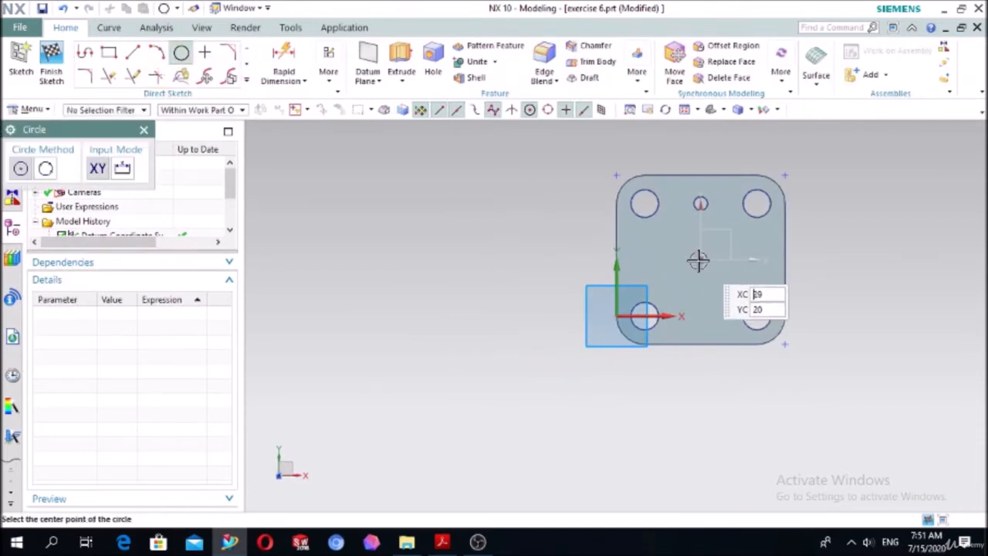
click(700, 260)
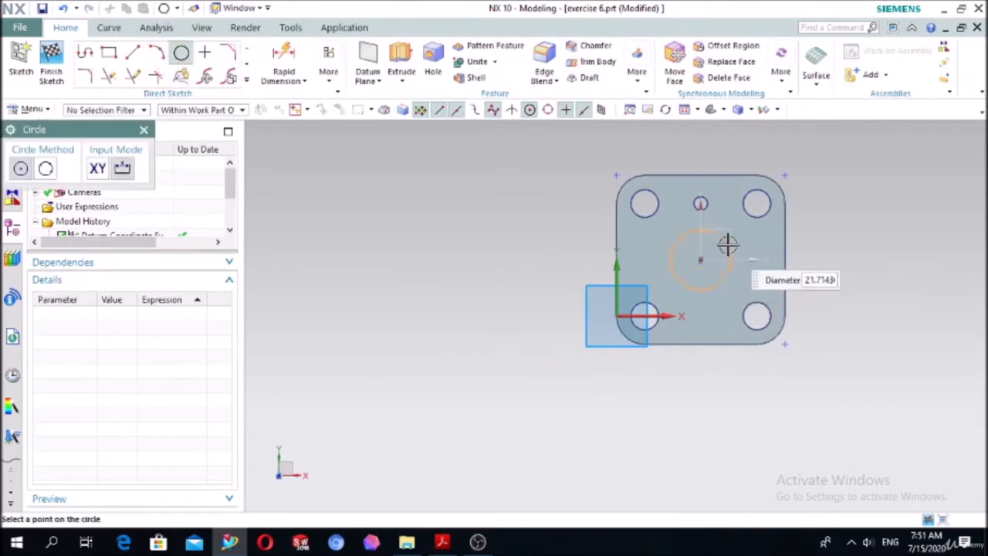
click(730, 243)
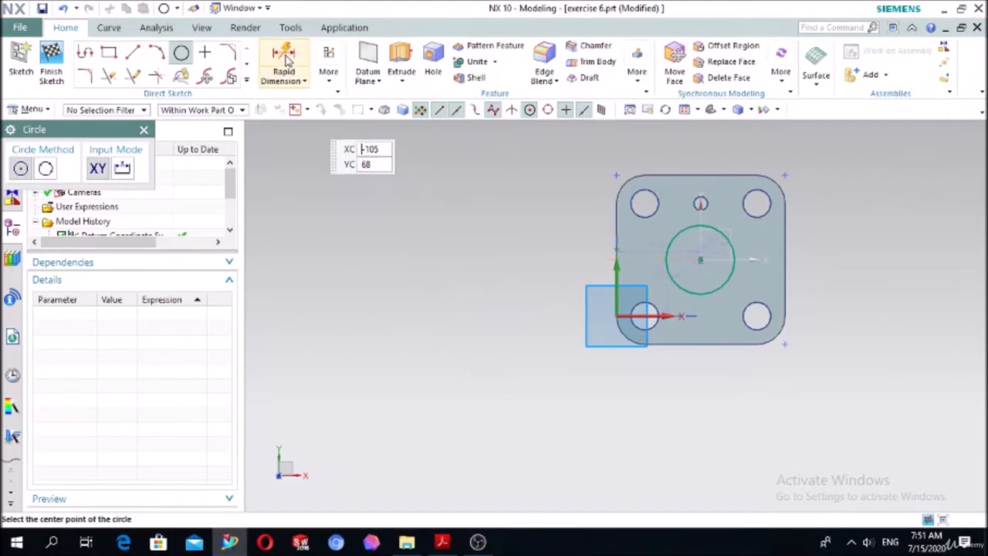
click(283, 63)
click(663, 265)
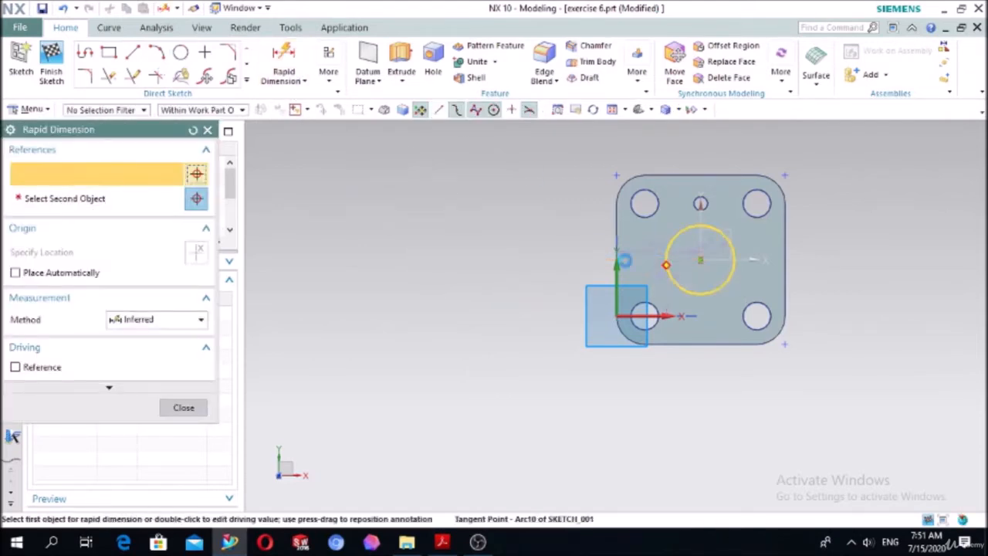
click(441, 217)
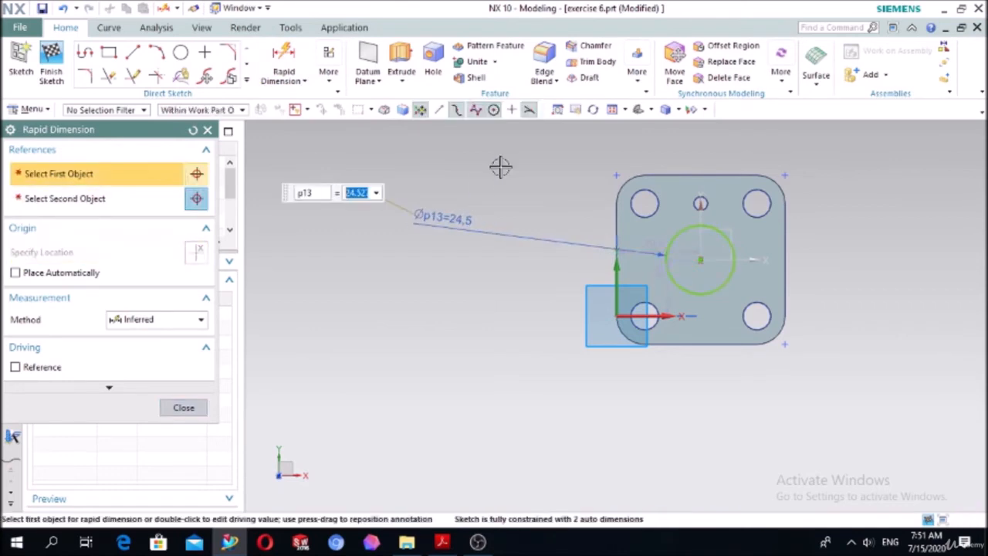
text(30)
key(Return)
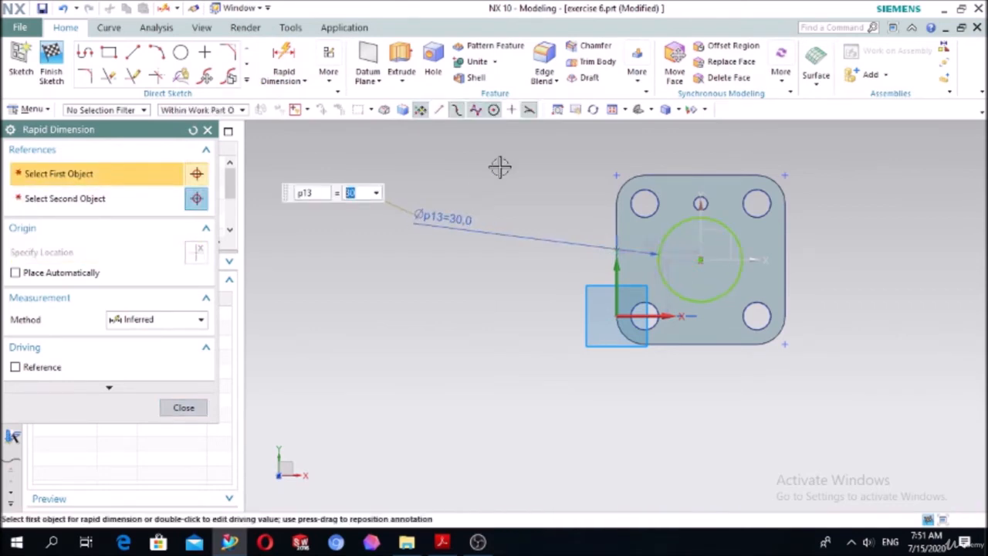
Finish dimensioning and extrude the 30 mm circle from 0 to 30 mm upward from the plate, united with it.
click(207, 130)
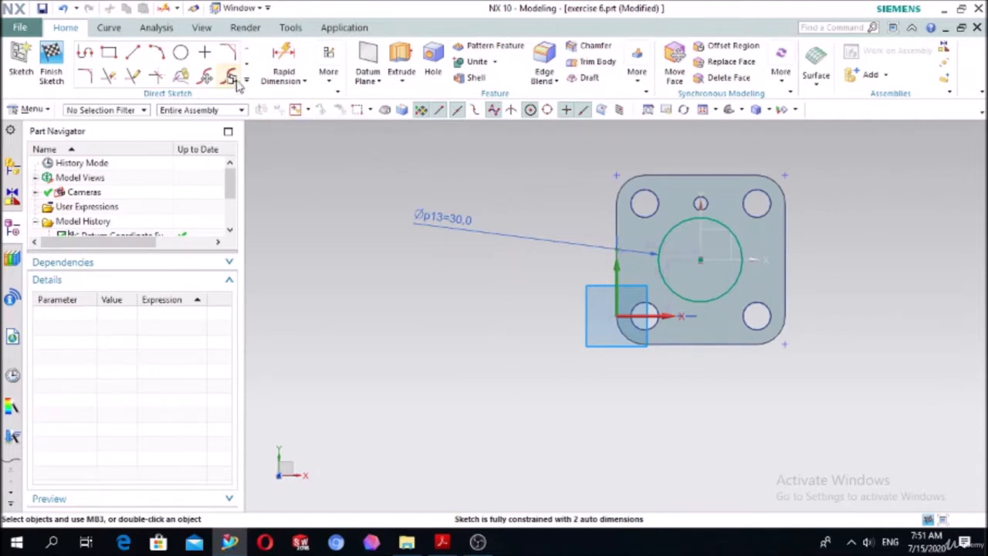
click(401, 60)
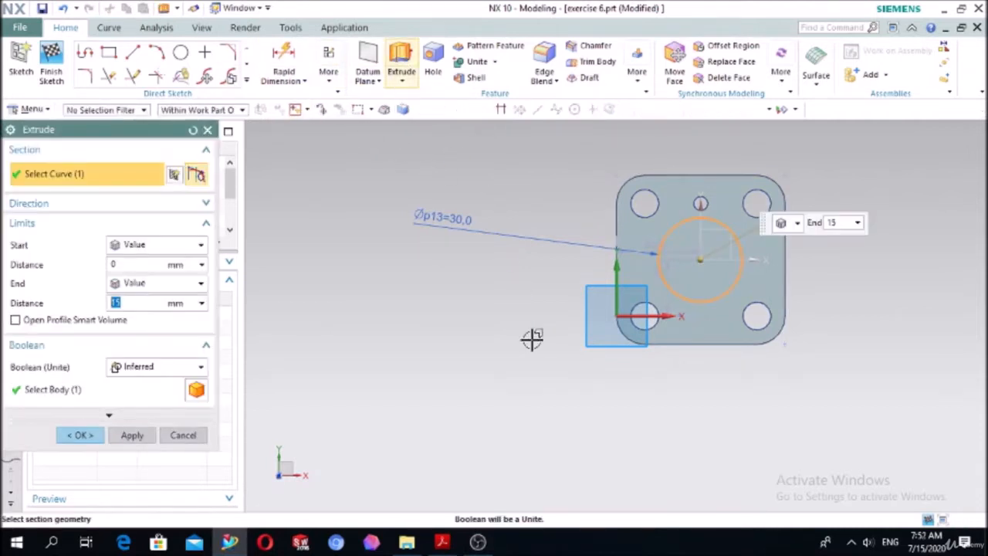
middle_drag(532, 338, 502, 271)
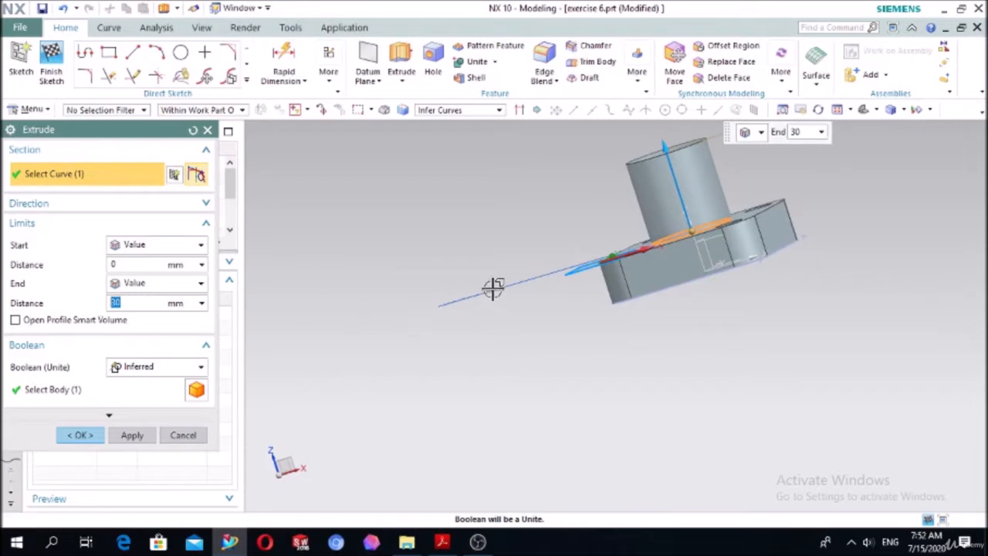
click(88, 437)
Create a sketch on the top face of the cylindrical boss.
middle_drag(434, 362, 520, 381)
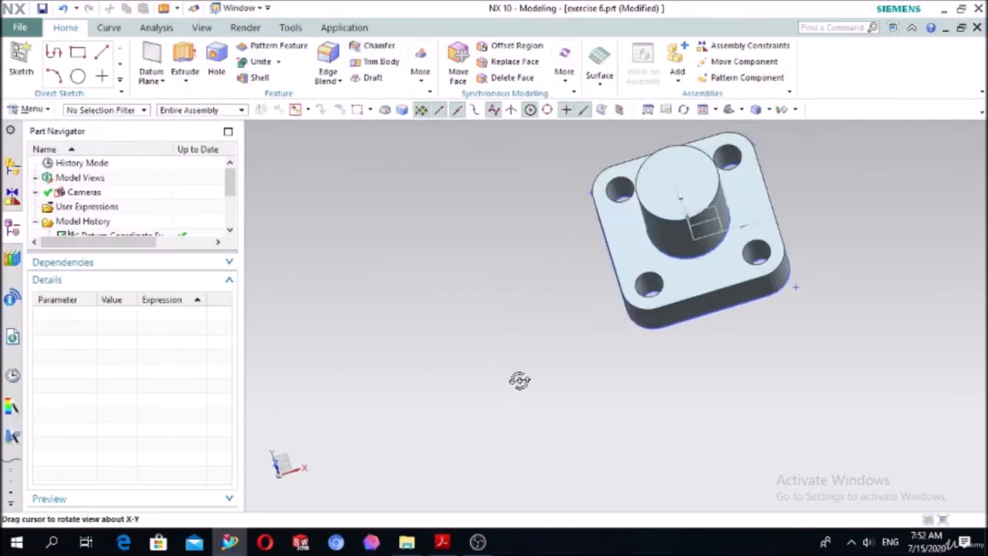
click(20, 62)
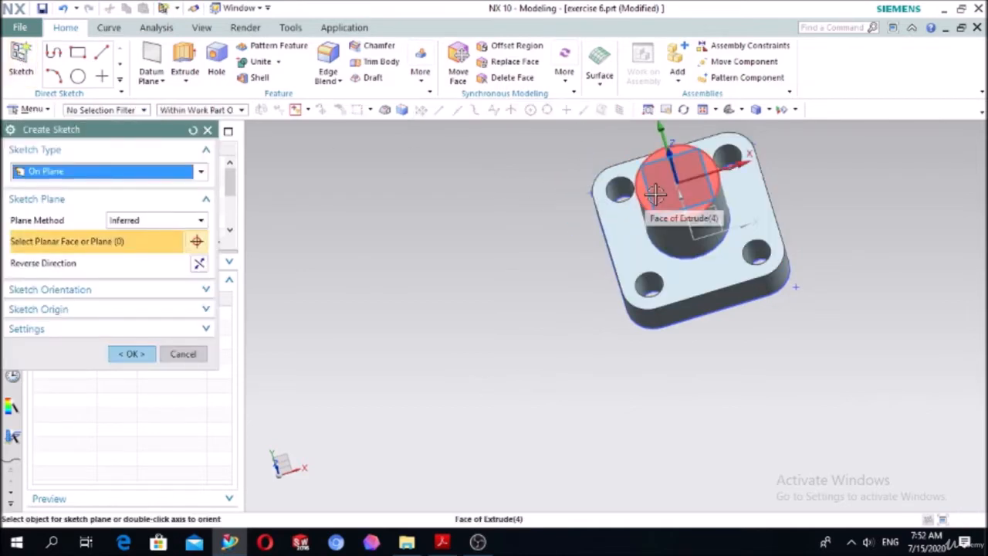
click(656, 194)
click(132, 353)
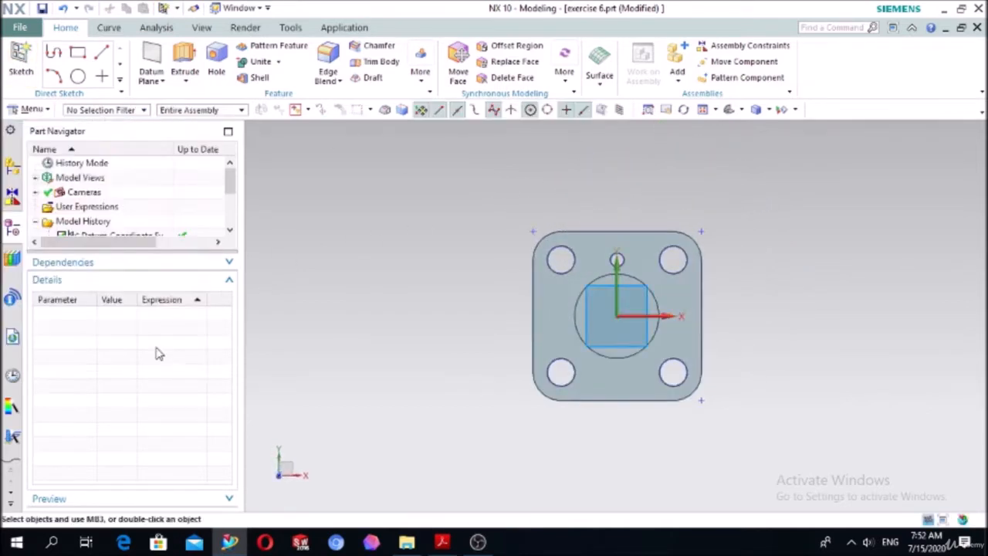
Draw a circle of 20 mm diameter centred on the sketch origin.
click(180, 51)
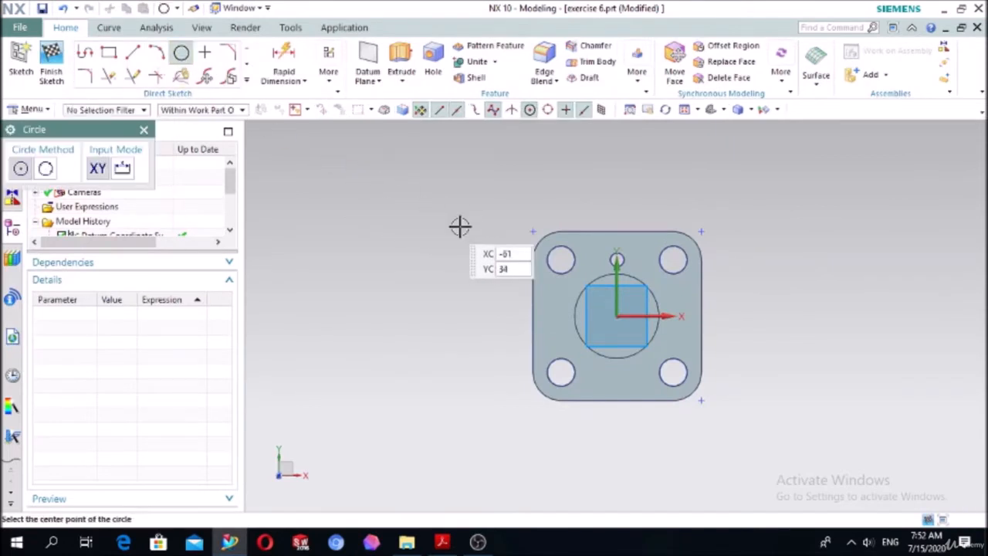
scroll(641, 297, up, 1)
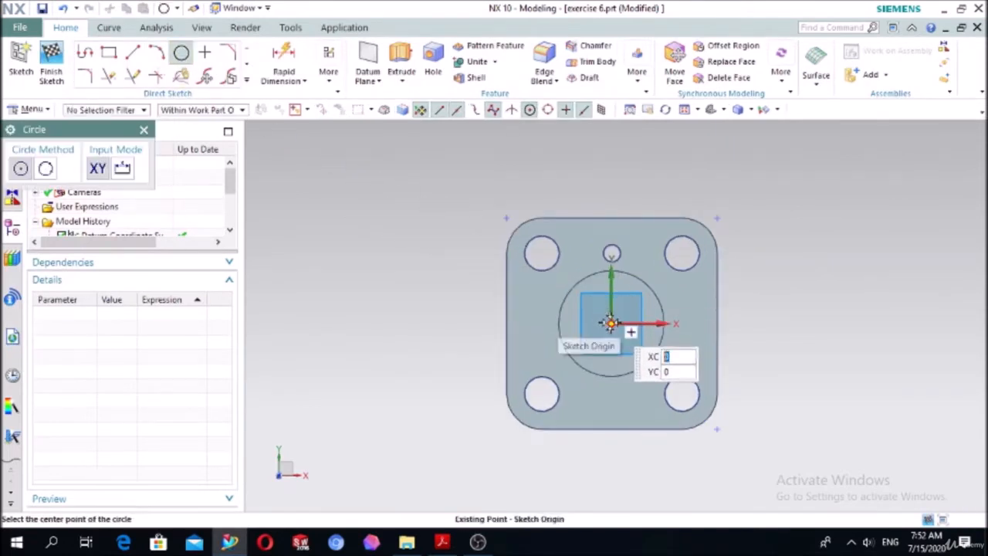
click(610, 323)
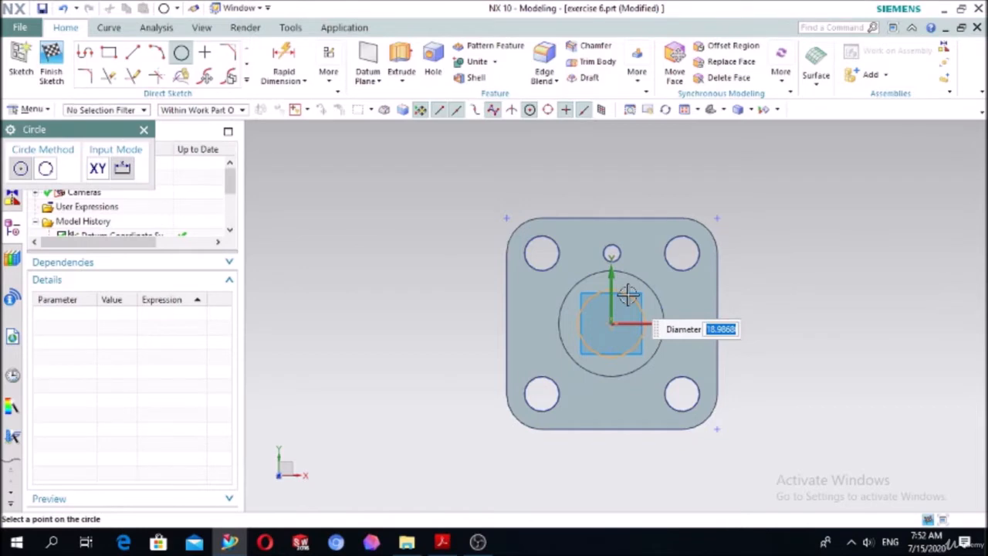
text(2)
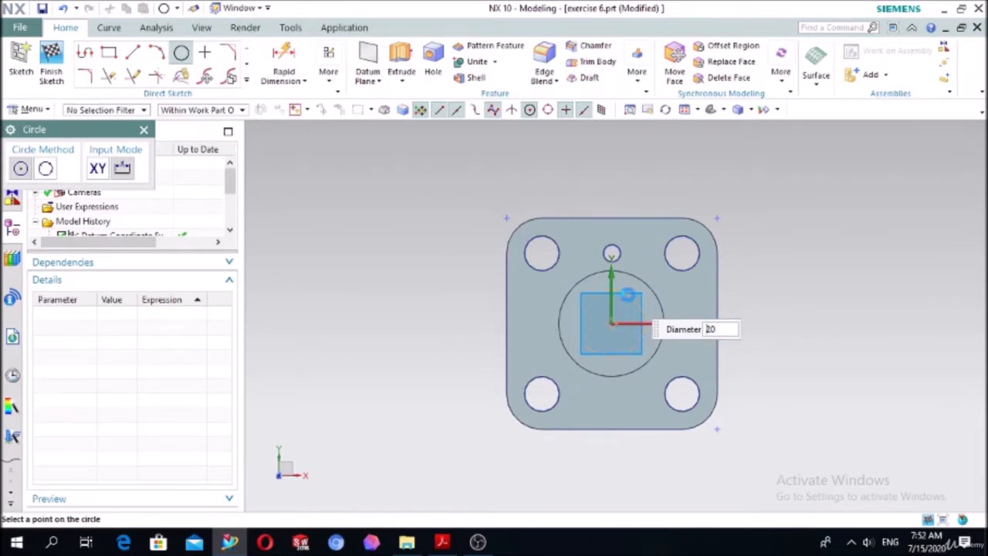
text(0)
key(Return)
key(Escape)
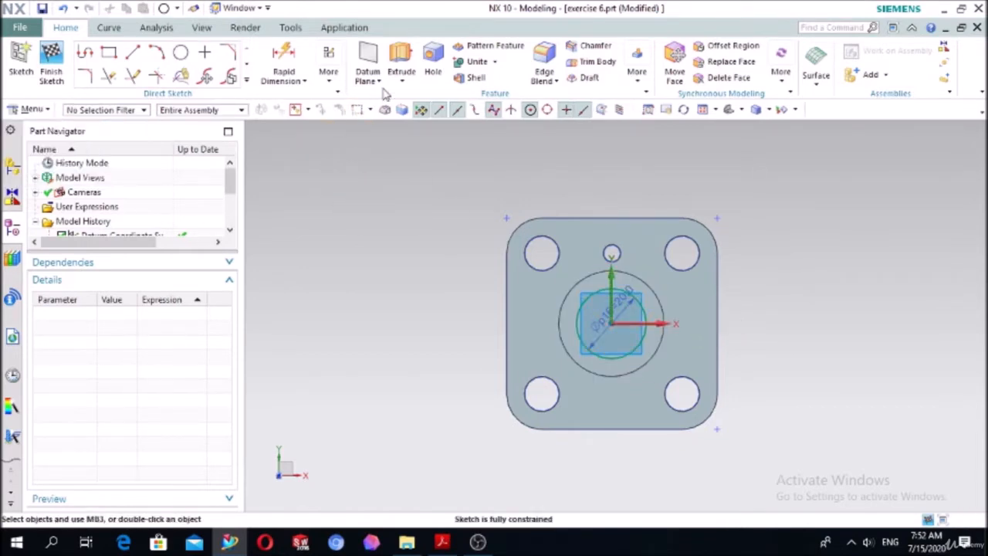
Extrude the 20 mm circle in the reversed direction, Until Selected at the plate's underside, with Boolean set to Subtract.
click(402, 62)
middle_drag(420, 263, 356, 209)
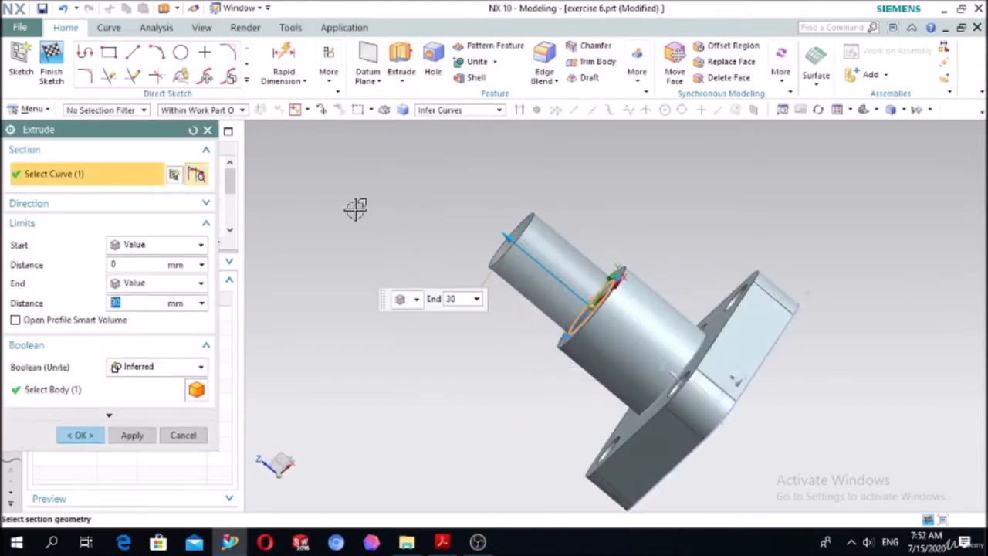
double_click(510, 237)
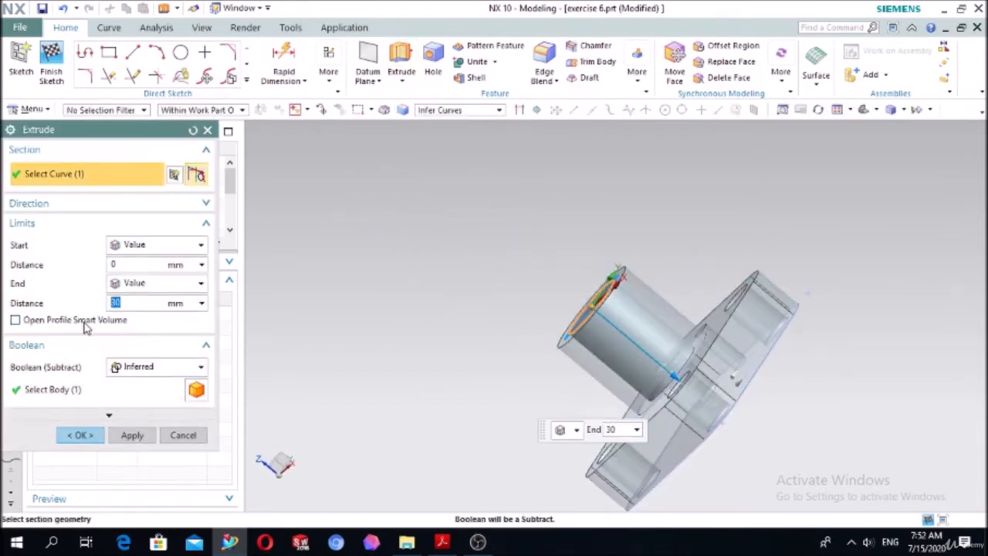
click(138, 284)
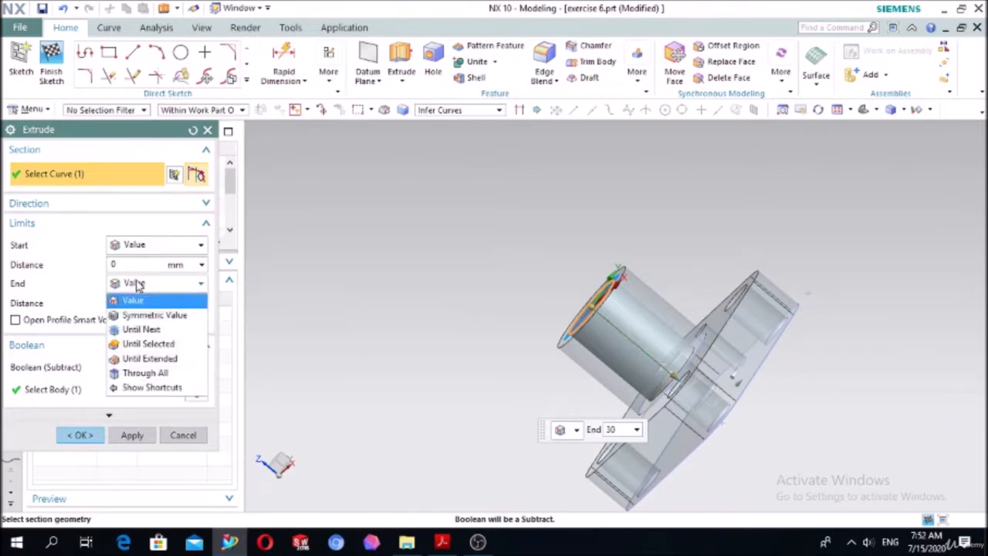
click(139, 343)
middle_drag(433, 386, 401, 358)
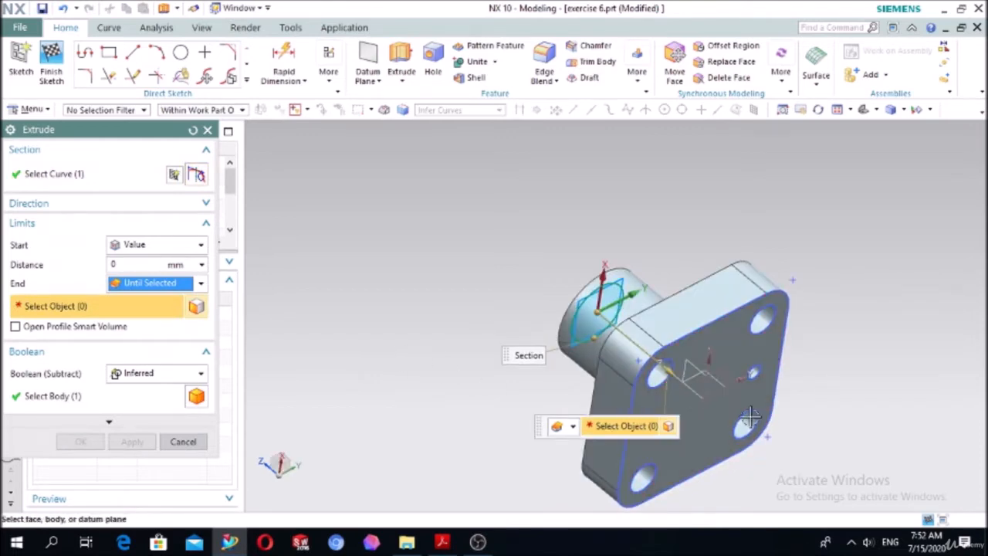
click(694, 423)
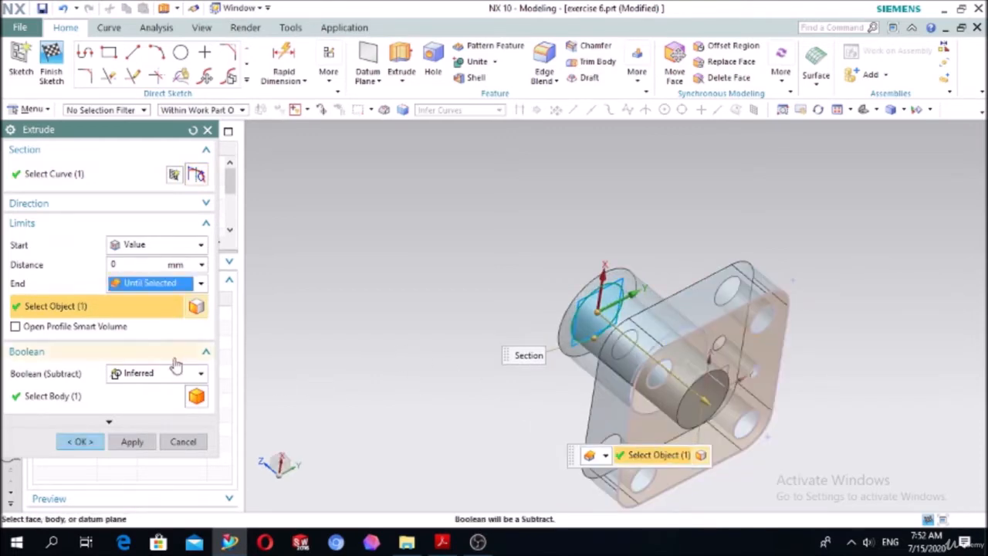
click(148, 373)
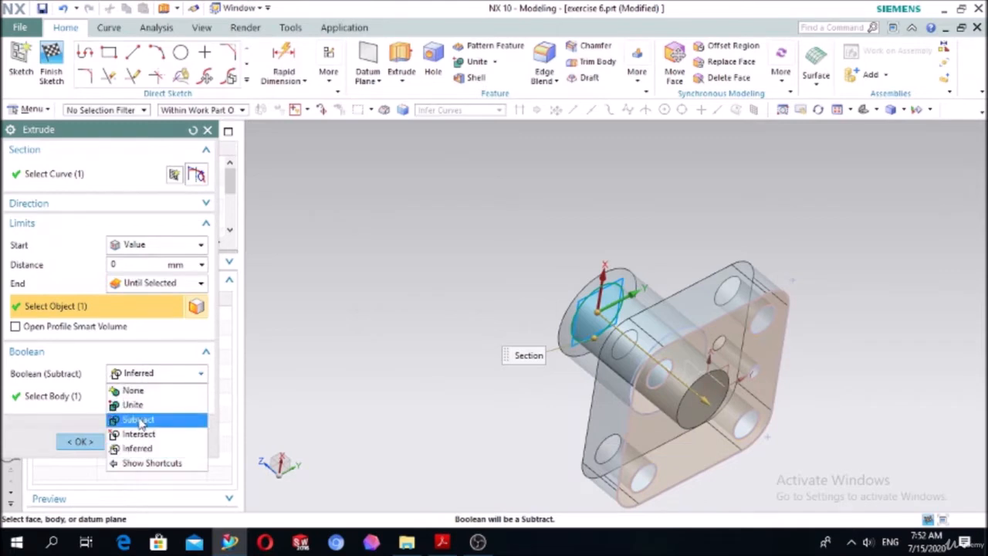
click(143, 424)
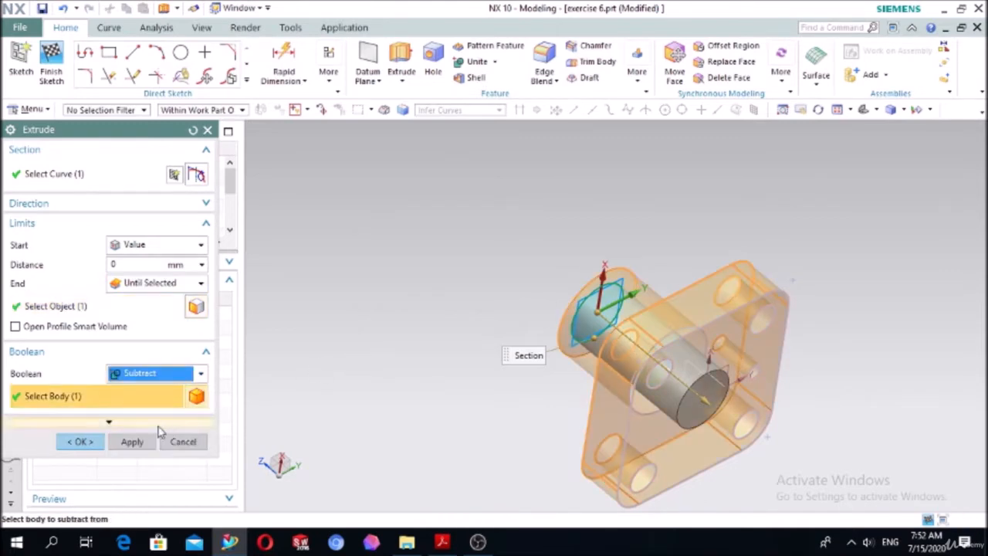
click(82, 442)
Check the boss slot dimensions in the PDF drawing and create a sketch on the boss's ring-shaped top face.
middle_drag(399, 307, 439, 333)
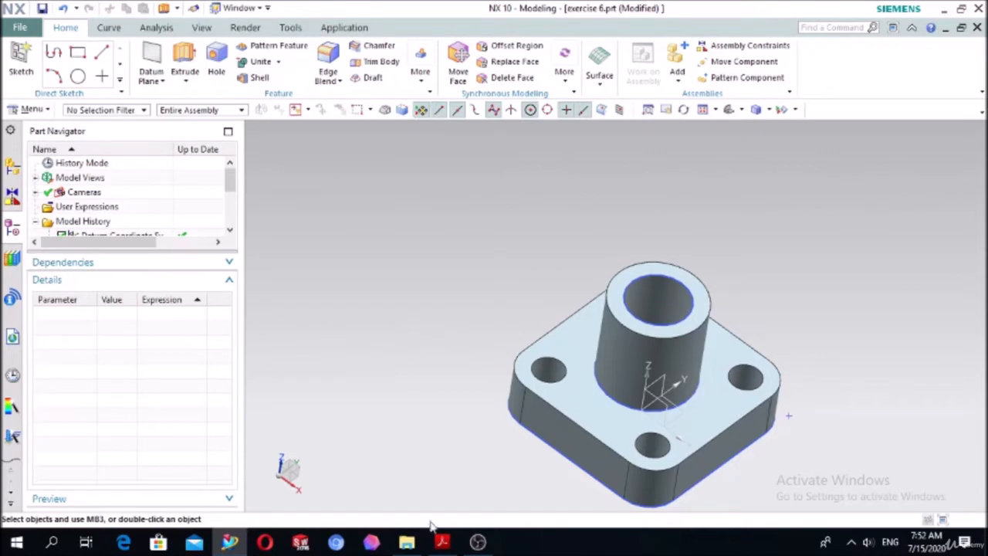
click(443, 542)
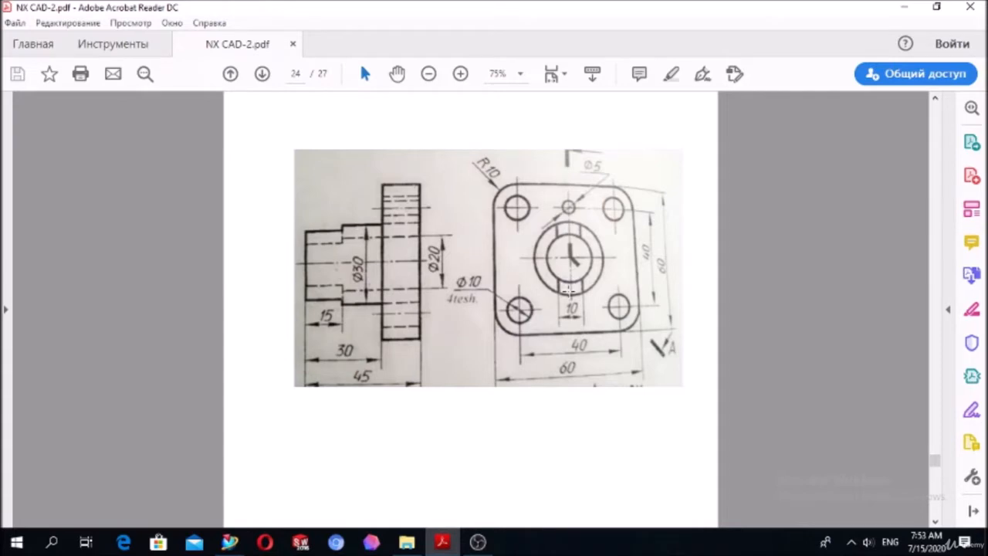
click(478, 542)
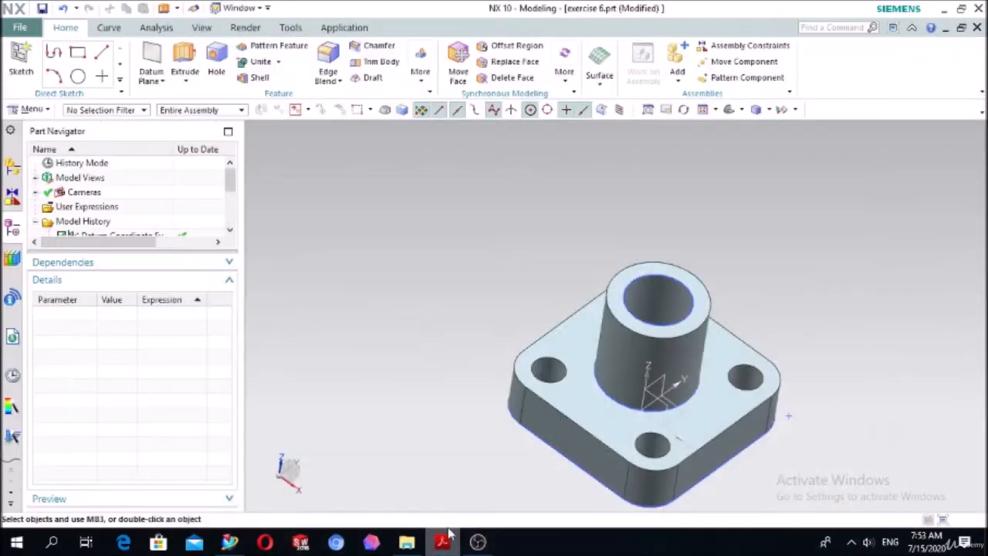
click(23, 59)
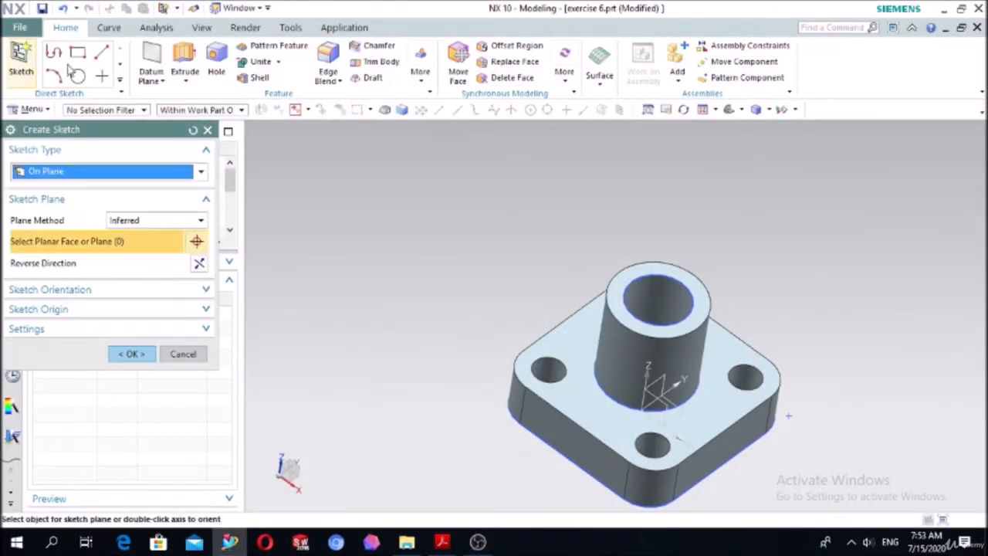
click(651, 332)
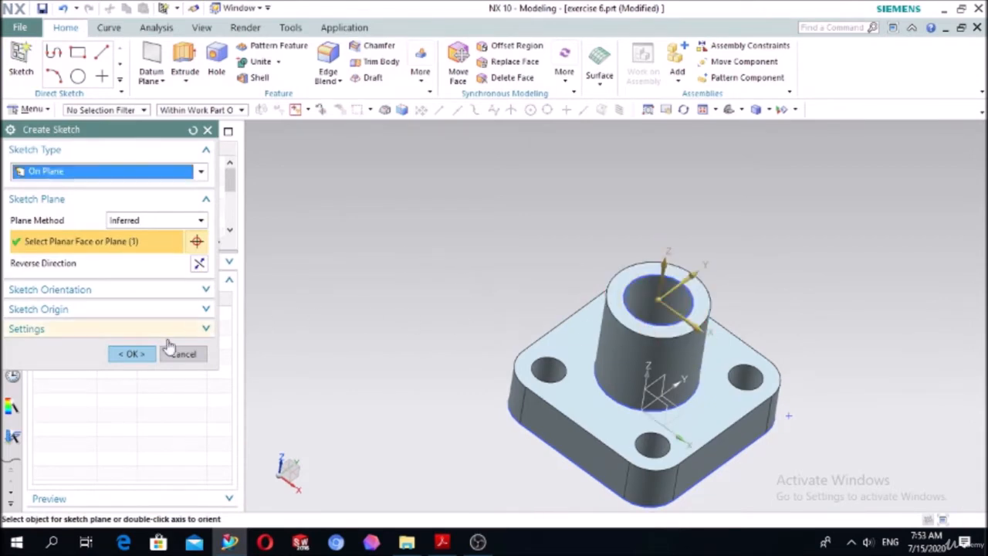
click(133, 354)
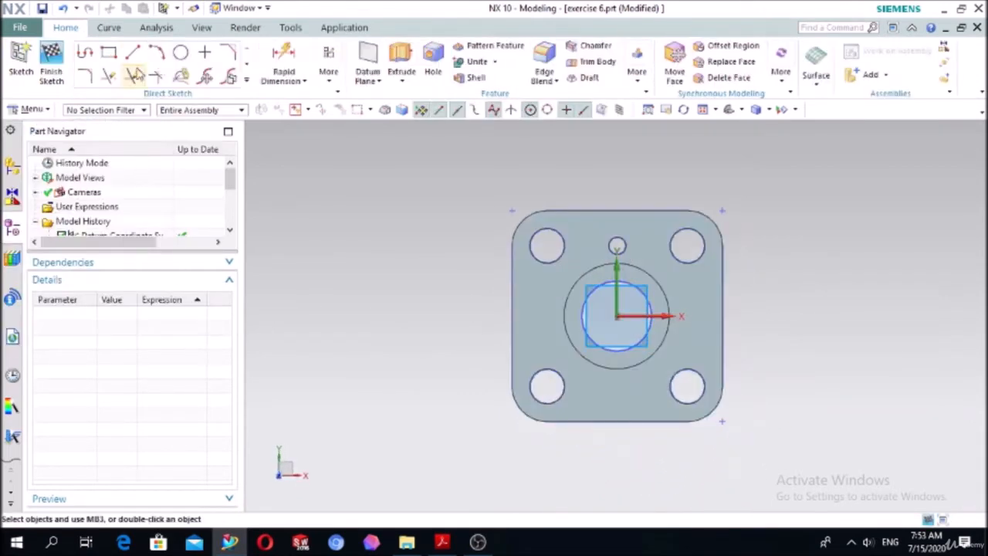
Draw a near-vertical line about 5 mm long from the bore's edge to the boss's outer edge, just left of the Y axis.
key(l)
scroll(607, 274, up, 6)
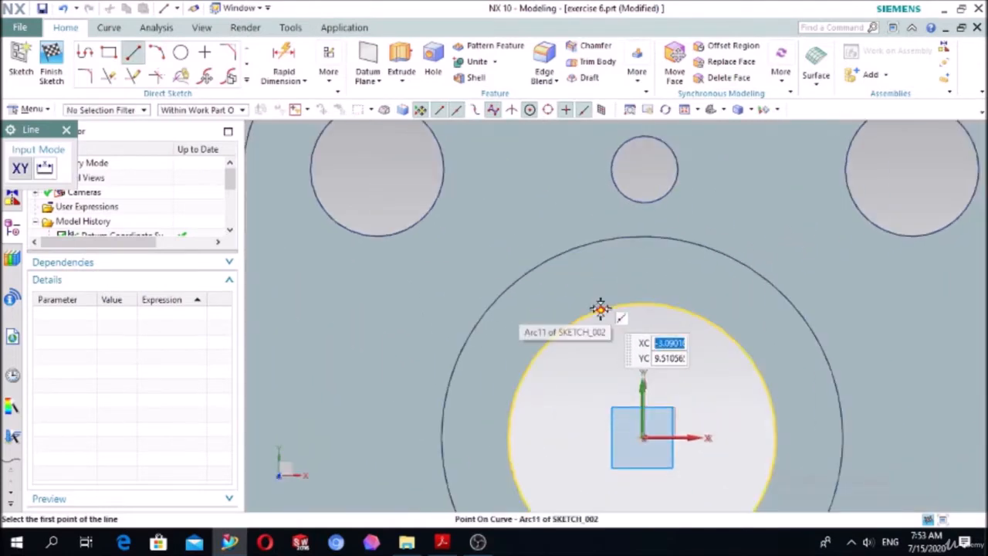
click(600, 309)
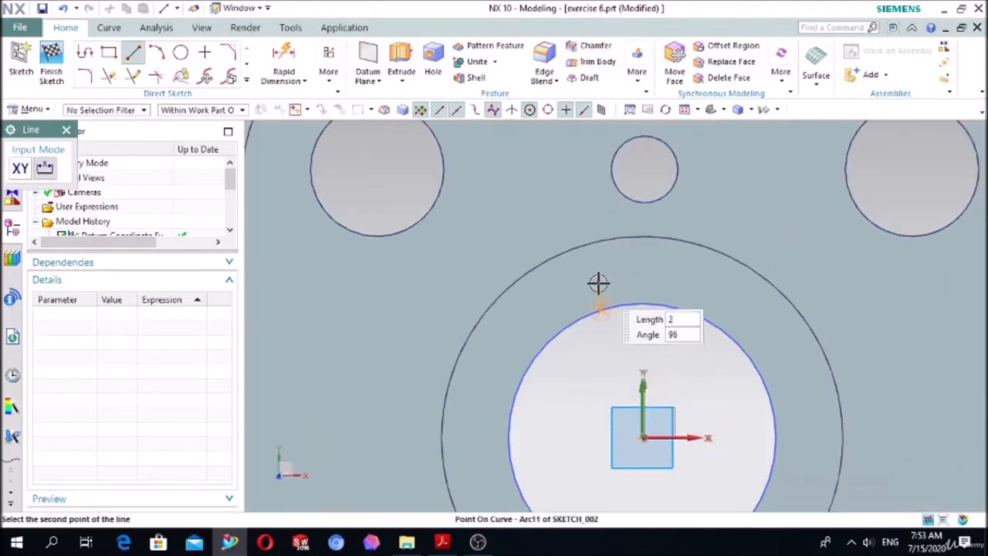
click(600, 241)
click(639, 249)
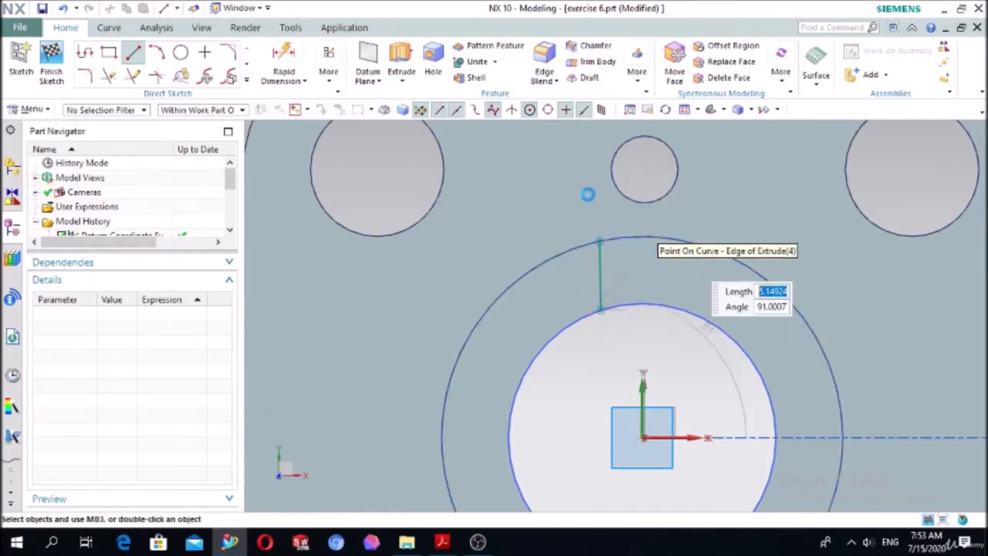
key(Escape)
Apply a Vertical constraint to the short line between the bore and the boss's outer edge.
key(c)
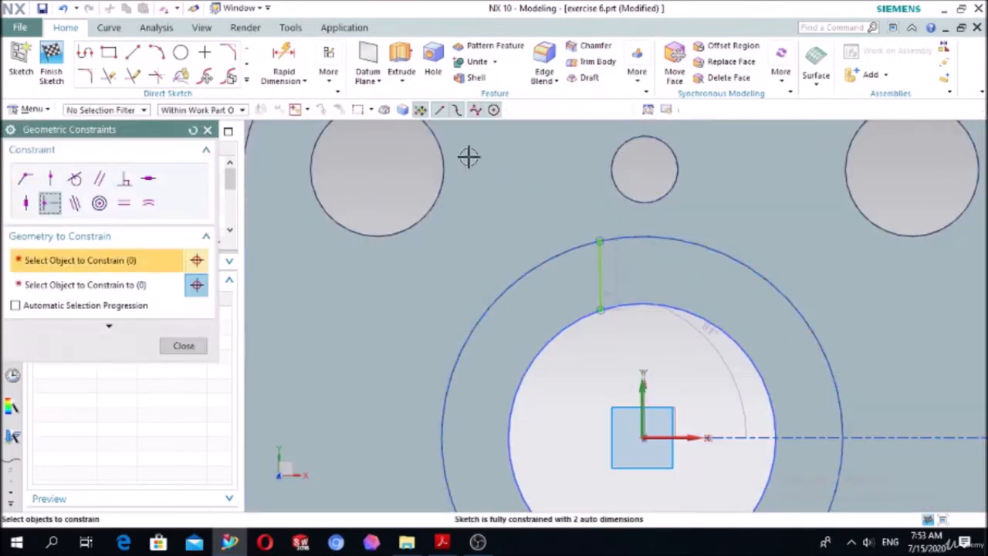
click(26, 205)
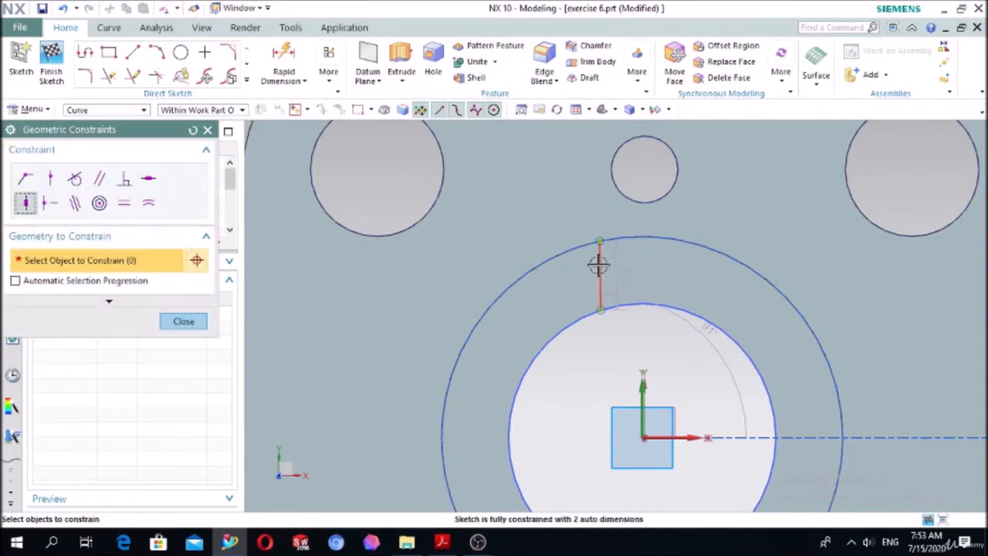
click(598, 265)
click(183, 321)
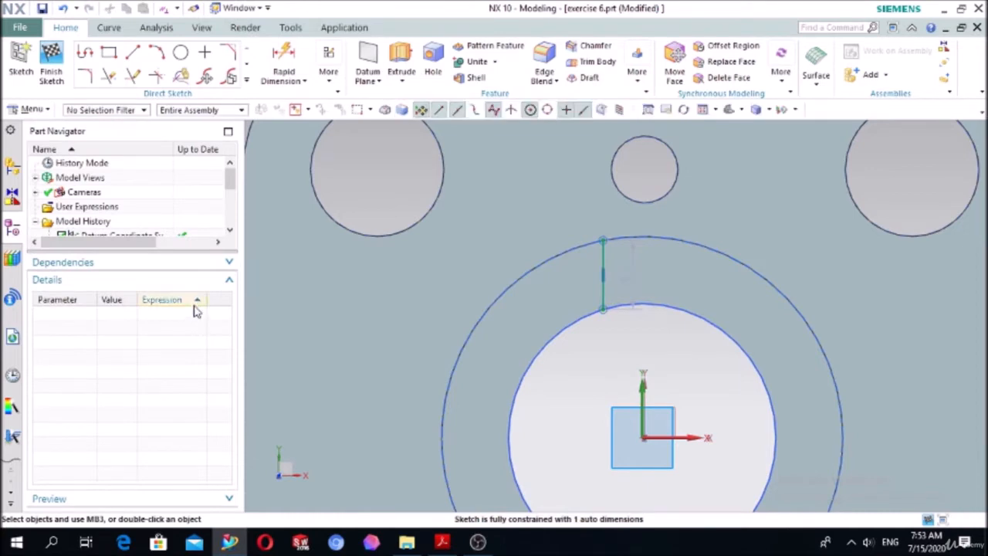
Mirror the short vertical line about the Y axis with Mirror Curve.
click(246, 77)
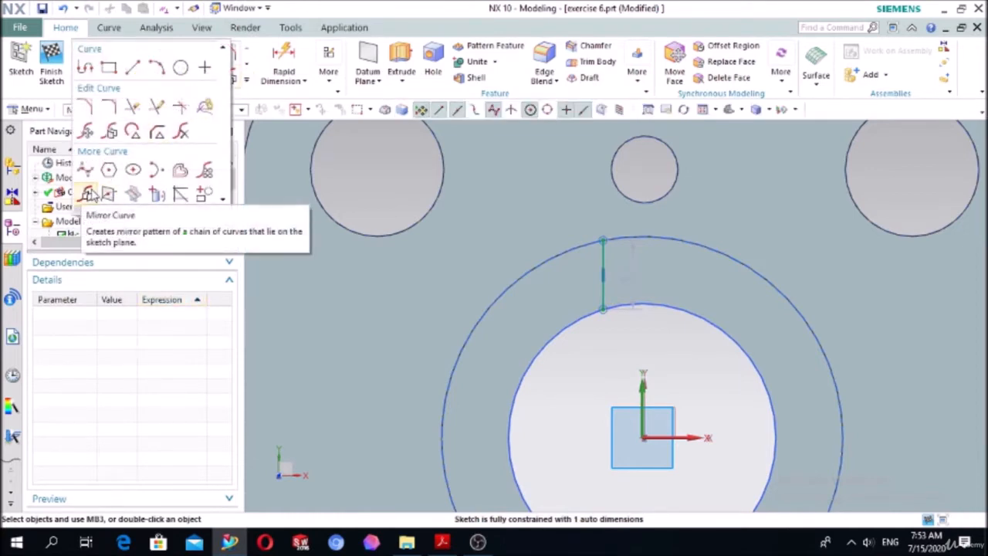
click(86, 193)
click(603, 255)
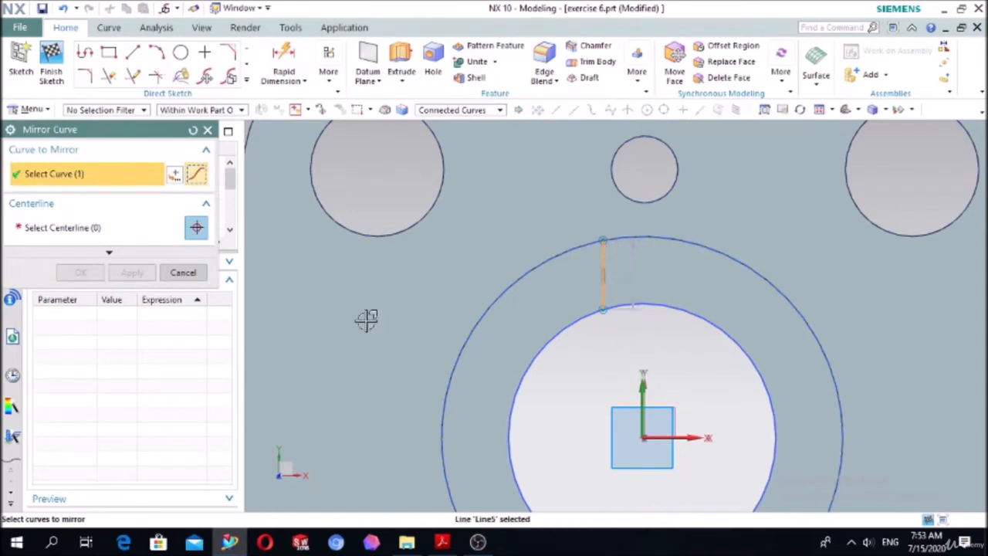
click(105, 234)
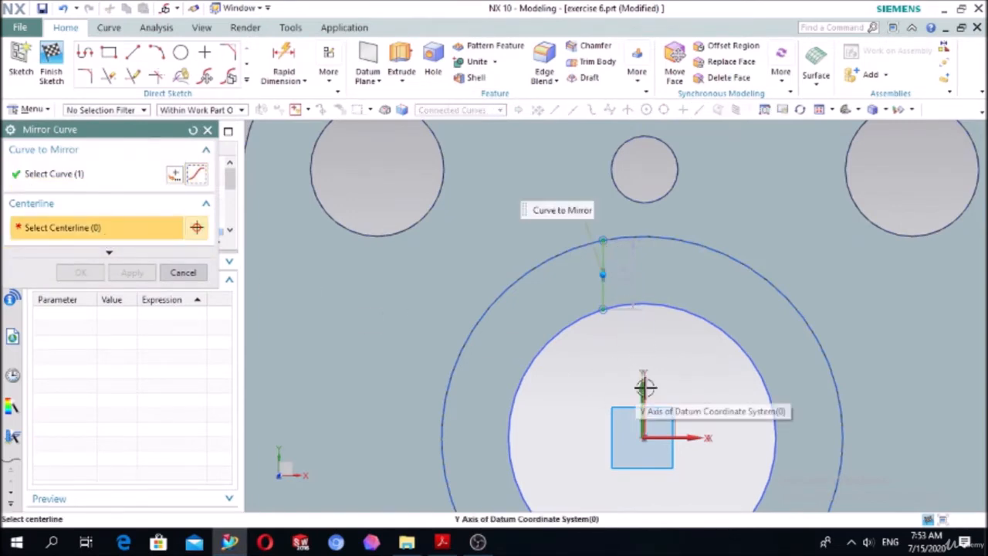
click(642, 360)
click(80, 273)
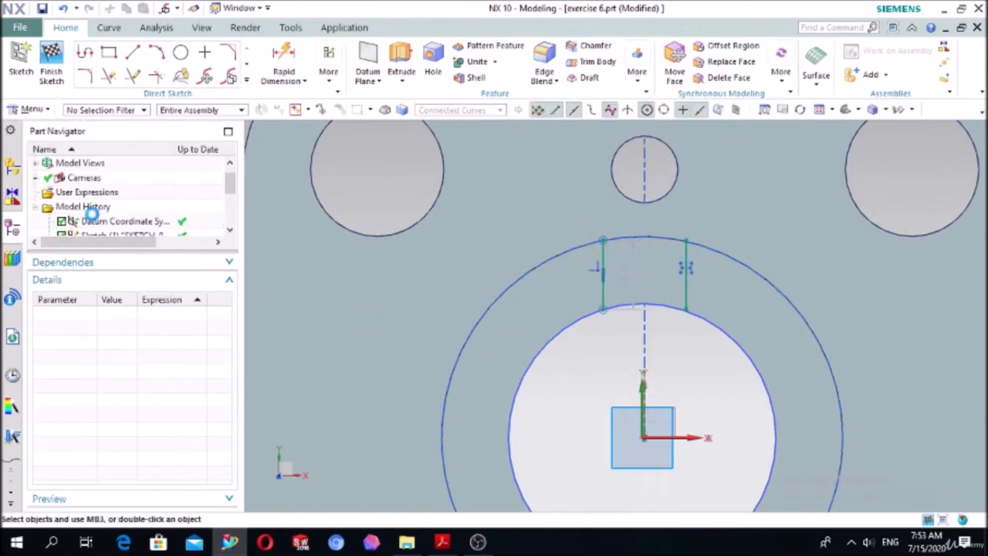
Dimension the distance between the two vertical lines above the bore and set it to 10 mm.
click(267, 65)
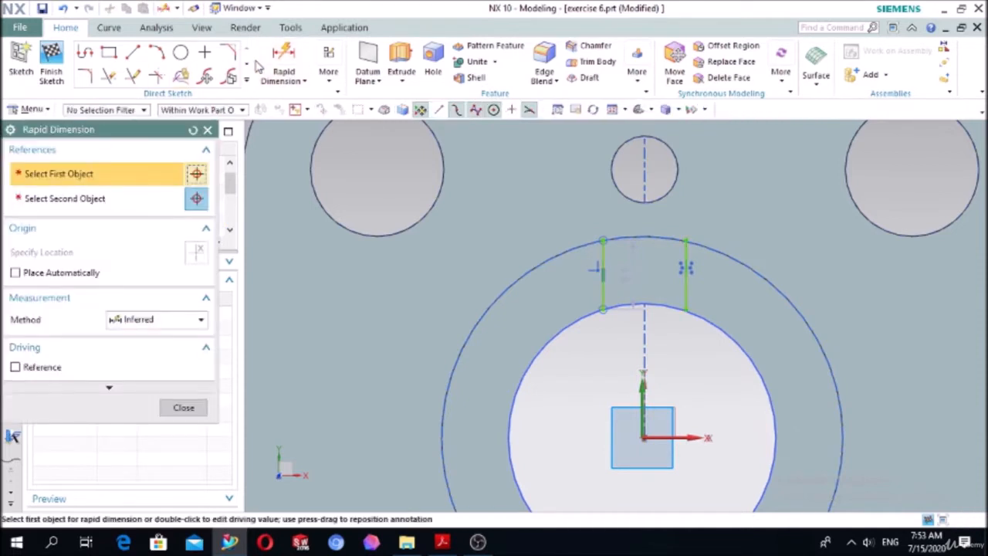
click(603, 268)
click(685, 259)
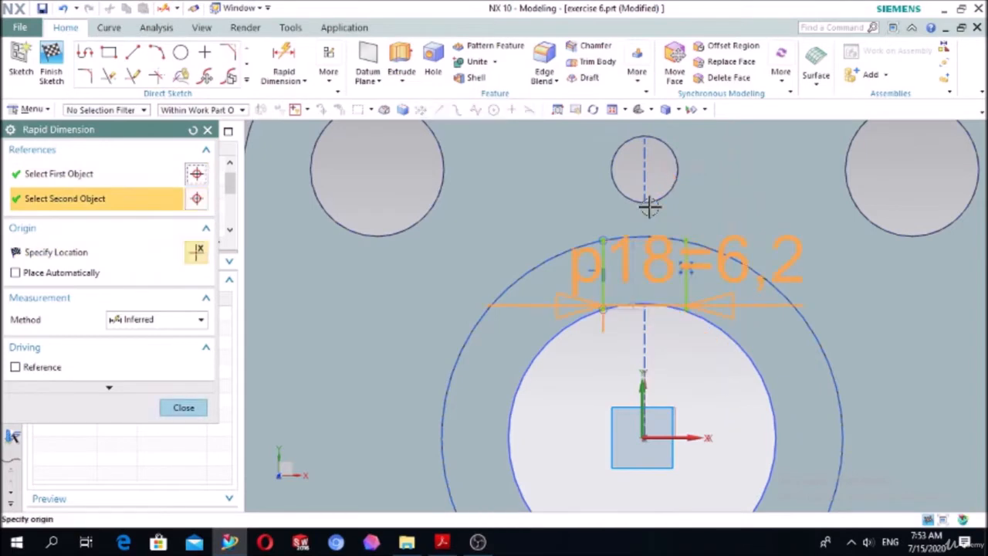
click(664, 126)
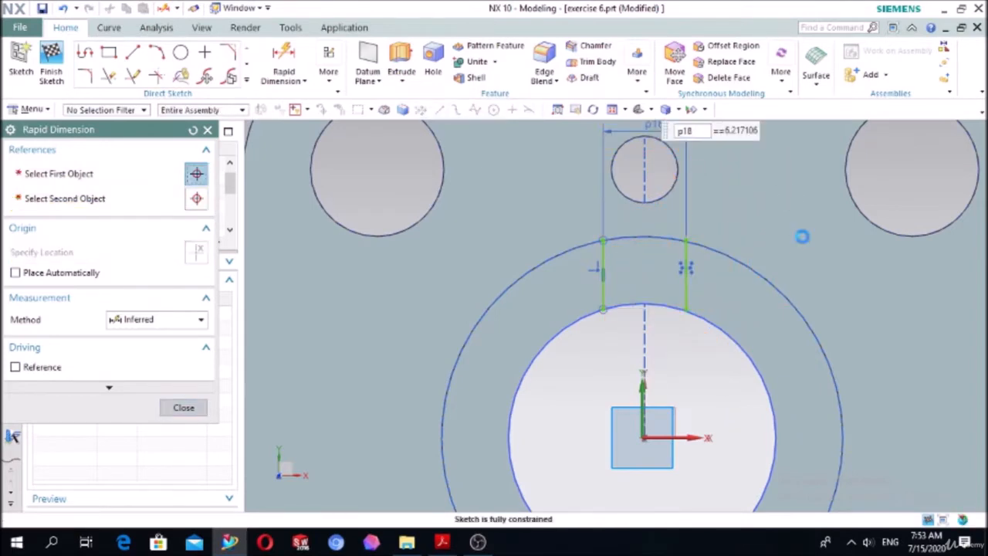
text(10)
key(Return)
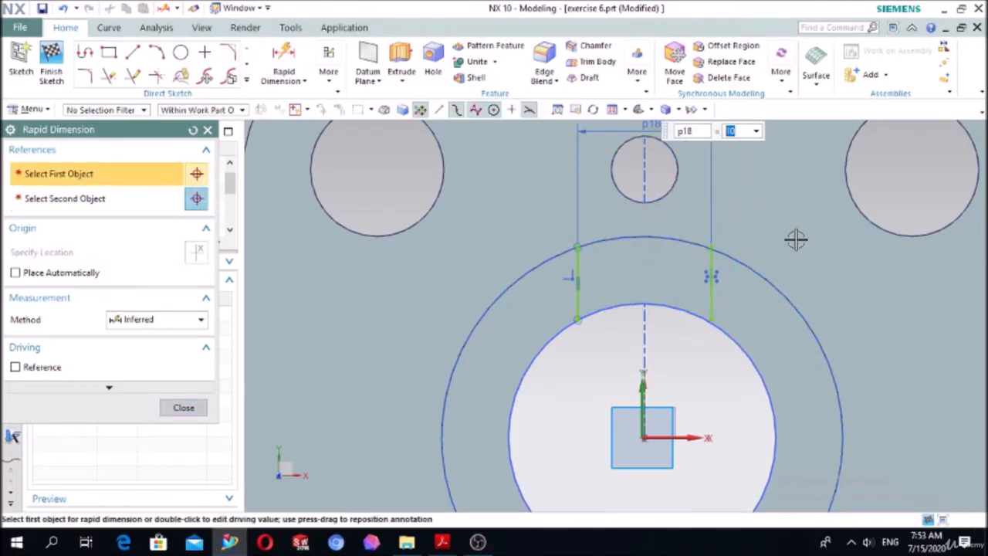
click(183, 408)
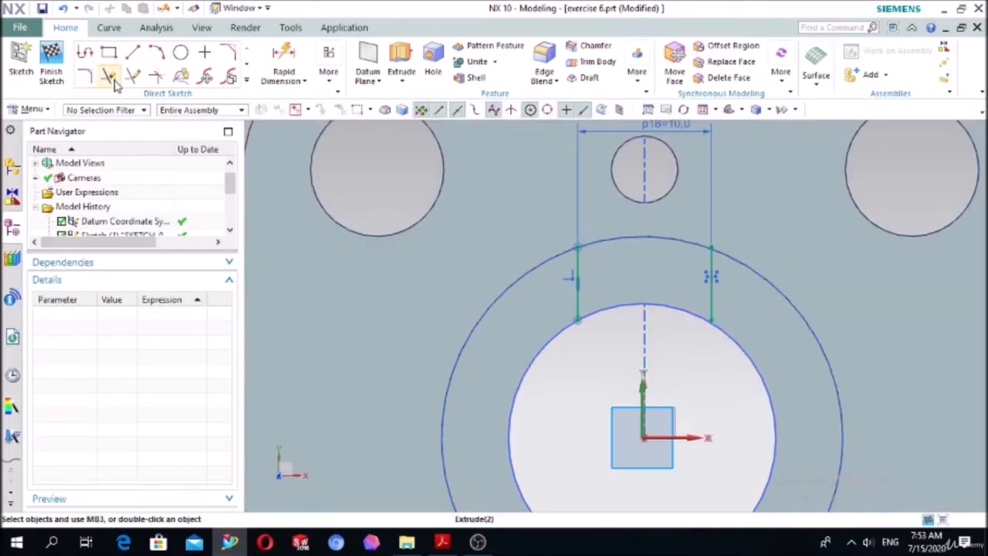
Draw a near-vertical line about 5 mm long below the bore, from its edge to the boss's outer edge, just left of the Y axis.
click(133, 51)
scroll(646, 414, down, 3)
scroll(642, 392, up, 3)
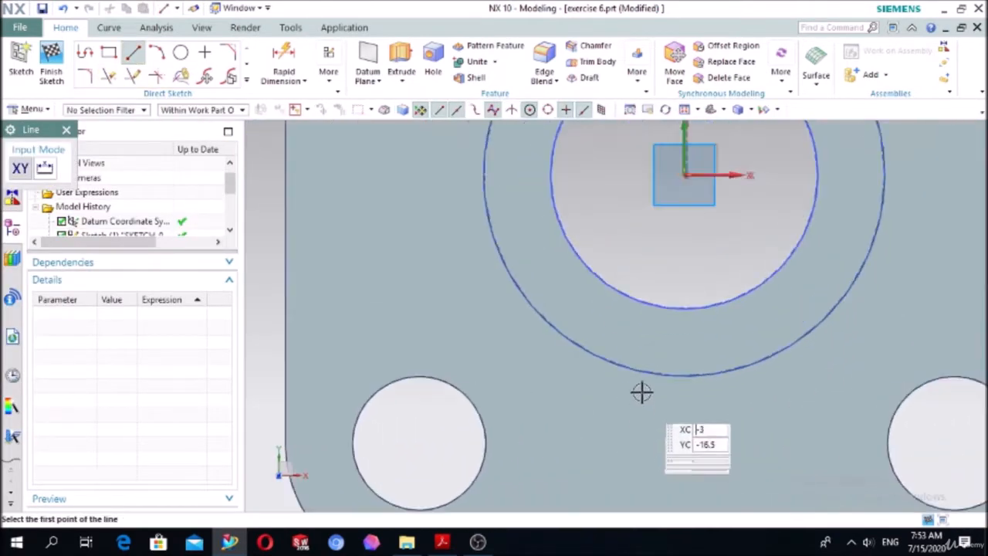
click(622, 297)
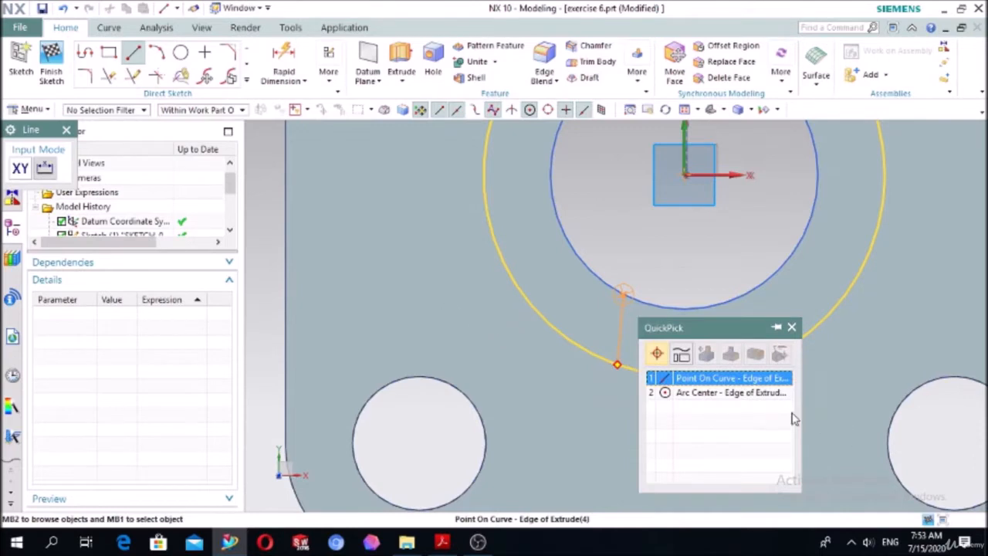
click(711, 379)
key(Escape)
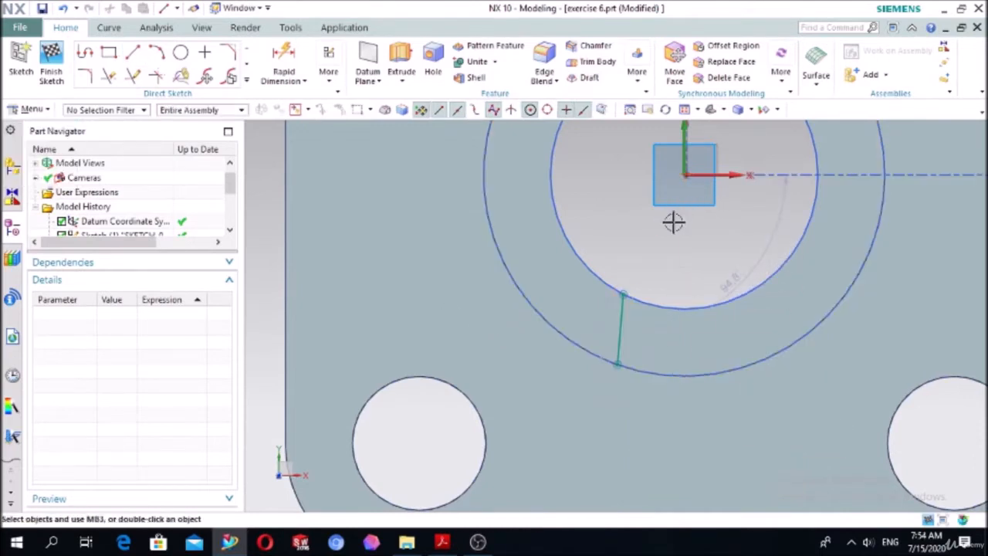
Apply a Vertical constraint to the short line below the bore.
key(c)
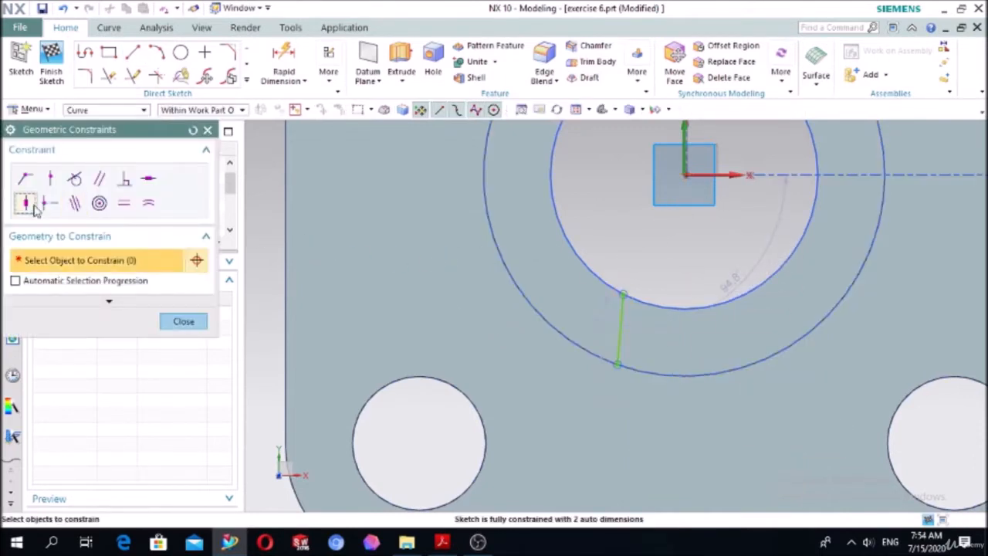
click(615, 319)
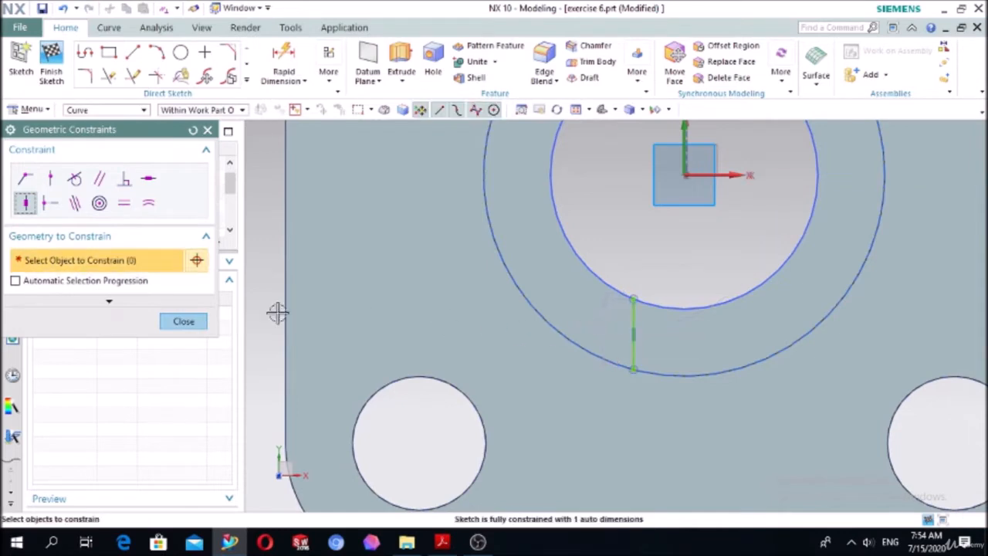
click(202, 326)
Mirror the lower vertical line about the Y axis with Mirror Curve.
click(247, 80)
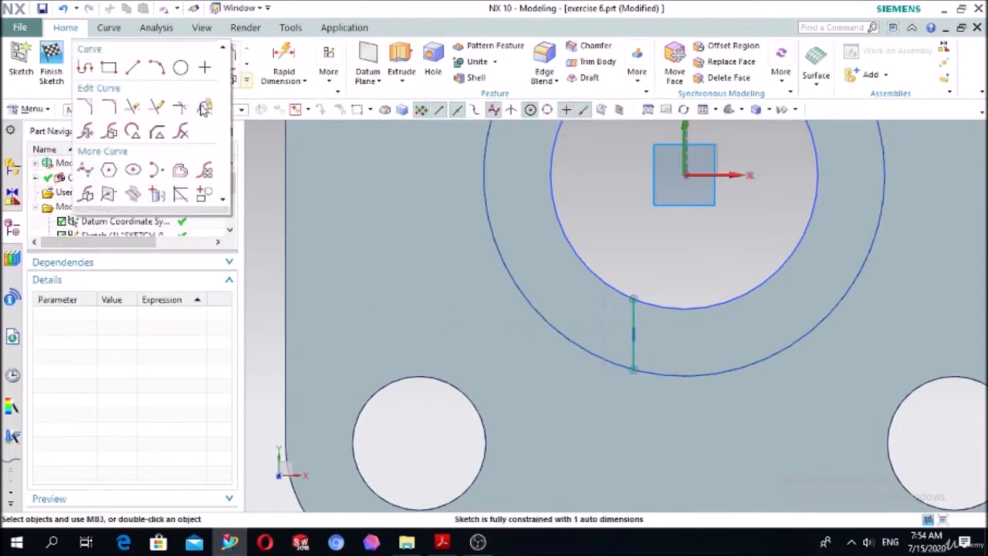
click(85, 196)
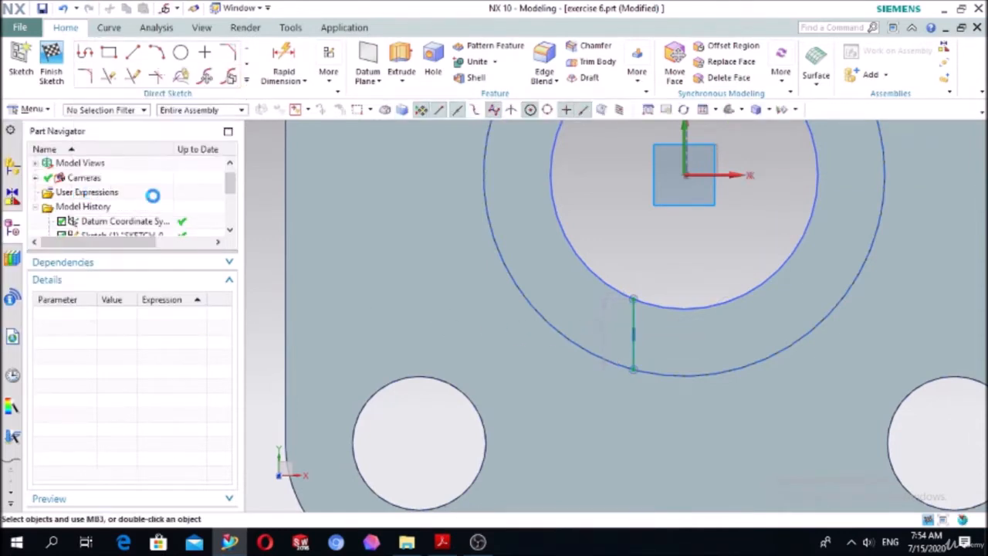
click(630, 315)
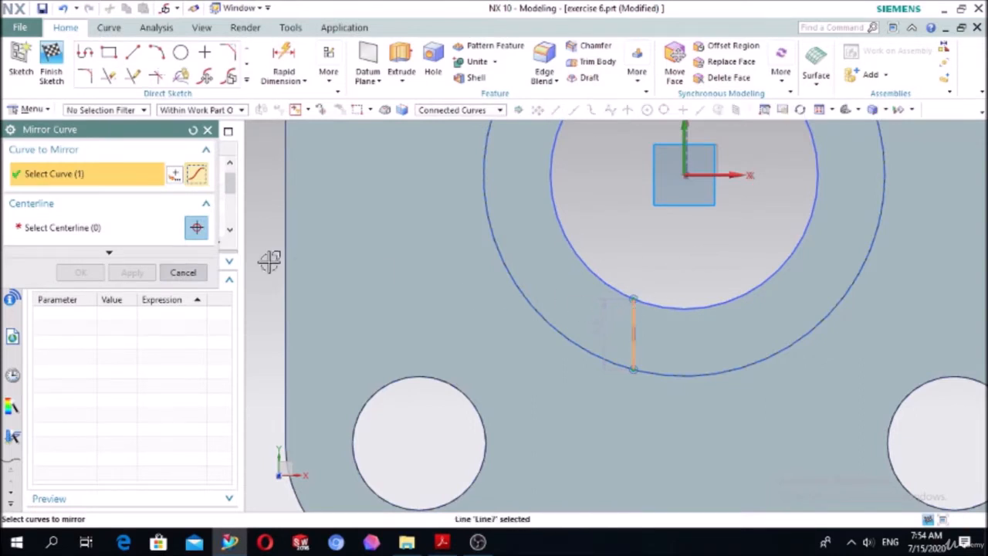
click(104, 225)
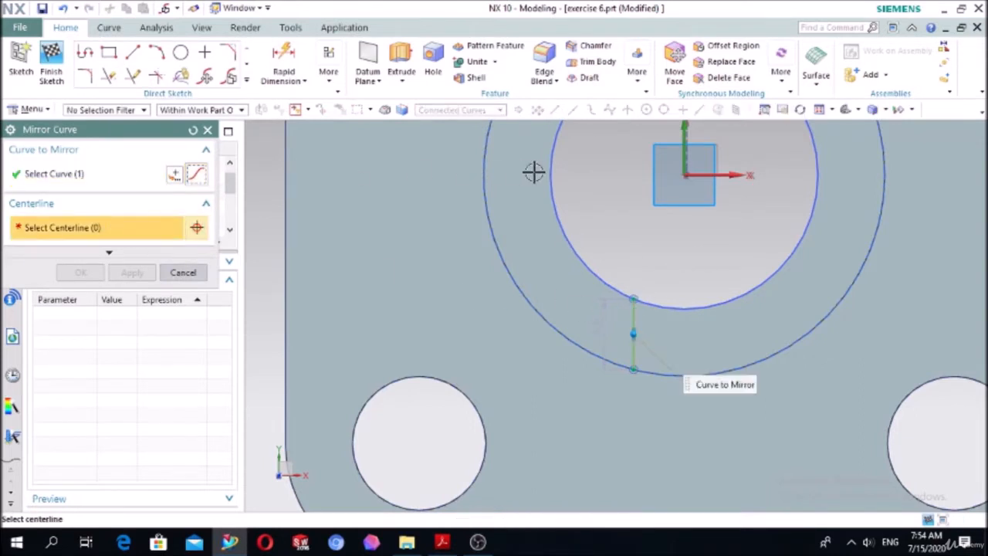
click(687, 135)
click(81, 273)
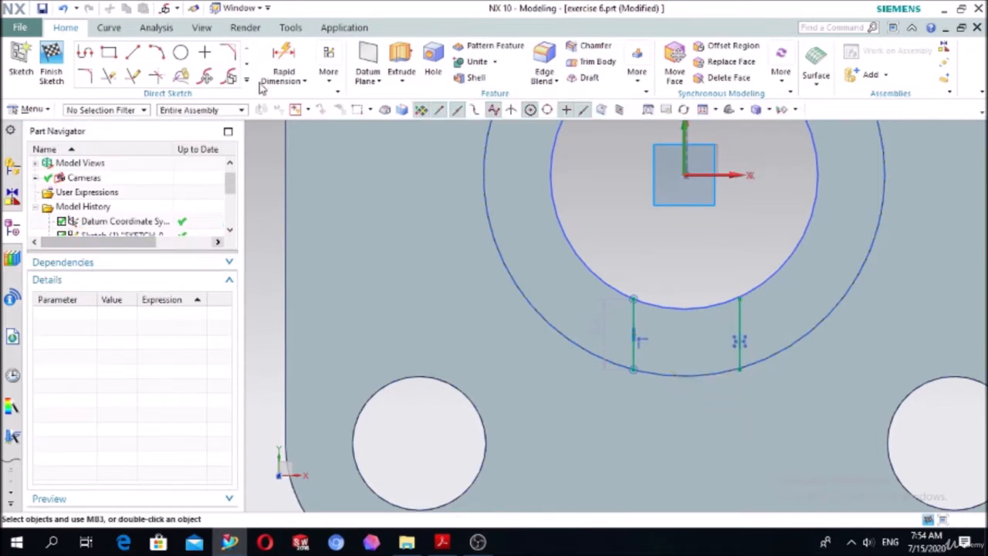
Dimension the distance between the two vertical lines below the bore and set it to 10 mm.
click(283, 62)
click(739, 344)
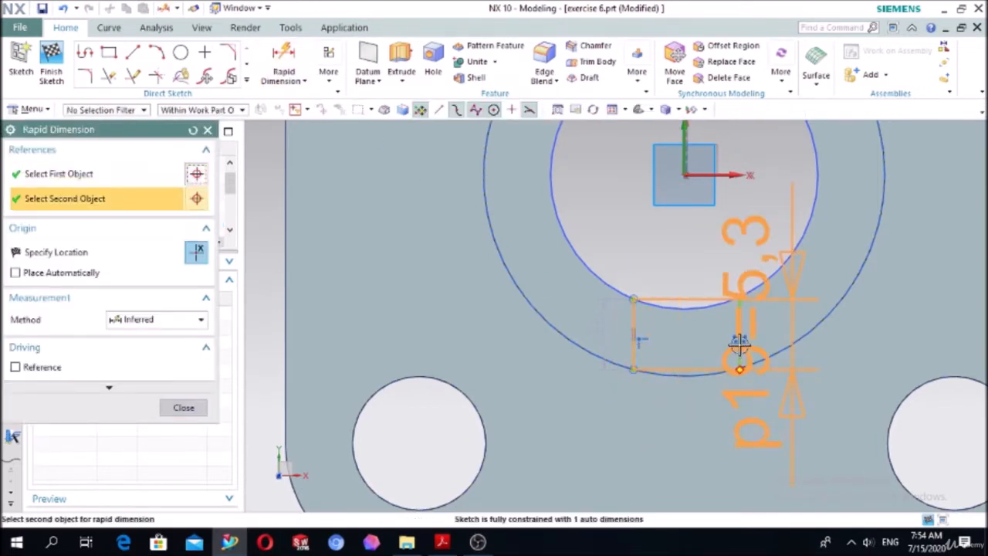
click(681, 433)
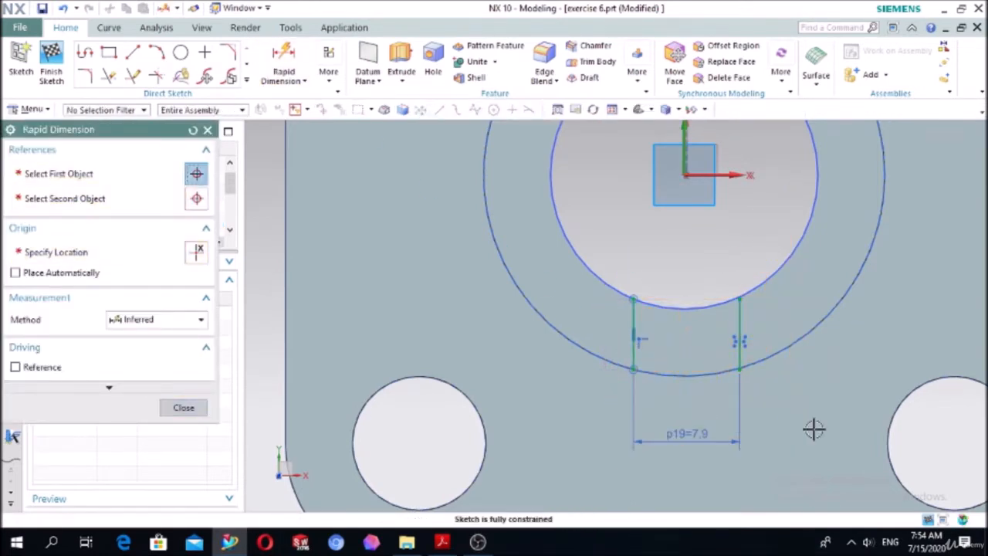
key(Return)
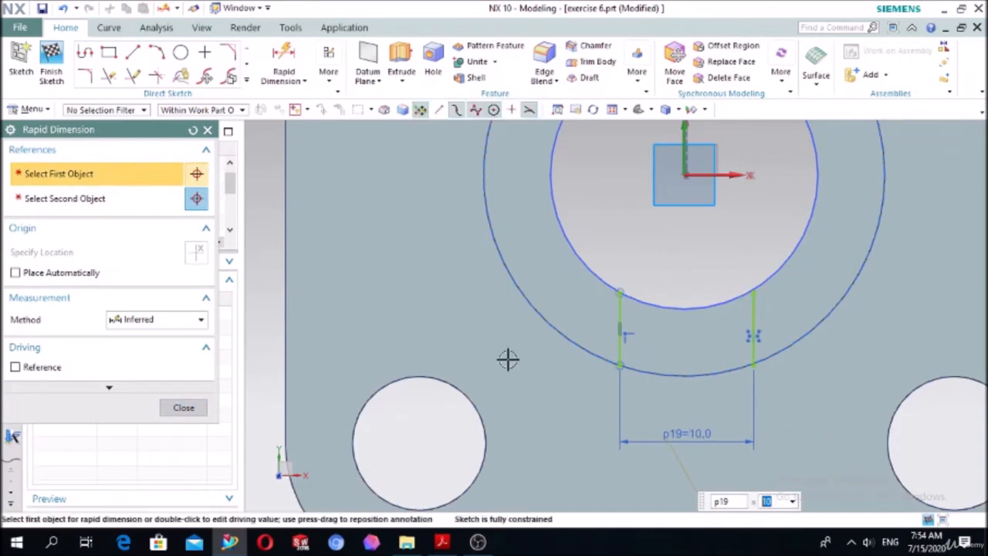
click(183, 408)
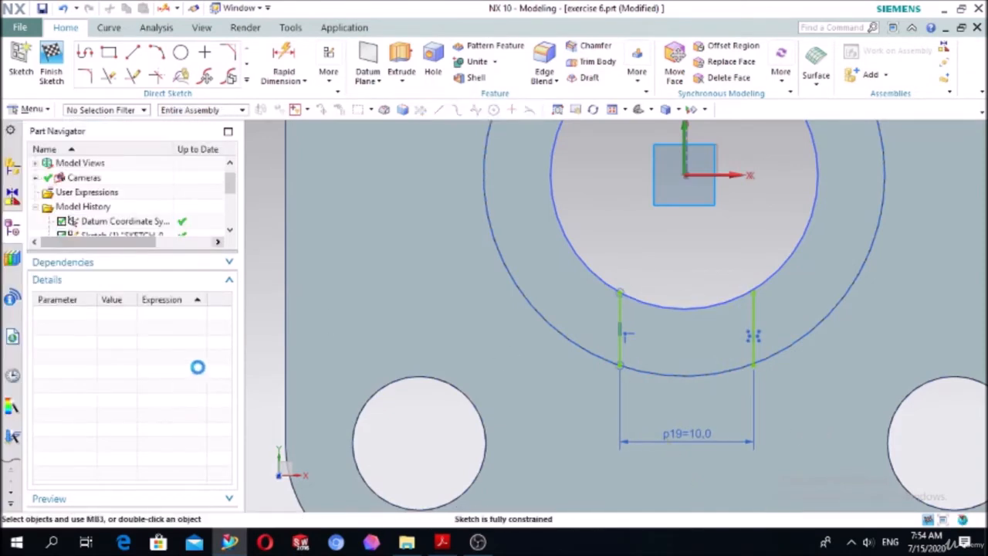
Project the bore's circular edge and the boss's outer edge into the sketch with Project Curve.
click(246, 86)
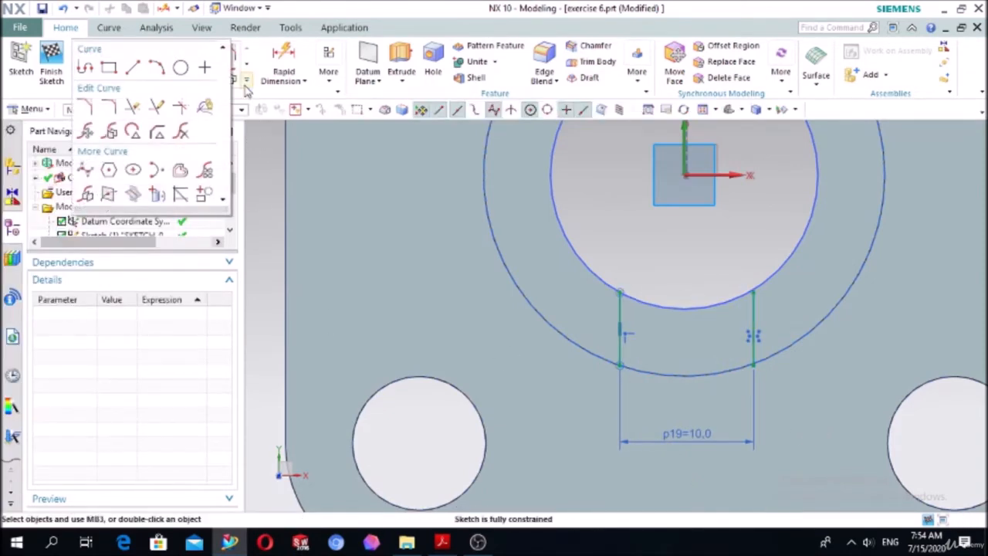
click(162, 198)
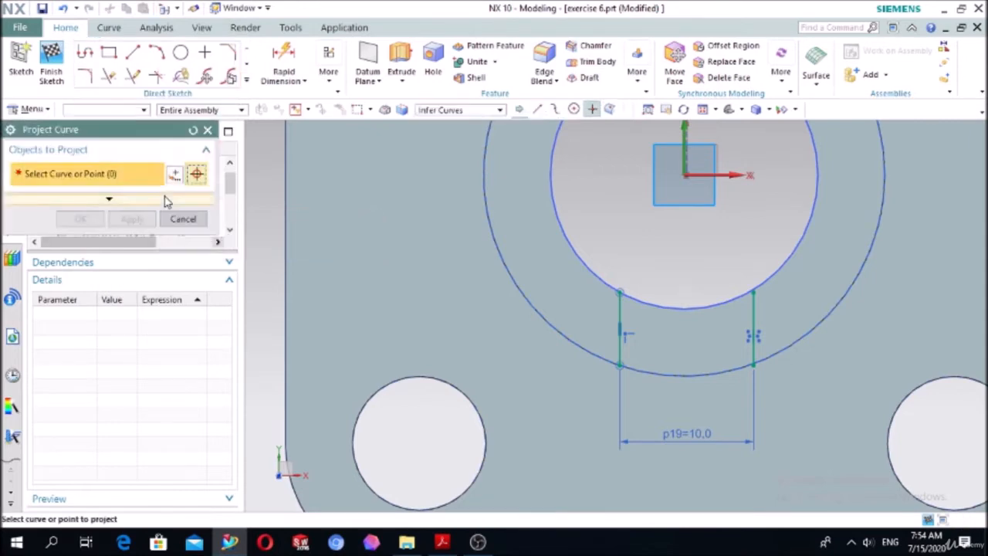
click(572, 254)
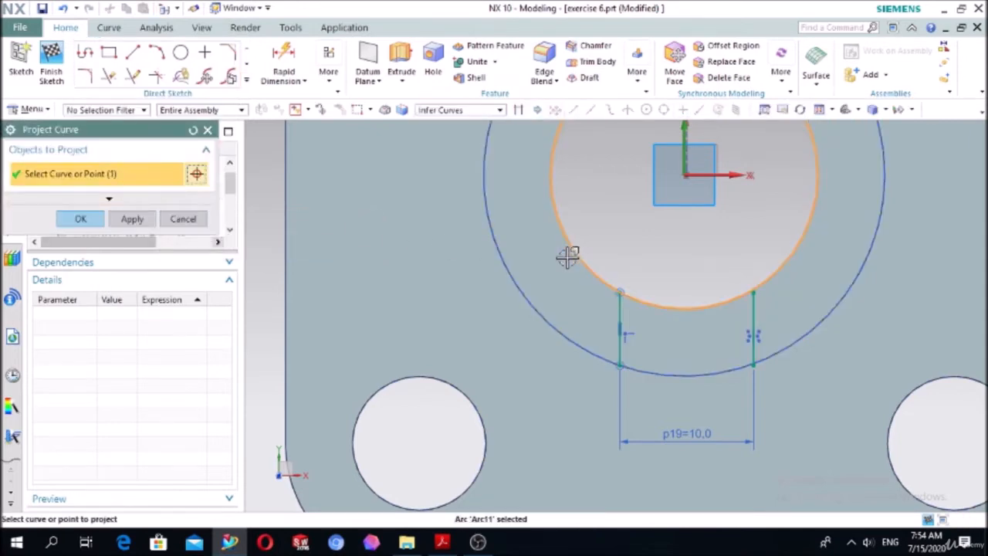
click(534, 305)
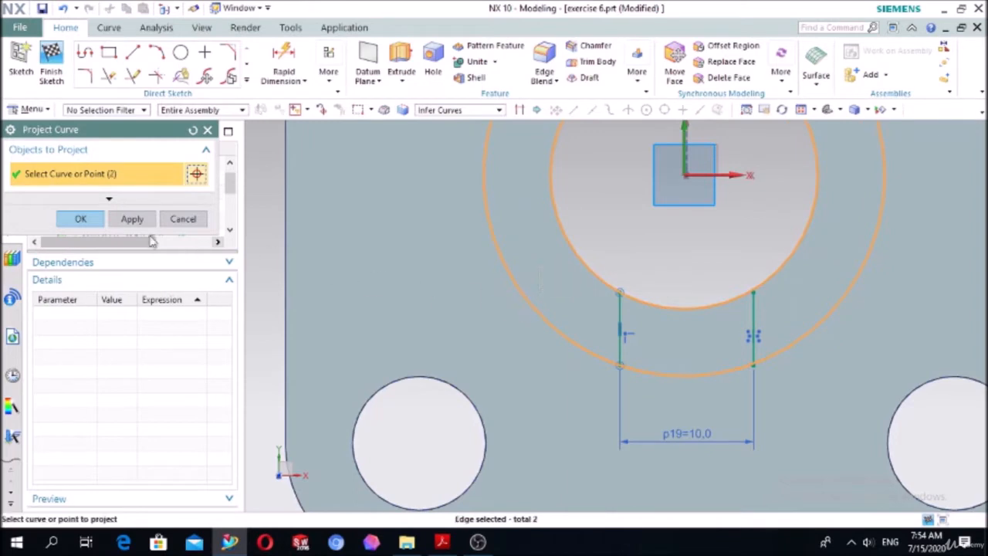
click(80, 219)
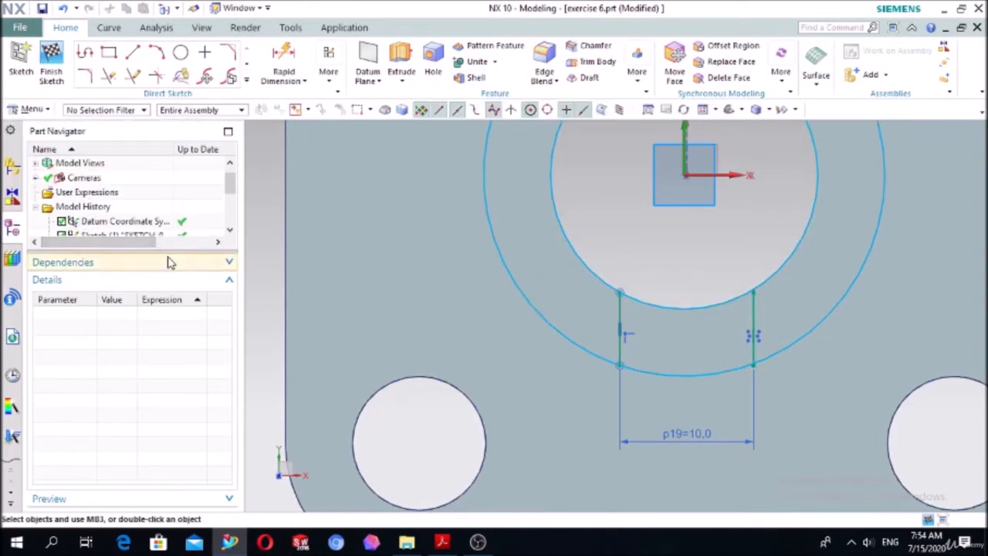
Try to trim the side arcs of the projected bore and boss circles with Quick Trim.
click(110, 78)
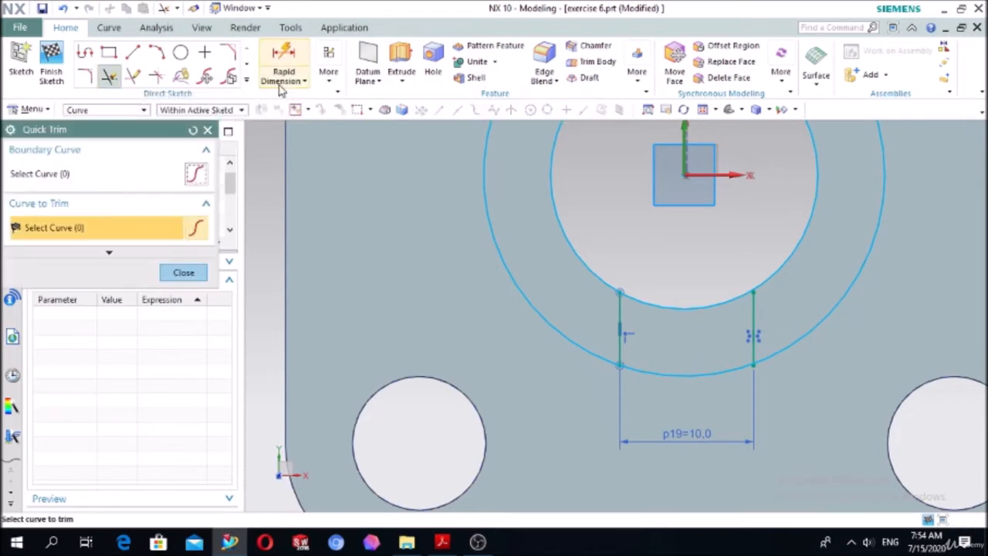
click(572, 249)
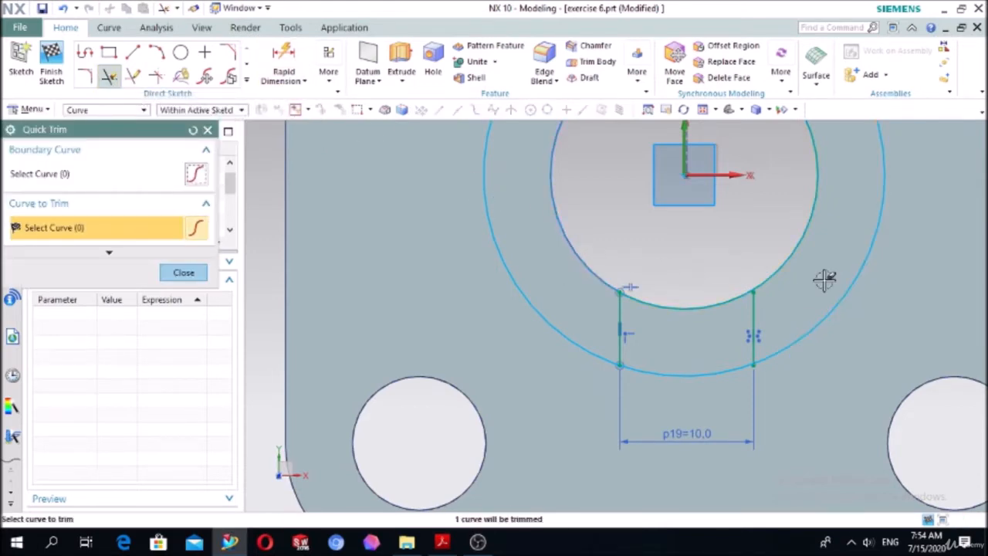
click(789, 263)
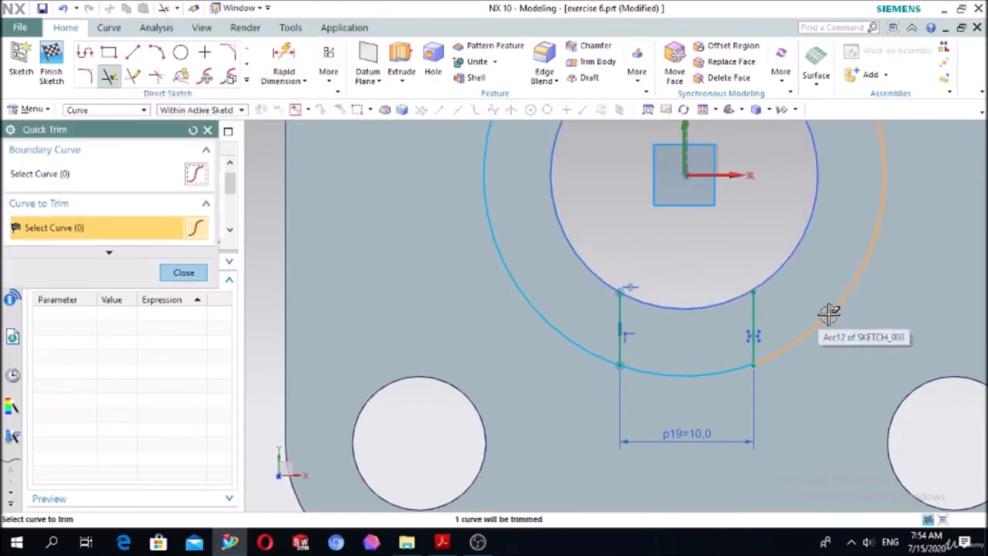
click(829, 314)
click(584, 344)
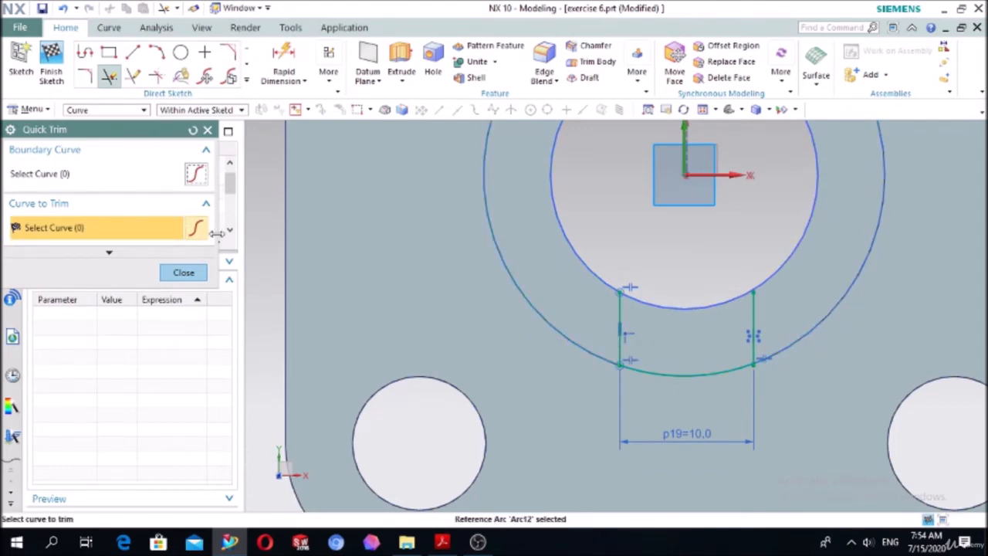
click(183, 273)
scroll(512, 262, down, 4)
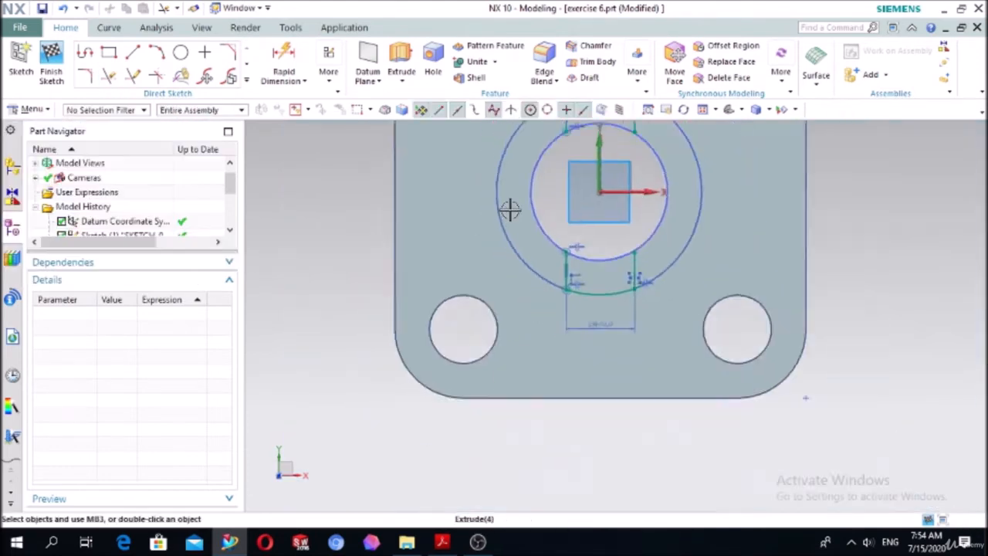
scroll(713, 220, down, 1)
scroll(713, 220, down, 1)
scroll(904, 225, down, 1)
scroll(873, 155, up, 3)
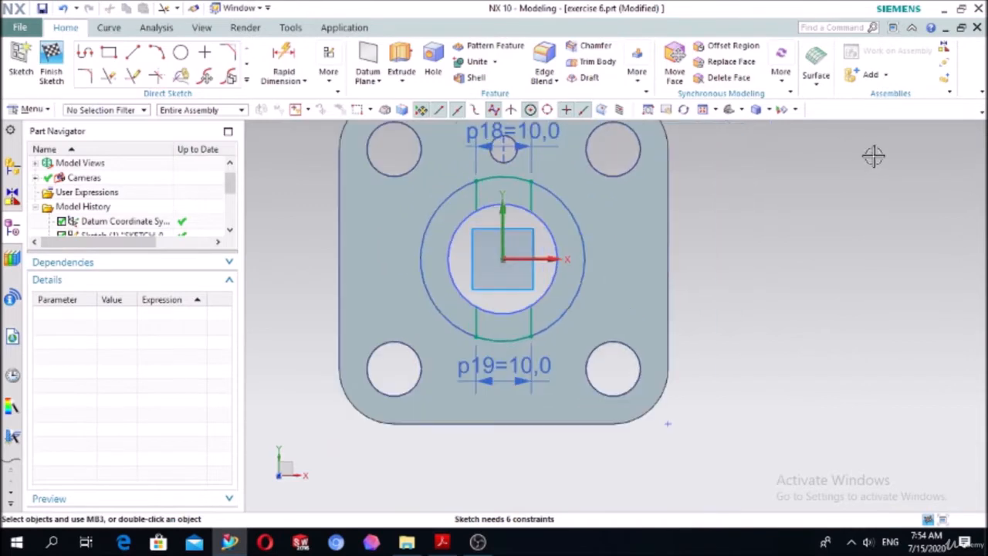
click(401, 60)
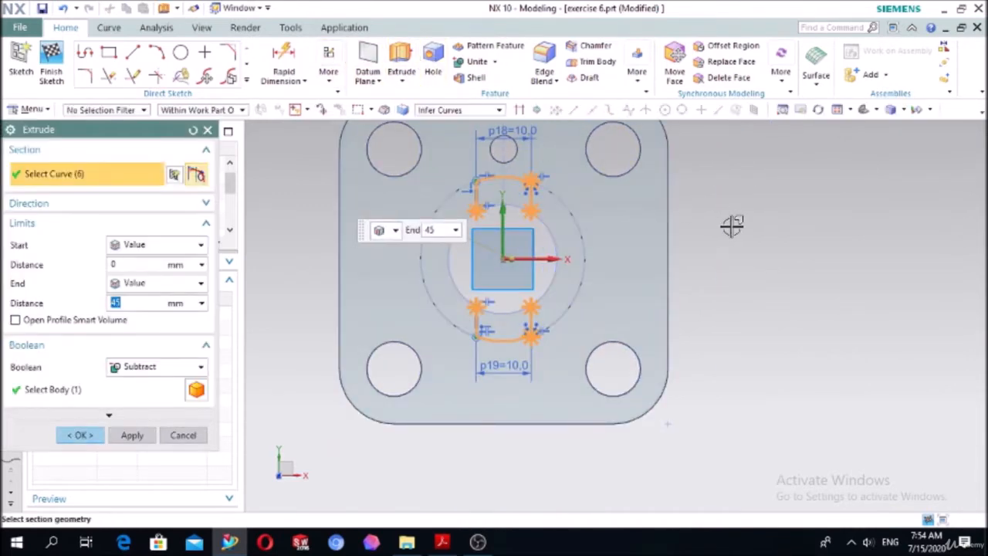
mouse_move(732, 224)
middle_down()
mouse_move(725, 194)
mouse_move(704, 194)
mouse_move(726, 225)
middle_up()
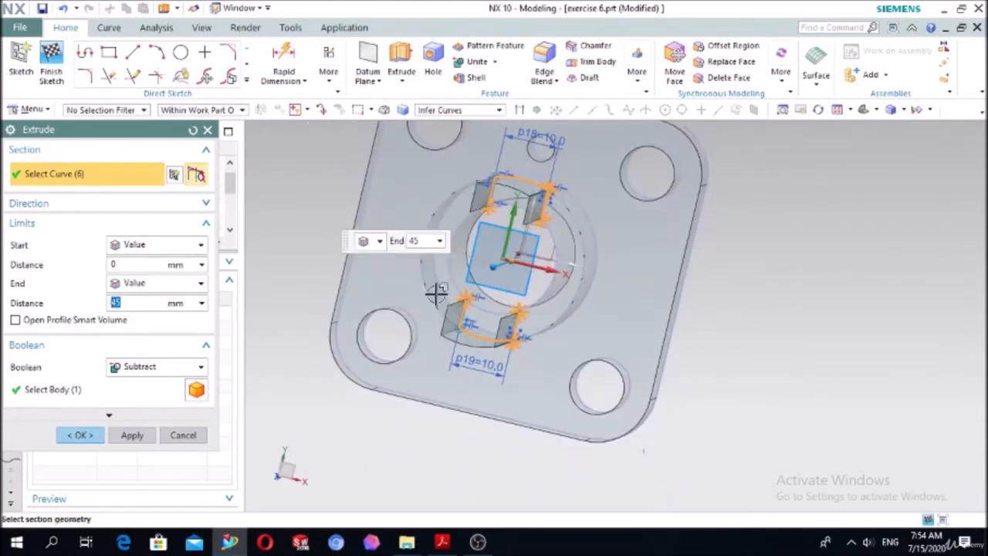
click(191, 437)
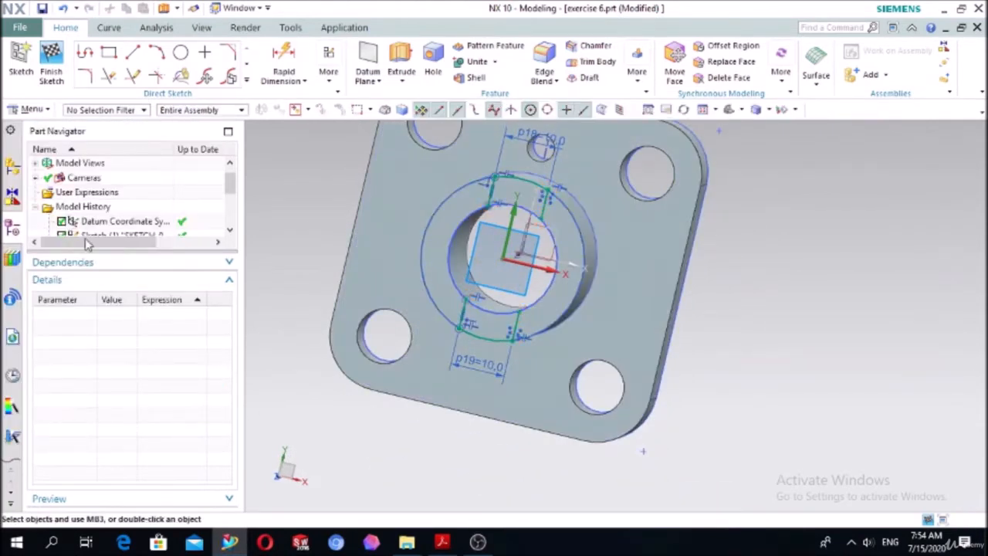
Undo the trims of the projected bore and boss circles and finish the slot sketch.
scroll(85, 204, down, 3)
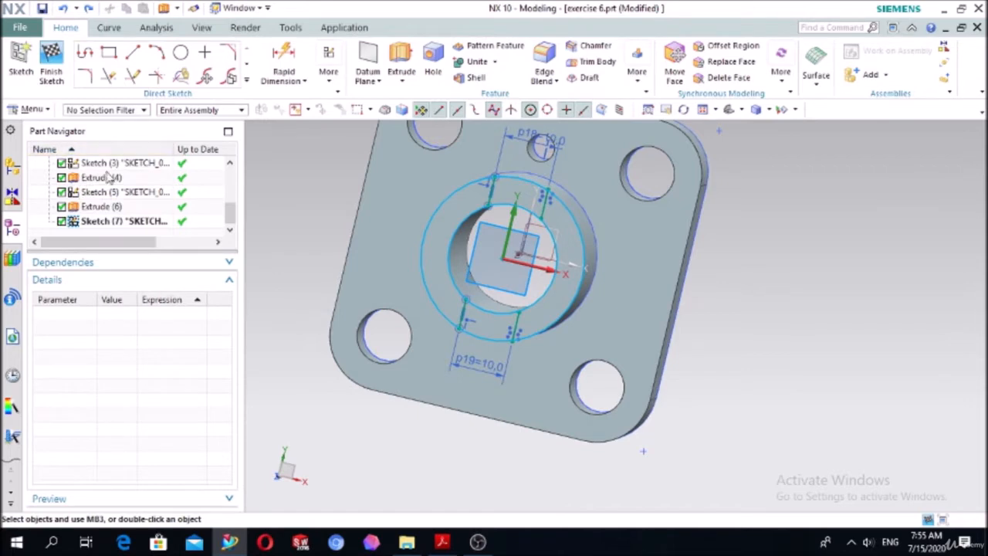
click(61, 84)
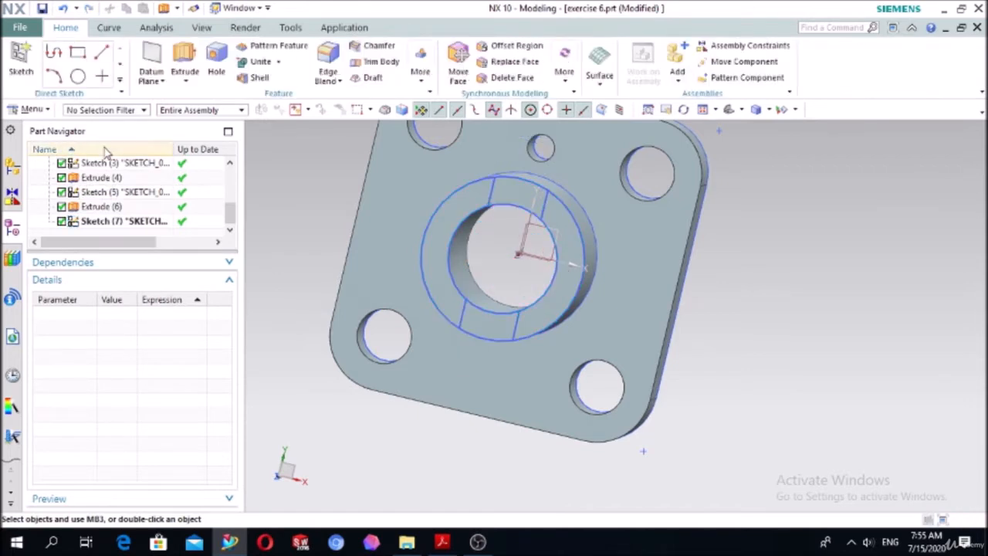
Reopen the slot sketch and trim the end of the vertical line that overshoots the boss's outer circle above the bore.
double_click(143, 223)
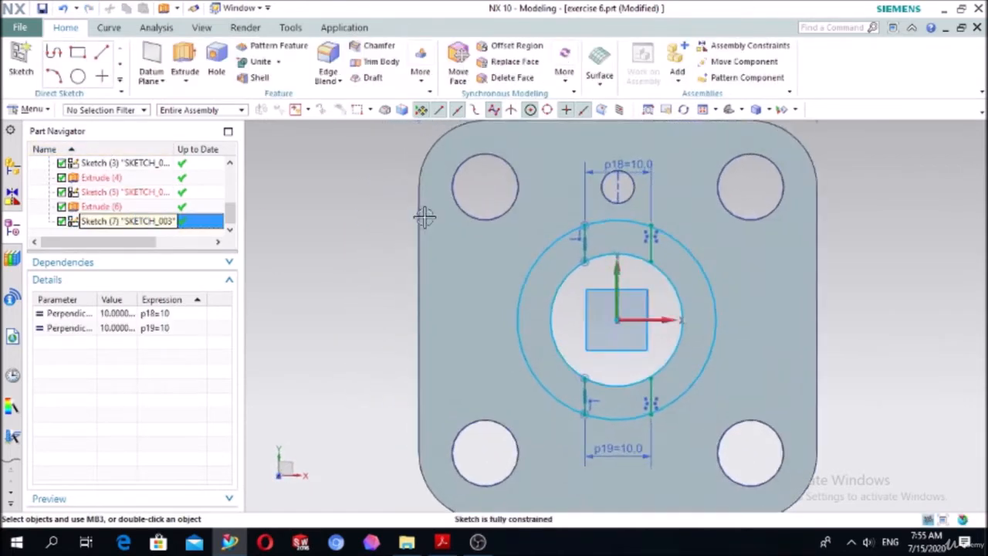
scroll(583, 223, up, 5)
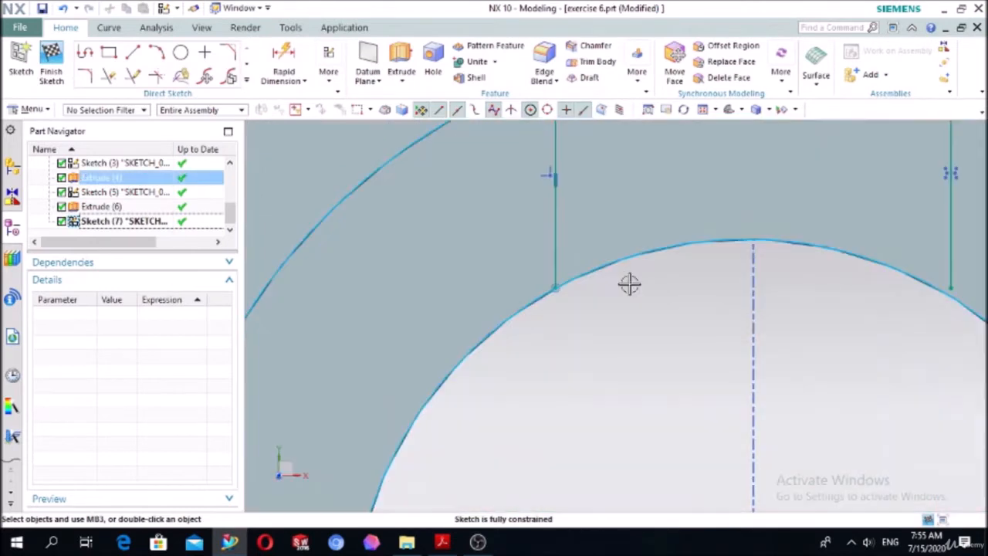
scroll(575, 281, up, 1)
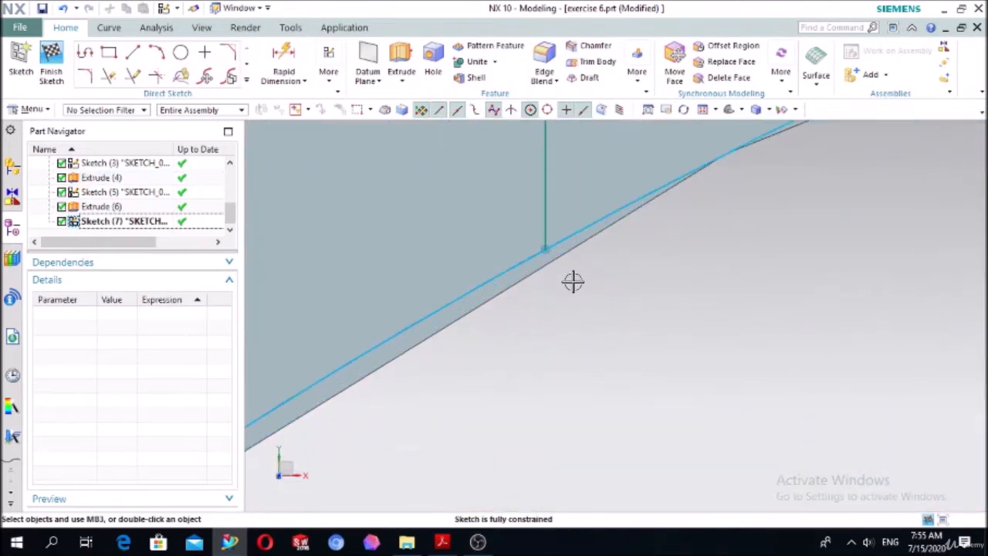
scroll(573, 282, down, 5)
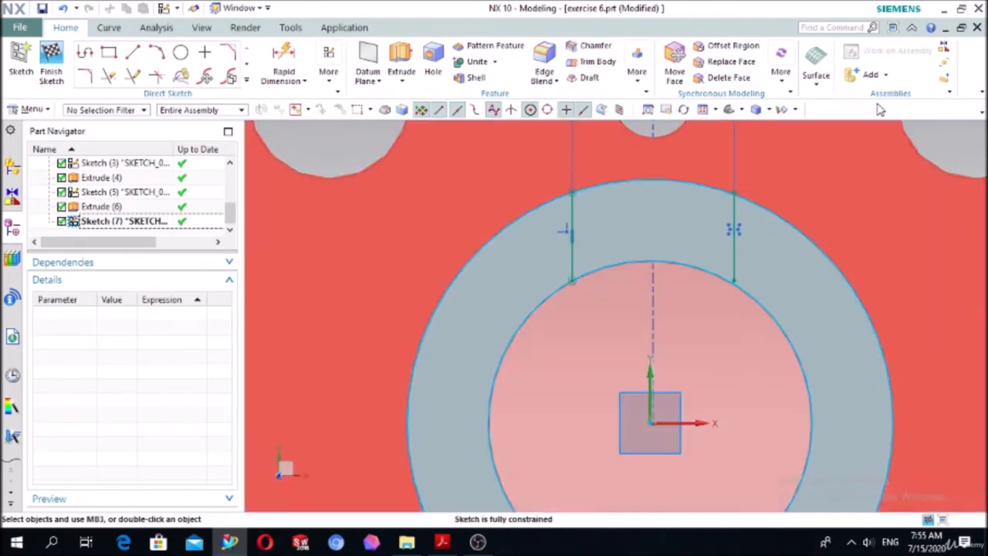
scroll(703, 244, up, 5)
scroll(748, 316, down, 3)
scroll(755, 245, up, 5)
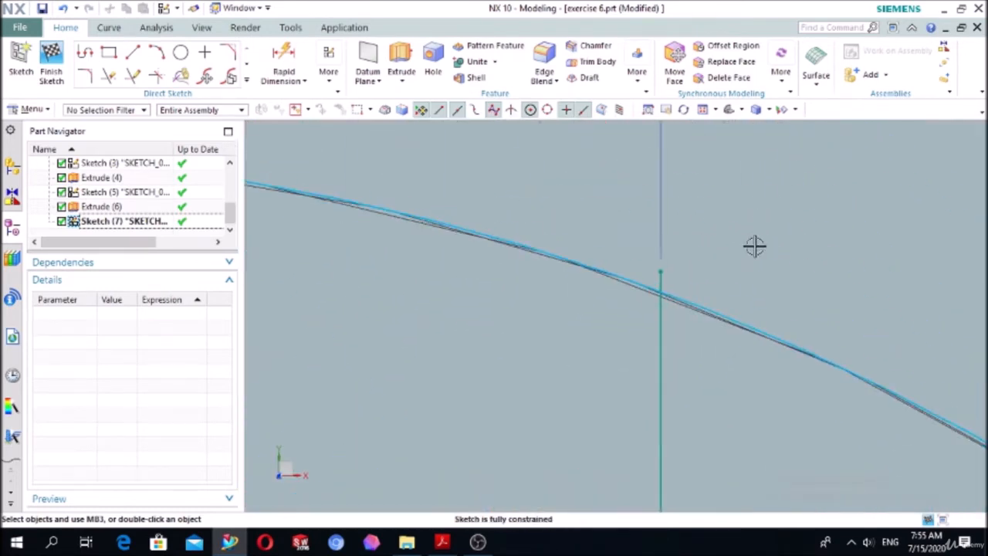
click(109, 78)
scroll(734, 234, down, 4)
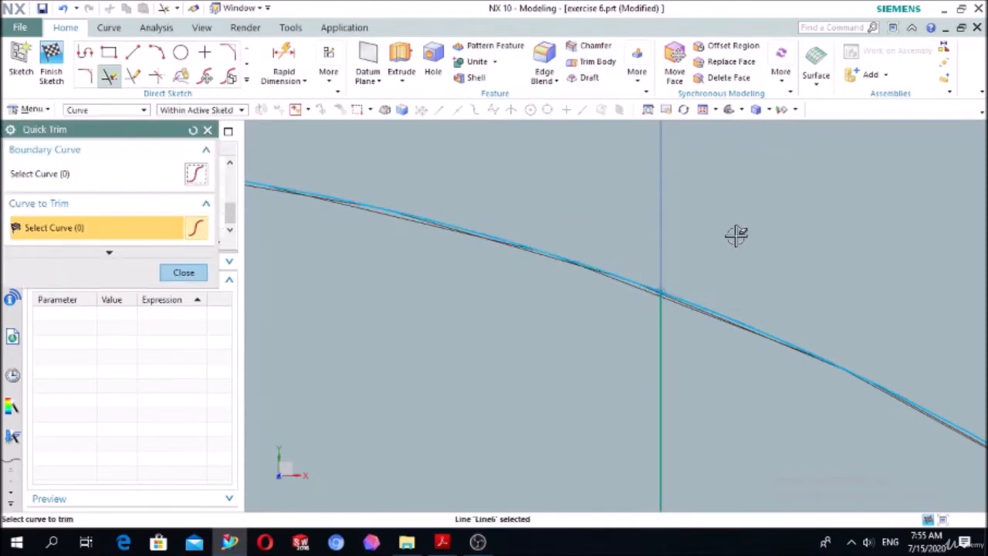
scroll(656, 230, up, 5)
scroll(663, 270, down, 8)
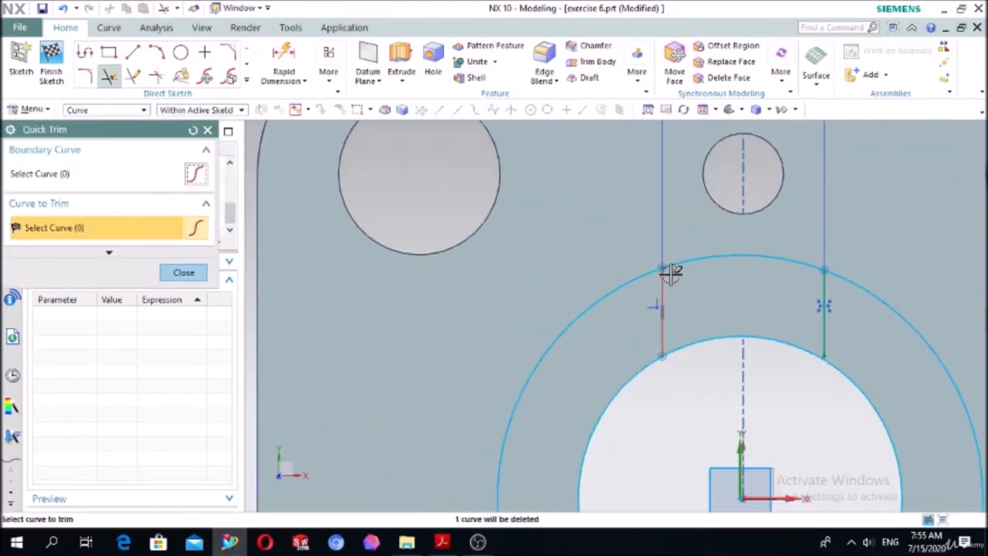
key(Escape)
Extend the short vertical line below the bore up to the projected bore circle with Quick Extend.
scroll(680, 366, down, 5)
scroll(687, 417, up, 5)
scroll(663, 355, up, 8)
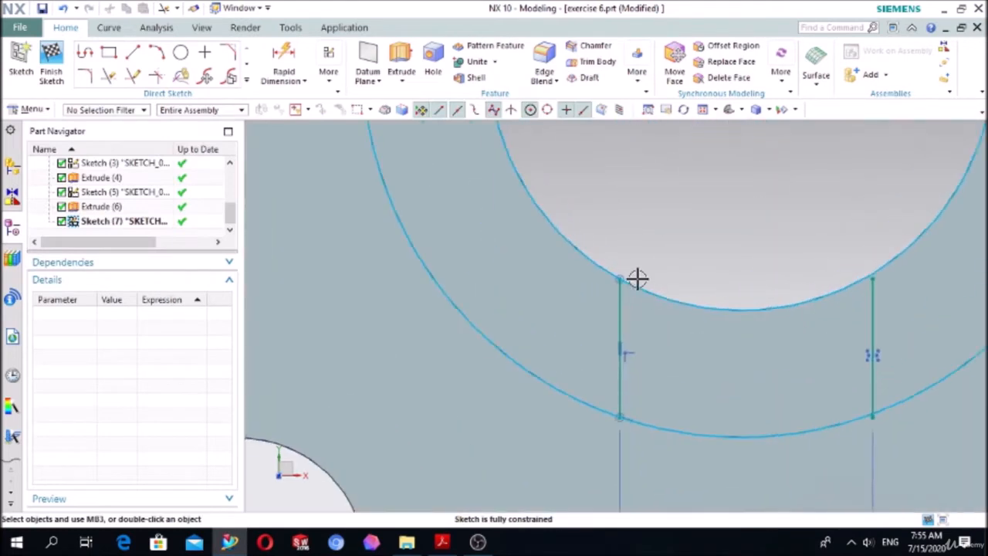
scroll(586, 261, down, 5)
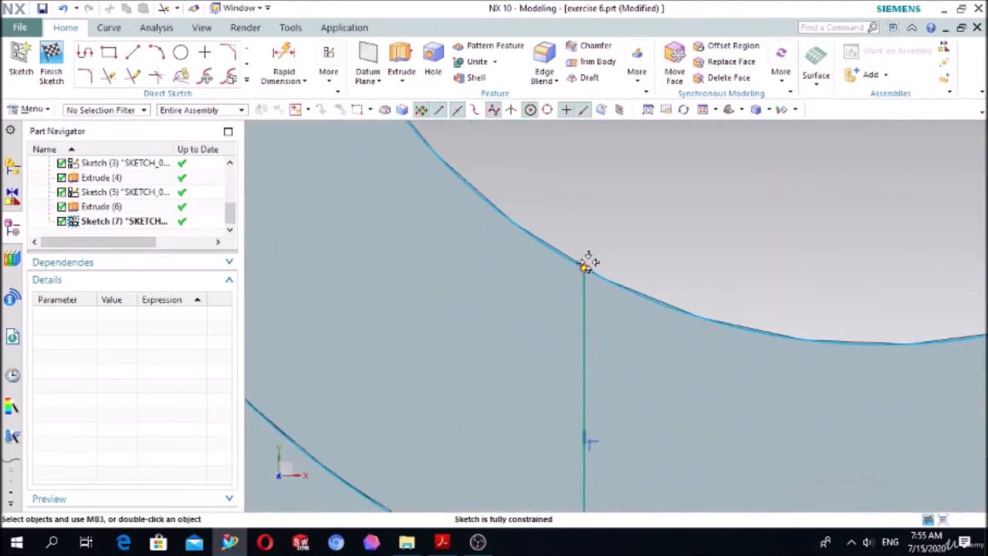
scroll(780, 260, up, 5)
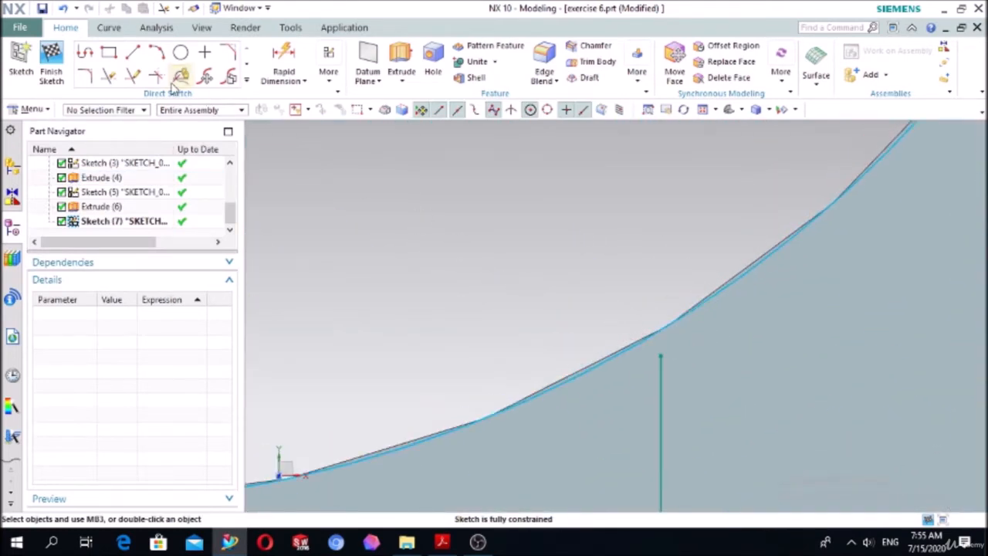
click(133, 76)
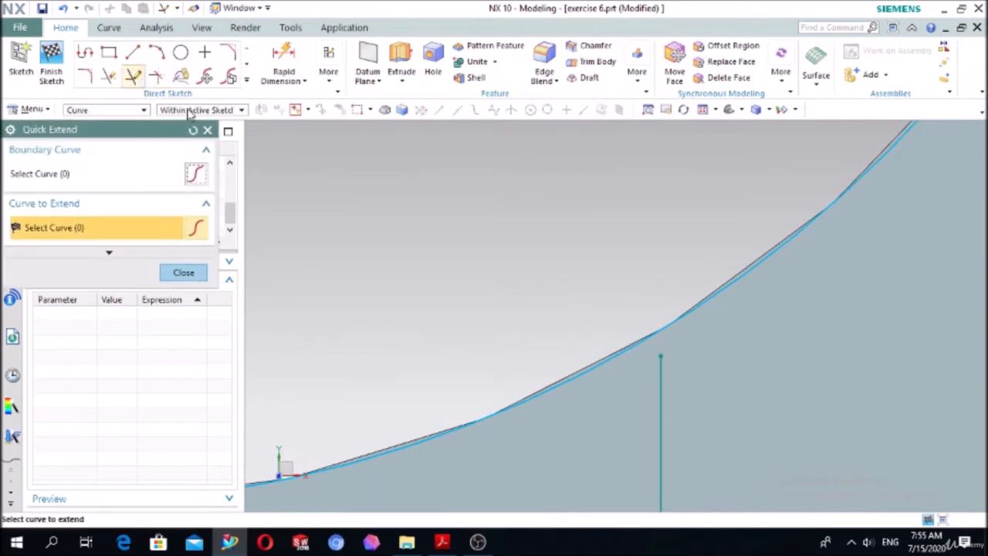
click(657, 392)
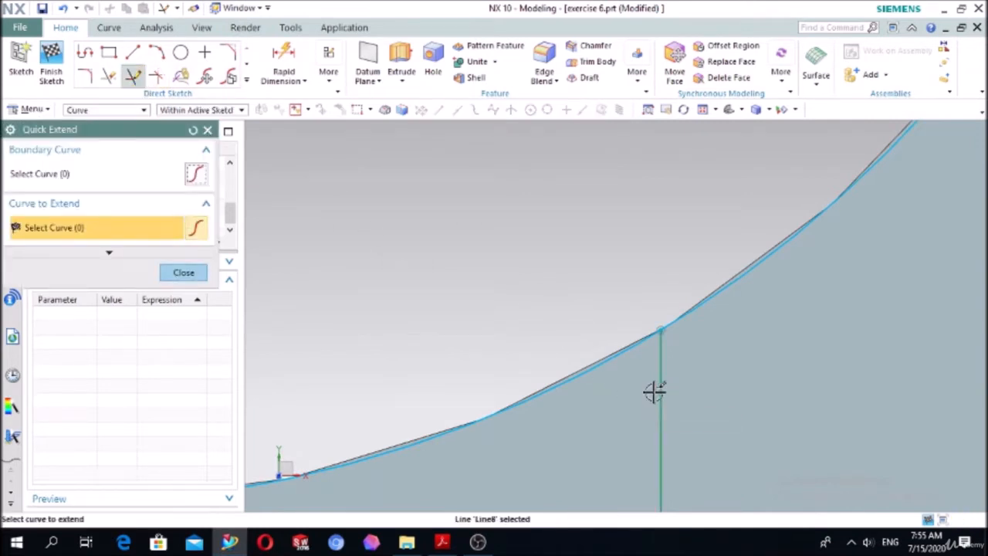
click(184, 273)
Trim the lower end of the same vertical line where it passes the projected boss circle.
scroll(653, 237, down, 3)
scroll(647, 476, up, 3)
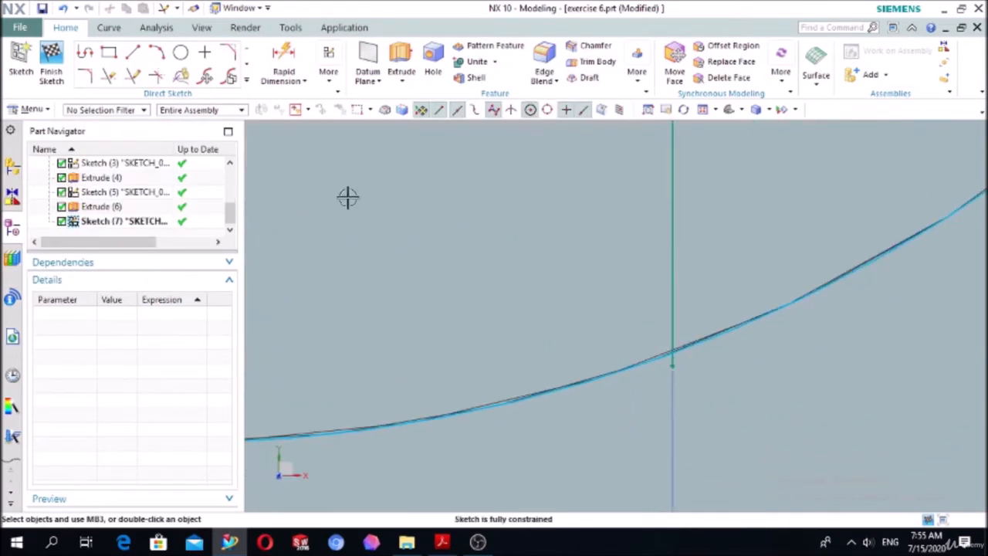
click(109, 75)
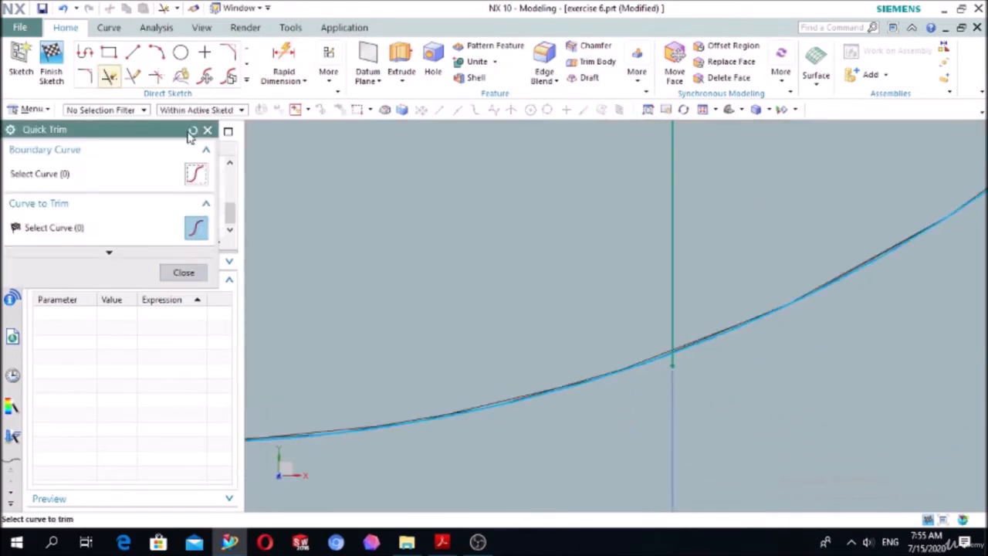
click(666, 345)
scroll(728, 363, down, 5)
scroll(522, 437, up, 6)
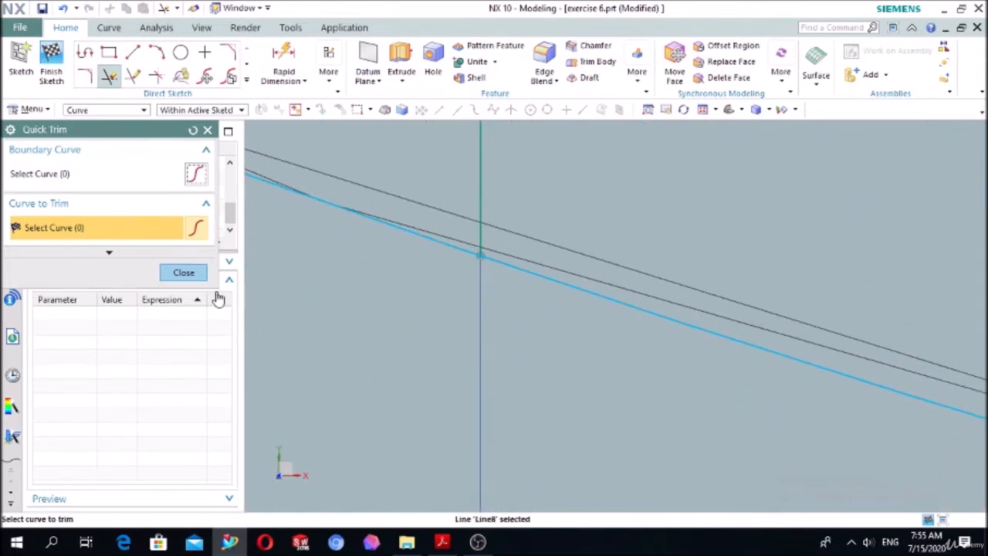
click(193, 277)
Trim the side arcs of the projected boss and bore circles outside the slot lines with Quick Trim.
scroll(454, 318, down, 6)
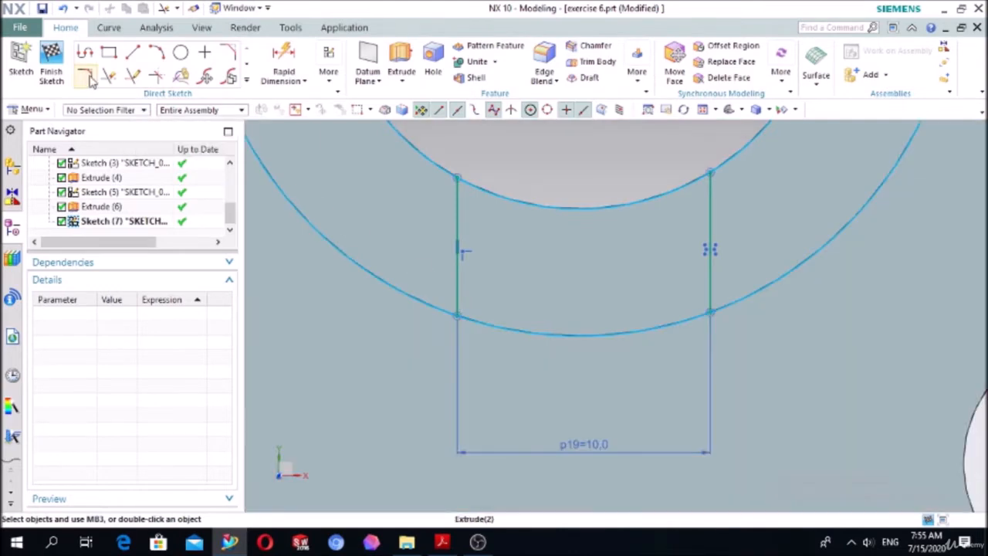
click(109, 76)
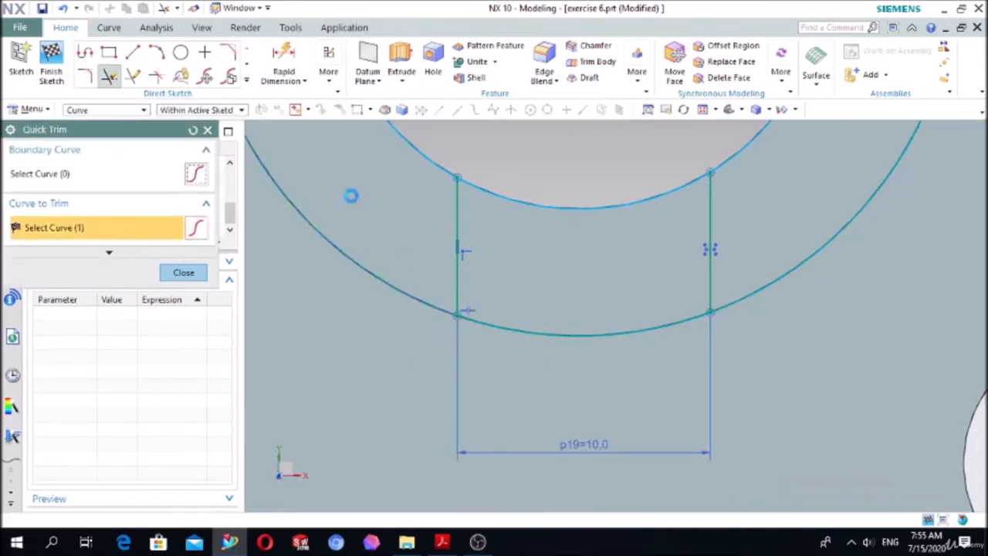
click(326, 226)
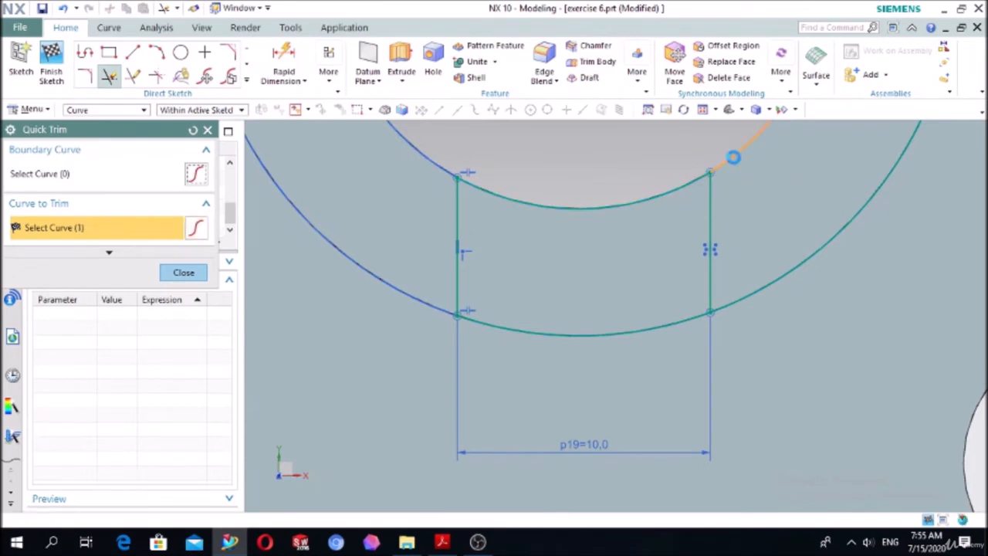
scroll(728, 254, down, 5)
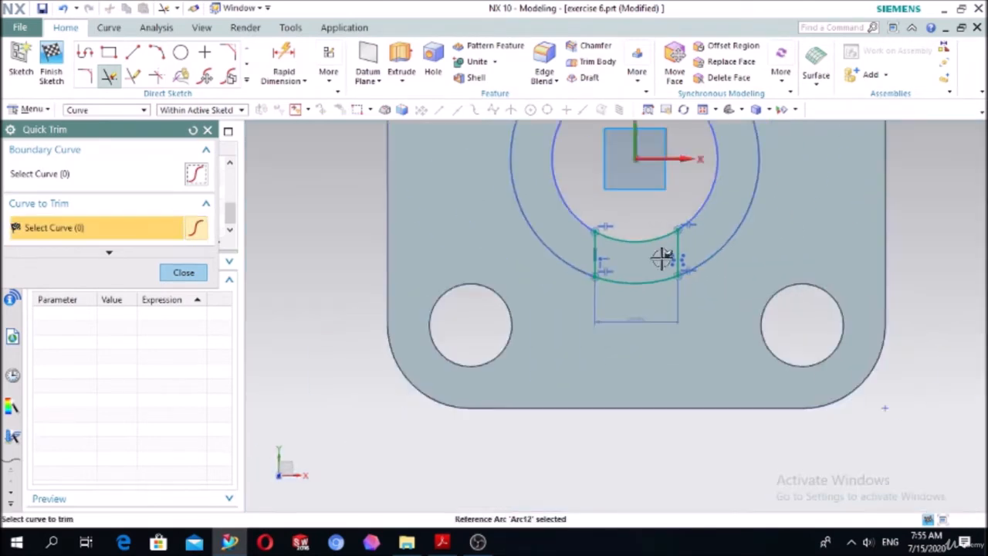
click(184, 271)
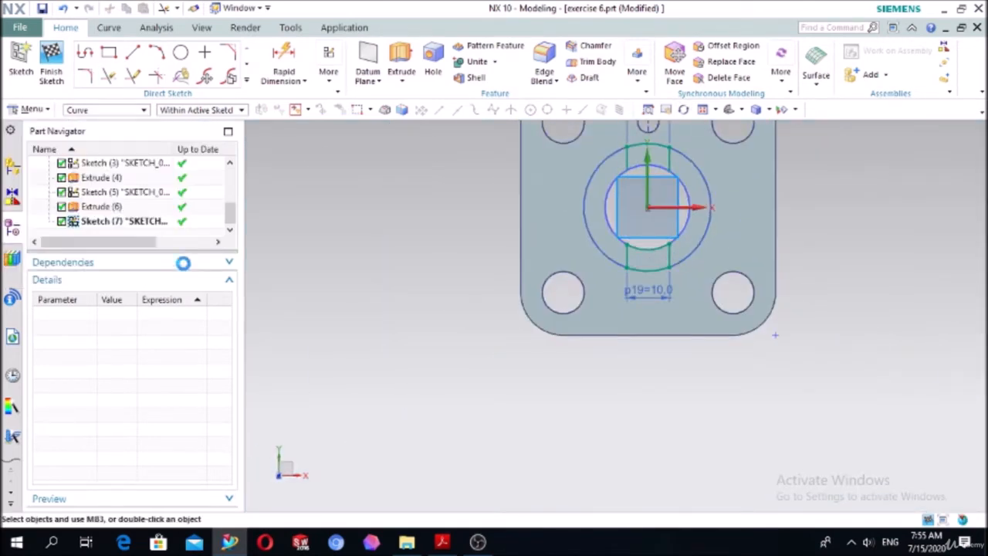
key(ctrl+q)
click(401, 66)
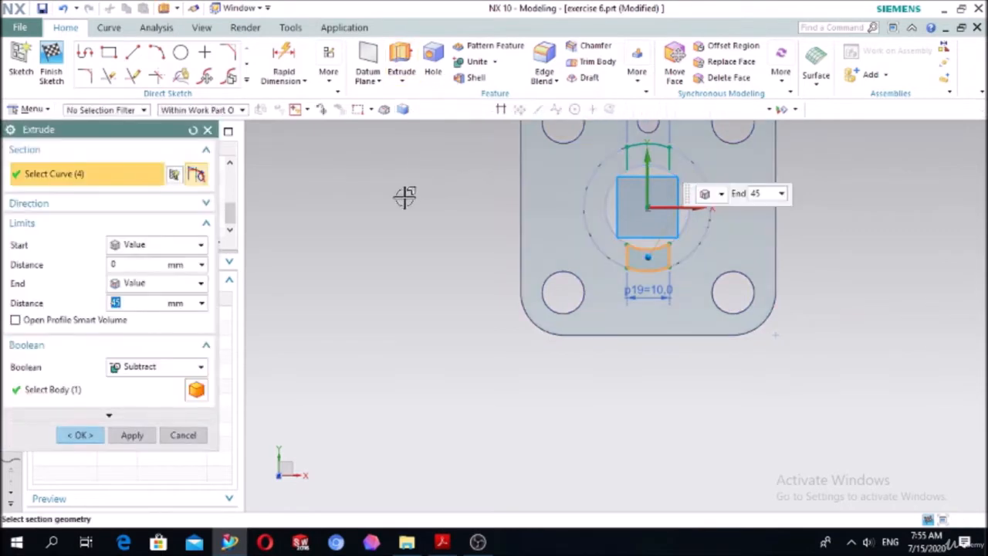
mouse_move(397, 193)
middle_down()
mouse_move(375, 172)
mouse_move(406, 186)
middle_up()
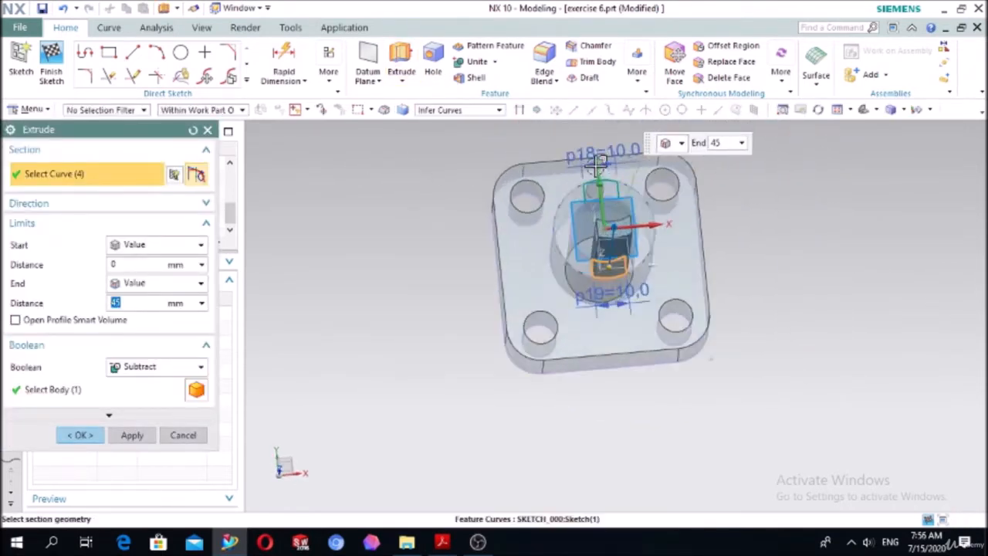
scroll(553, 203, up, 5)
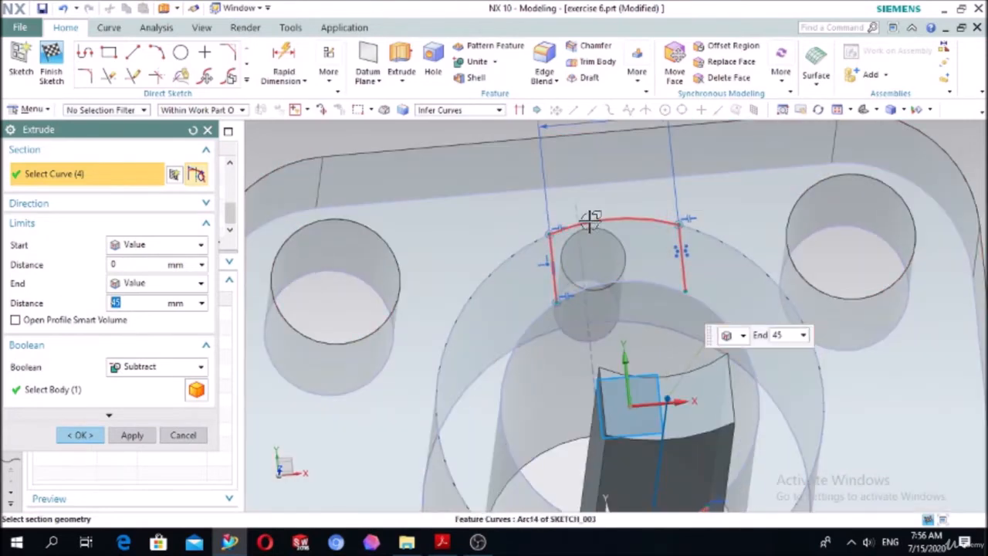
click(587, 217)
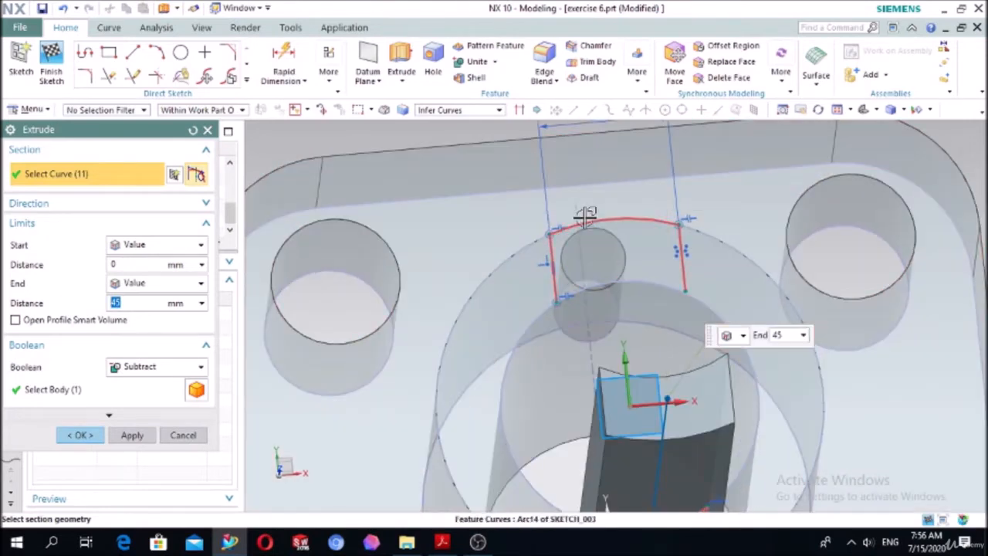
scroll(460, 203, down, 5)
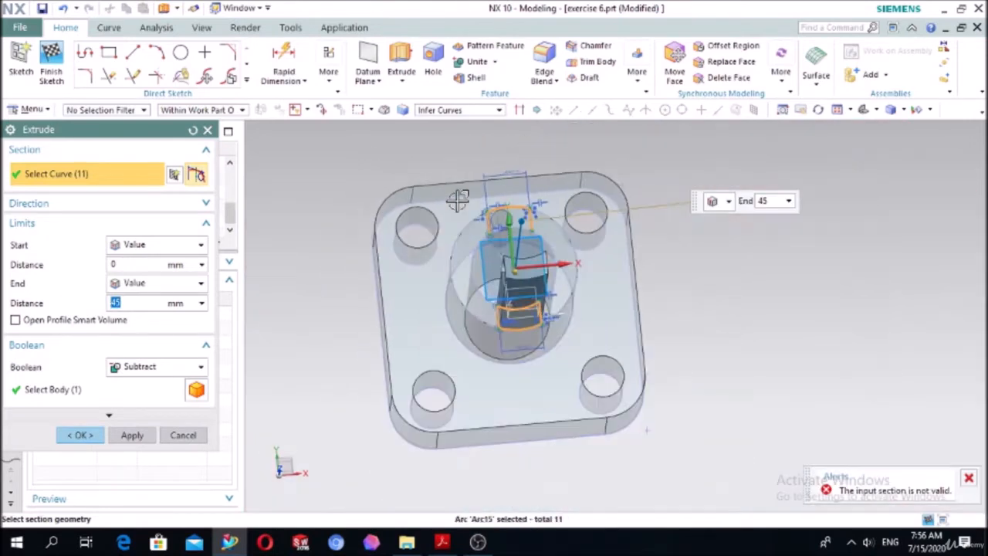
middle_drag(769, 260, 719, 255)
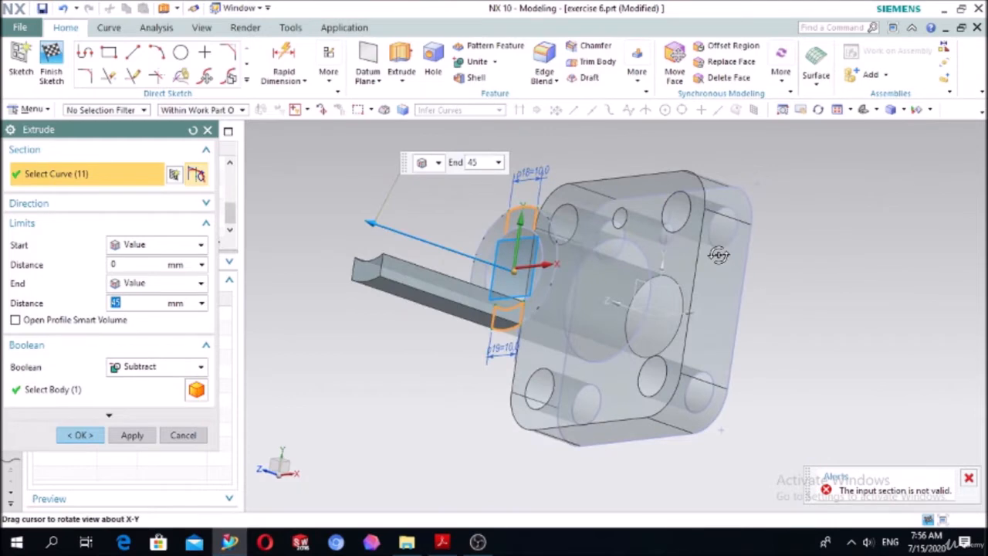
click(193, 438)
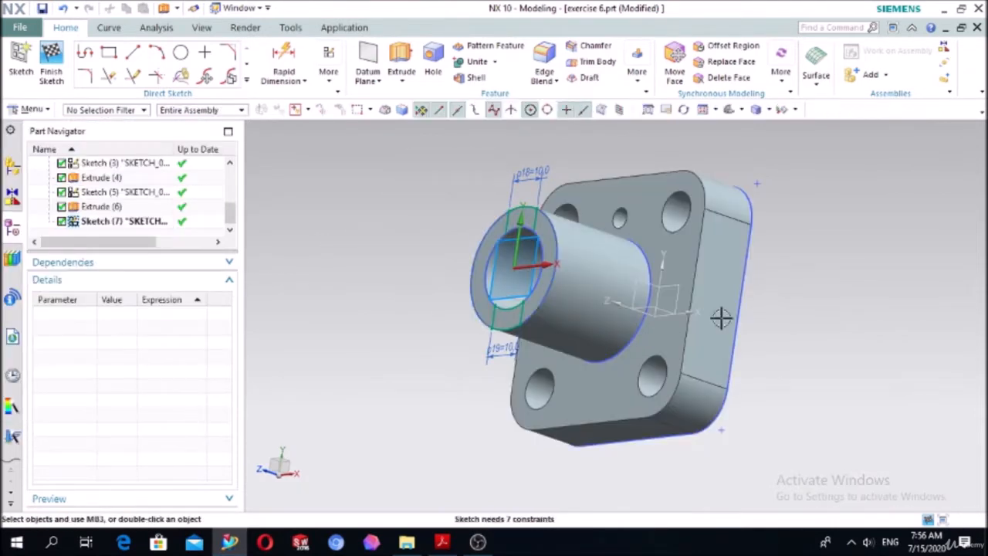
Draw a three-point arc of about 10.7 mm radius along the bore edge, joining the lower ends of the two vertical lines above the bore.
middle_drag(720, 318, 781, 270)
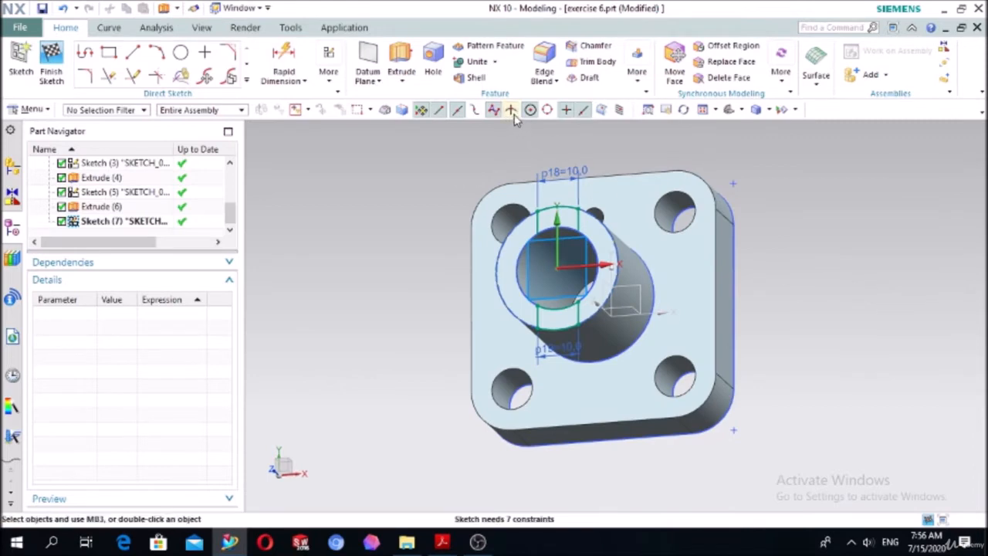
scroll(566, 186, up, 8)
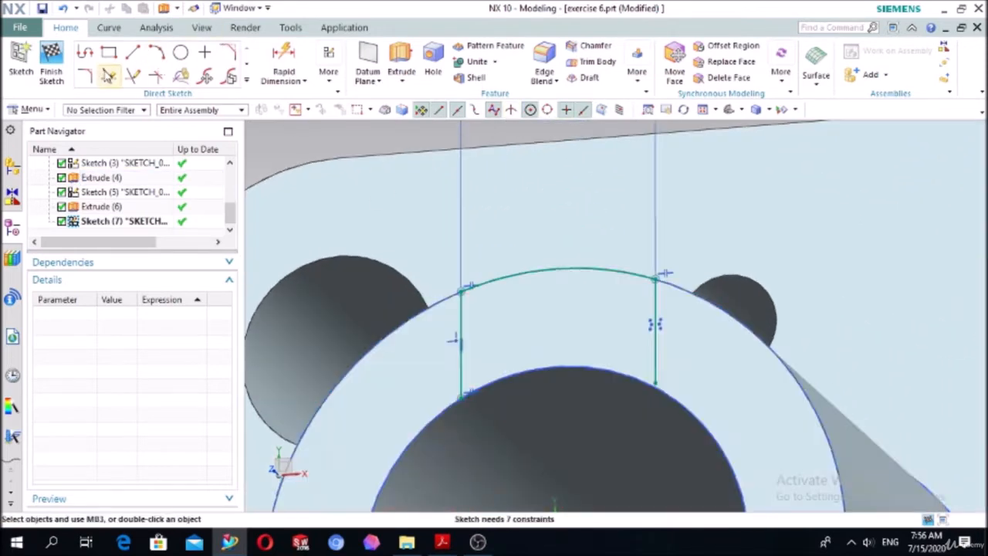
click(158, 52)
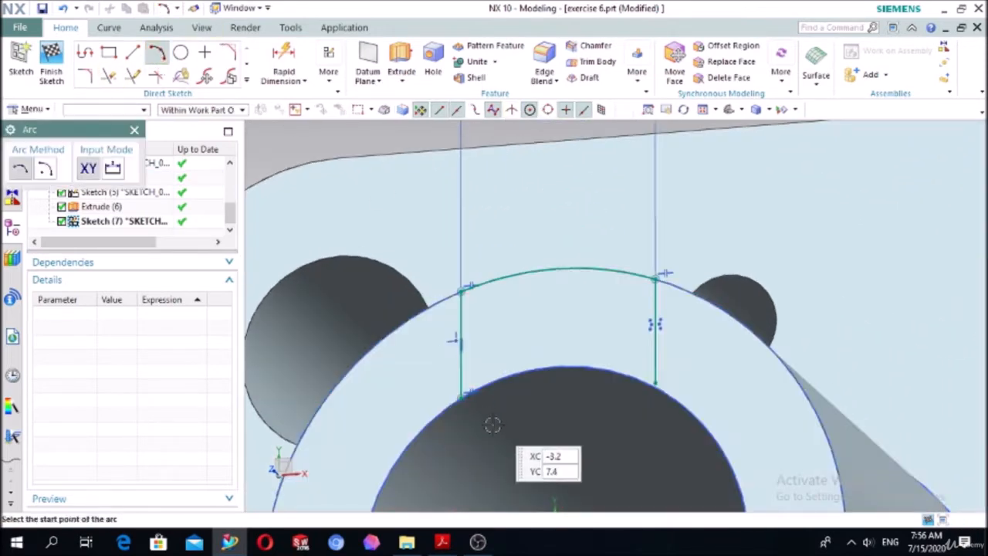
click(461, 399)
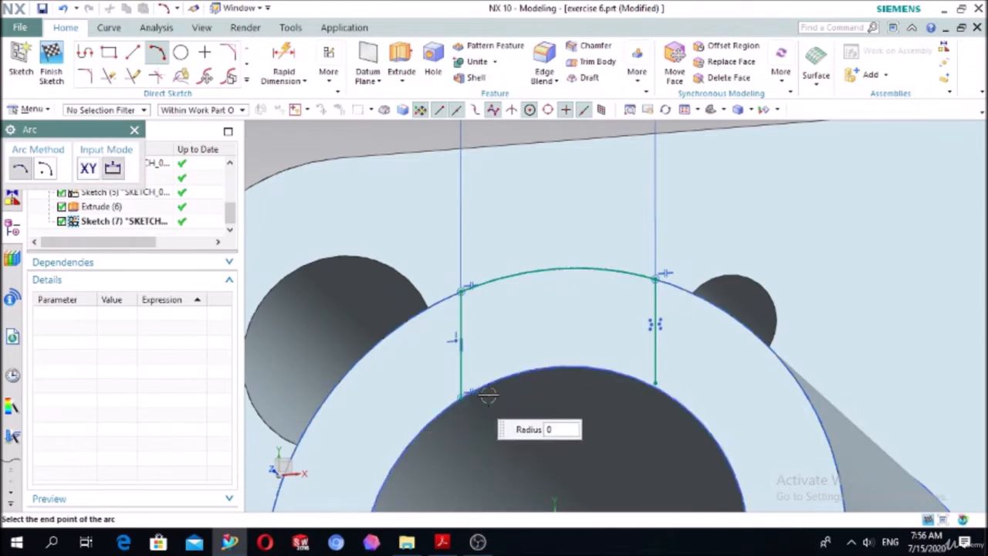
click(655, 383)
click(595, 366)
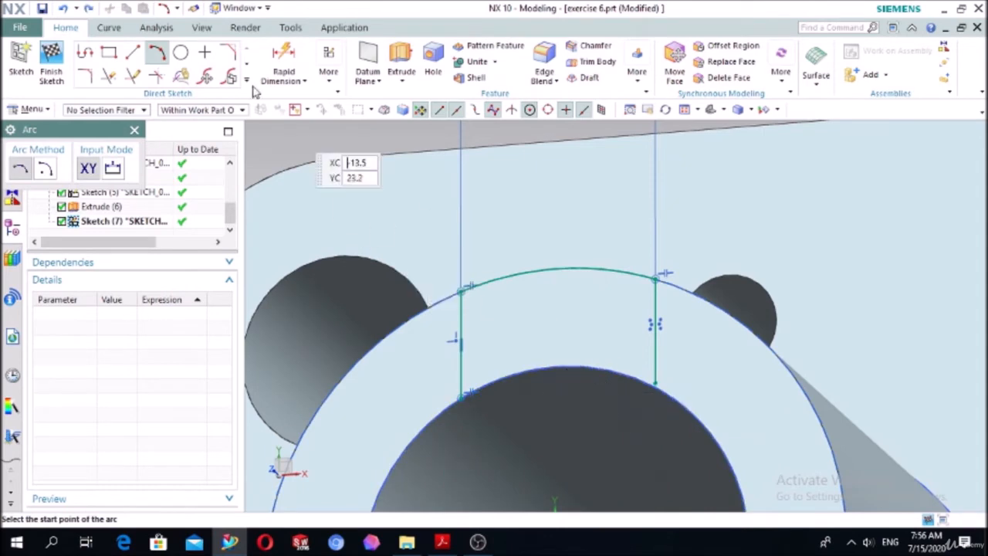
click(461, 397)
click(655, 382)
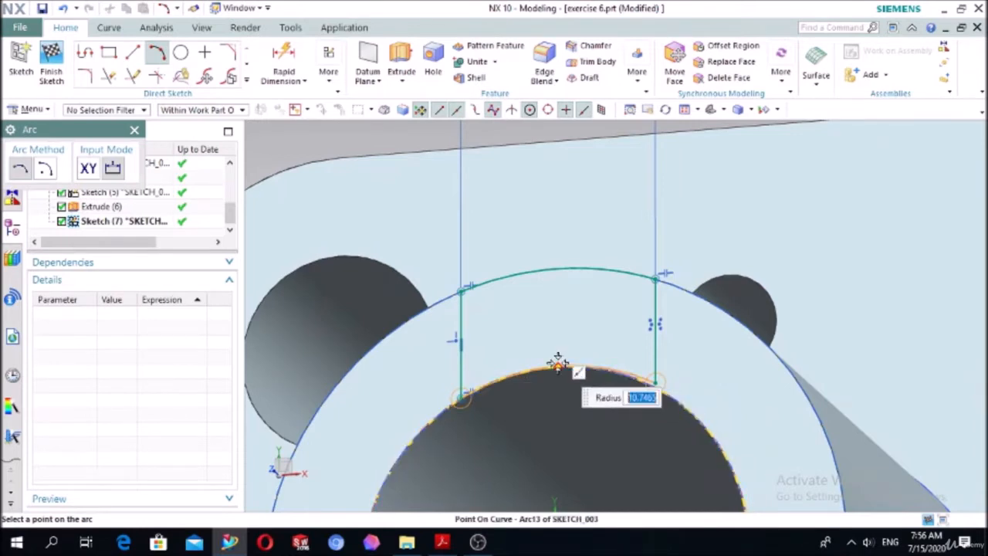
click(556, 365)
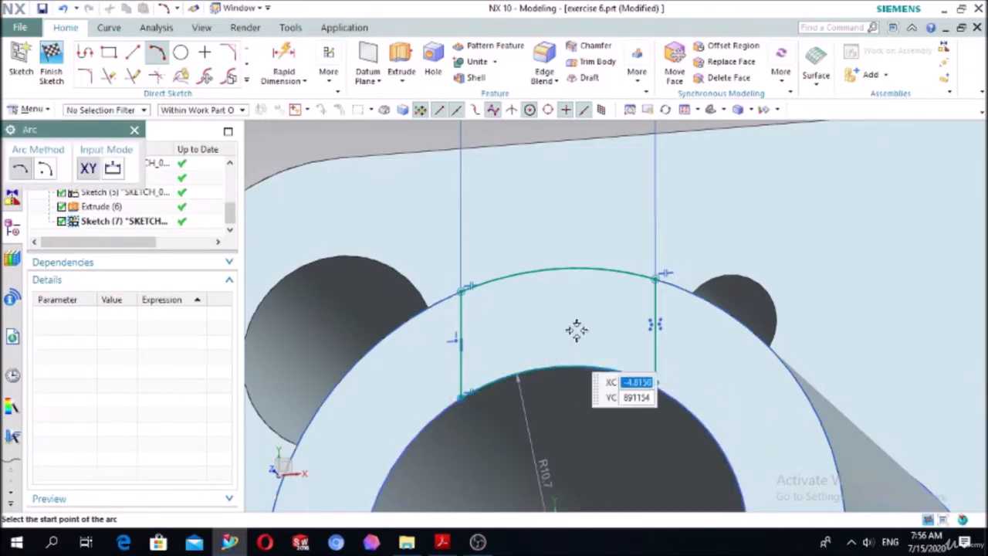
click(135, 130)
scroll(677, 369, up, 4)
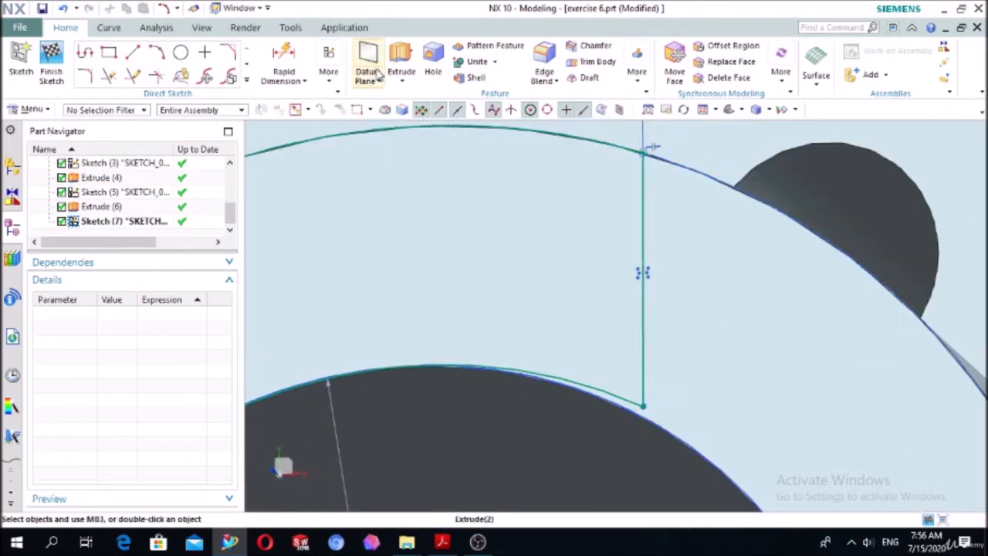
click(401, 61)
middle_drag(290, 211, 437, 196)
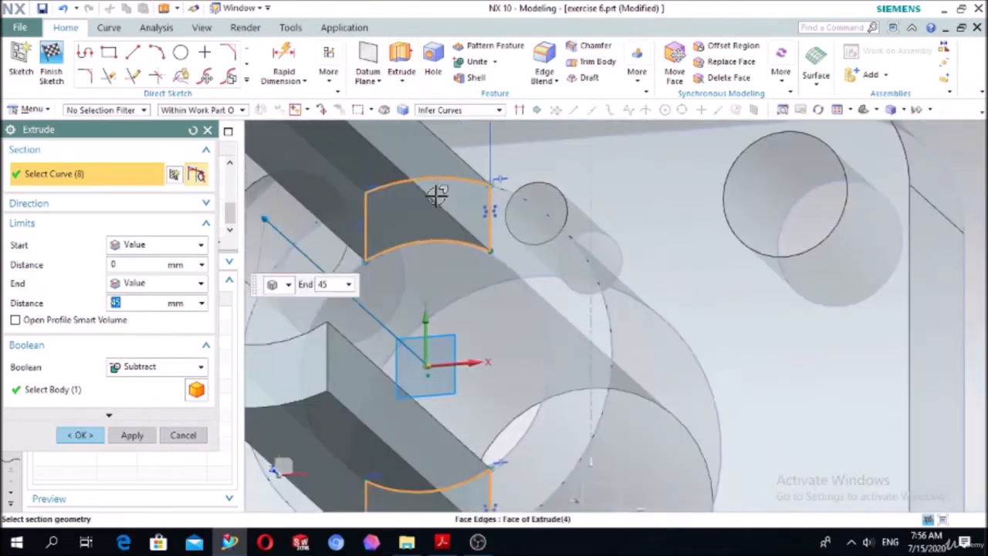
scroll(437, 196, down, 3)
scroll(431, 227, up, 6)
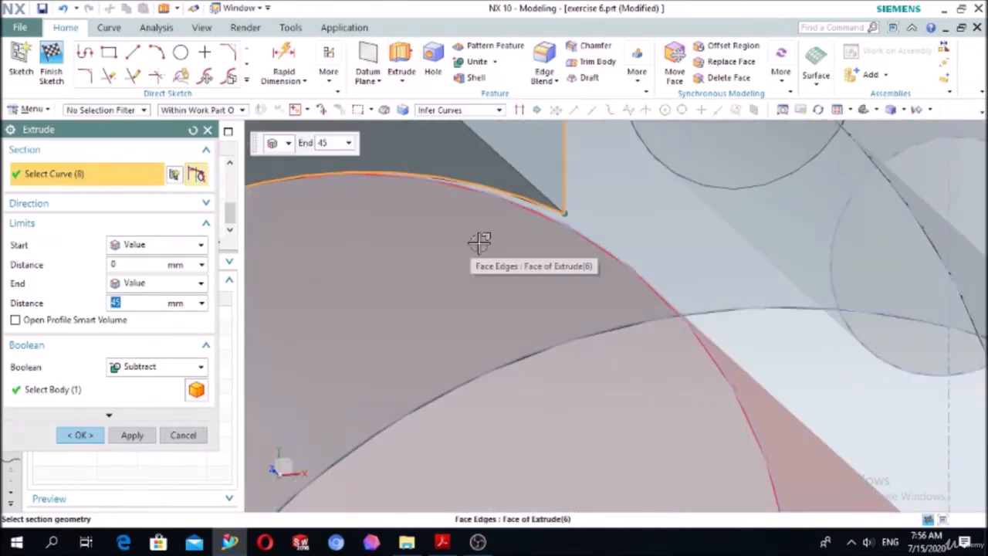
key(Escape)
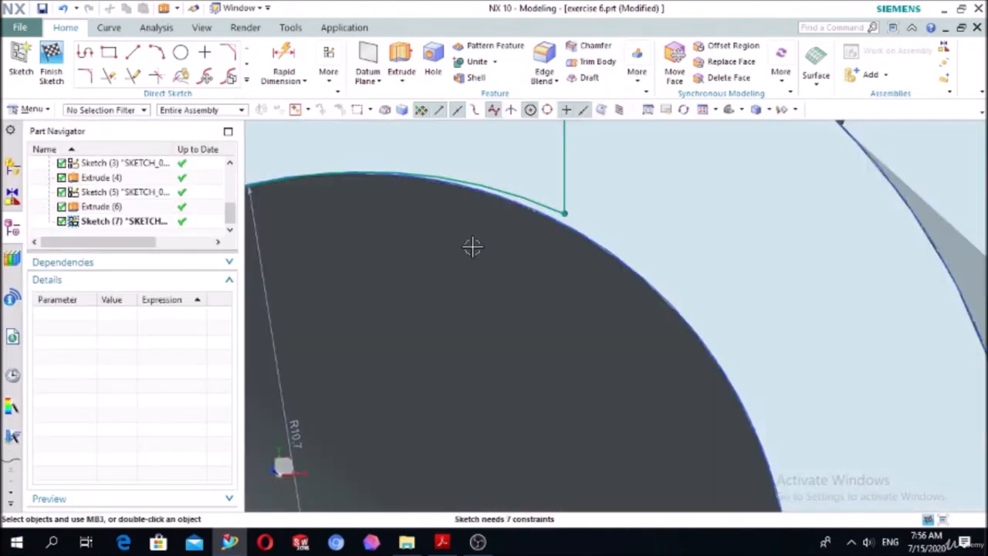
Try to constrain the three-point arc above the bore tangent to the bore circle.
key(c)
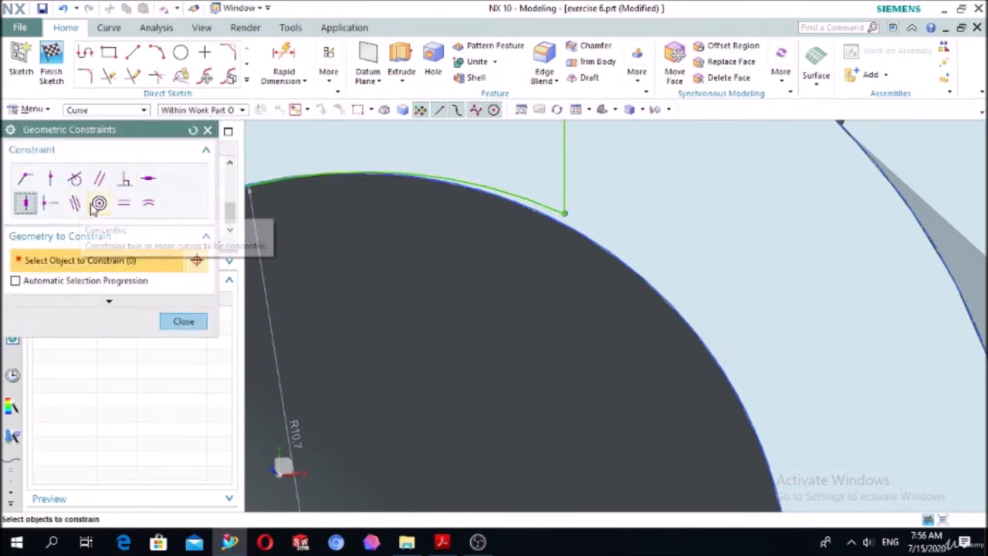
click(74, 179)
scroll(542, 175, up, 1)
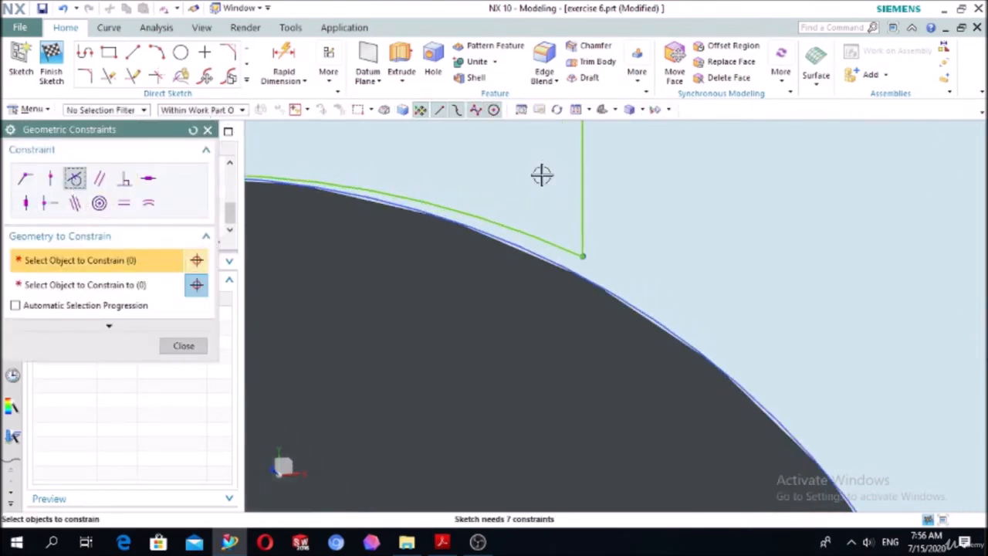
click(521, 222)
click(102, 284)
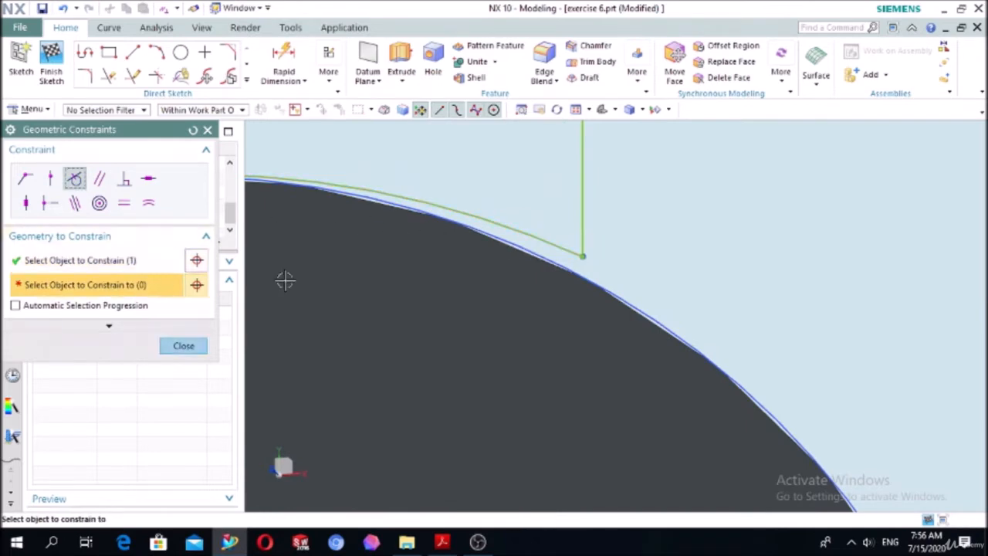
click(555, 261)
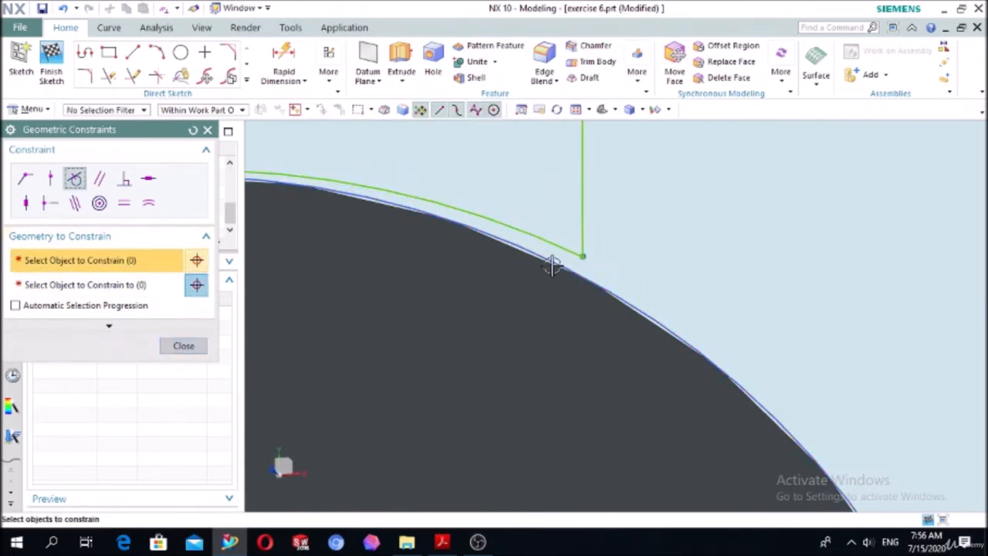
middle_click(551, 265)
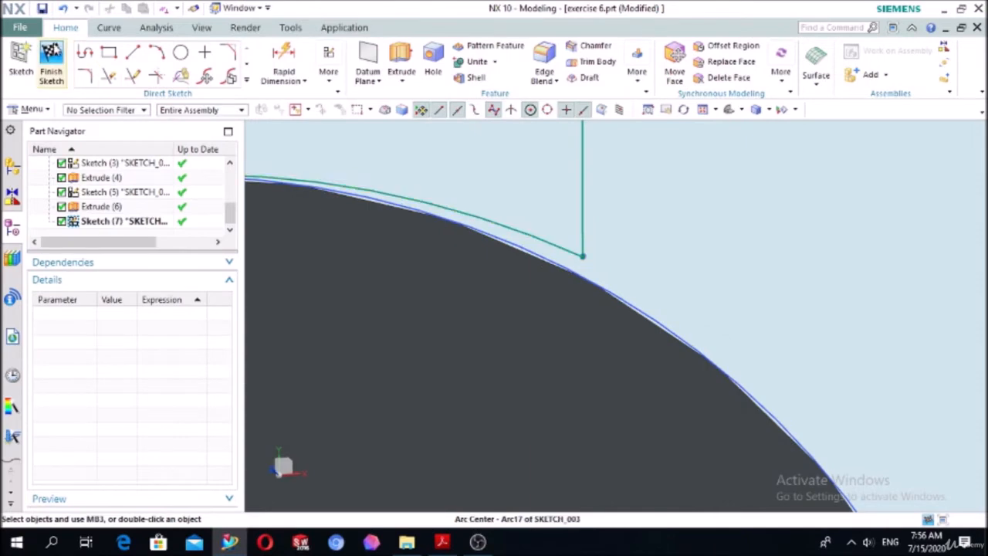
Reopen the slot sketch for editing and delete the three-point arc along the upper bore edge.
key(ctrl+q)
double_click(96, 221)
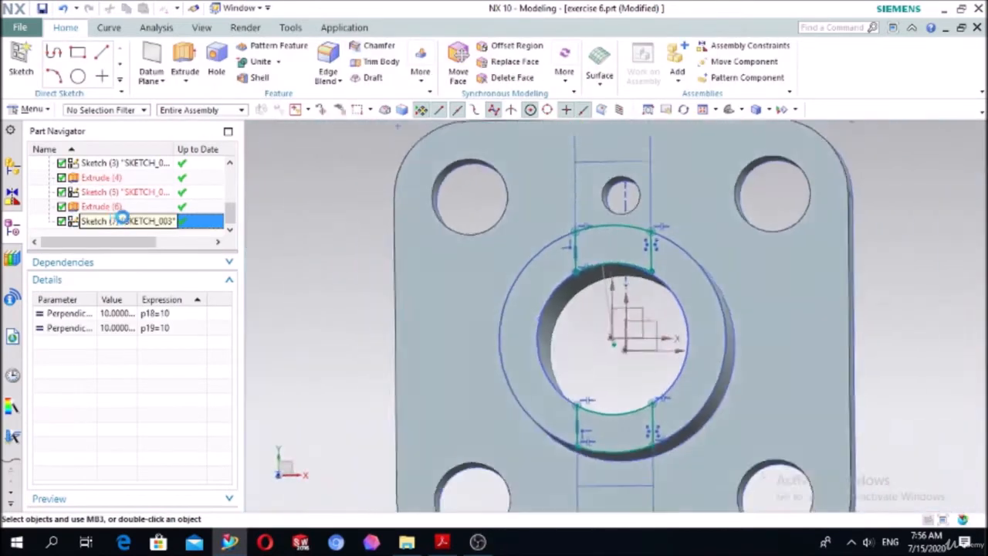
scroll(694, 268, up, 5)
scroll(694, 268, up, 3)
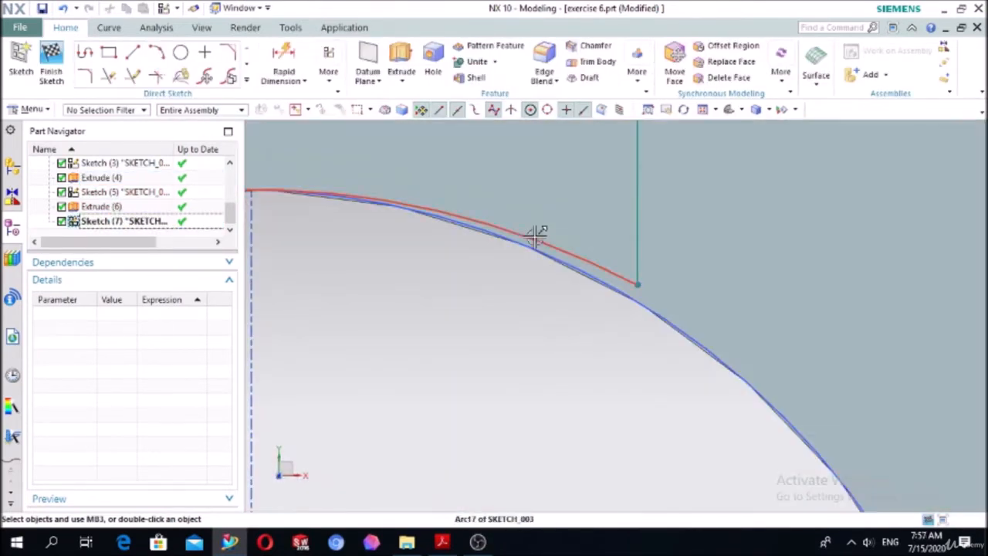
click(534, 237)
key(Delete)
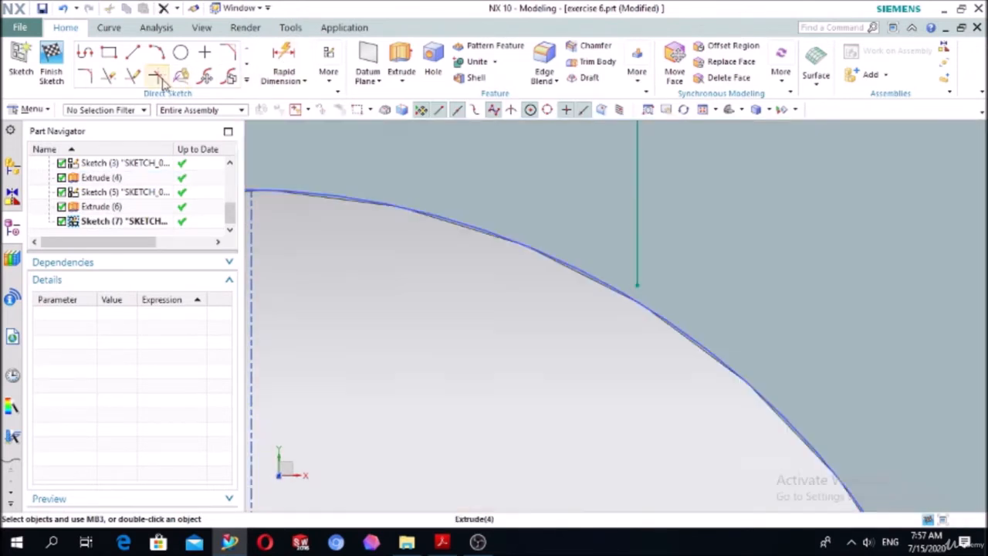
Project the bore circle from the earlier sketch into the slot sketch with Project Curve.
click(246, 81)
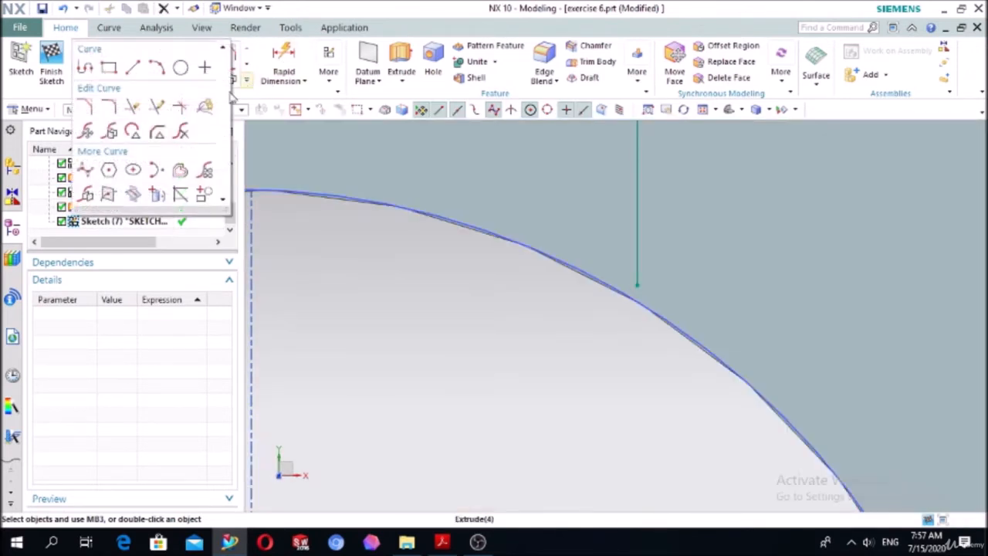
click(154, 196)
click(330, 195)
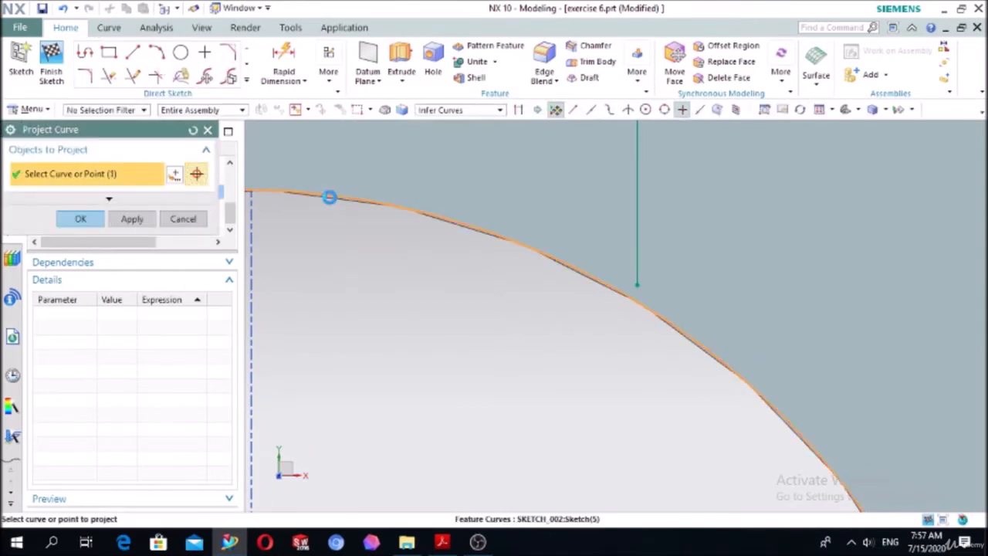
click(80, 219)
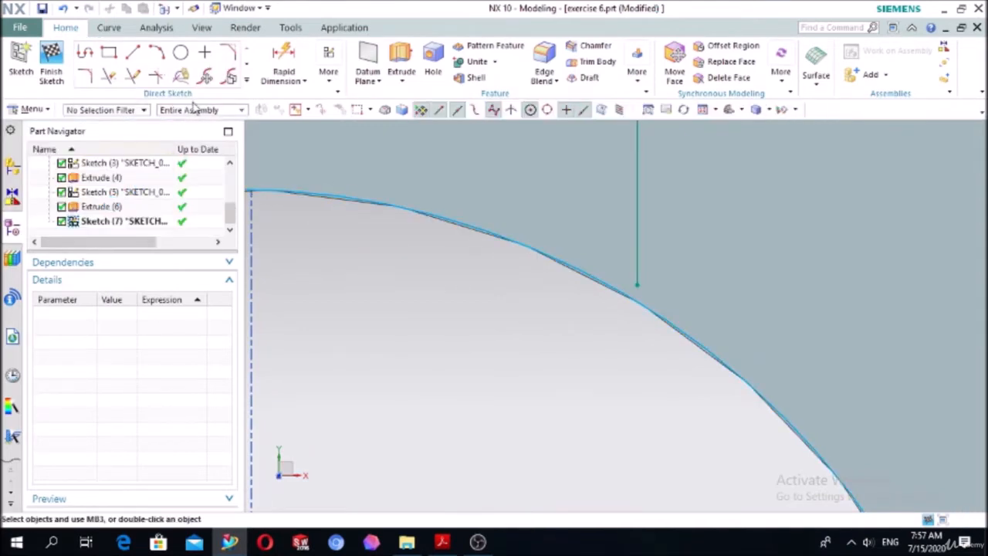
Extend the right vertical line above the bore down to the projected bore circle with Quick Extend.
click(134, 77)
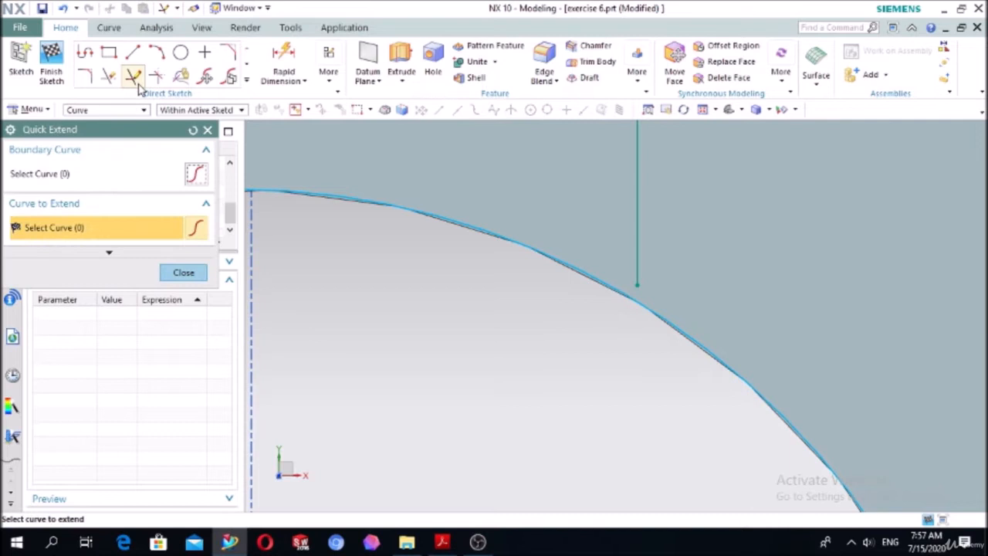
click(633, 209)
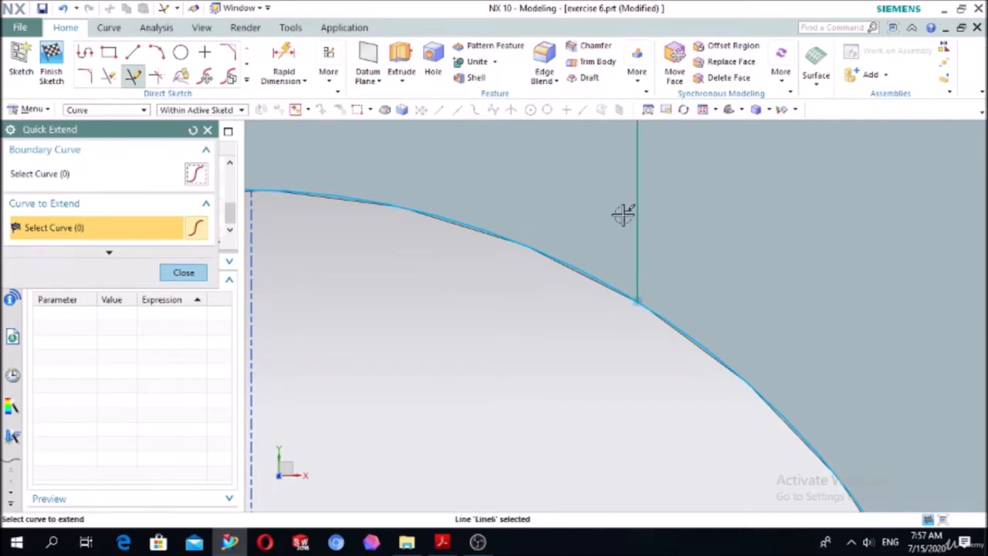
click(184, 274)
Trim the projected bore circle outside the slot lines, leaving the arc that closes the upper slot profile.
click(110, 77)
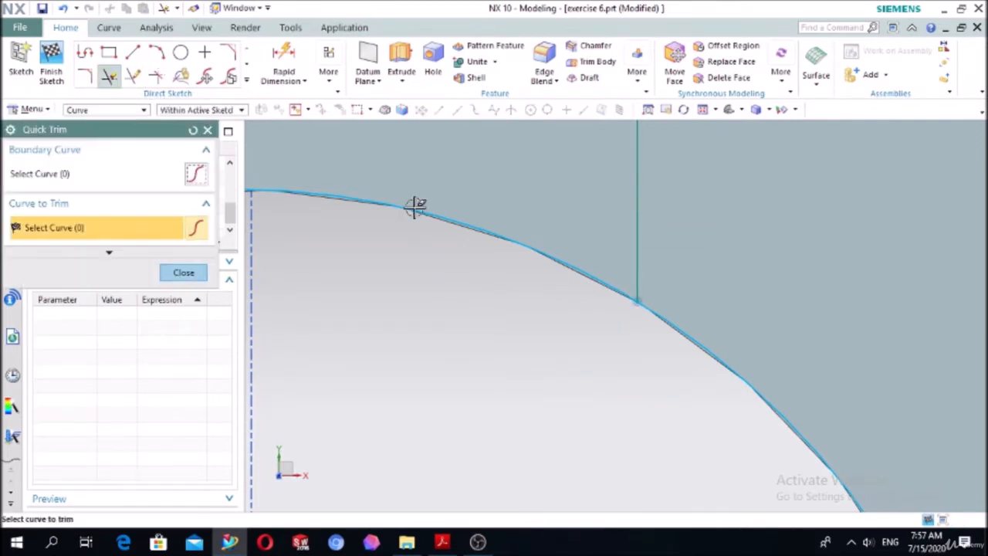
click(702, 345)
scroll(718, 308, down, 5)
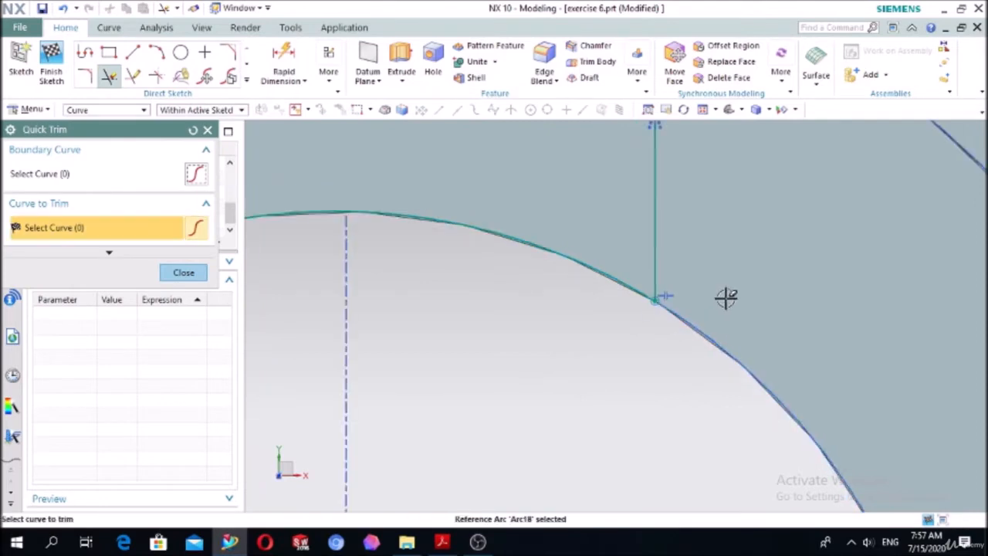
click(402, 318)
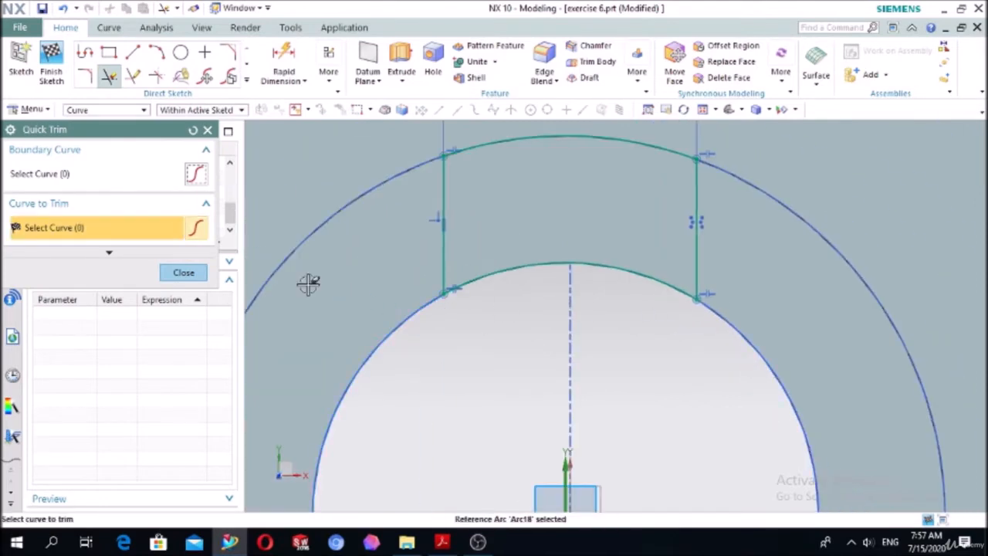
click(182, 272)
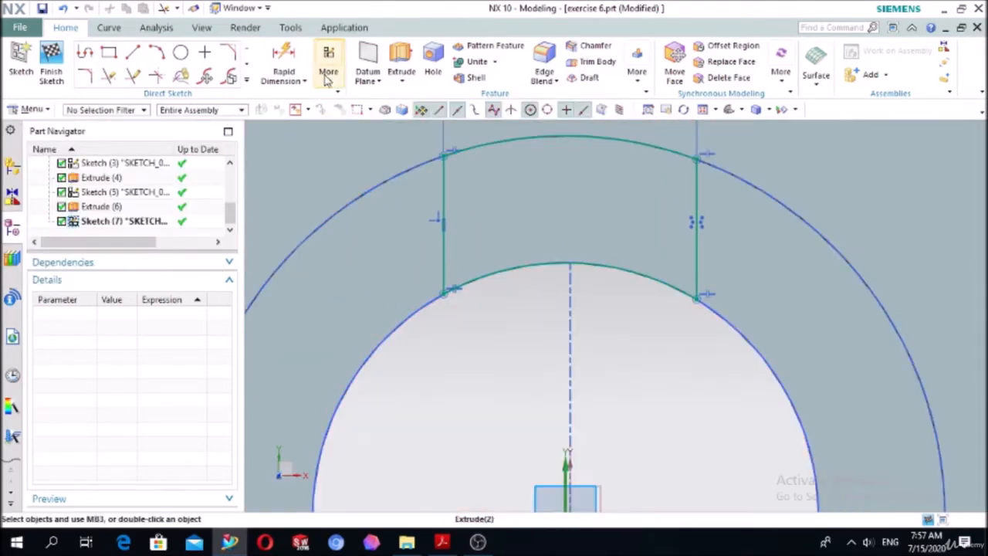
Extrude both slot profiles 15 mm in the reversed direction into the boss, subtracting them from the body.
click(401, 57)
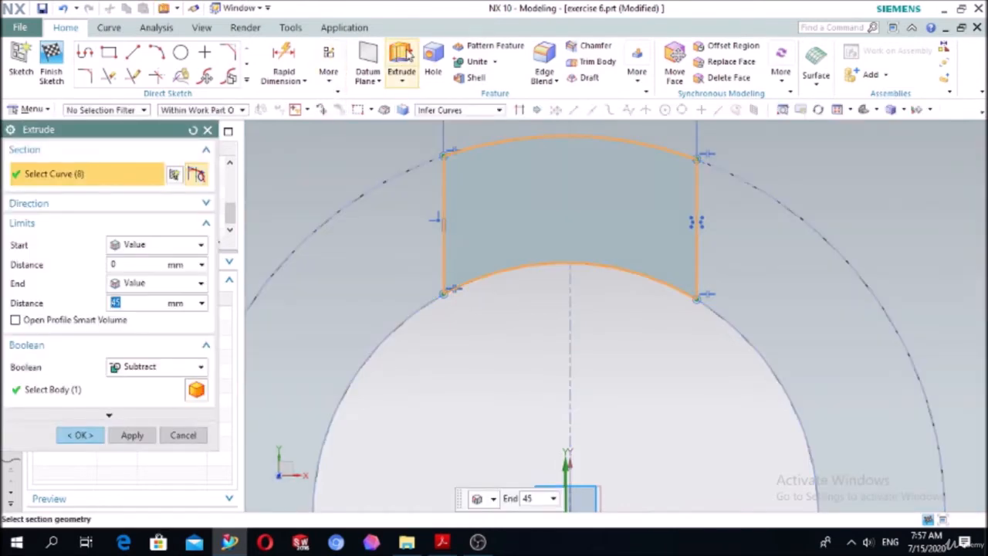
scroll(922, 189, down, 3)
scroll(626, 258, down, 2)
middle_drag(627, 258, 429, 269)
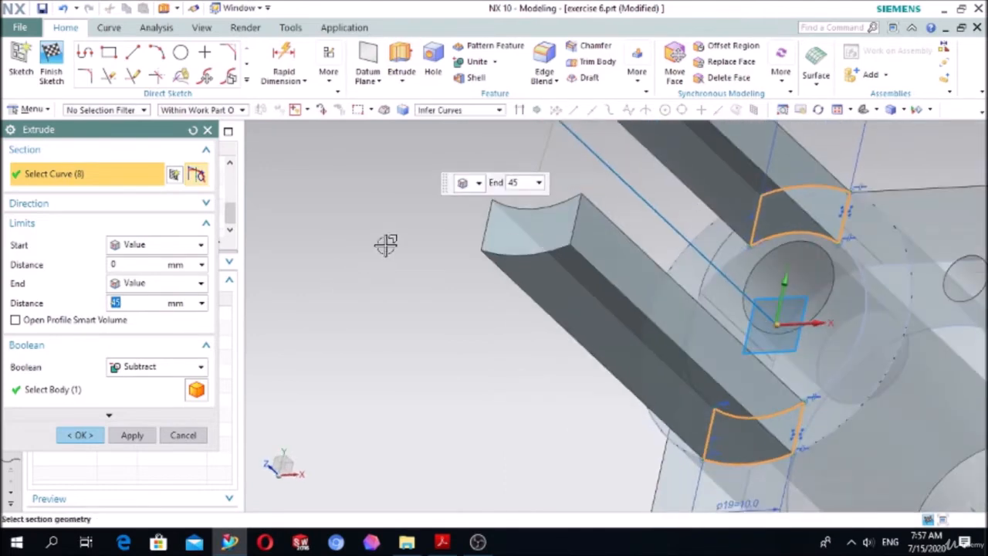
click(119, 202)
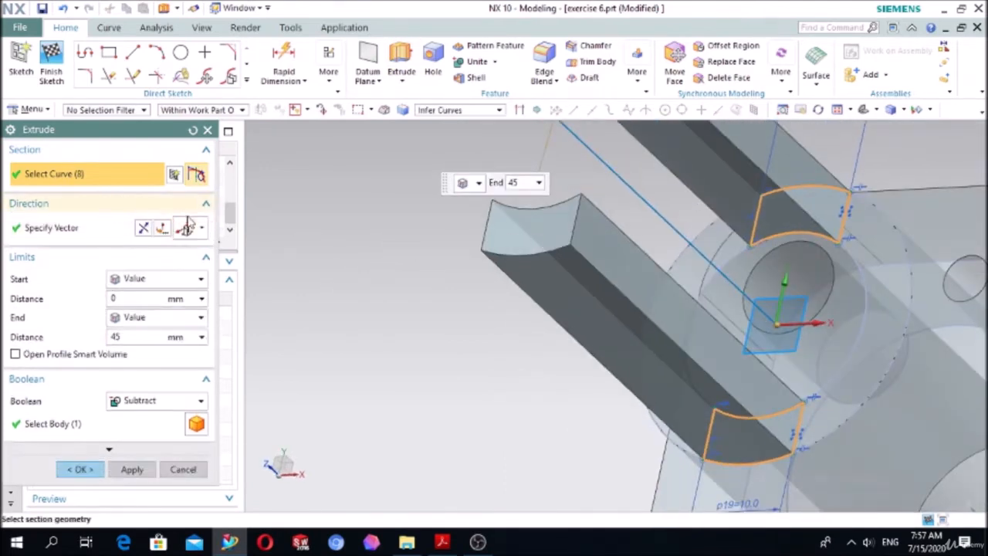
click(143, 228)
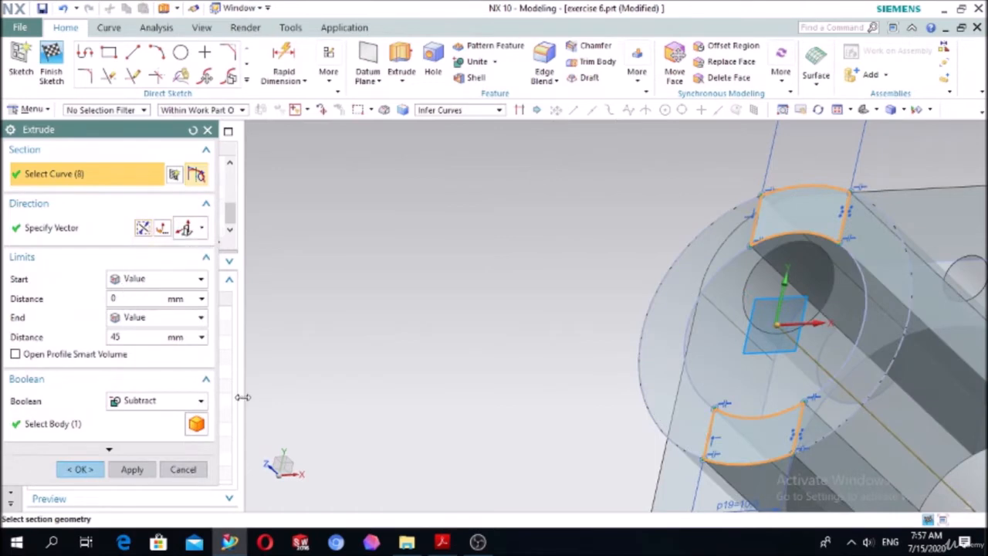
click(120, 337)
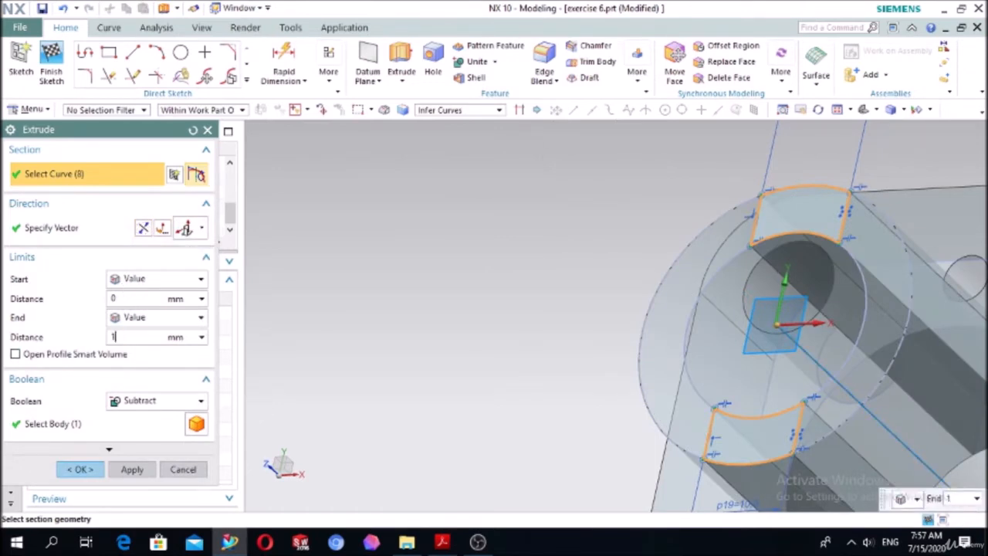
key(Return)
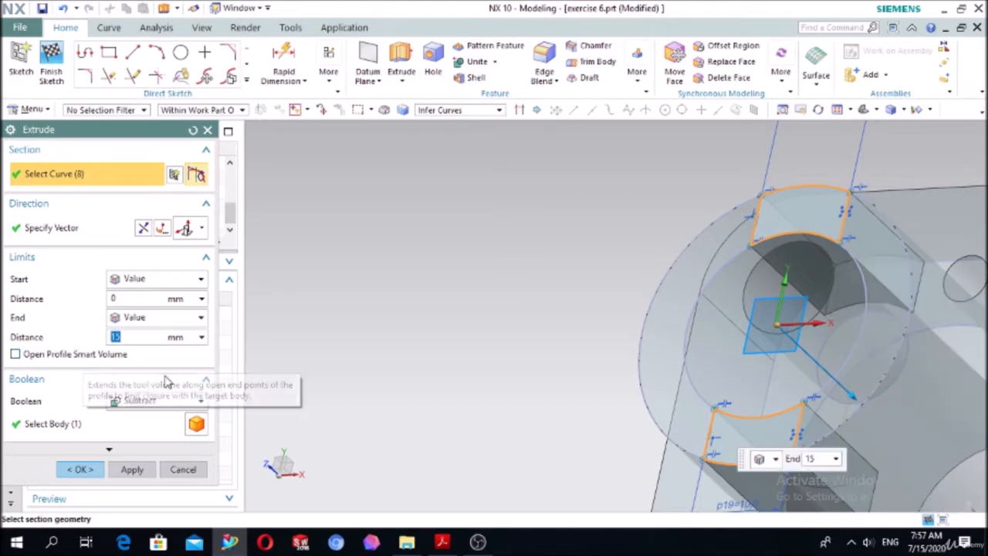
click(77, 469)
middle_drag(563, 383, 575, 332)
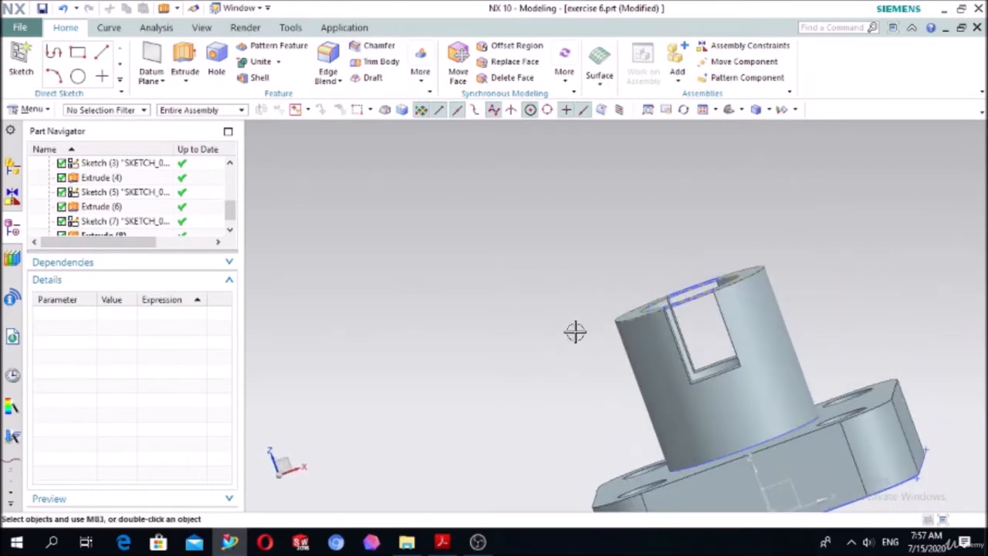
Display the finished flange in a standard pictorial view and try to save the part.
click(729, 110)
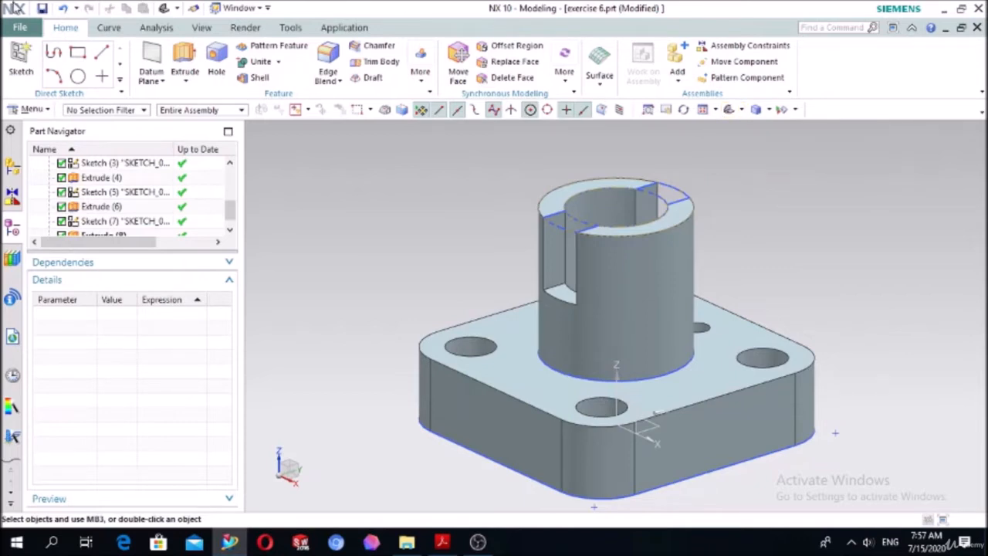
click(42, 8)
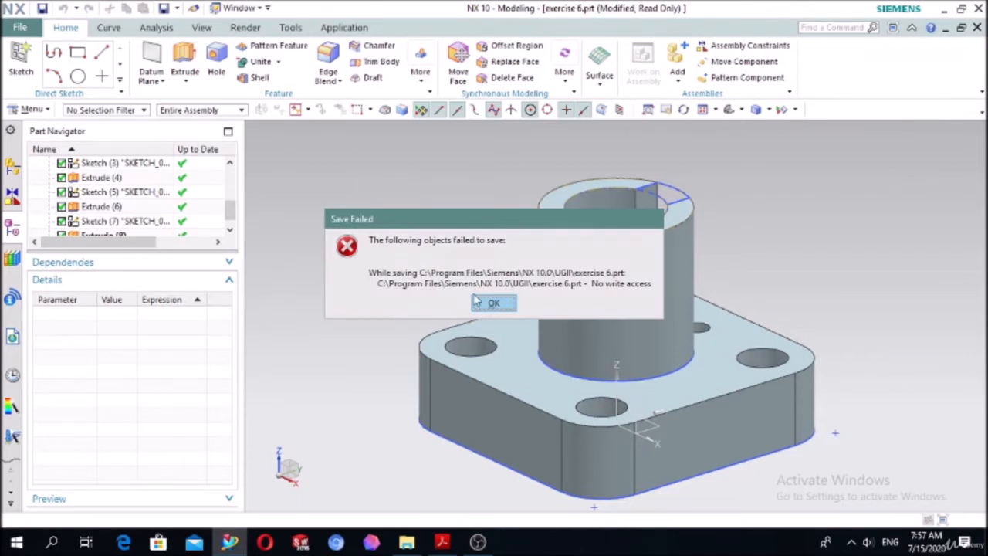
click(479, 302)
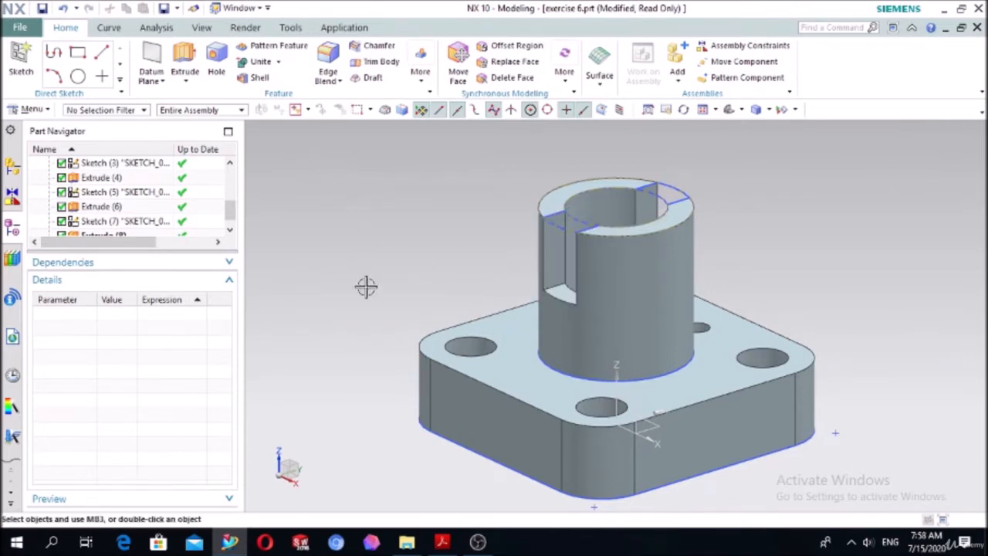
Switch to Adobe Acrobat Reader and examine the next exercise drawing on page 25 of NX CAD-2.pdf.
click(452, 545)
scroll(502, 353, down, 10)
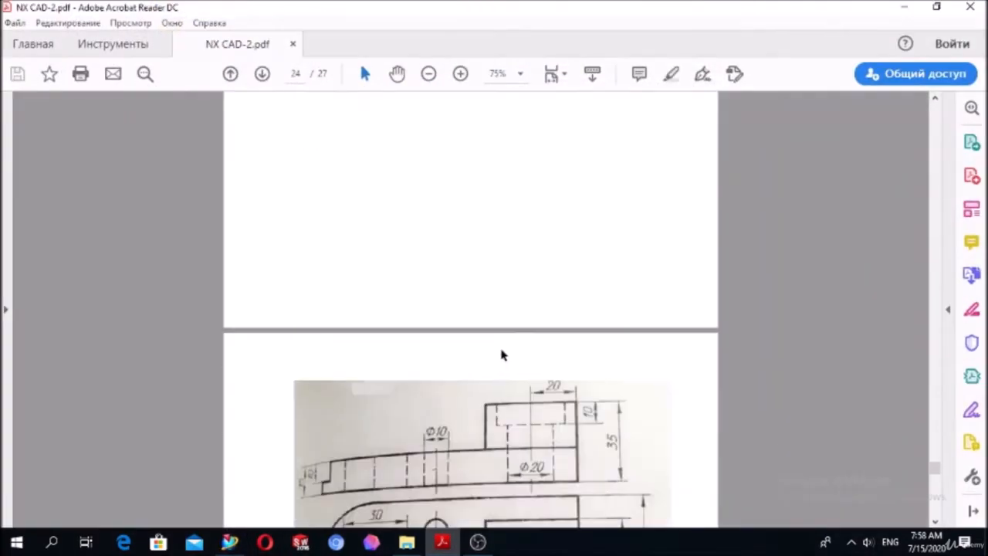
scroll(501, 350, up, 1)
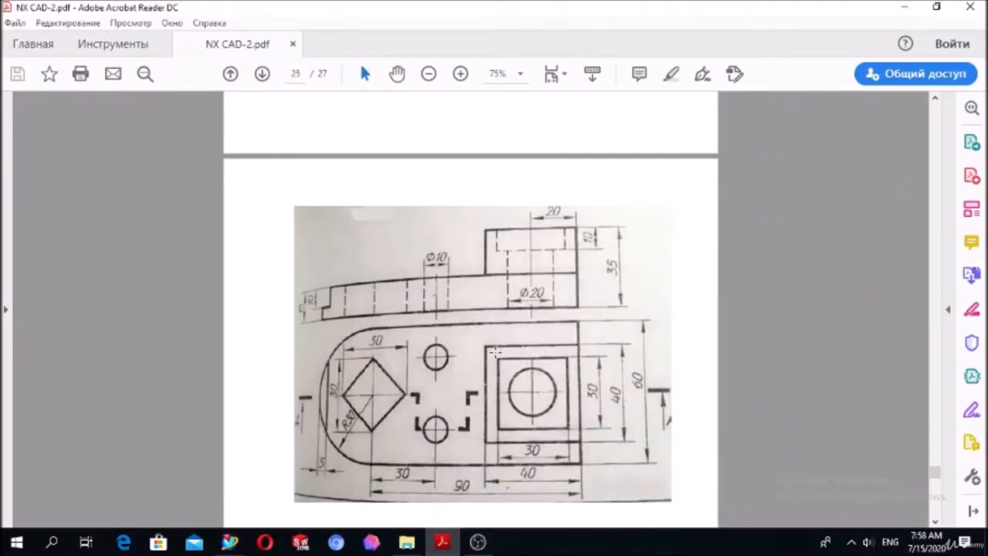
click(442, 543)
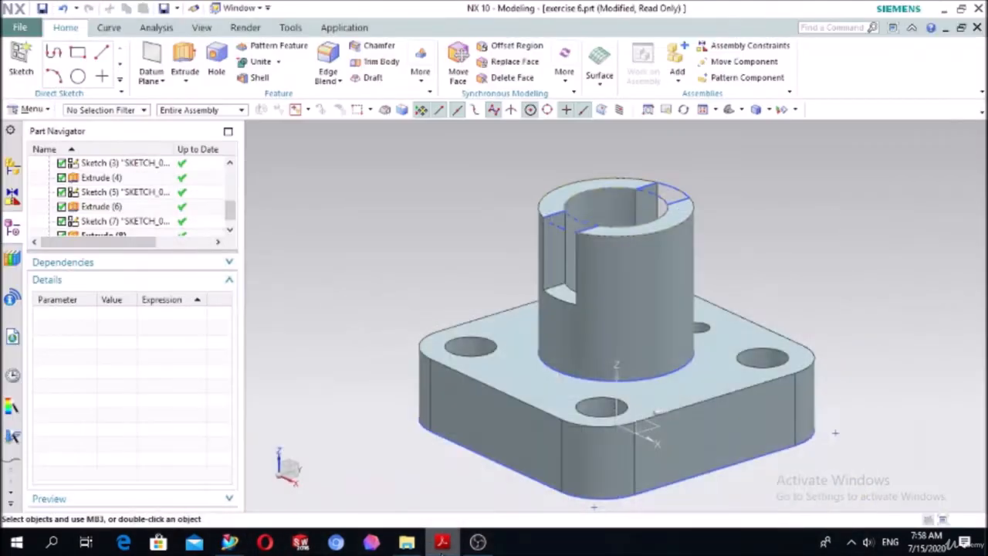
Create a new millimetre part from the Model template, named exercise 7.
click(34, 30)
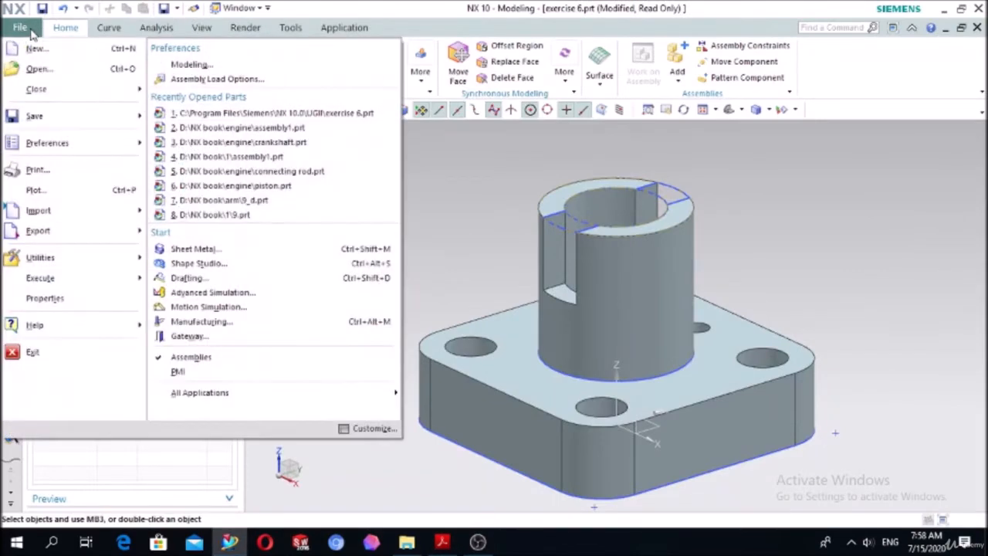
click(31, 49)
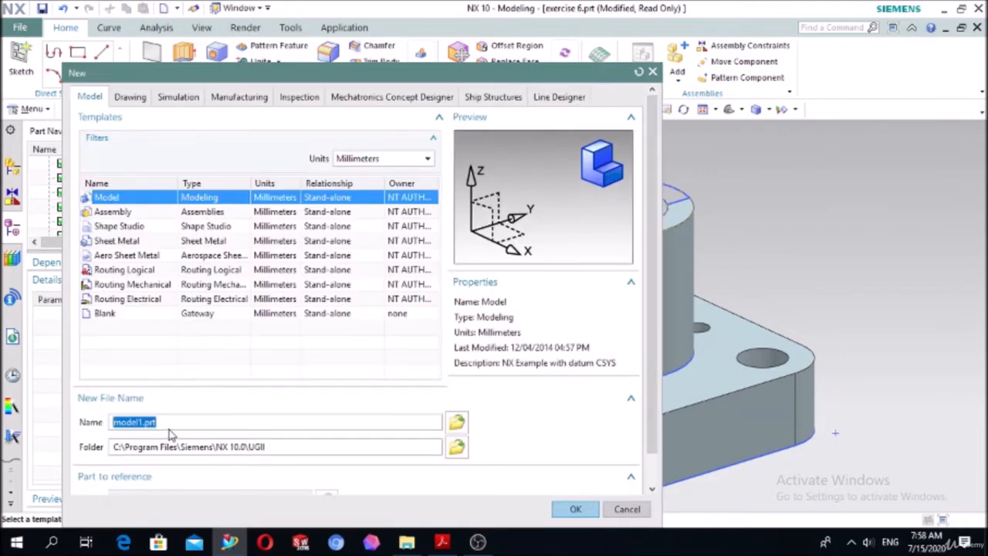
text(c)
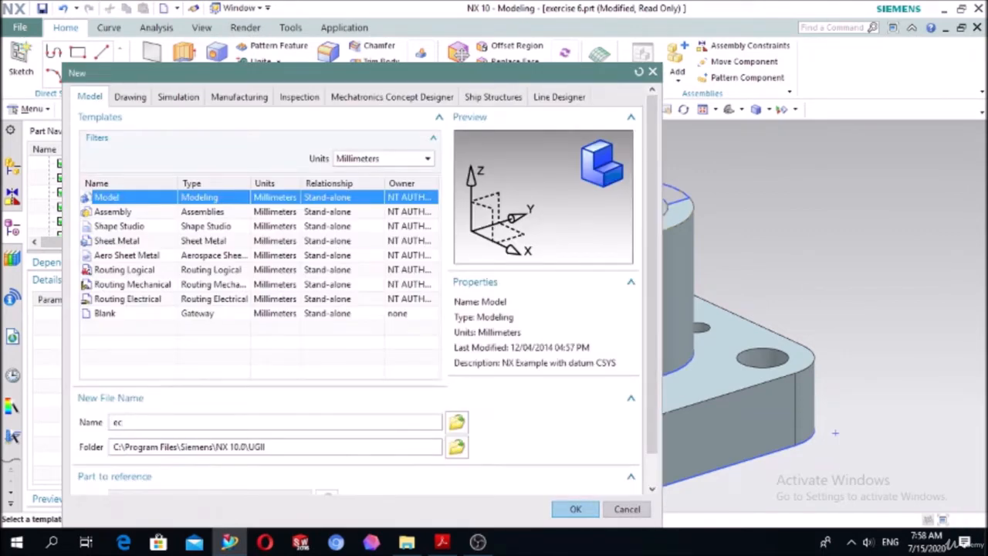
text(xercise 7)
click(577, 509)
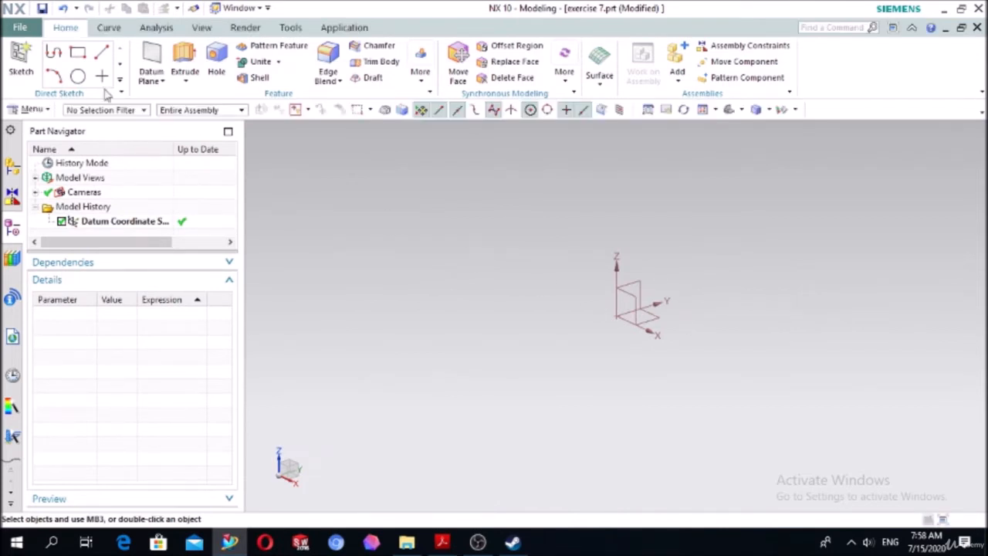
Start a sketch on the XY plane of the datum coordinate system.
click(20, 56)
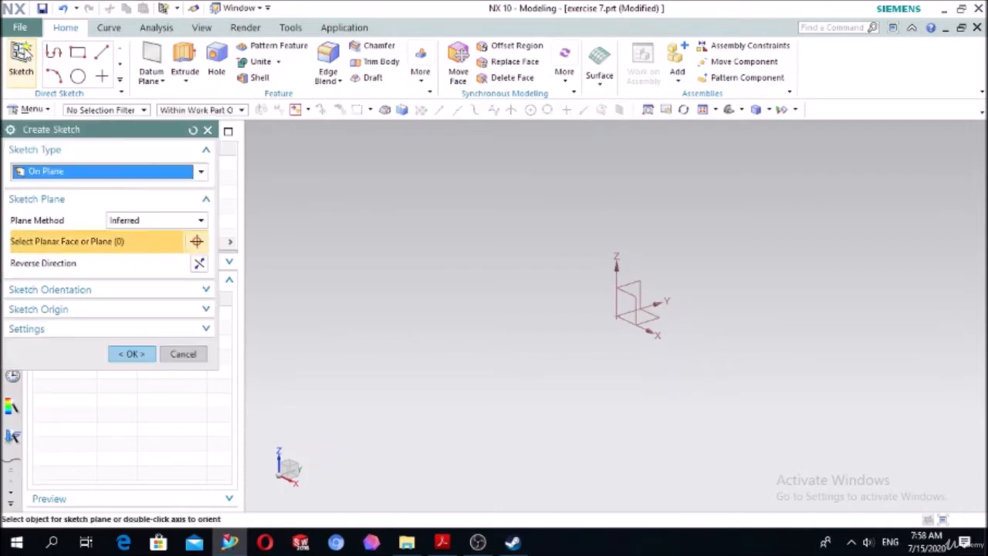
click(655, 314)
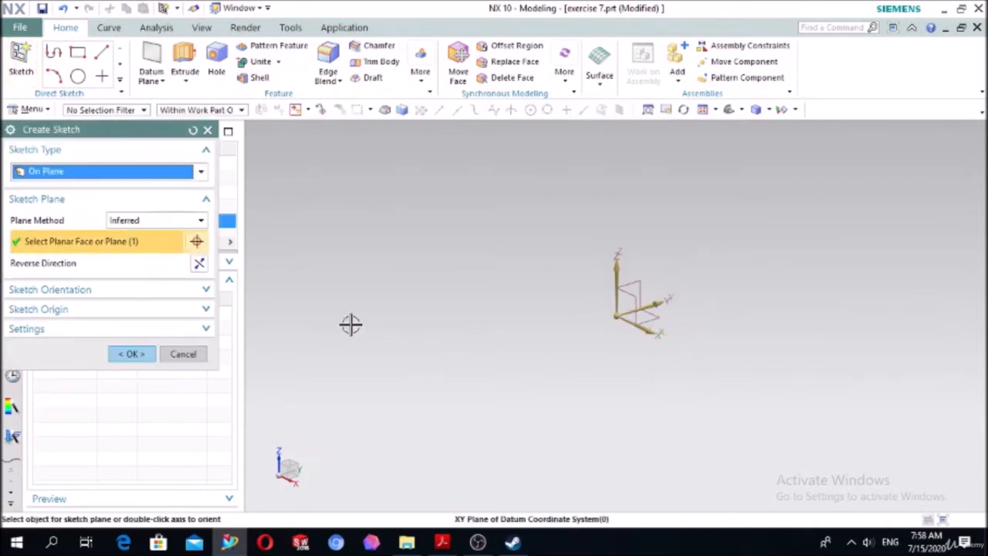
click(154, 354)
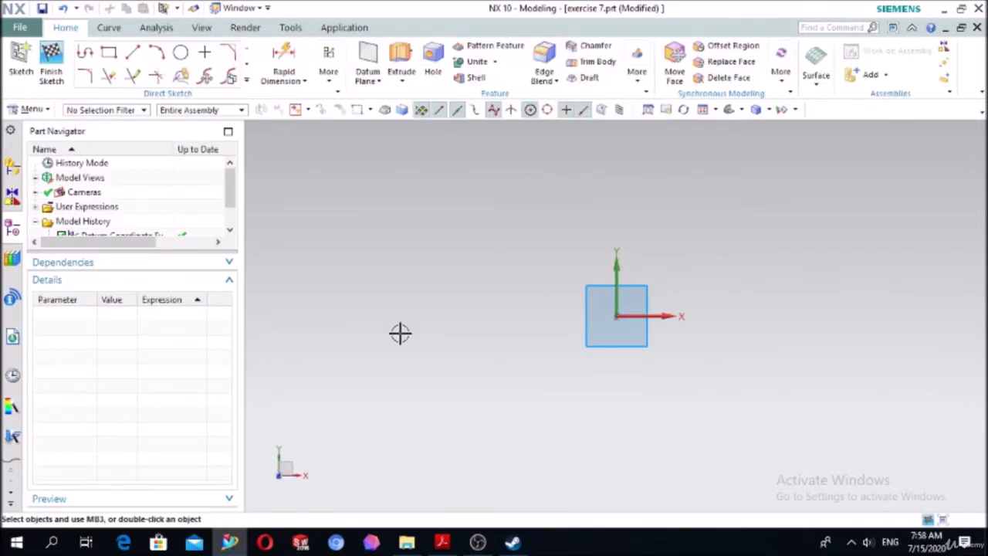
Check the exercise drawing in Adobe Acrobat Reader and sketch a rectangle of about 138 by 48 mm centred on the NX sketch origin.
click(434, 544)
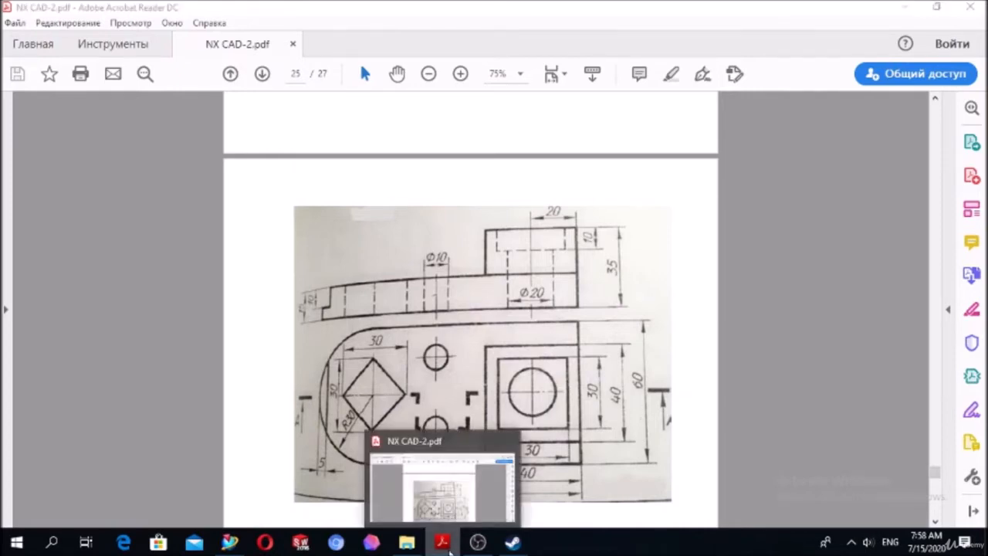
click(442, 543)
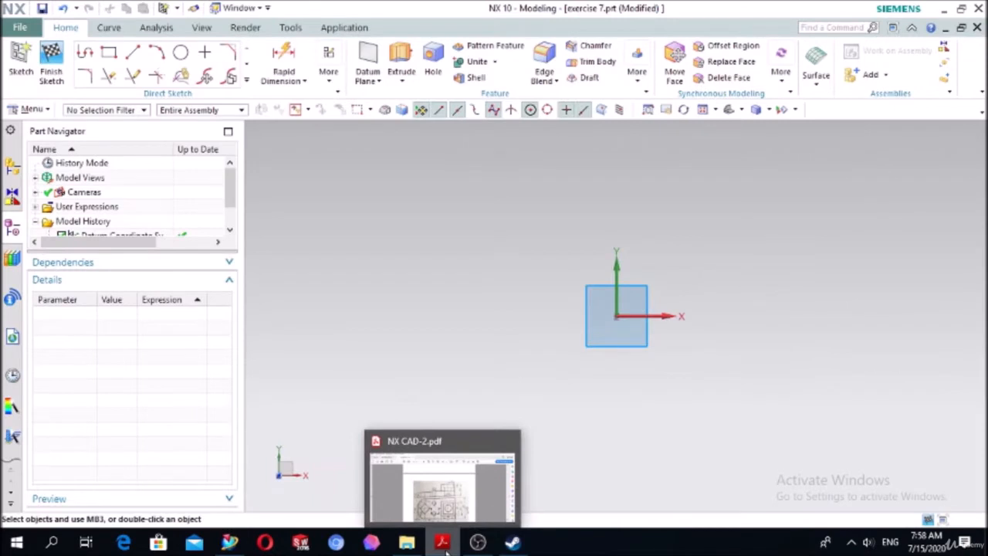
click(110, 54)
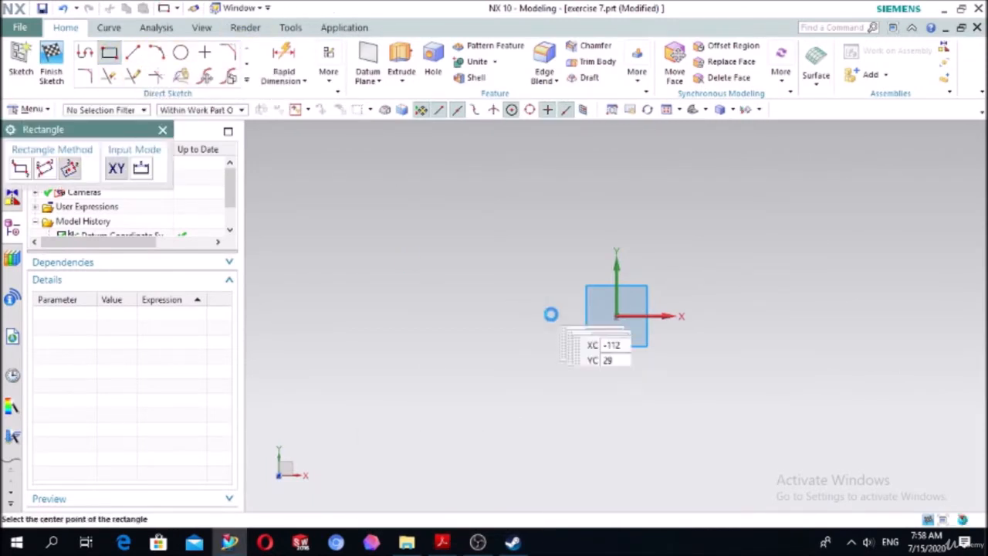
click(615, 316)
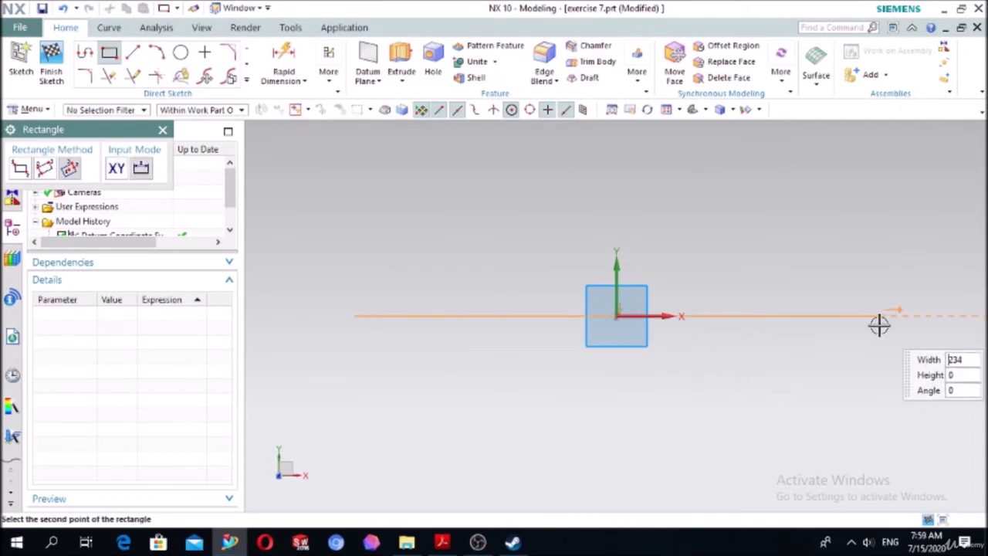
click(770, 317)
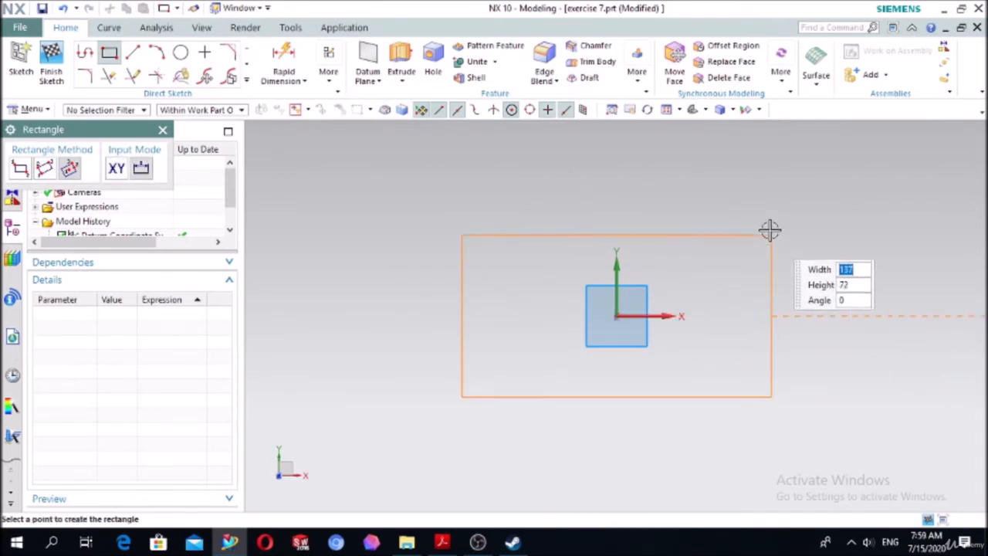
click(746, 262)
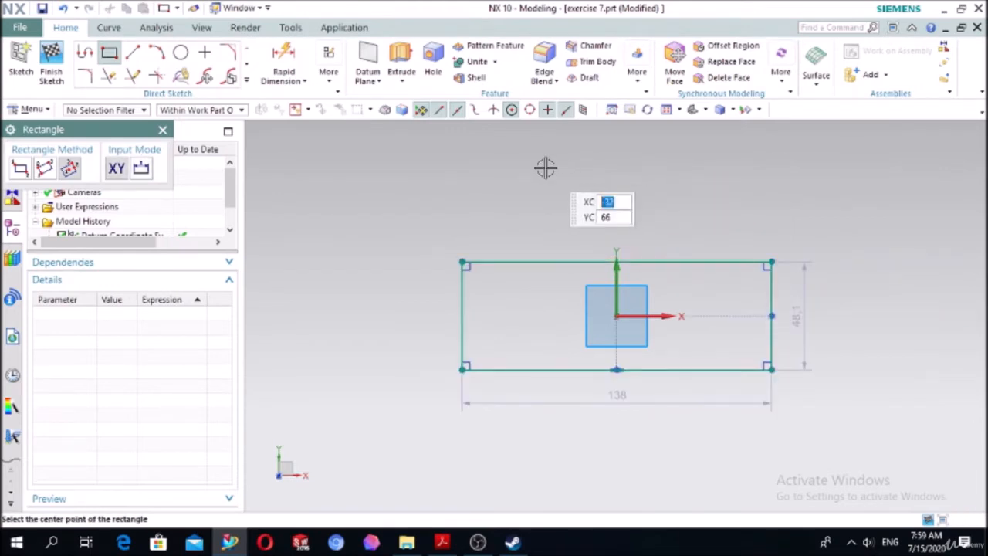
key(Escape)
Dimension the rectangle to 120 mm wide and 60 mm high.
click(286, 62)
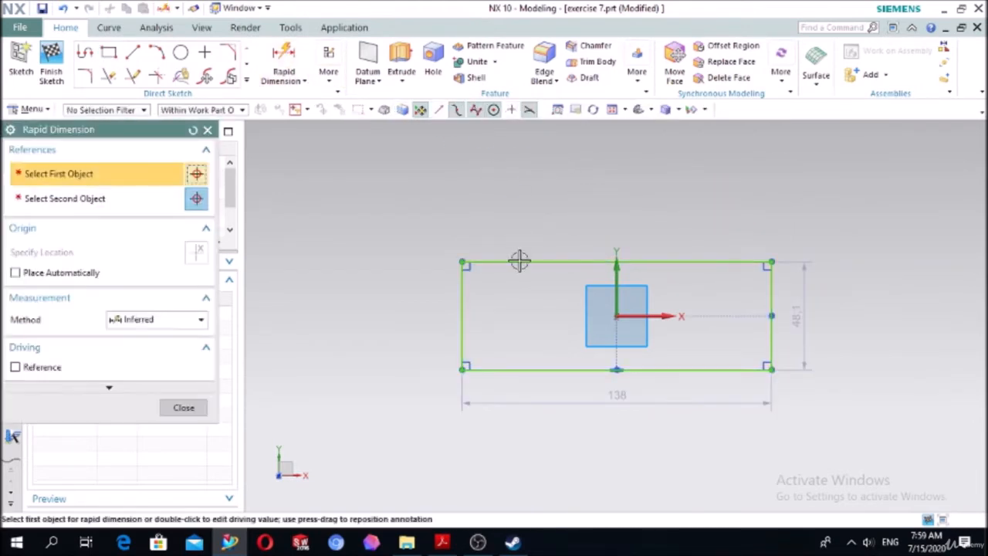
click(522, 262)
click(613, 197)
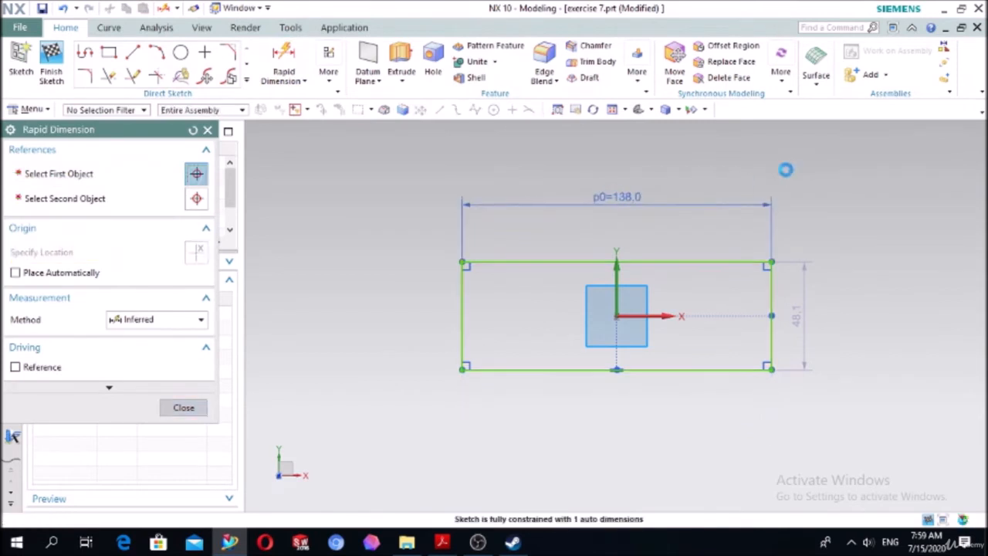
text(120)
key(Return)
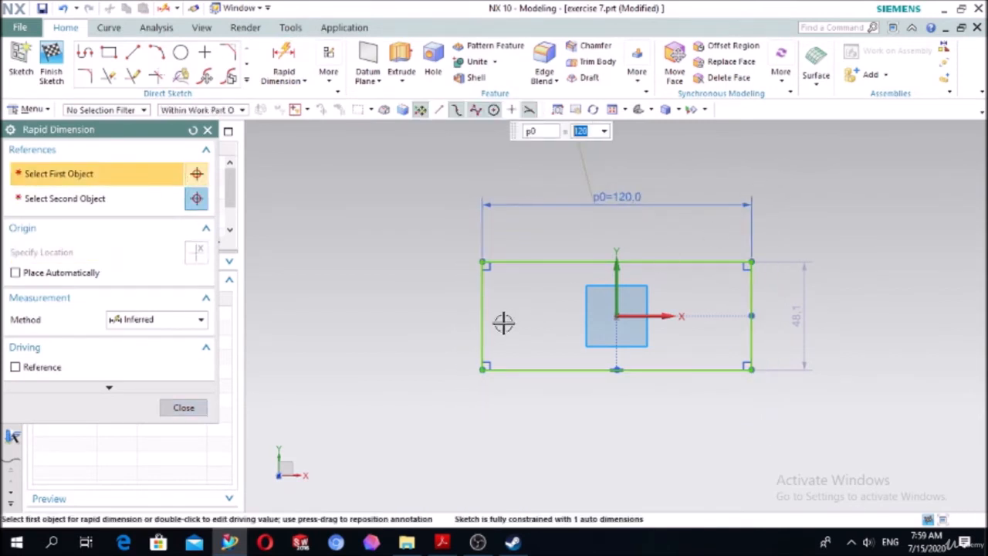
click(482, 333)
click(341, 335)
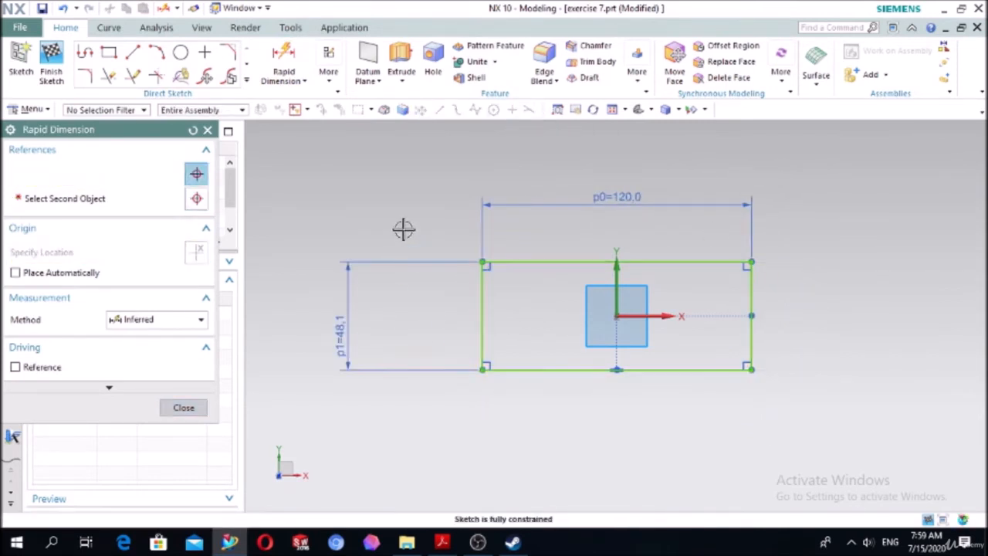
text(60)
key(Return)
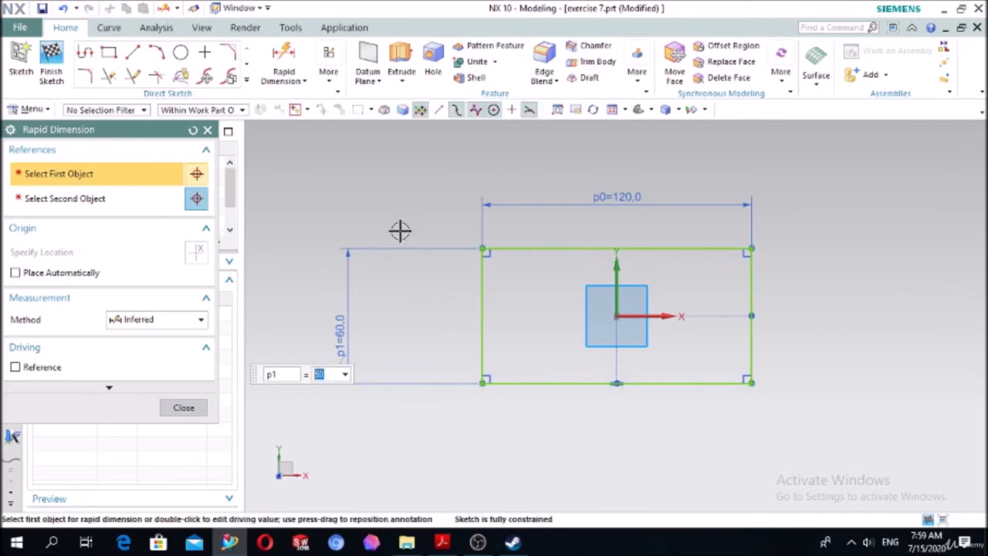
click(183, 408)
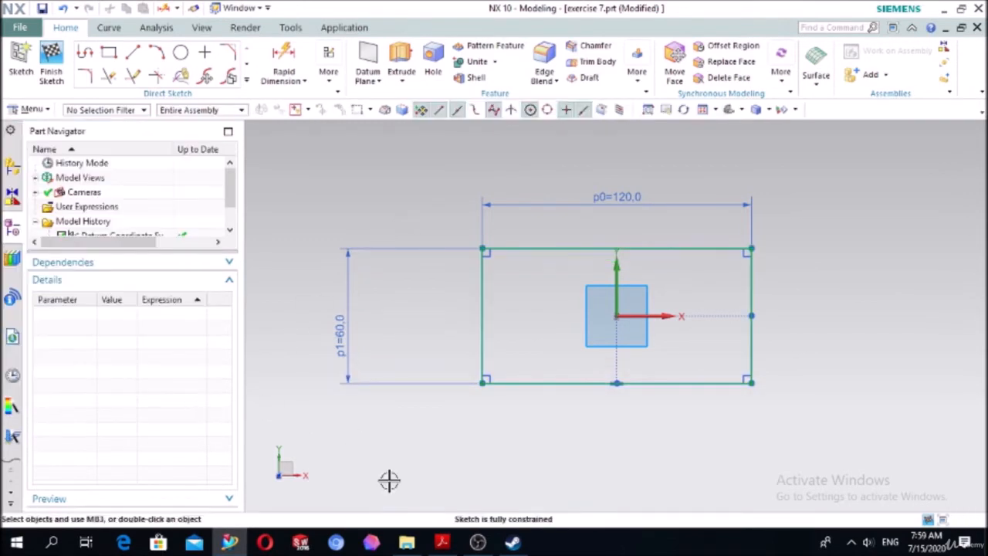
Consult the drawing in Adobe Acrobat Reader and fillet both corners at the rectangle's left end in NX with a 30 mm radius.
click(442, 543)
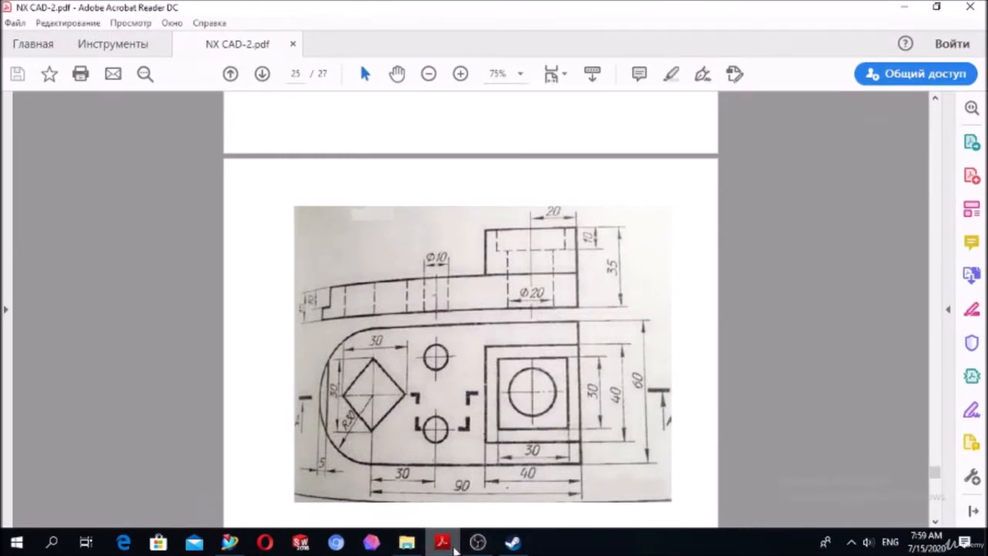
click(442, 543)
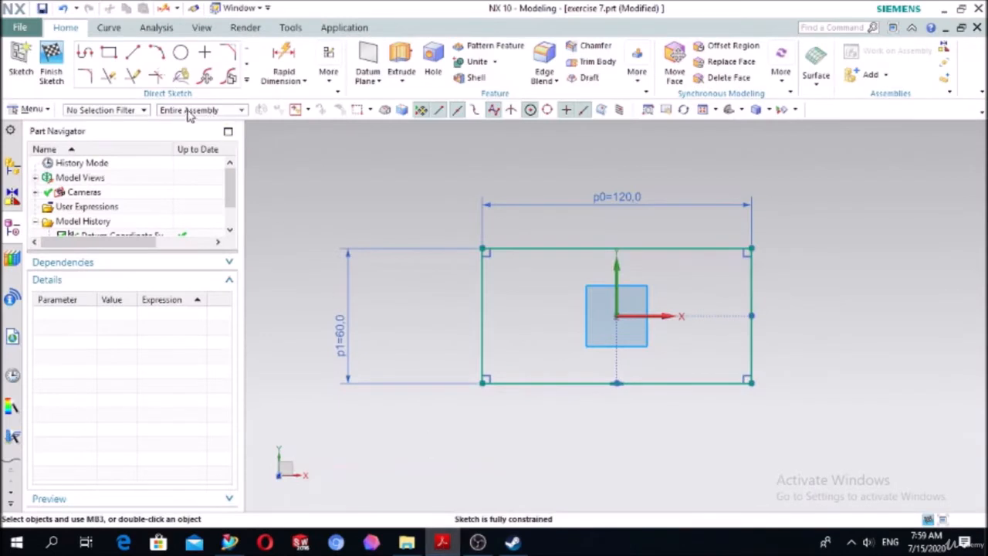
click(85, 76)
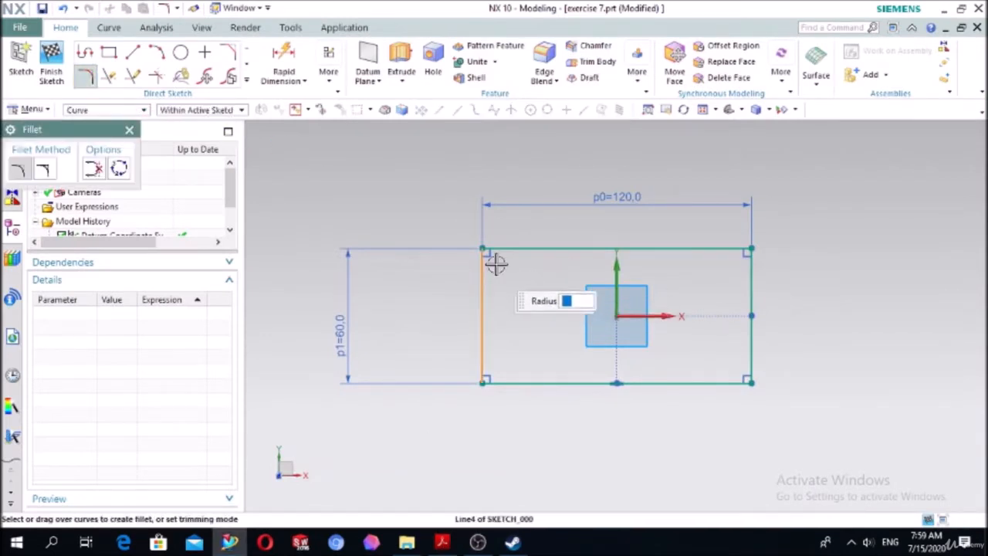
click(498, 264)
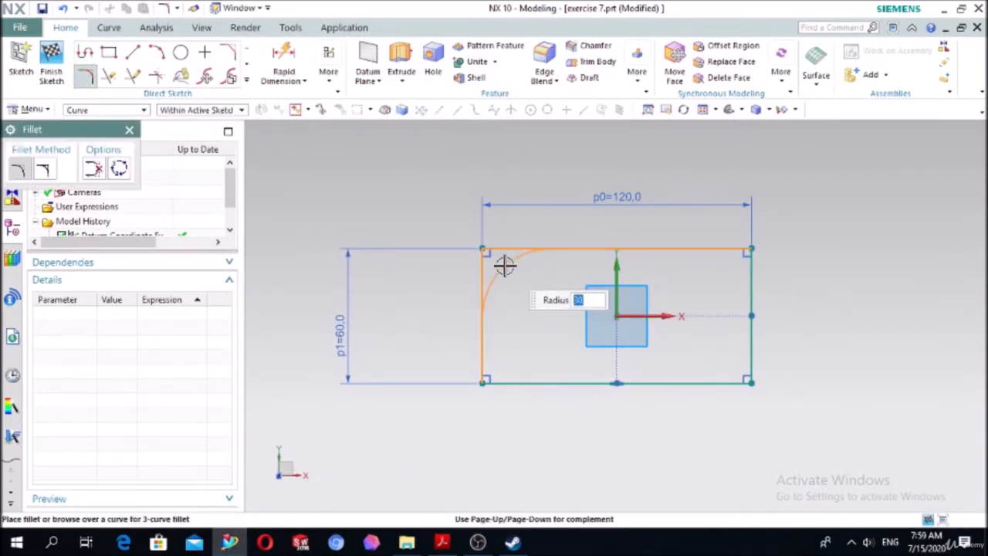
click(505, 265)
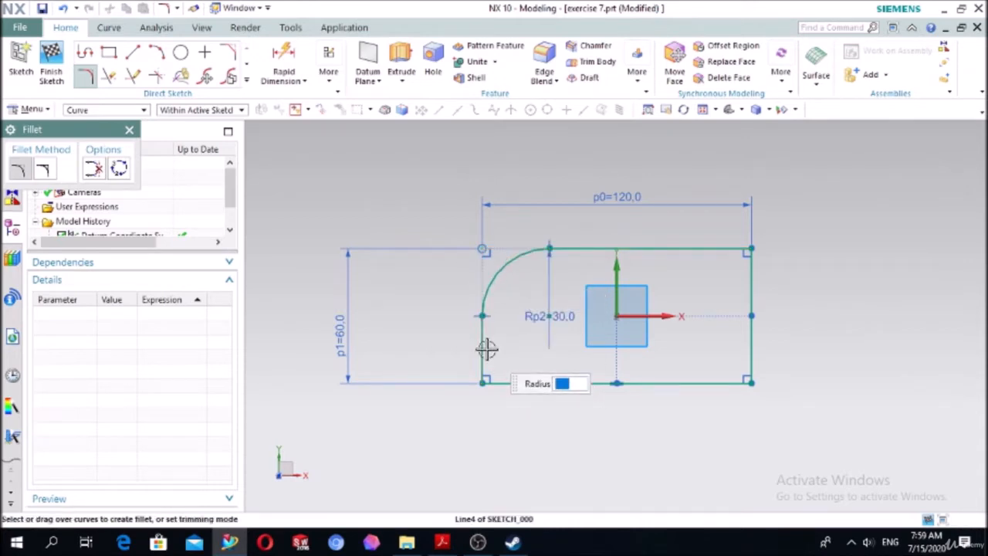
click(547, 385)
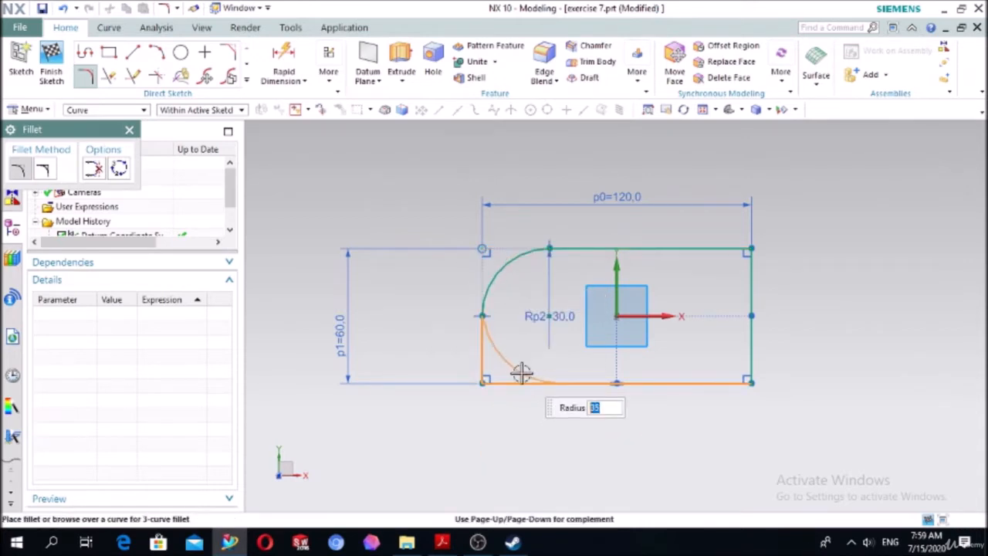
text(3)
key(Return)
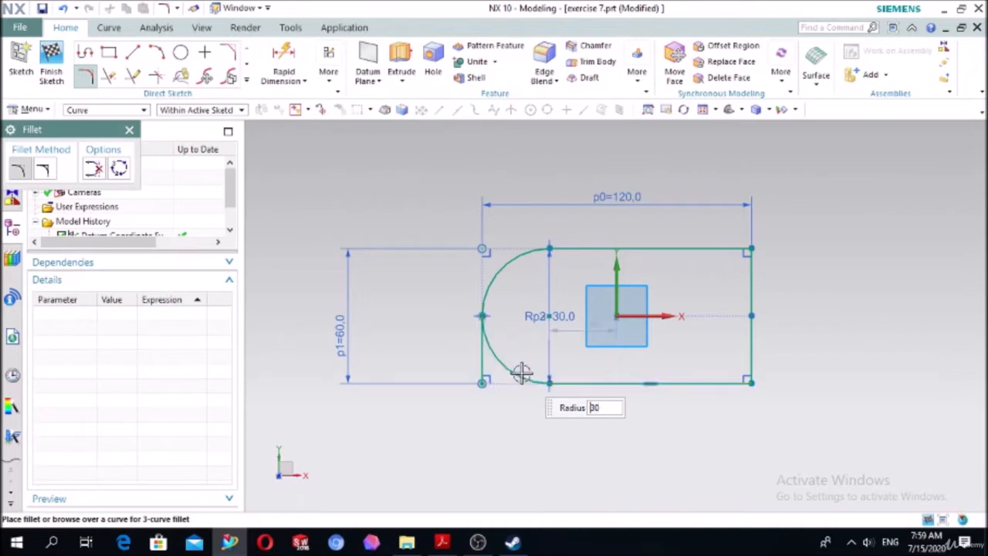
key(Escape)
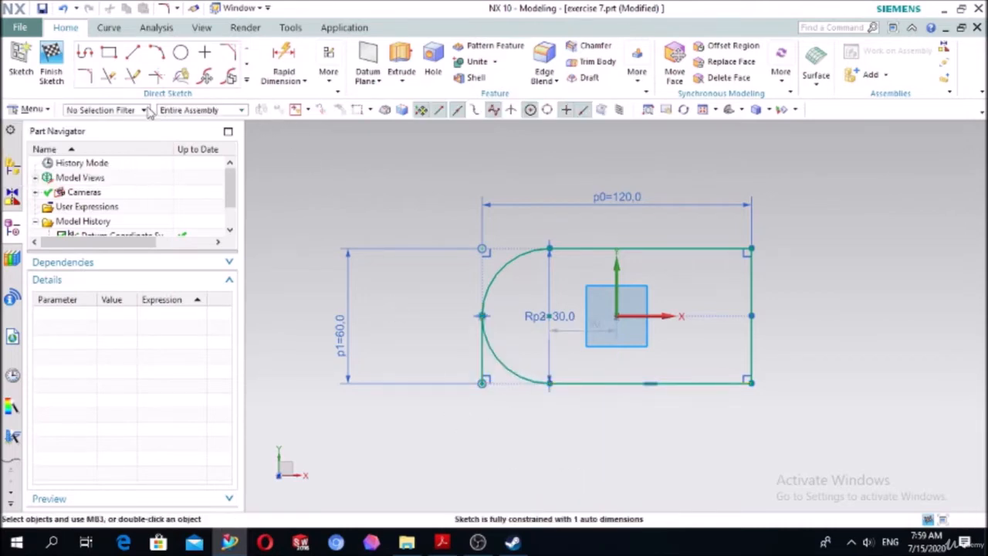
Trim away the leftover vertical line outside the rounded left end of the profile.
click(109, 75)
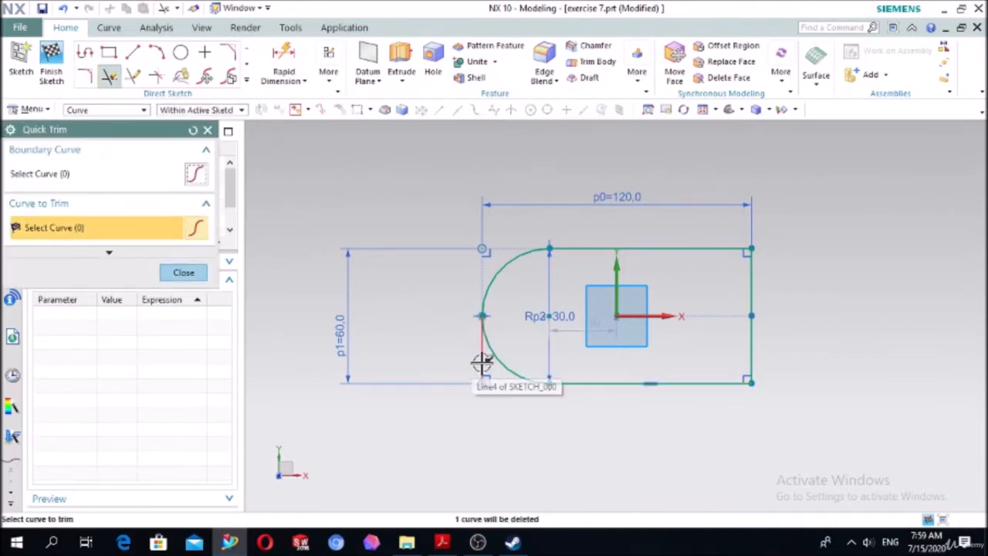
scroll(471, 317, up, 5)
scroll(446, 265, down, 5)
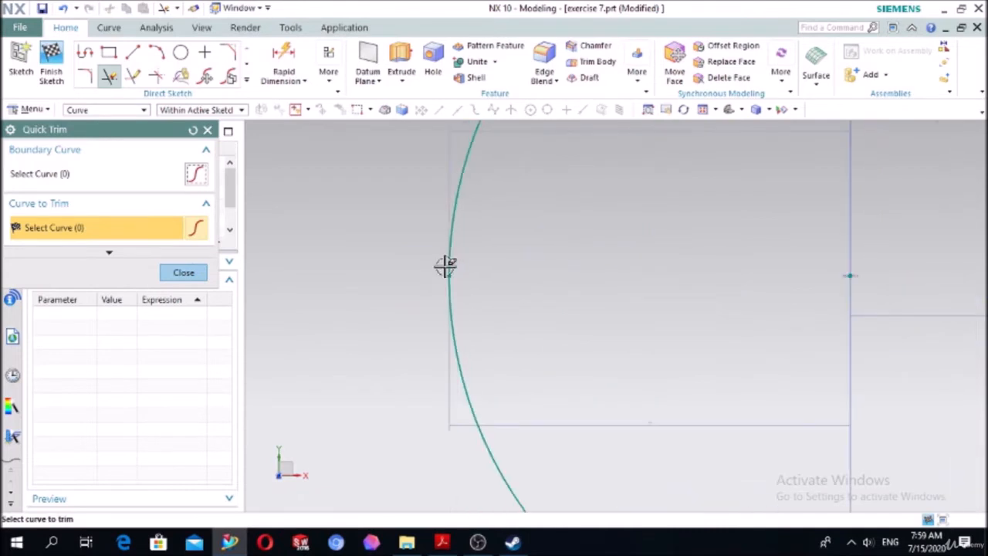
scroll(498, 401, up, 3)
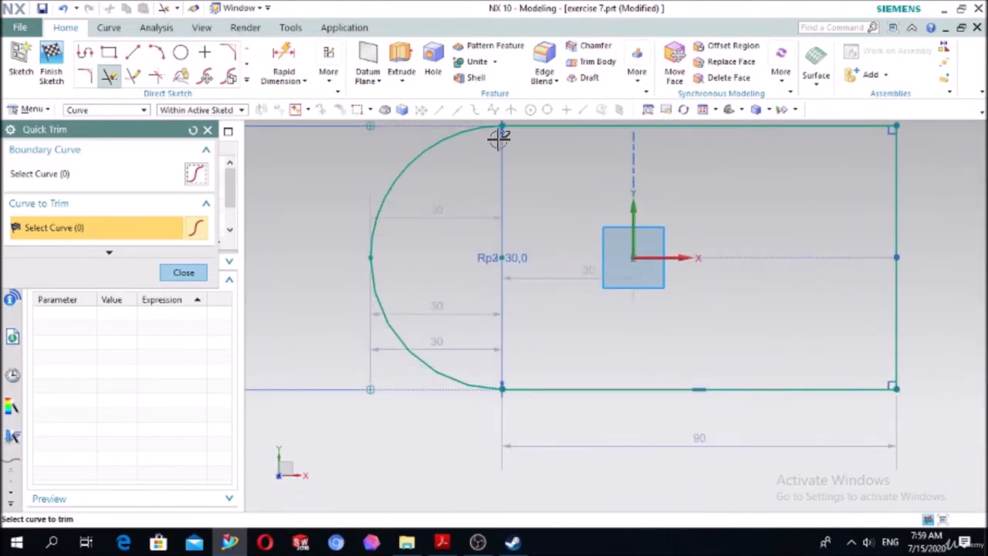
scroll(512, 245, down, 5)
scroll(521, 156, up, 4)
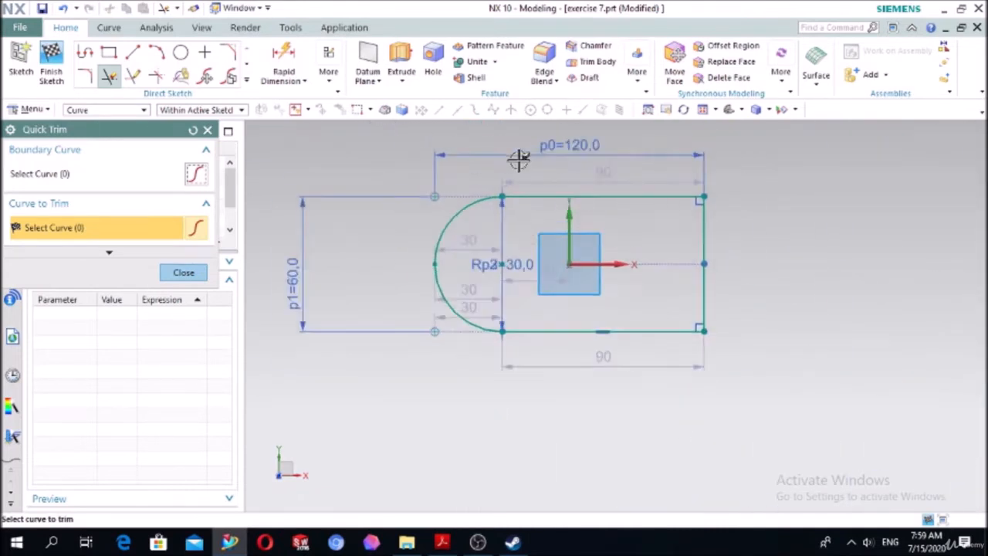
click(207, 130)
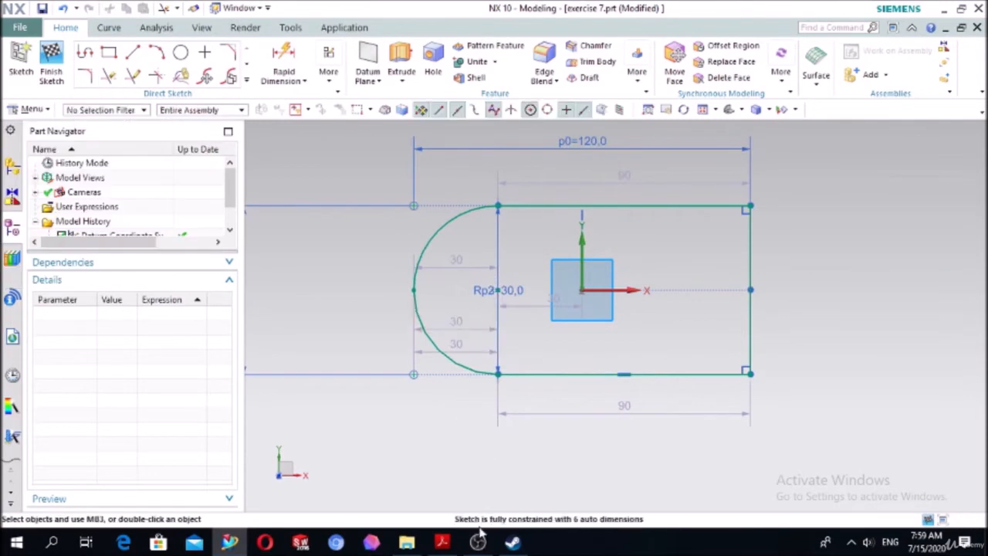
Check the drawing in Adobe Acrobat Reader and sketch two vertically aligned circles in NX, about 8.4 and 9.4 mm in diameter, left of the origin.
click(442, 543)
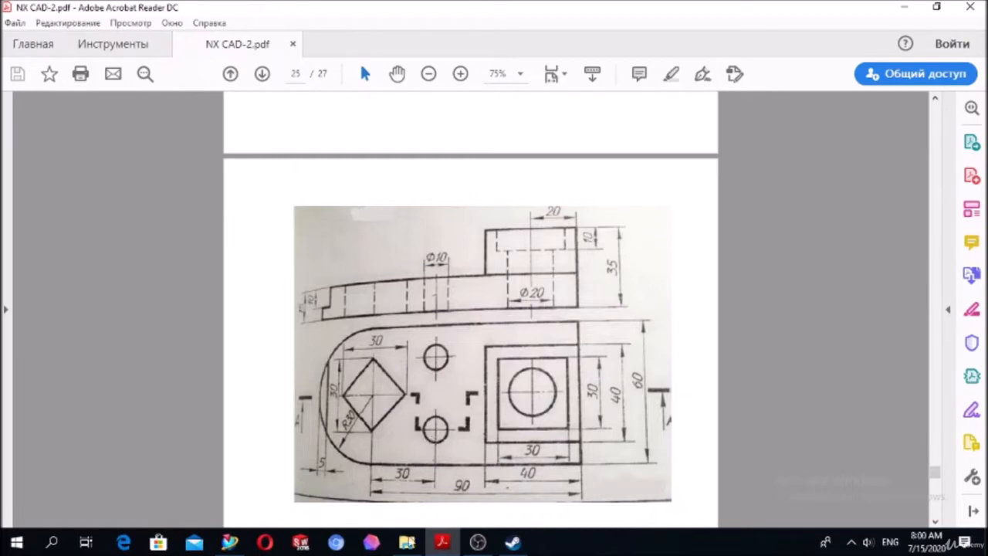
key(alt+Tab)
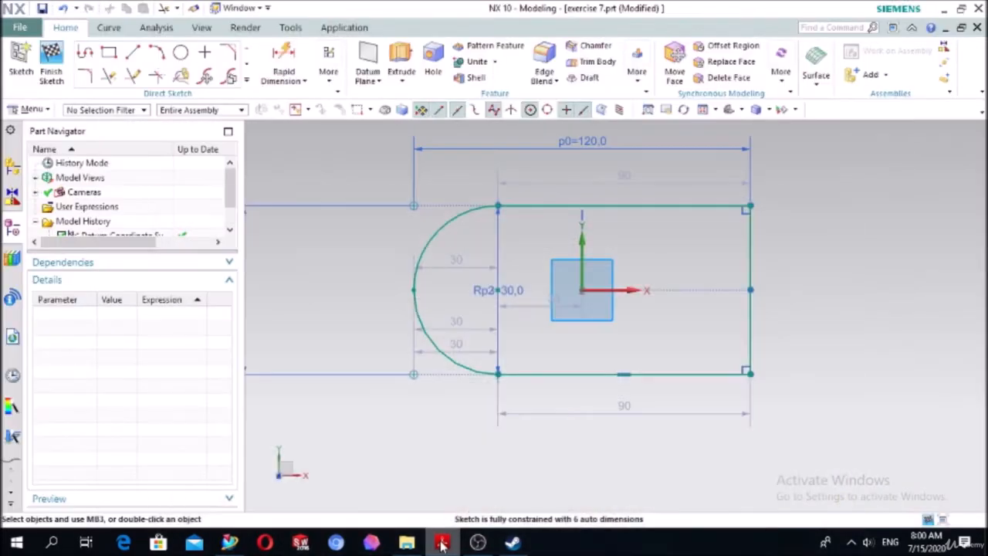
click(181, 53)
scroll(578, 212, up, 2)
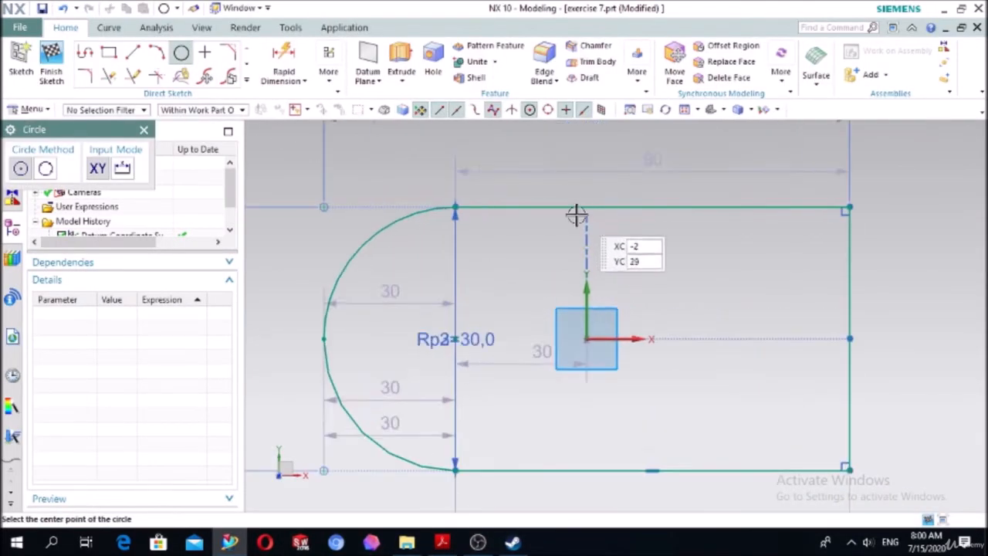
click(545, 251)
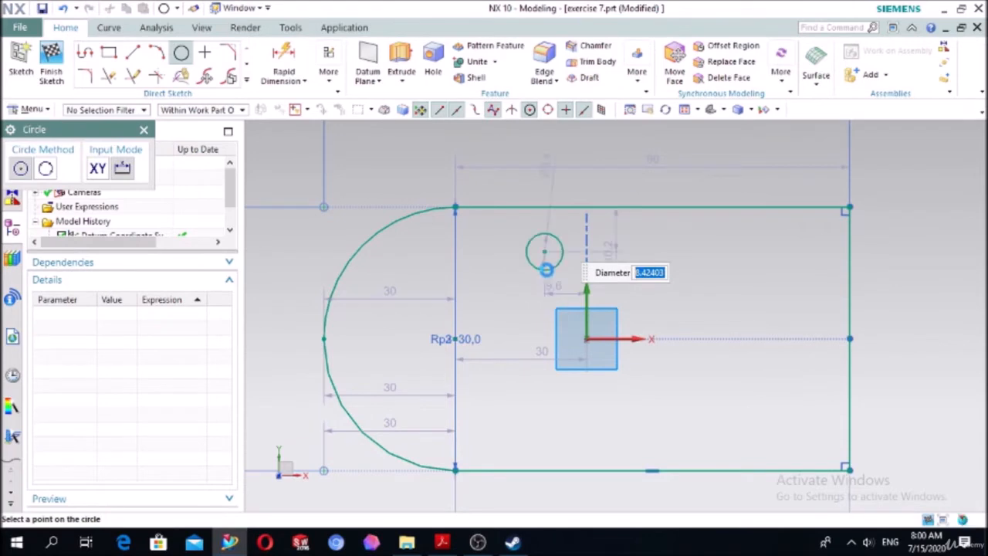
click(546, 270)
click(544, 415)
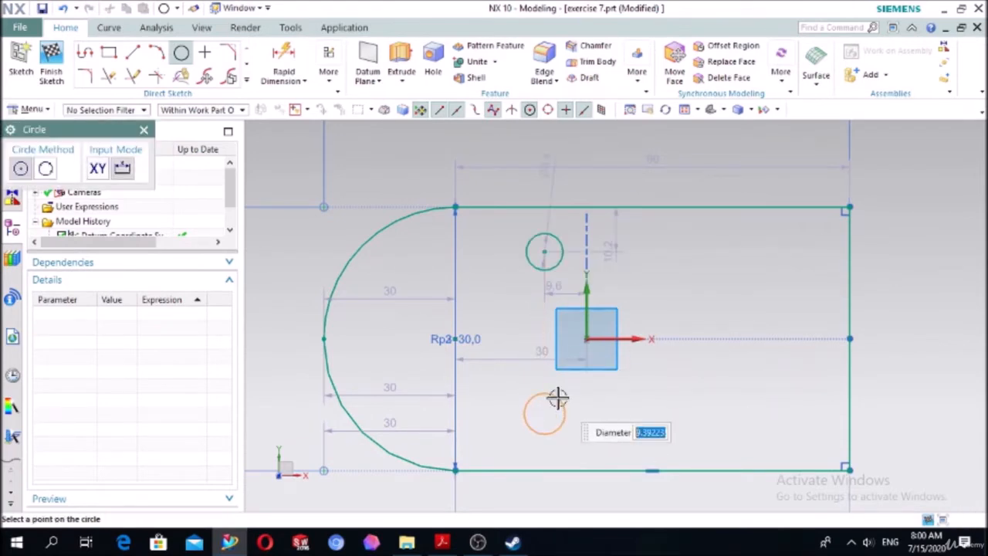
click(557, 397)
key(Escape)
click(444, 542)
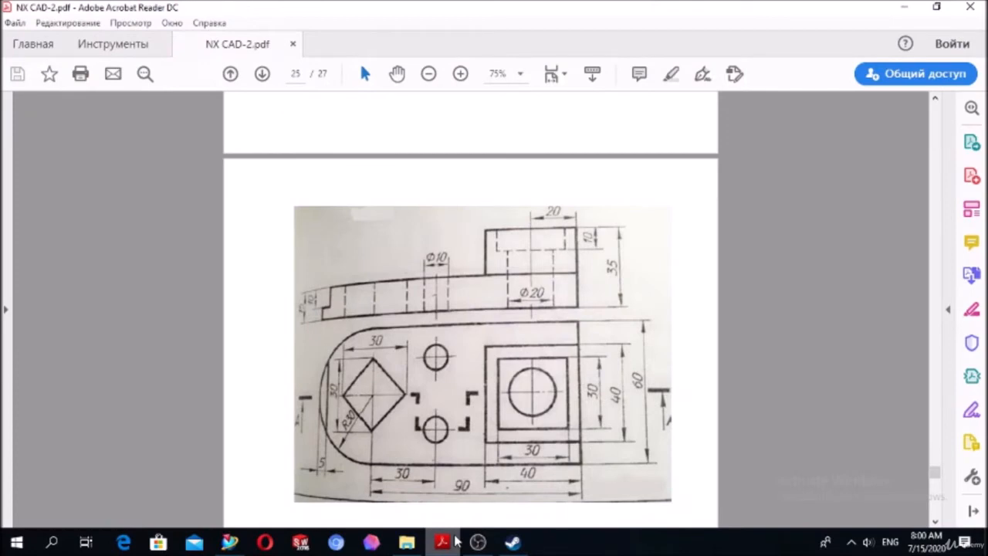
click(455, 542)
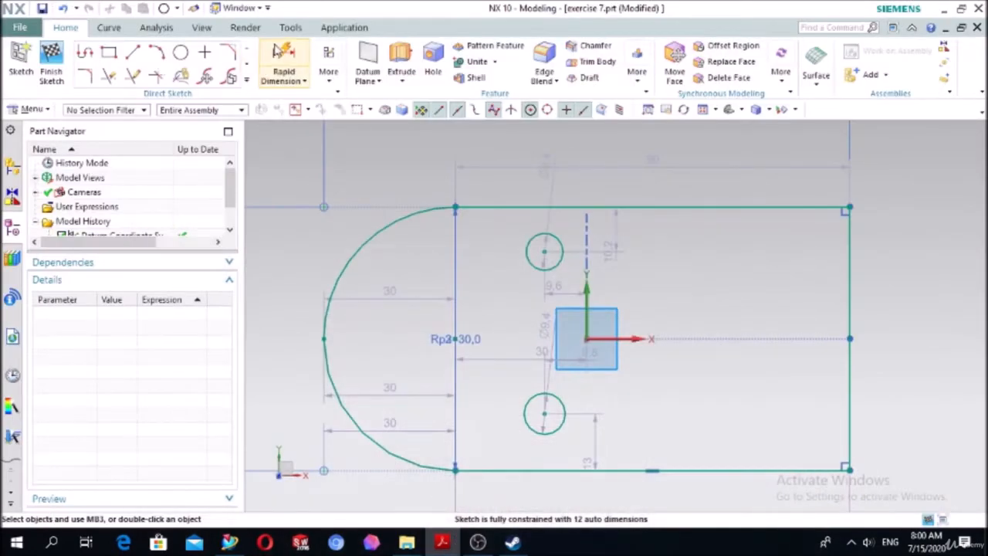
click(561, 244)
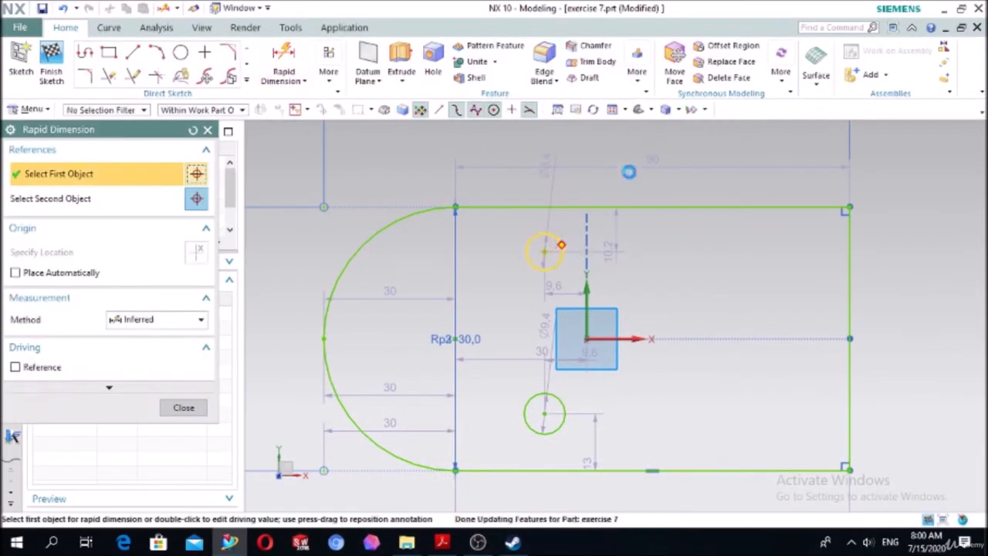
click(654, 157)
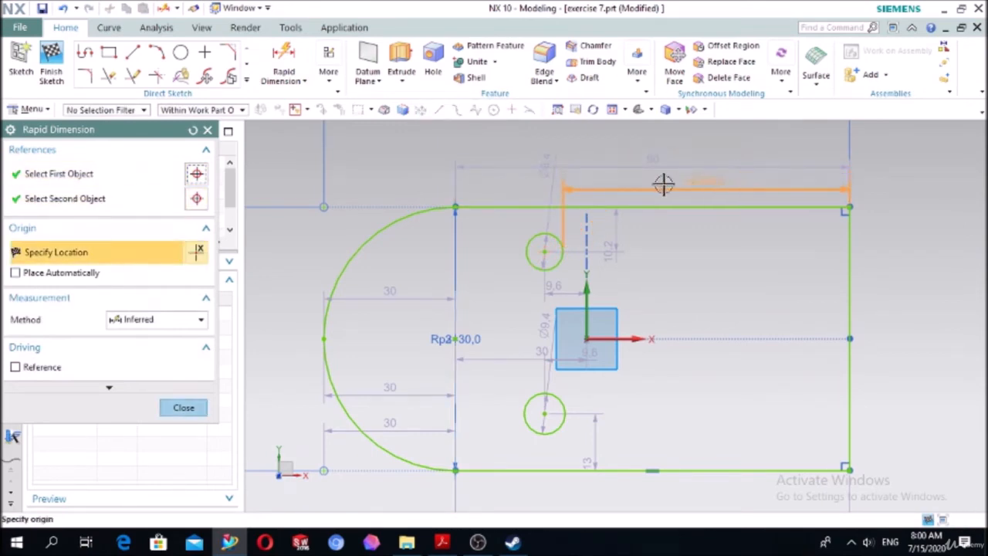
key(Escape)
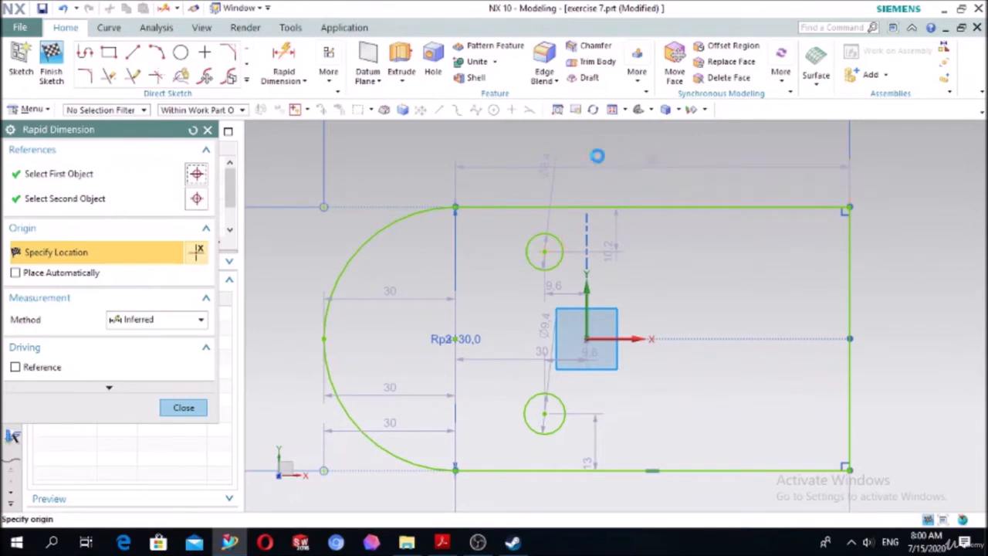
Dimension both the upper and the lower circle to a diameter of 10 mm.
key(d)
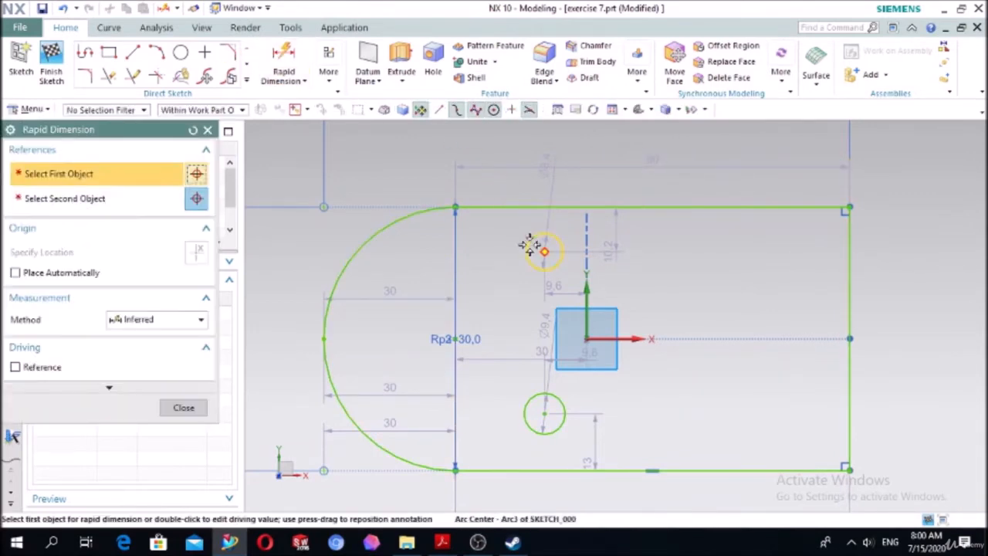
click(545, 250)
click(533, 131)
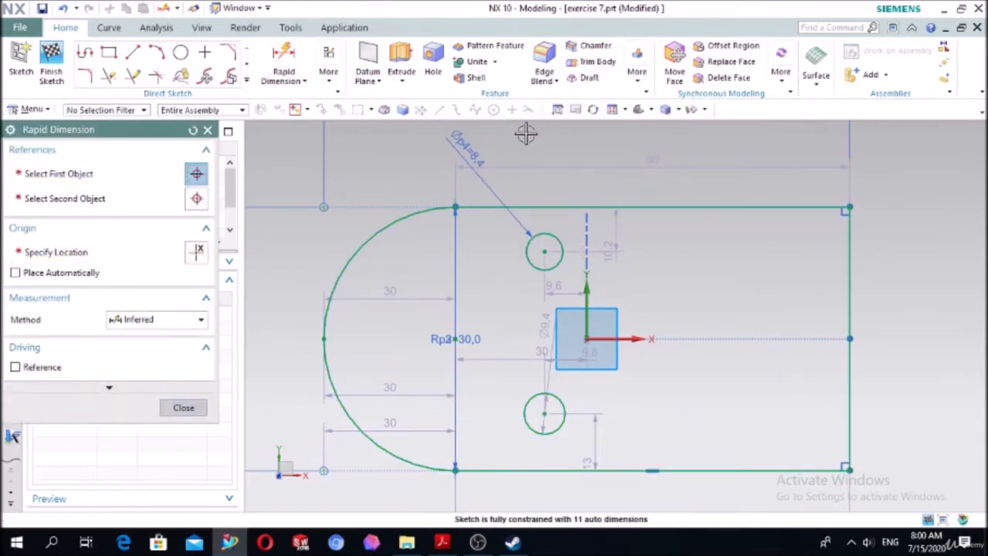
key(Return)
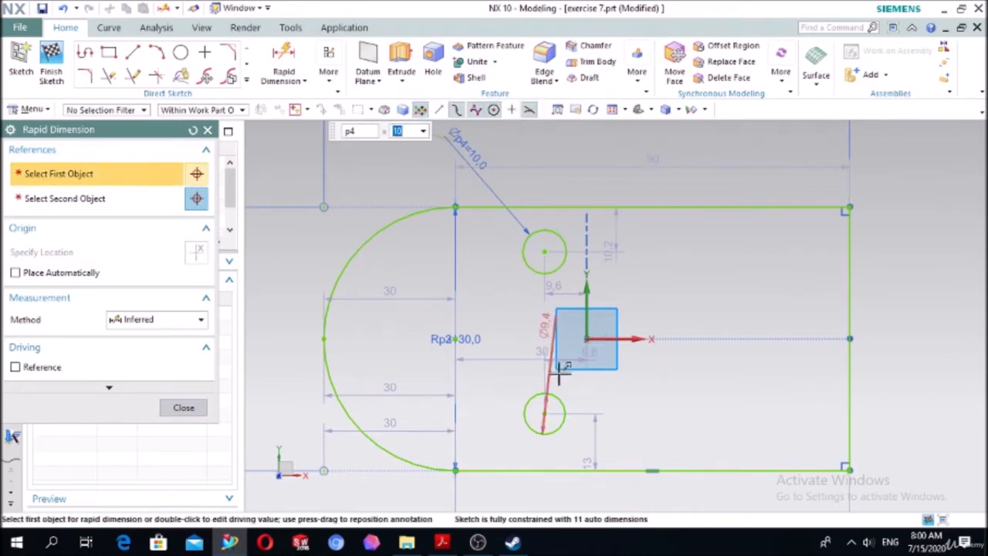
click(563, 405)
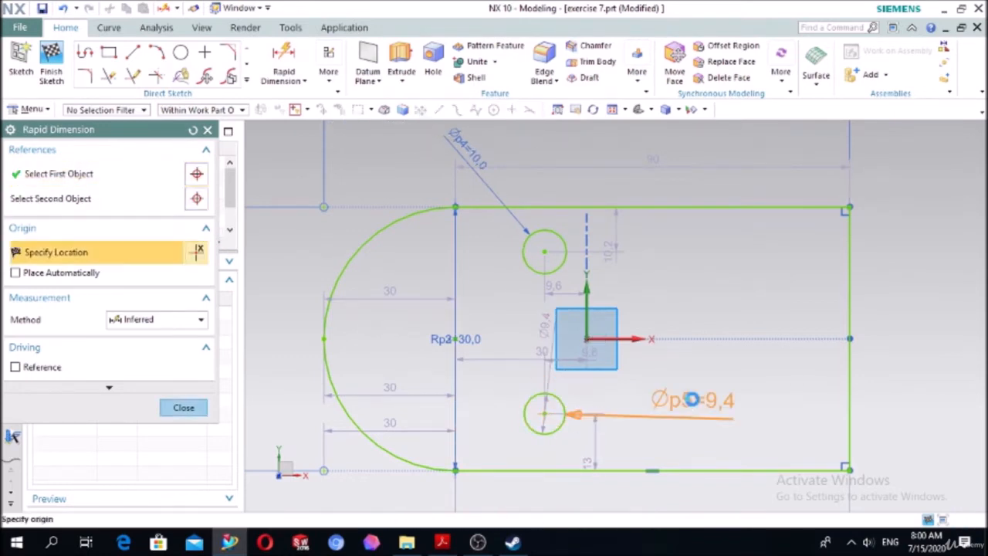
click(695, 400)
text(10)
key(Return)
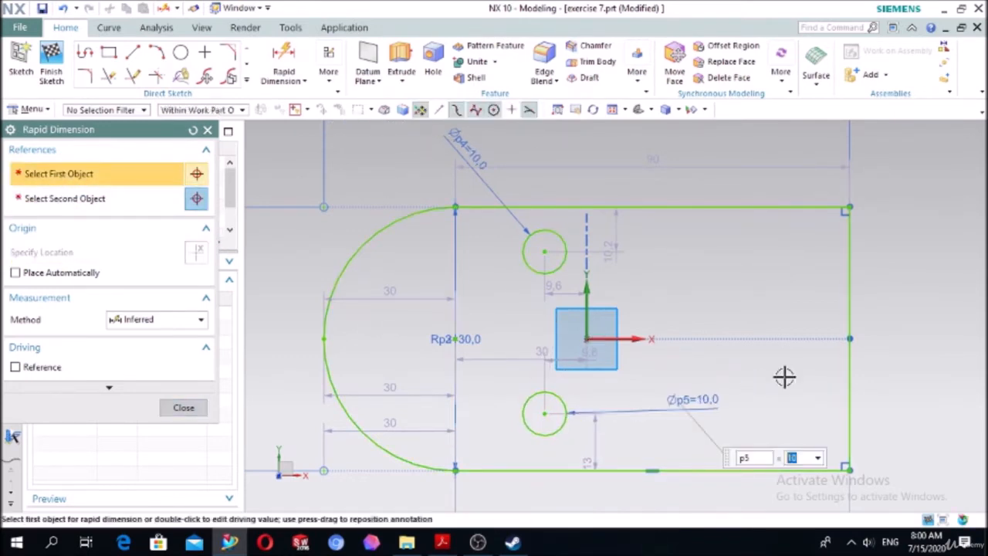
click(196, 407)
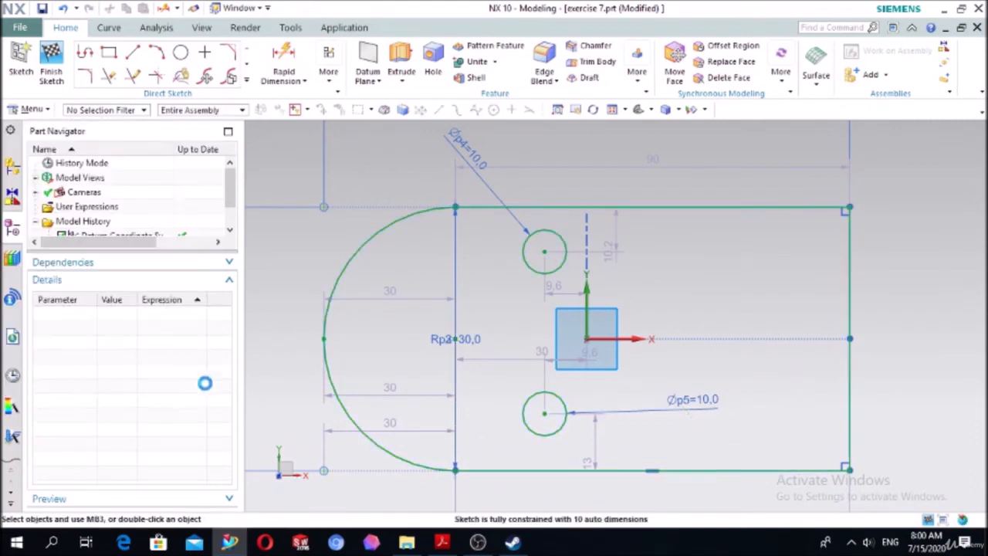
Dimension the horizontal distance from the rounded end's arc centre to the upper circle's centre to 30 mm.
click(293, 61)
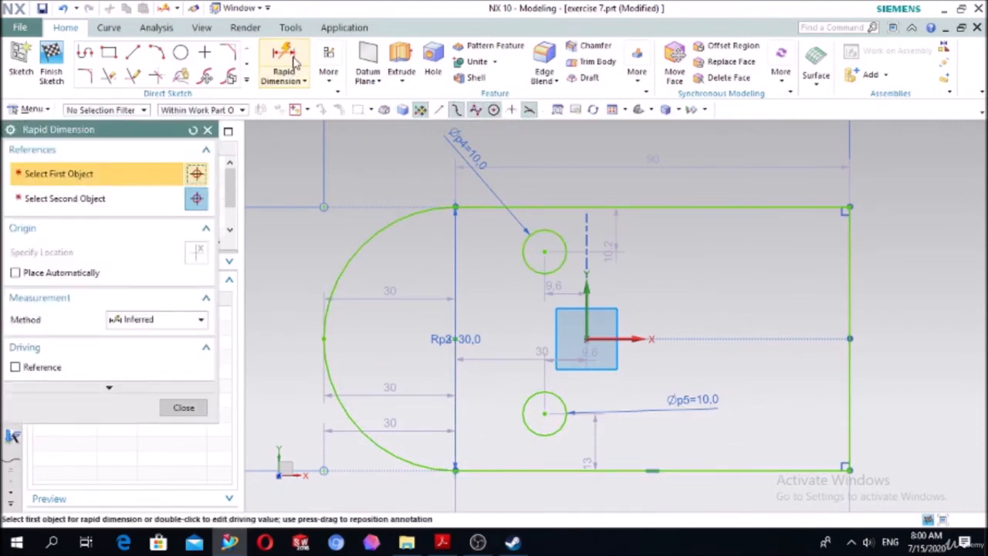
click(456, 338)
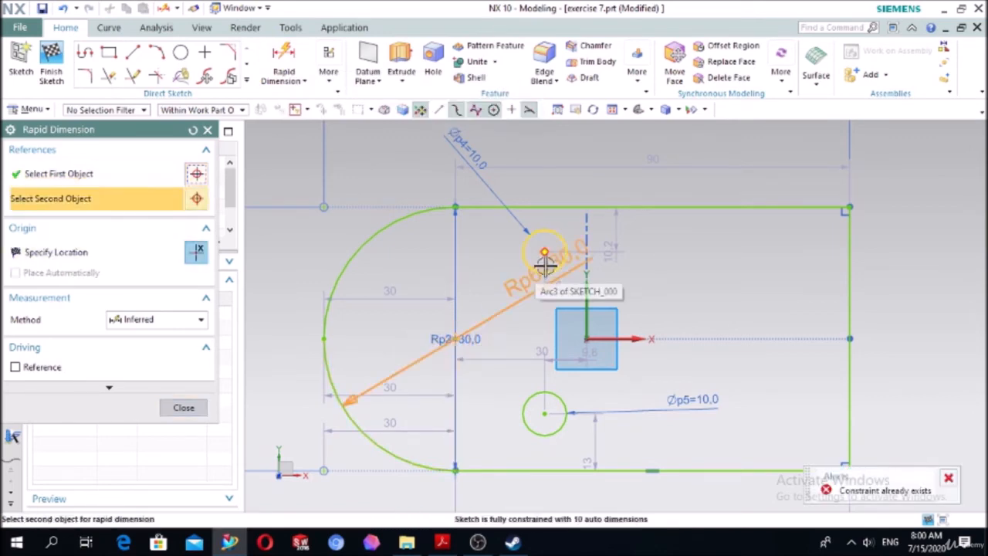
click(543, 257)
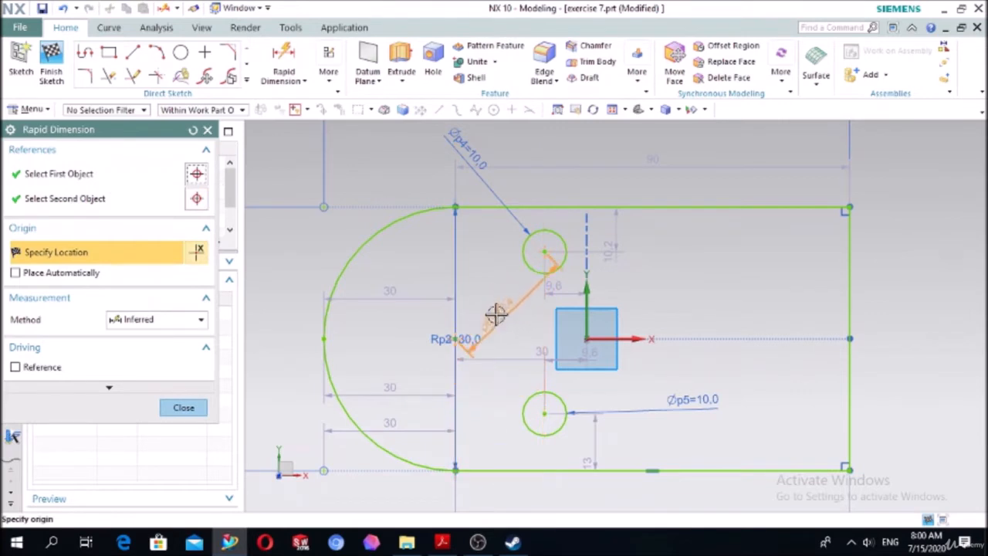
click(526, 126)
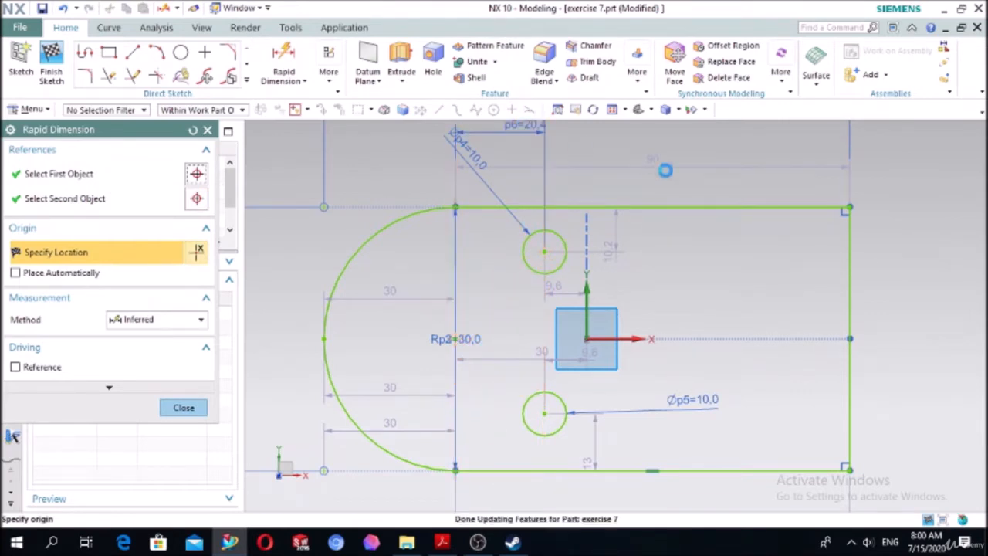
text(3)
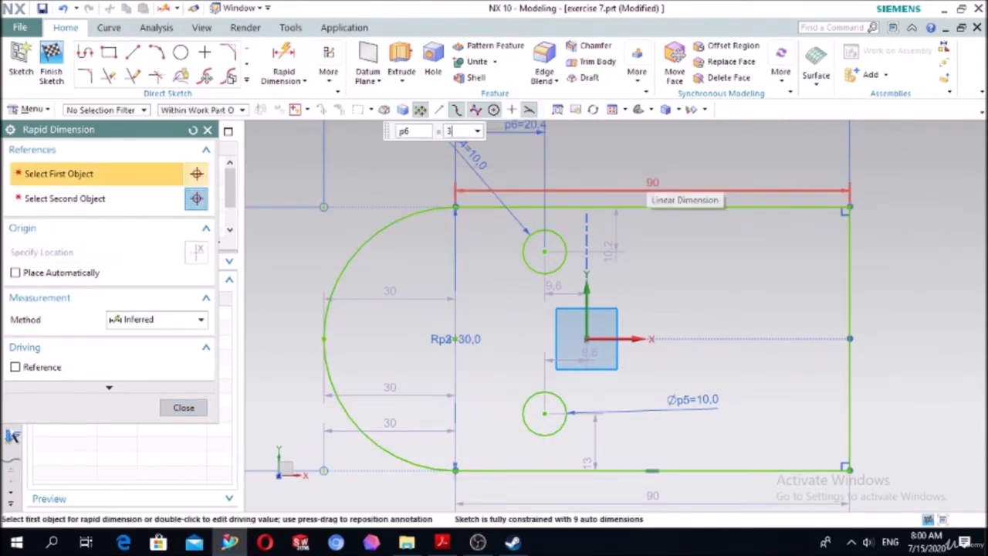
text(0)
key(Return)
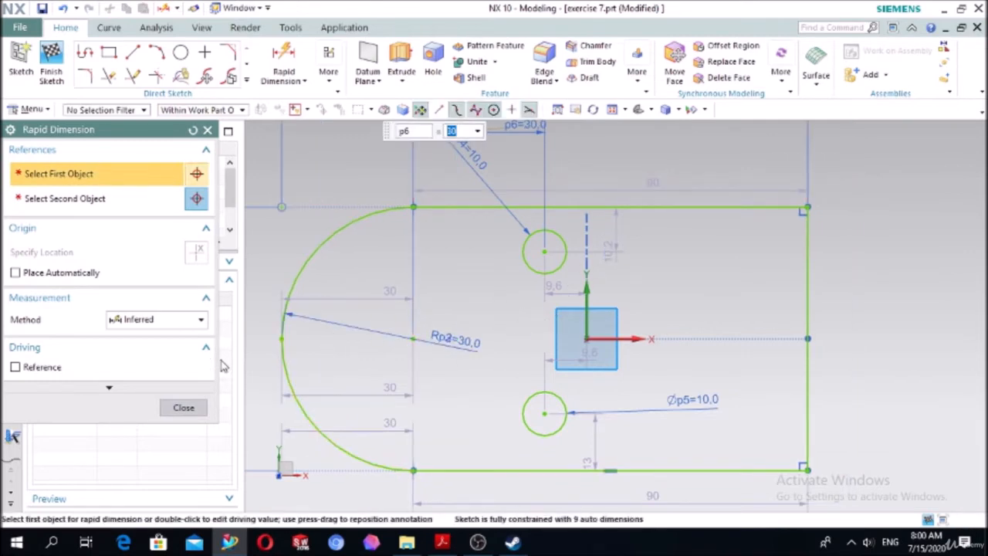
click(184, 407)
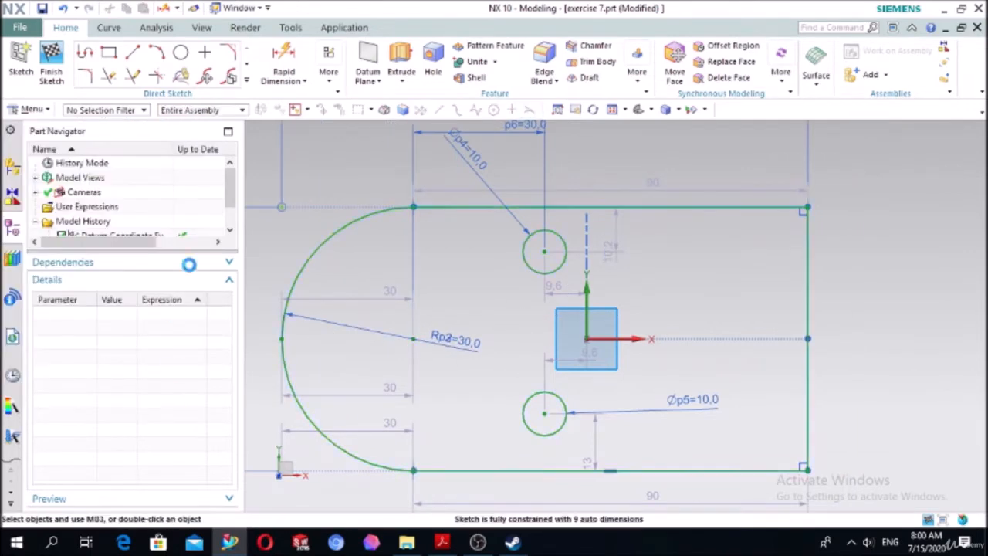
Sketch a rectangle of about 38 by 26 mm, tilted 45 degrees and centred on the rounded end's arc centre.
click(112, 53)
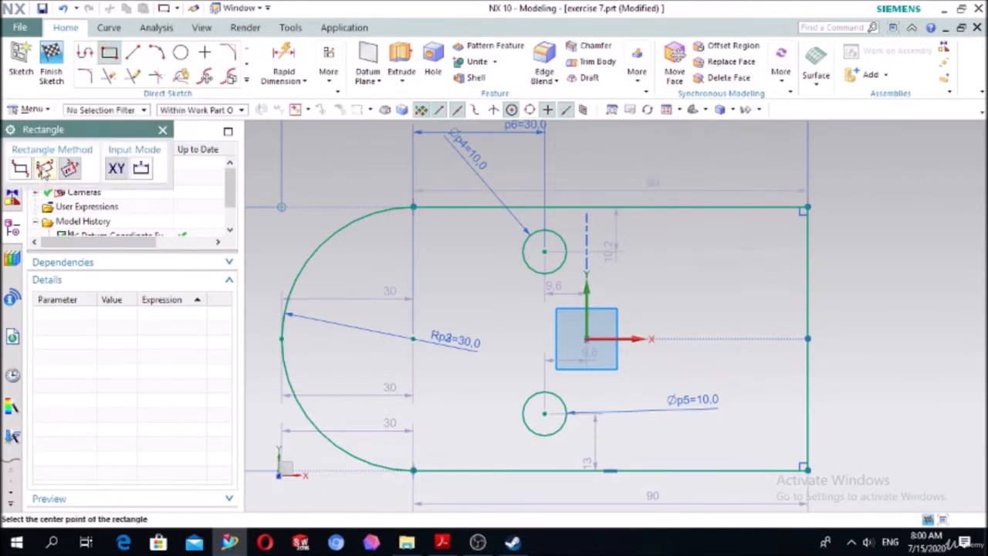
click(413, 339)
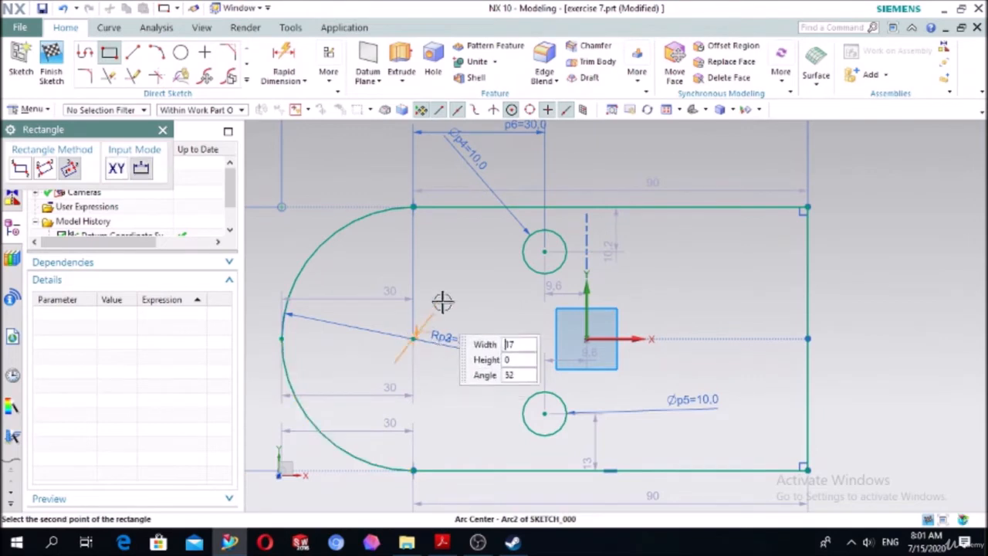
click(473, 281)
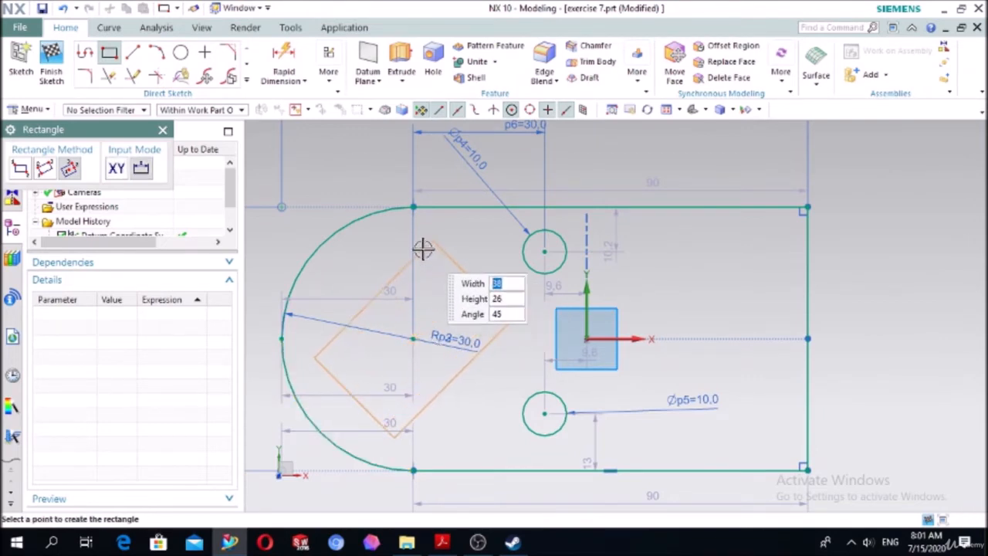
click(419, 247)
key(Escape)
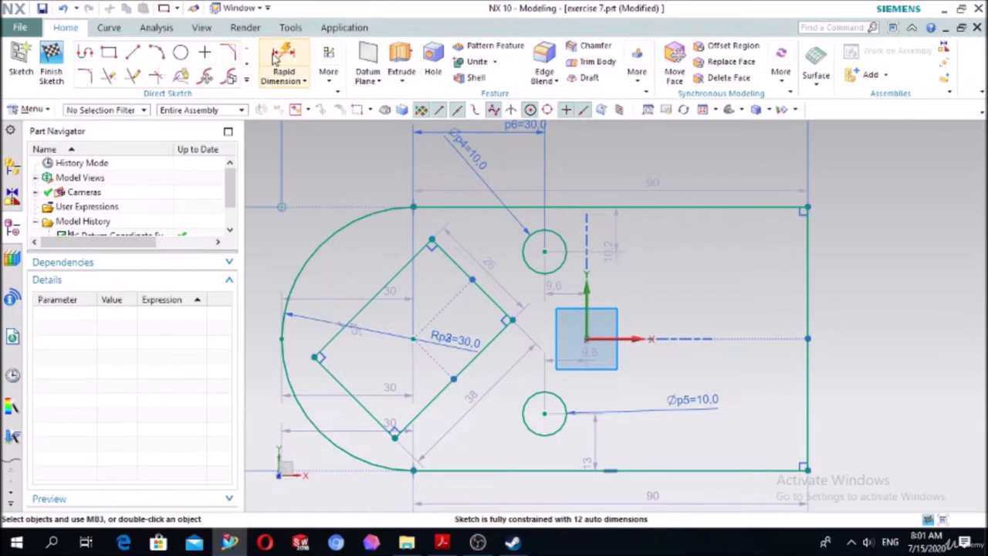
Dimension the tilted rectangle's vertical and horizontal spans between opposite corners to 30 mm each.
click(283, 61)
click(394, 438)
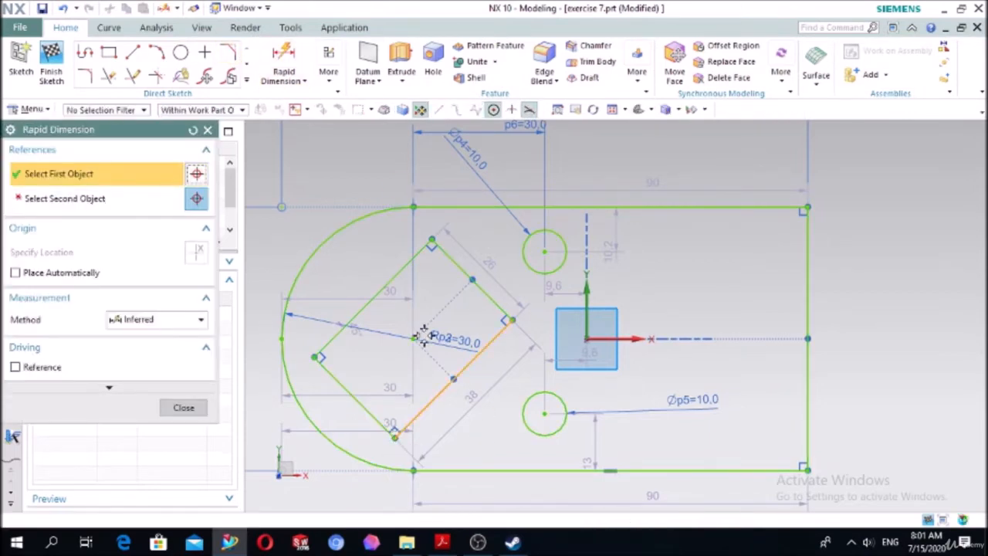
click(432, 242)
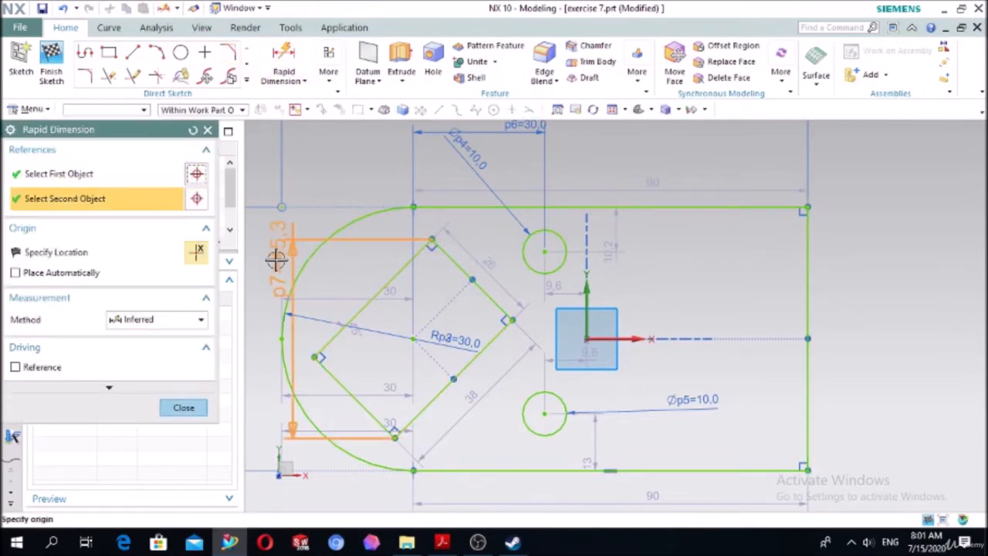
click(250, 313)
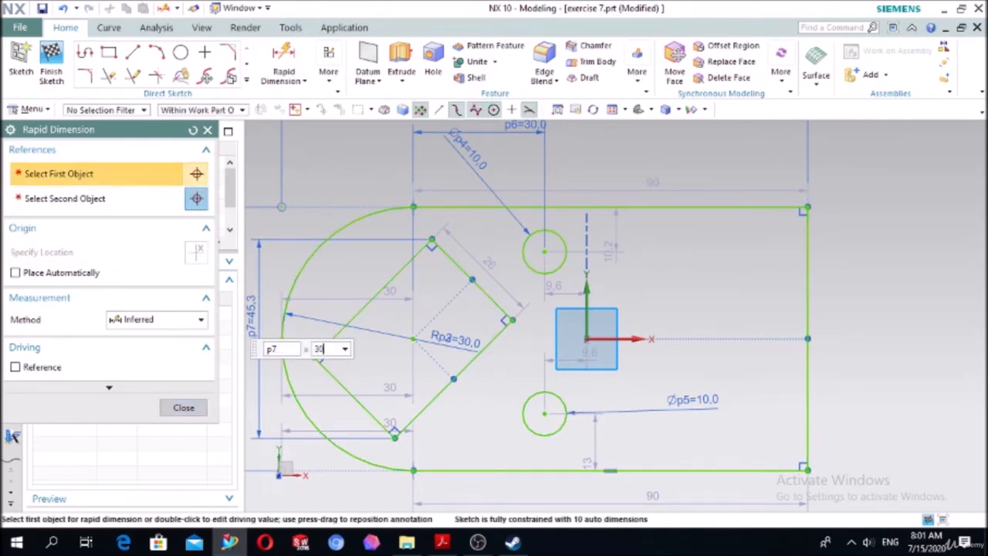
key(Return)
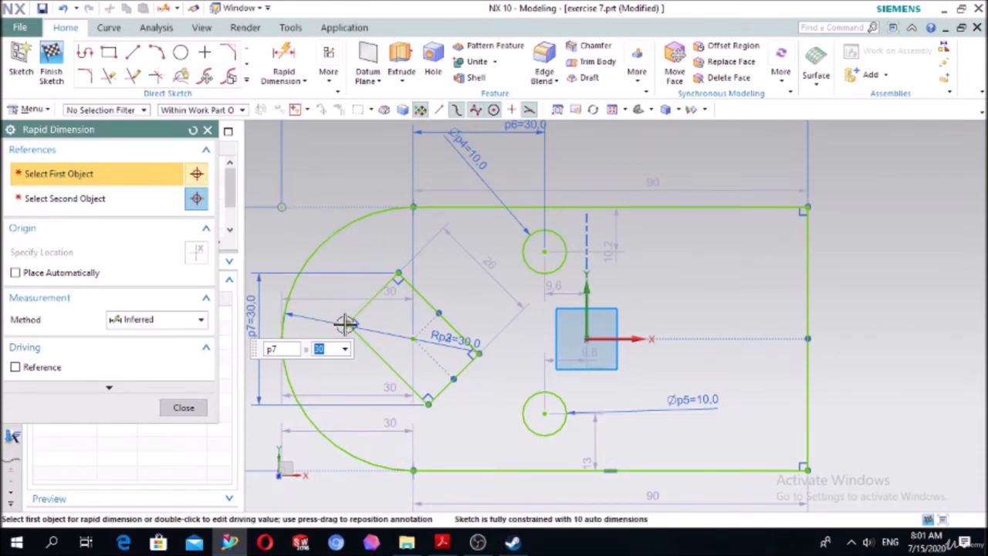
click(473, 357)
click(475, 354)
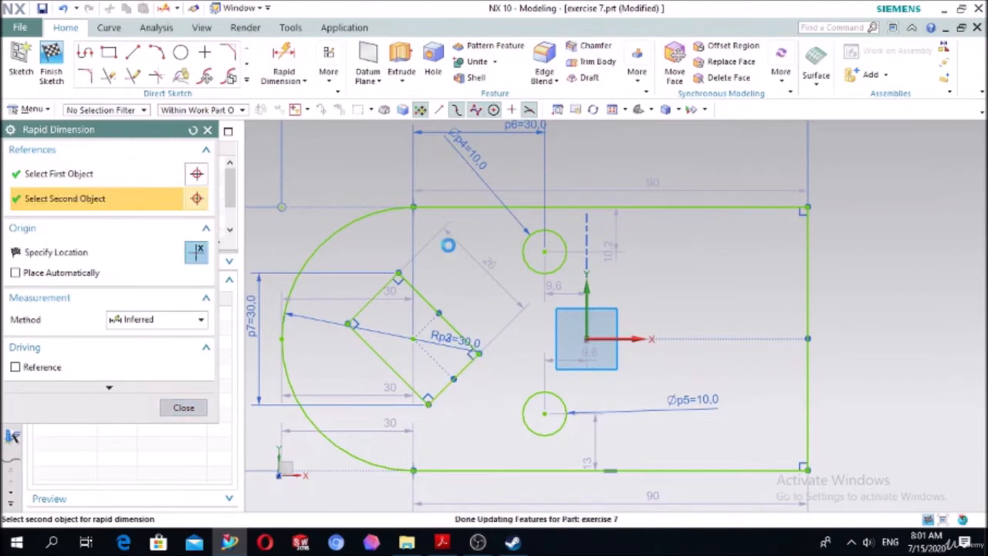
click(415, 155)
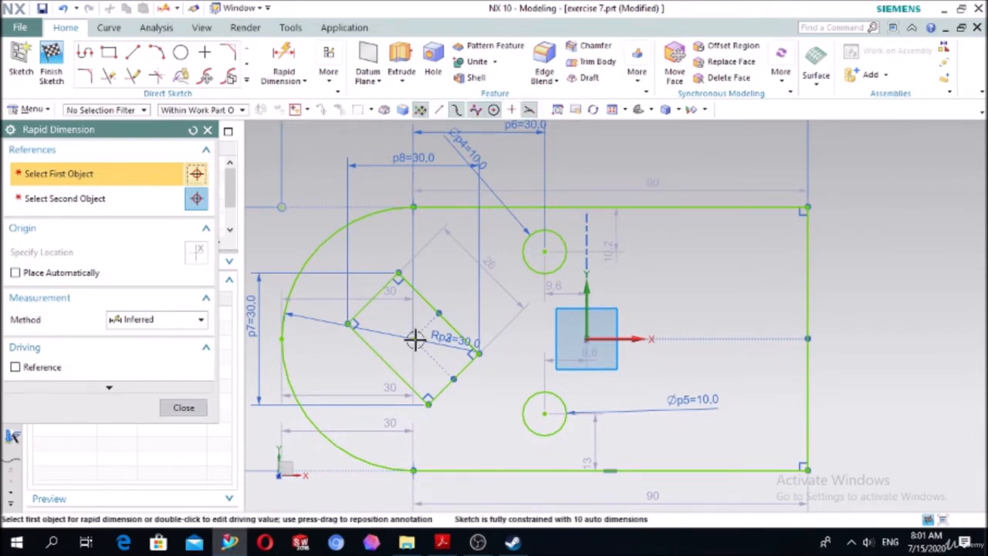
scroll(873, 276, down, 2)
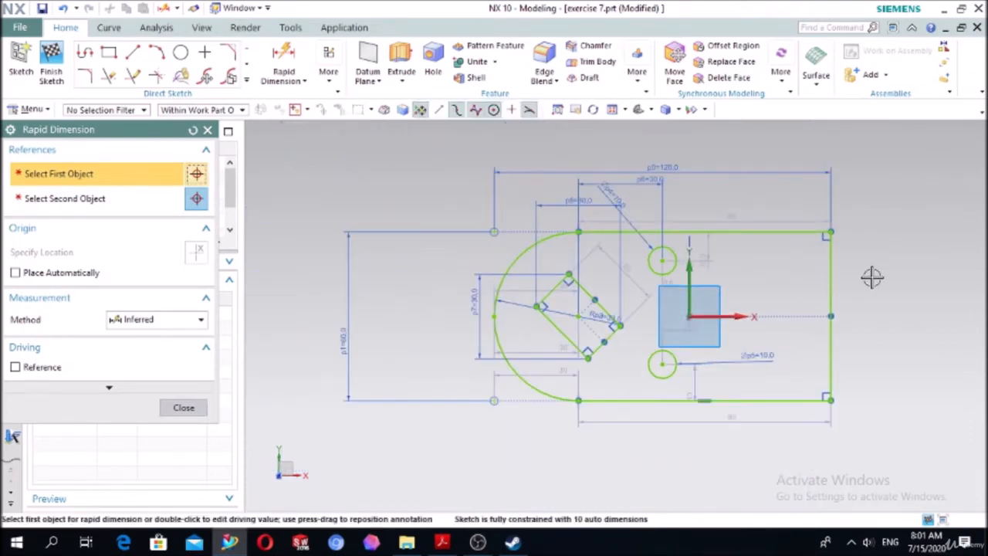
click(207, 128)
Sketch a horizontal line about 57 mm long and a shorter vertical line, crossing at the rounded end's arc centre.
click(134, 52)
scroll(567, 295, up, 3)
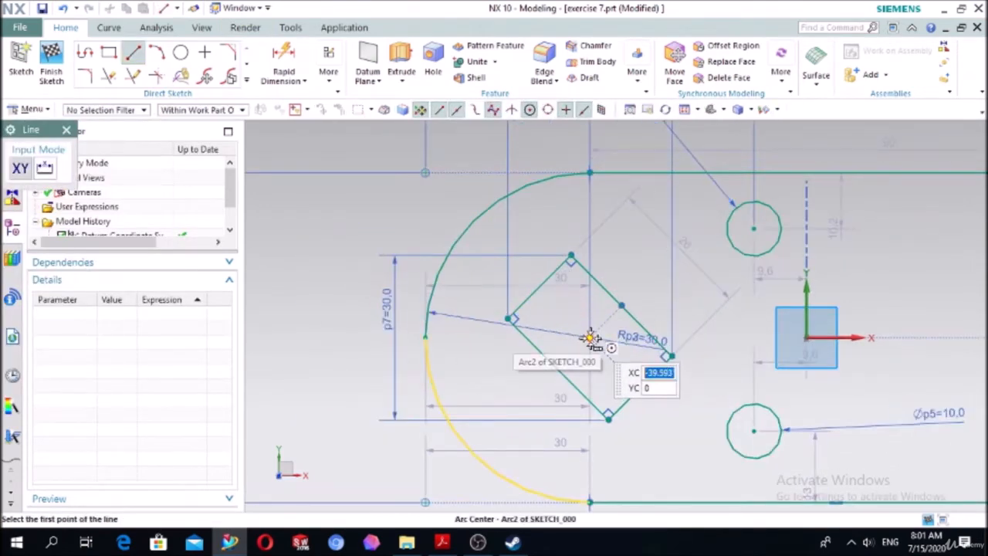
click(469, 340)
click(783, 337)
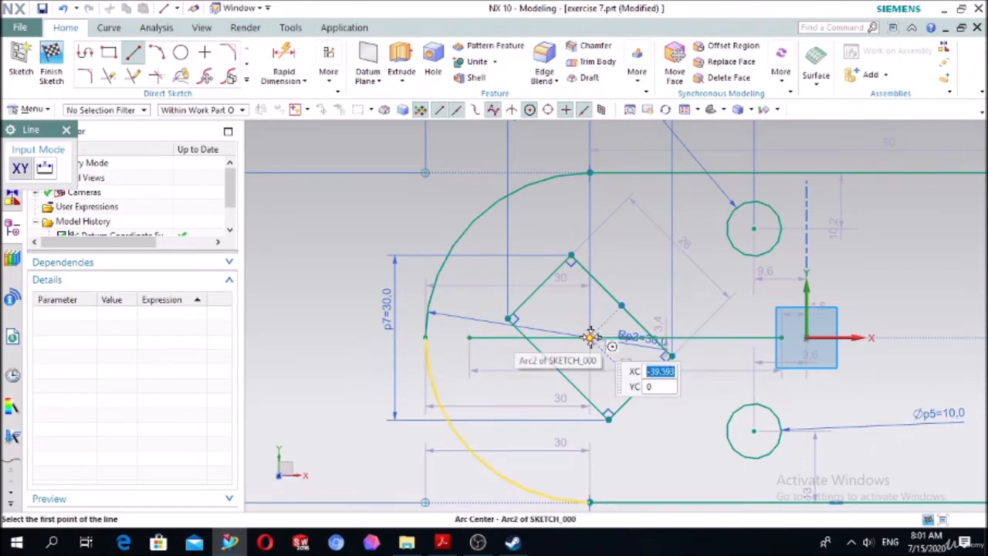
click(591, 458)
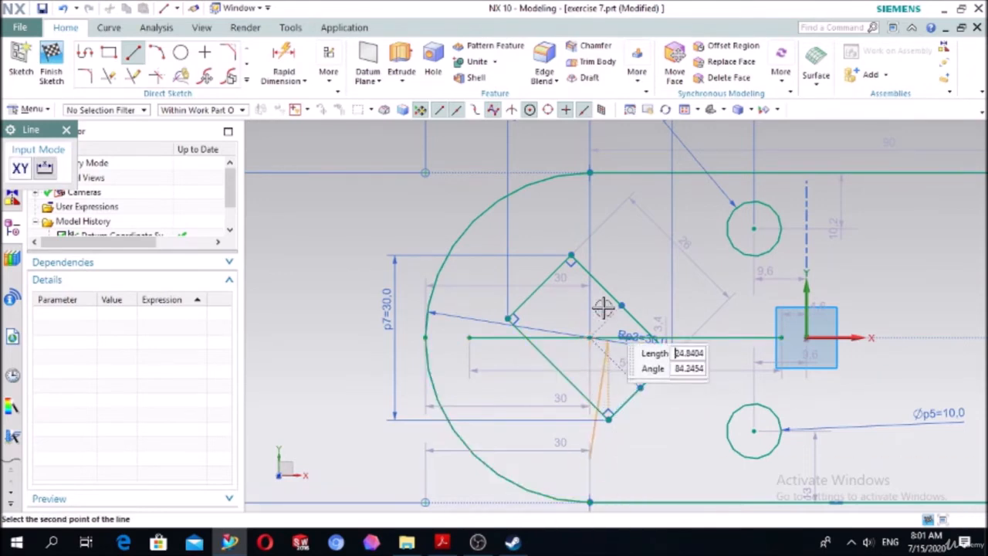
click(591, 210)
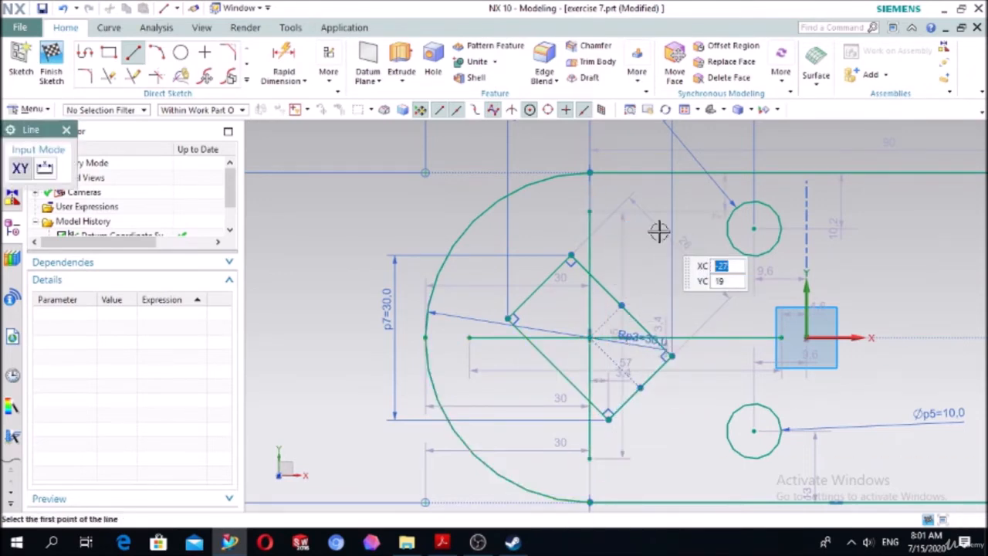
key(Escape)
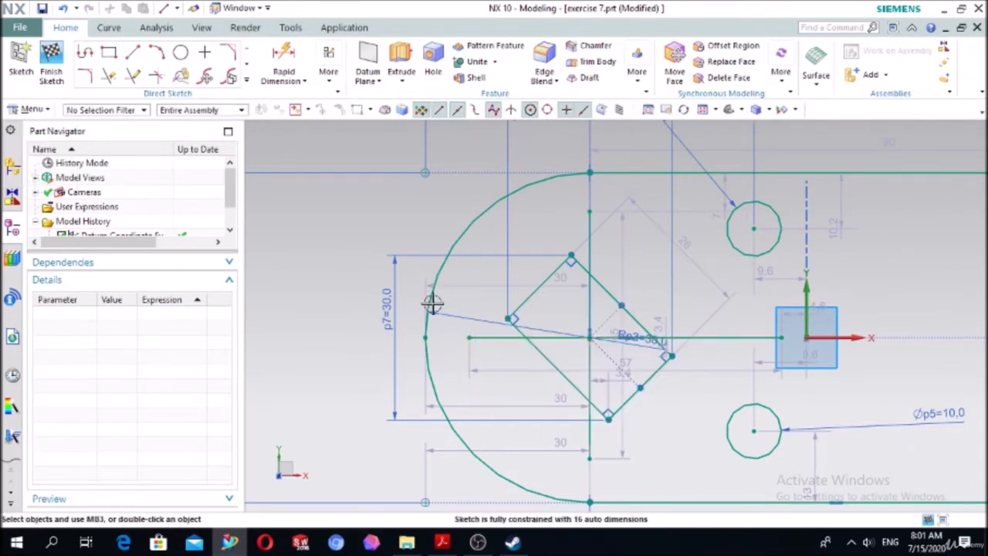
Convert the horizontal and vertical lines crossing at the arc centre into reference lines.
click(478, 337)
click(557, 293)
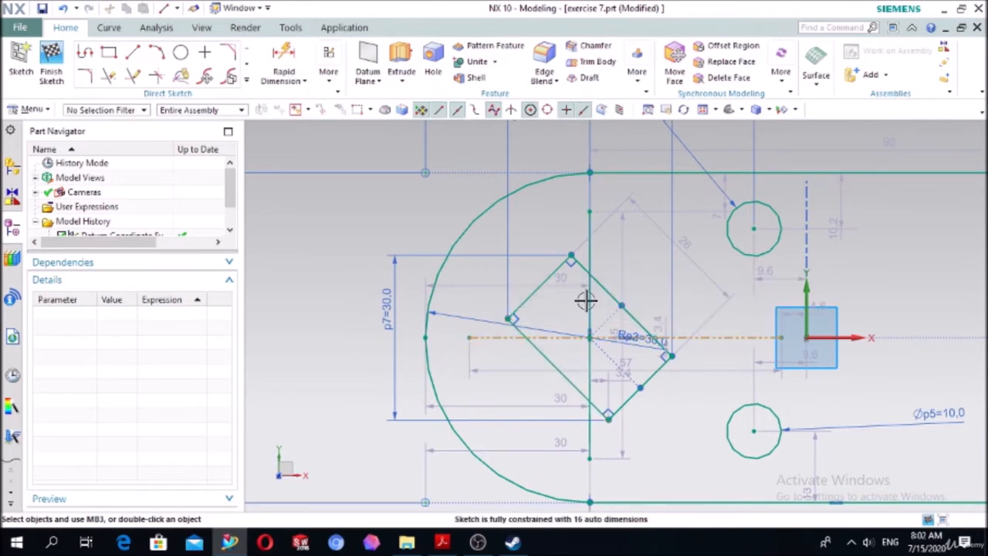
click(589, 298)
click(616, 275)
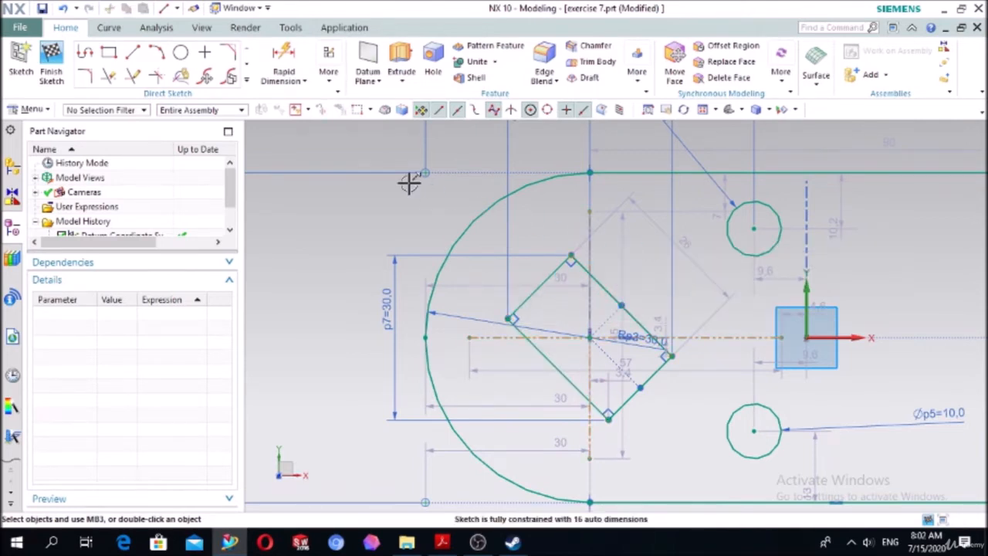
Enable the Fixed constraint and fix the vertical reference line's upper endpoint and the horizontal reference line's left endpoint.
key(c)
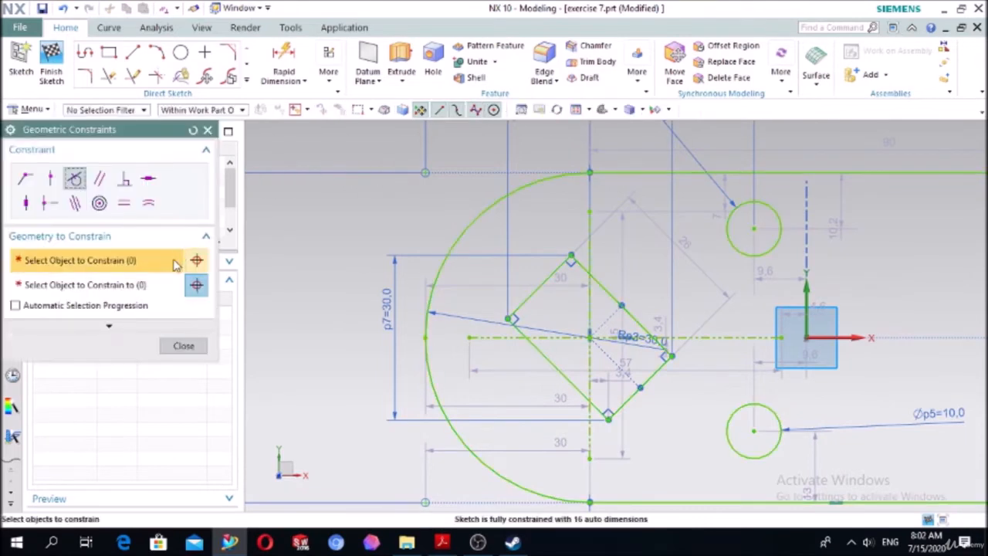
click(111, 330)
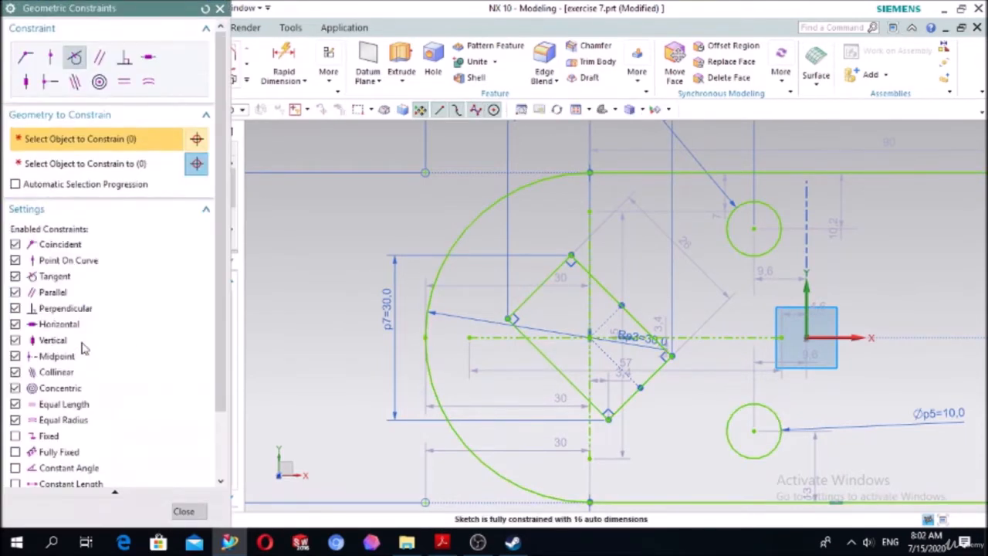
click(14, 436)
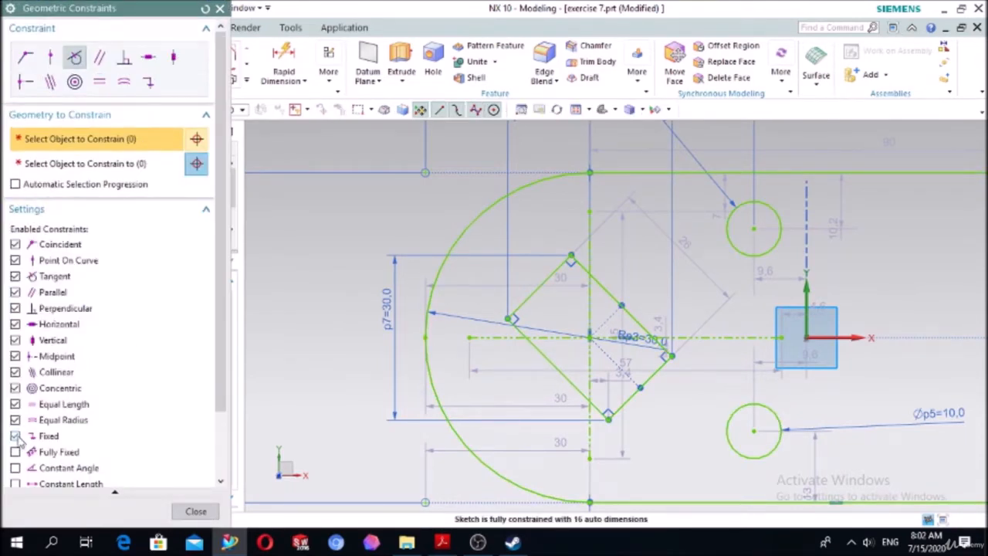
click(147, 82)
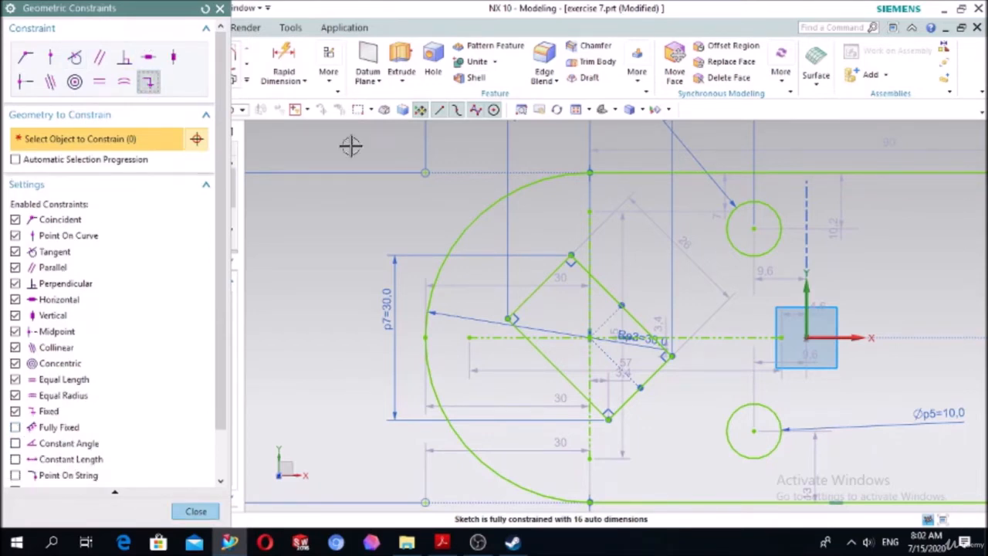
click(591, 214)
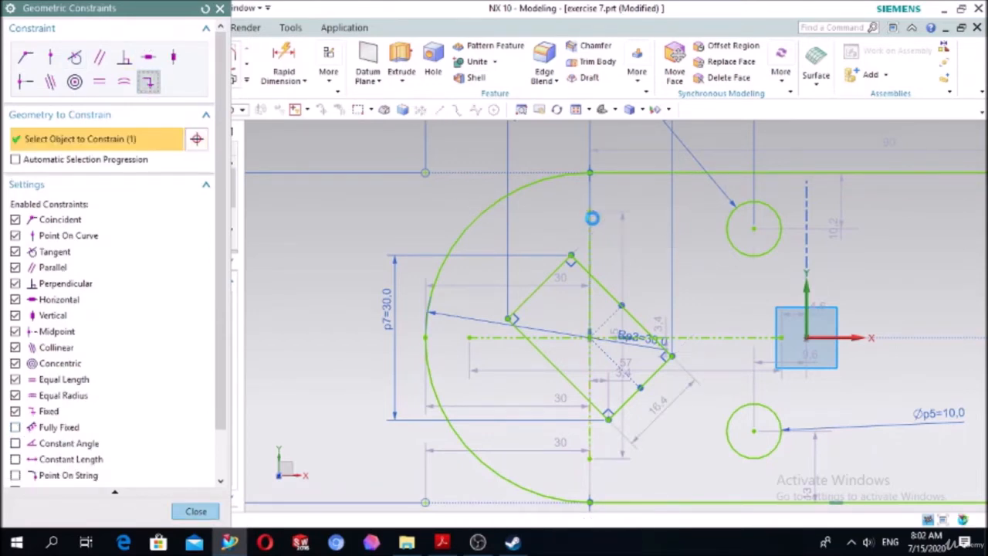
click(473, 337)
click(219, 7)
Constrain the tilted rectangle's upper corner to the vertical reference line with Point On Curve.
key(c)
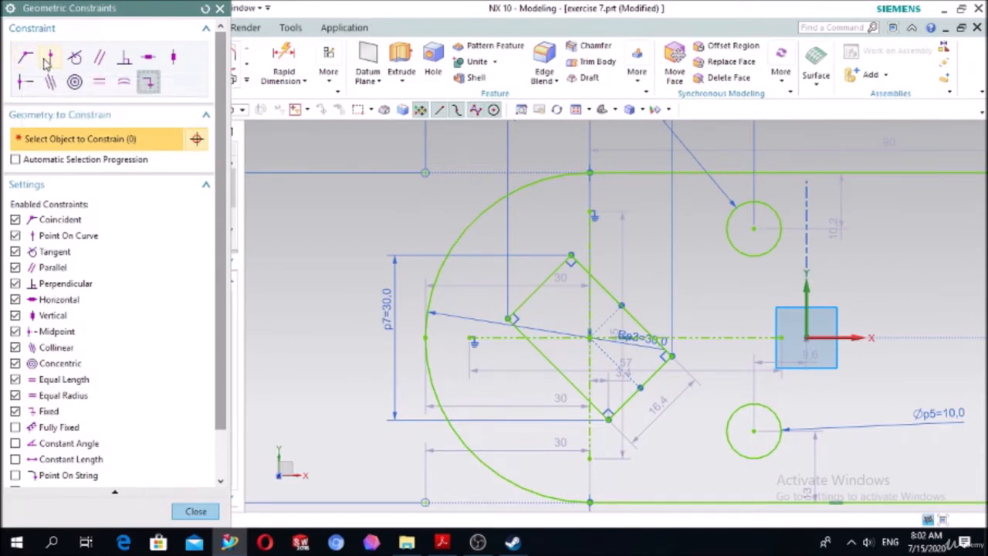
click(48, 60)
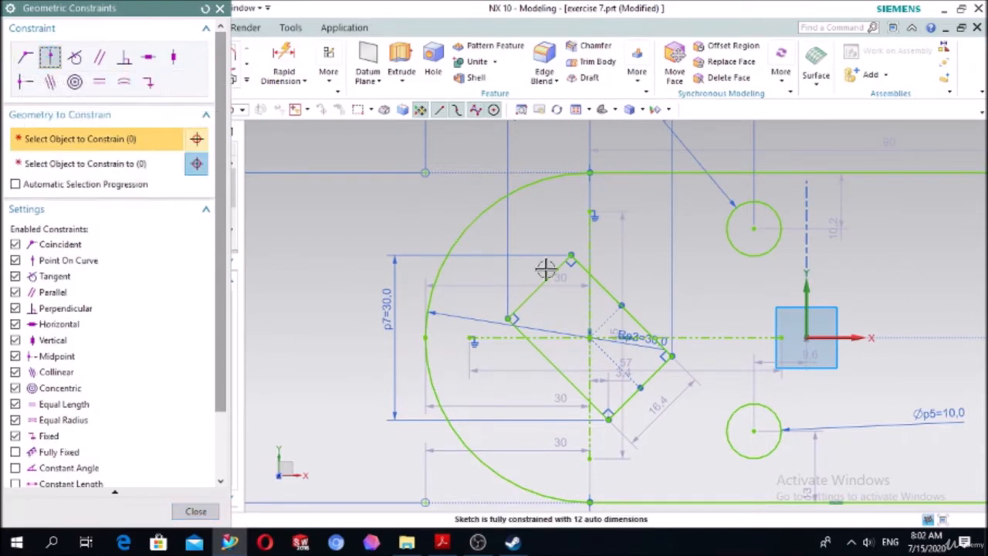
click(571, 253)
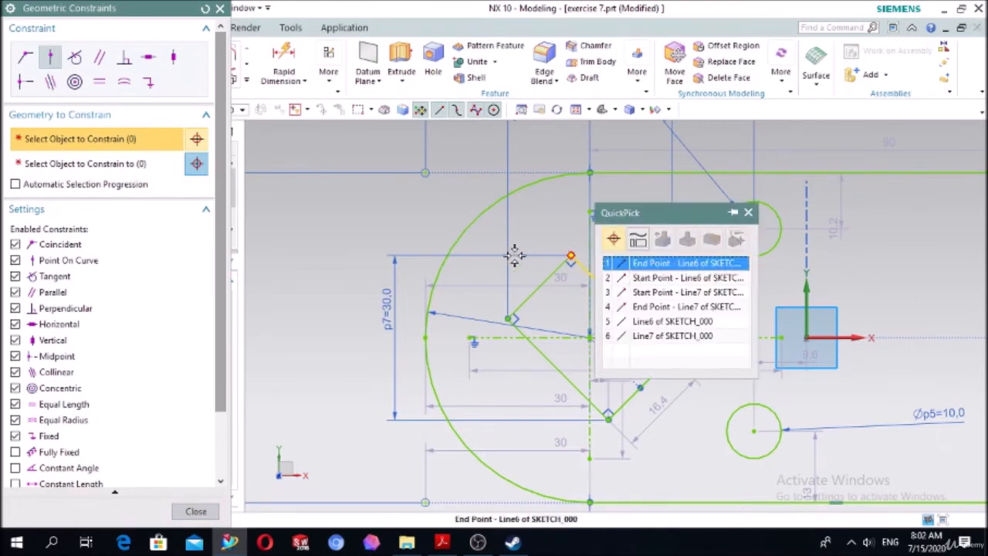
click(610, 261)
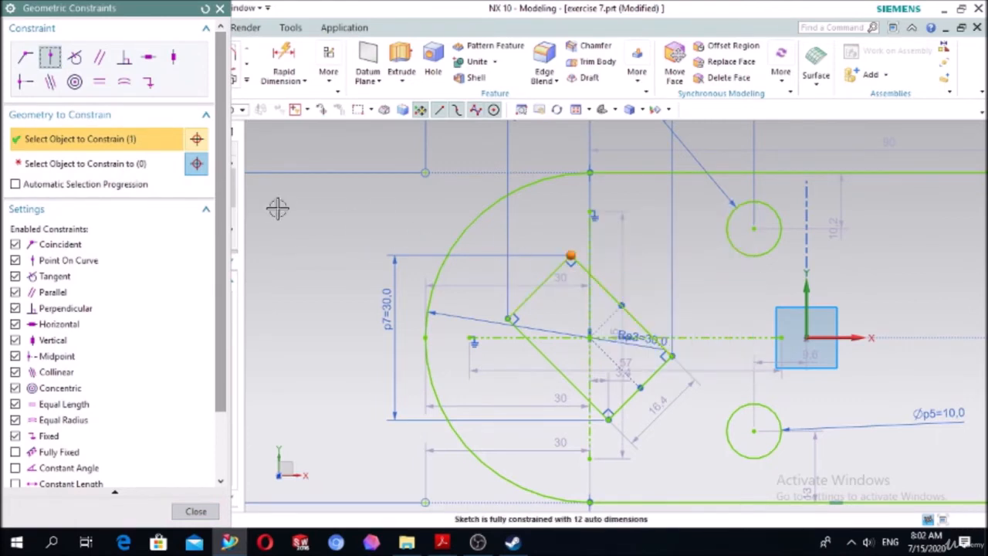
click(147, 164)
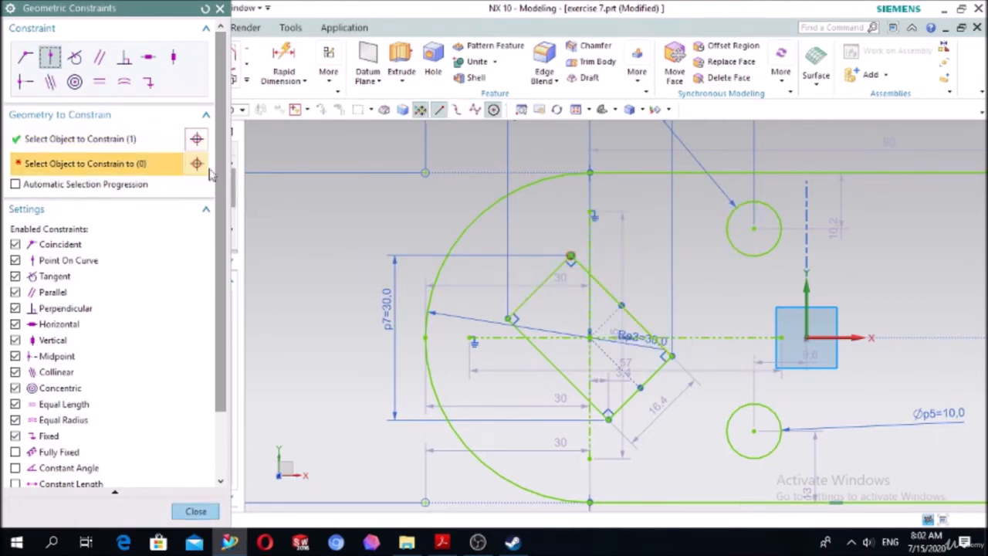
click(591, 221)
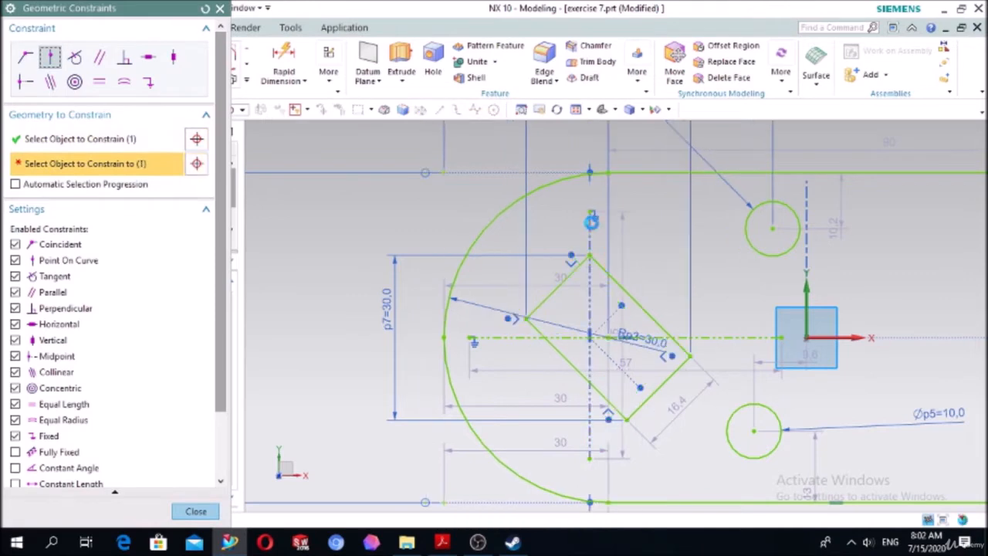
Constrain the tilted rectangle's left corner to the horizontal reference line with Point On Curve.
click(521, 317)
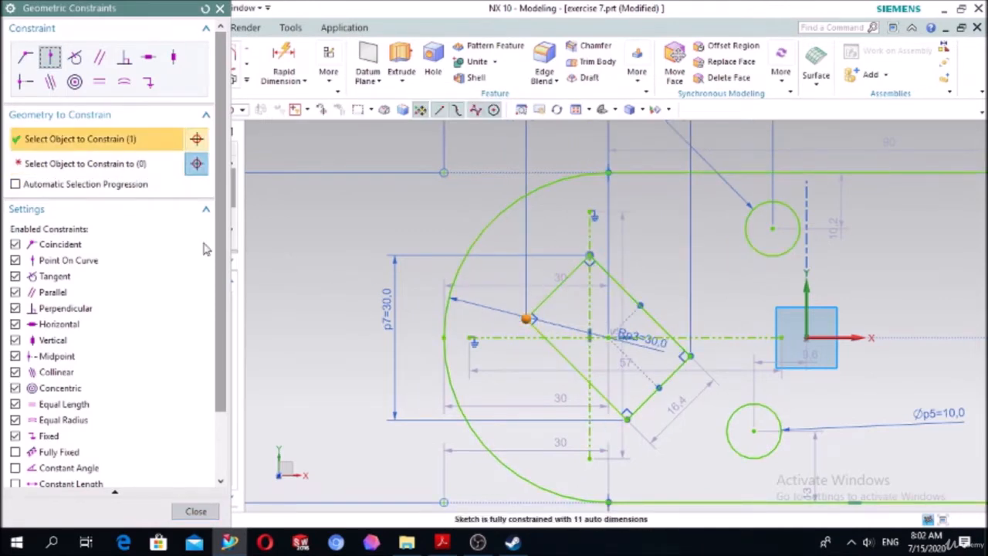
click(135, 175)
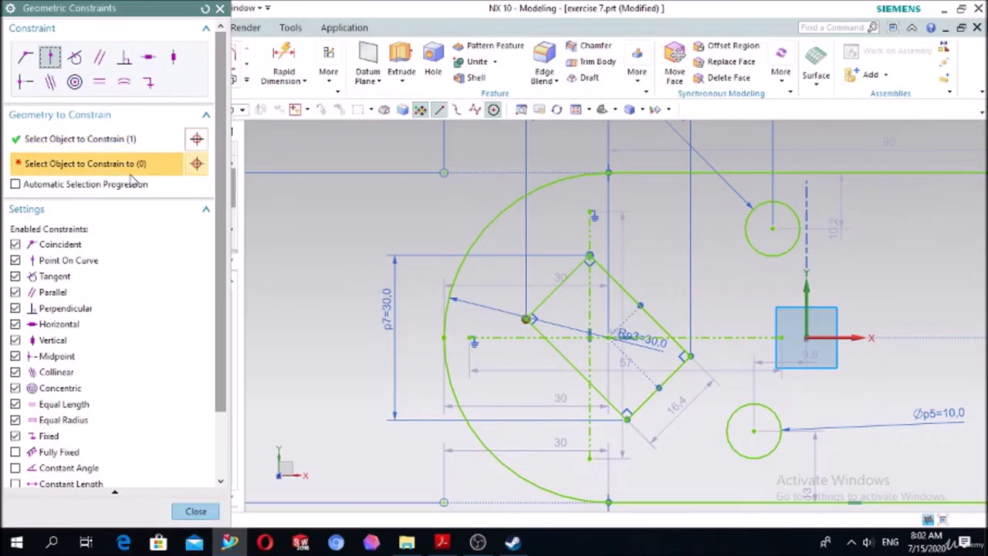
Constrain the diamond's left corner to lie on the horizontal construction centreline.
click(489, 340)
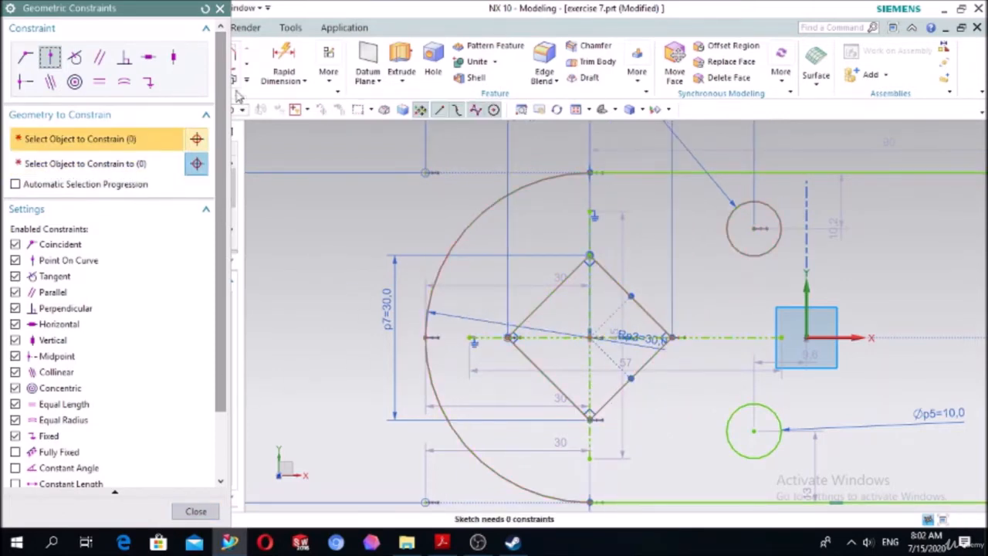
click(220, 7)
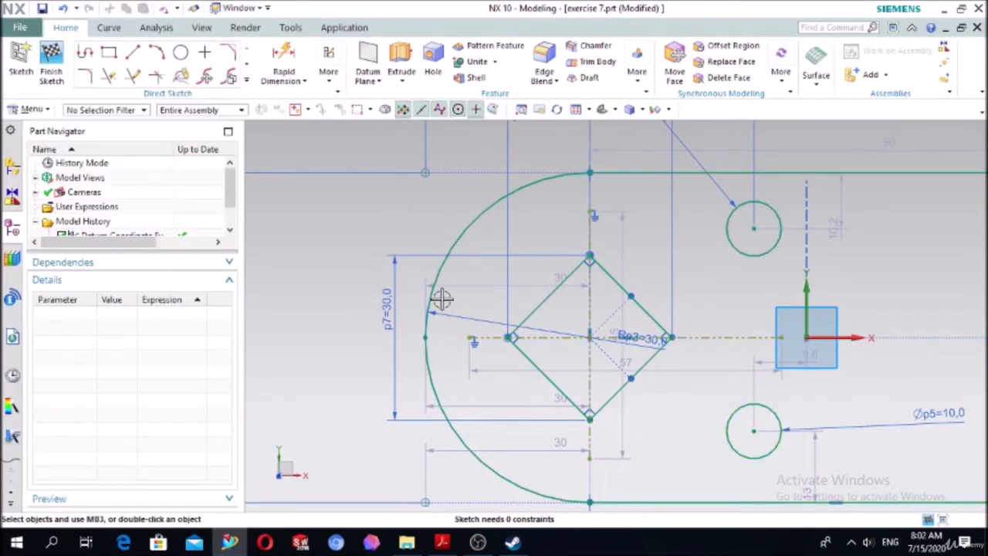
Compare the whole plate sketch with the dimensioned part drawing in NX CAD-2.pdf in Adobe Acrobat Reader.
scroll(805, 276, down, 3)
scroll(805, 275, up, 3)
scroll(801, 271, down, 1)
scroll(804, 269, down, 1)
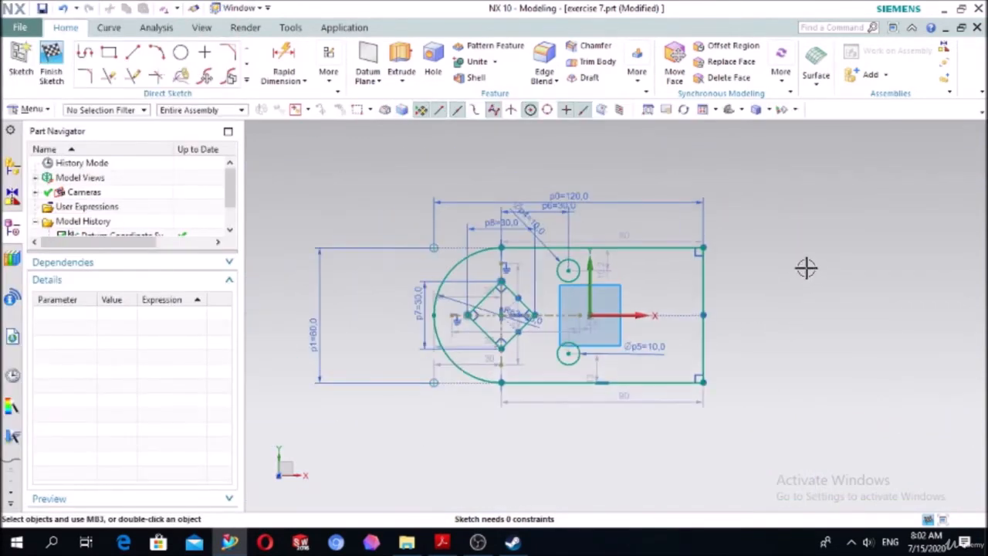
scroll(514, 175, up, 2)
scroll(547, 315, down, 2)
scroll(587, 447, up, 1)
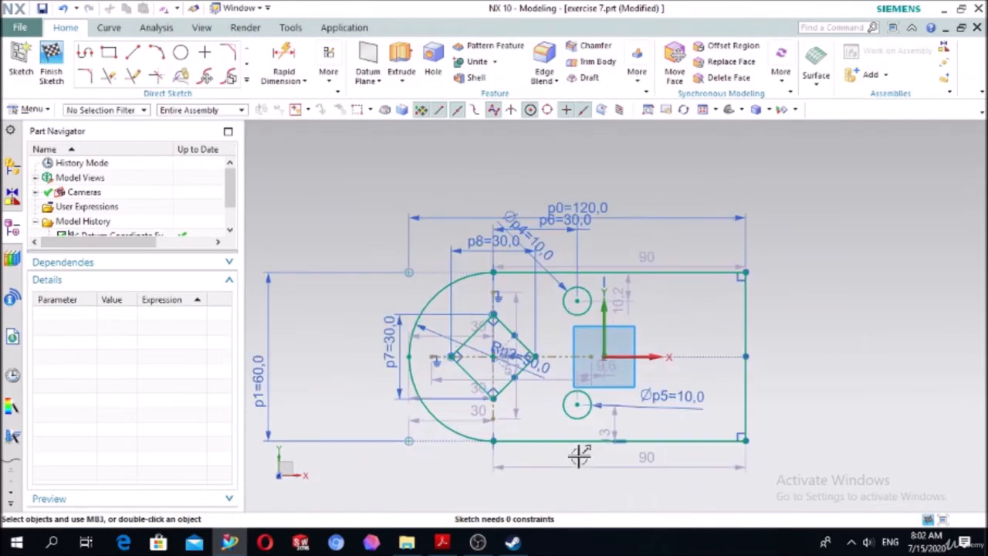
click(443, 543)
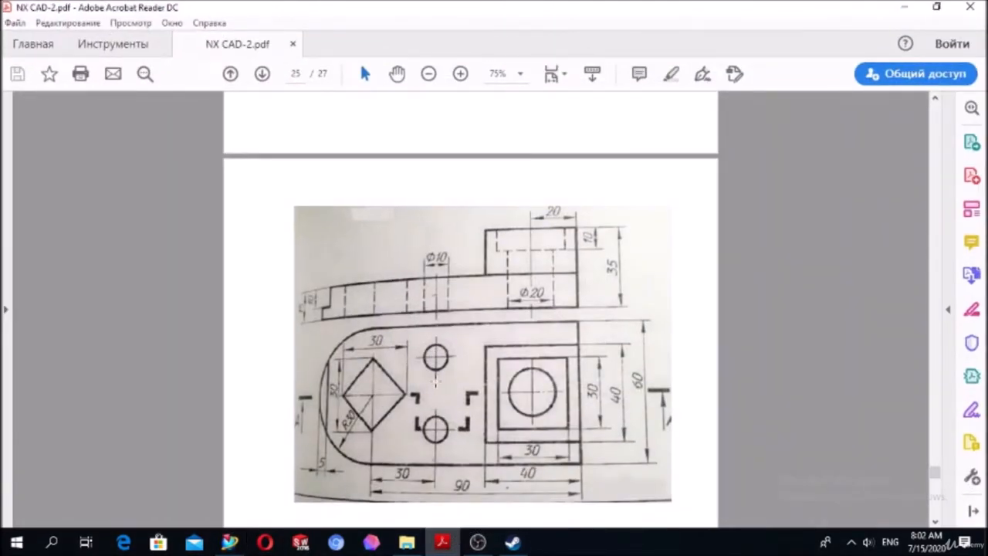
click(443, 543)
click(442, 543)
click(442, 543)
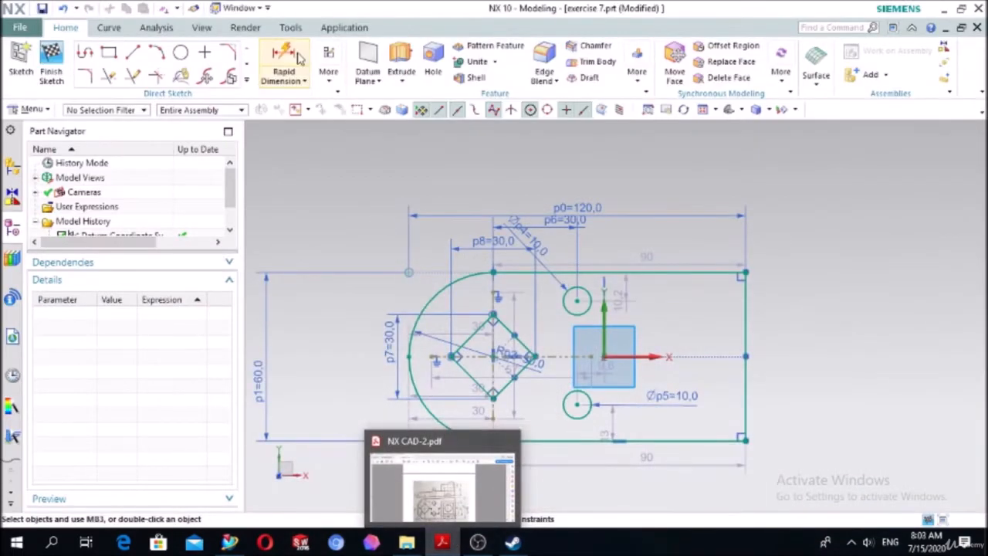
Extrude the plate sketch 15 mm upward, including the diamond cutout and both round holes.
click(400, 58)
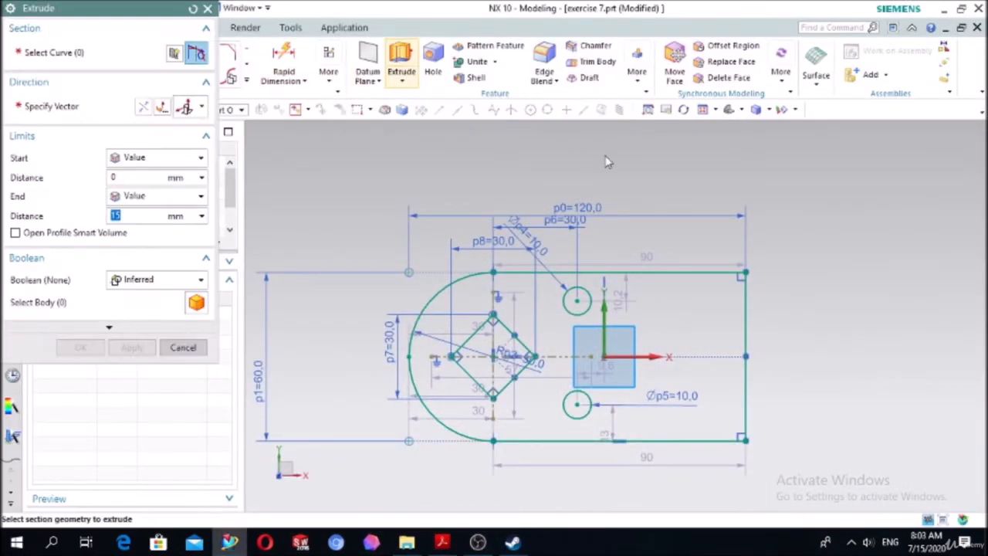
middle_drag(808, 304, 804, 235)
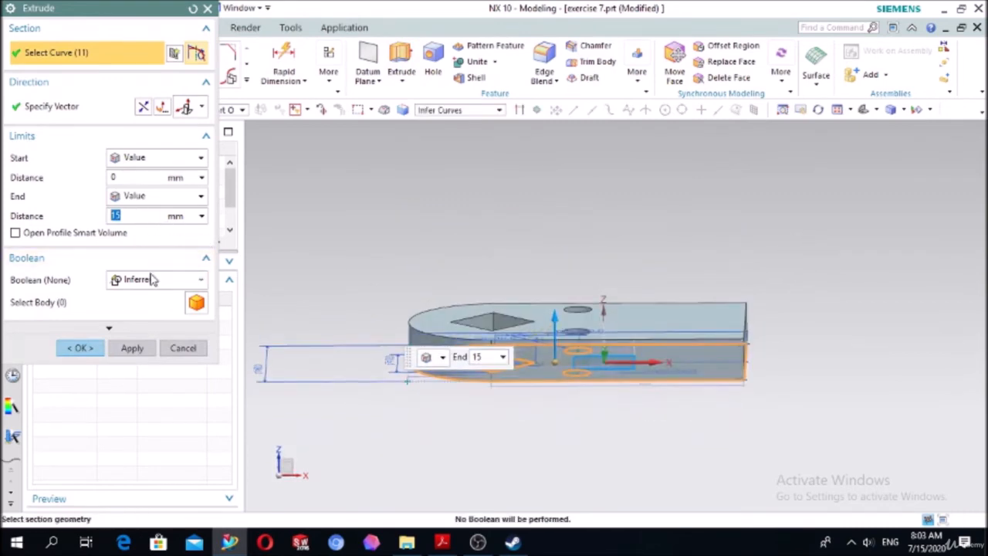
click(95, 347)
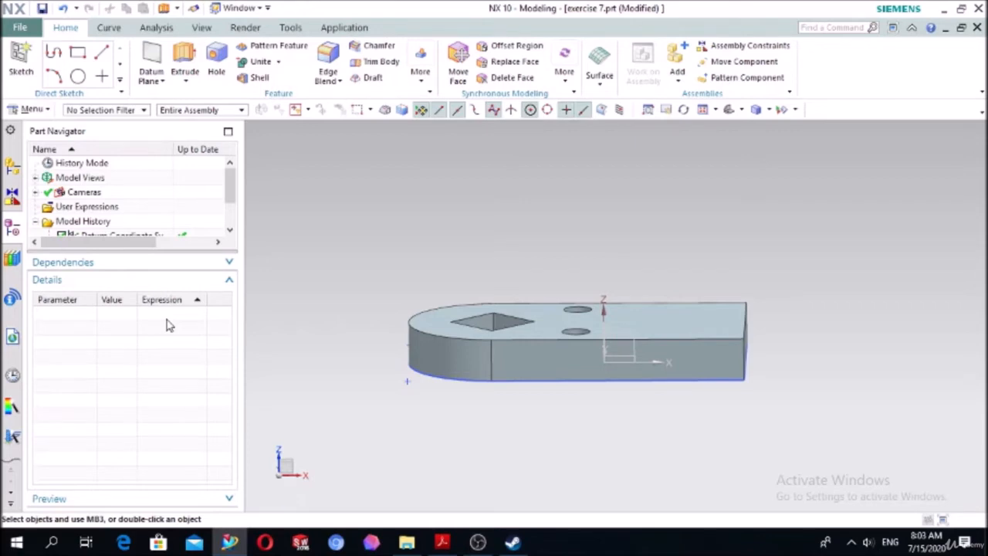
Start a new sketch on the plate's top face.
middle_drag(432, 258, 438, 280)
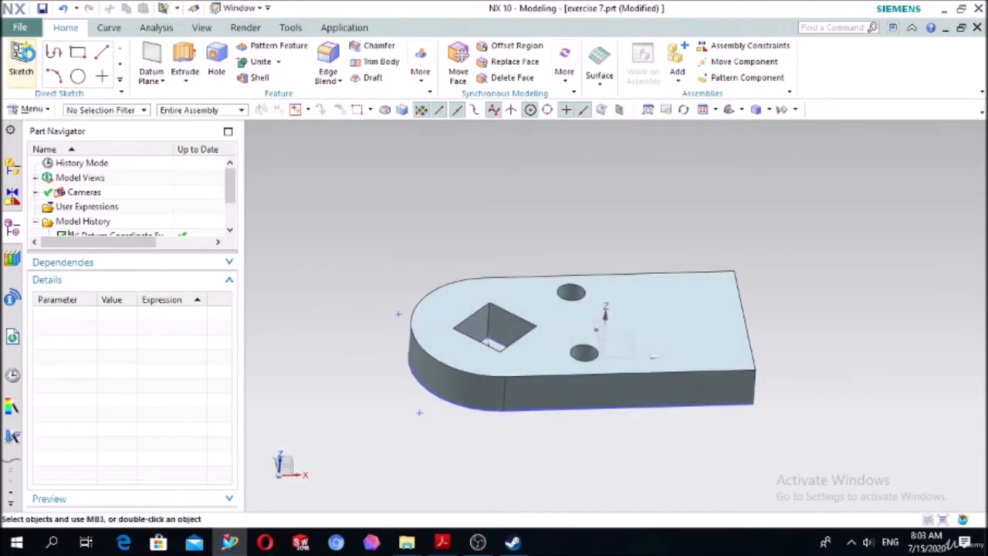
click(22, 55)
click(449, 298)
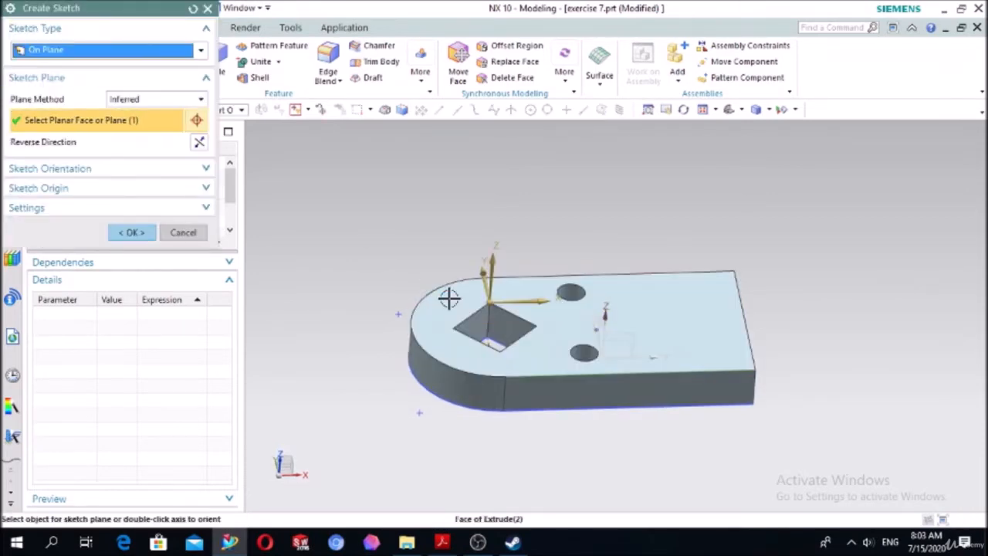
click(134, 234)
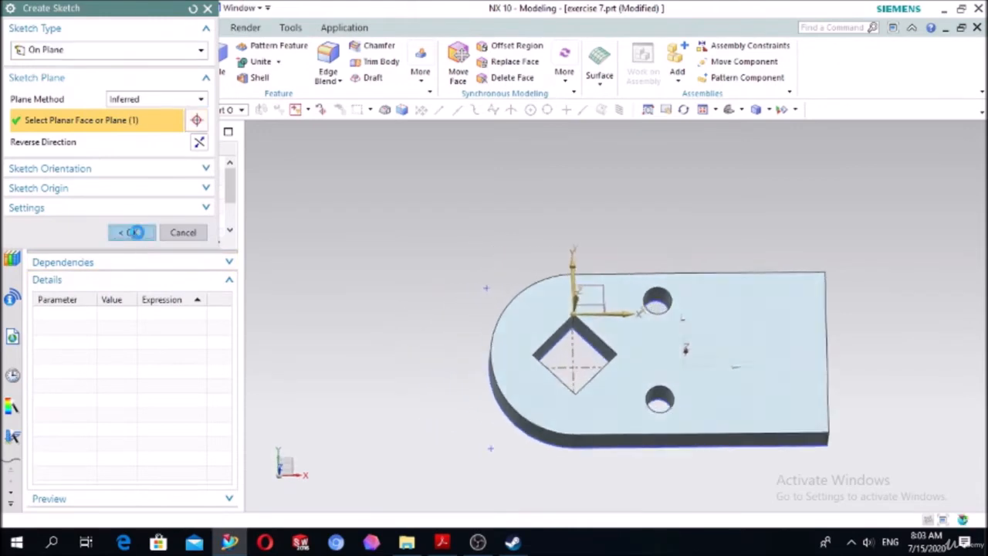
Check the part drawing, then sketch a line across the rounded end, ending on the arc edge, about 8.4 mm in from the tip.
click(441, 542)
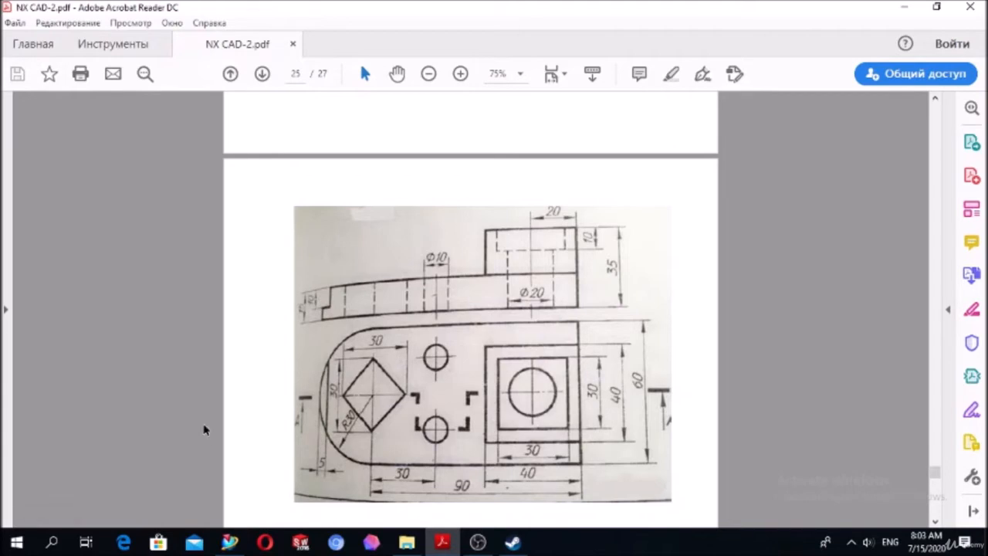
click(442, 542)
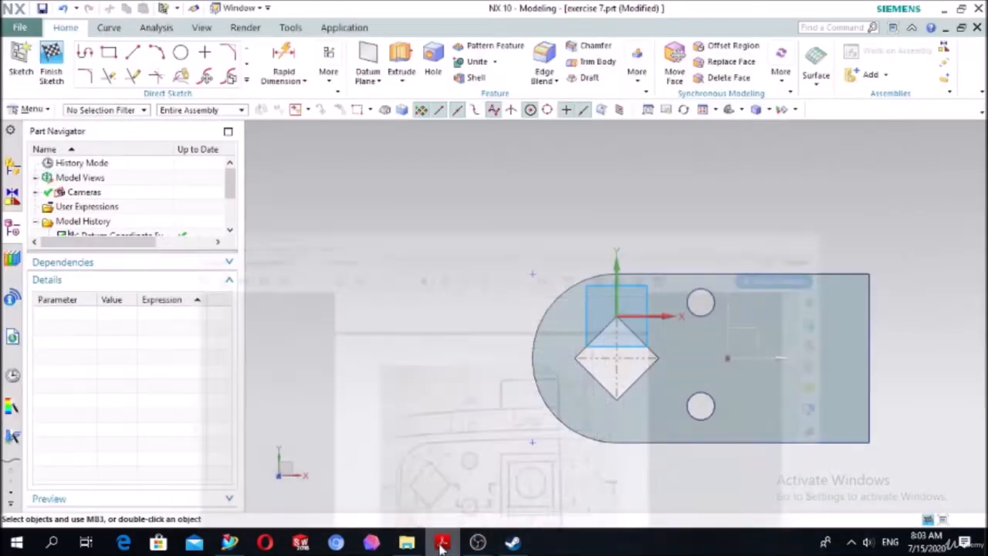
click(134, 53)
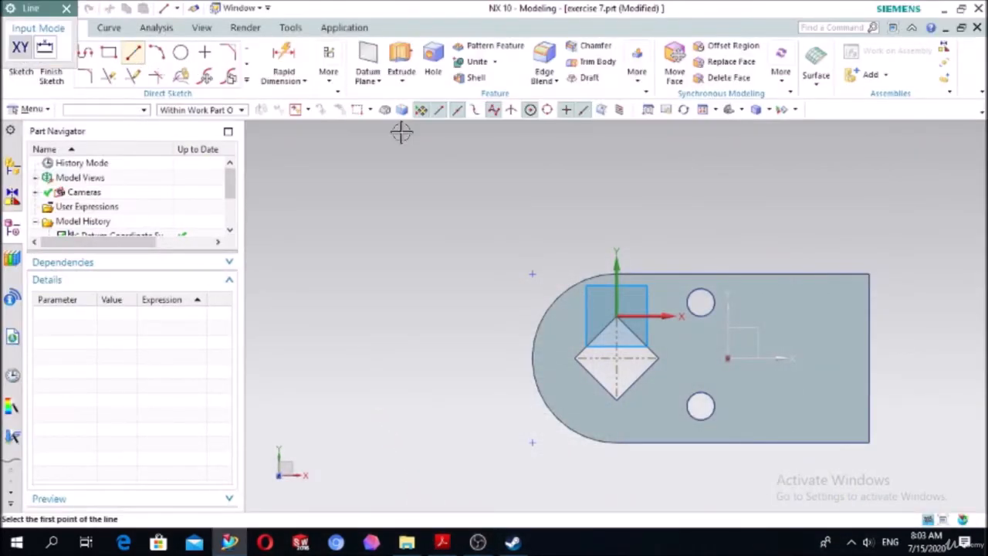
scroll(549, 291, up, 3)
scroll(582, 322, down, 4)
scroll(611, 371, up, 3)
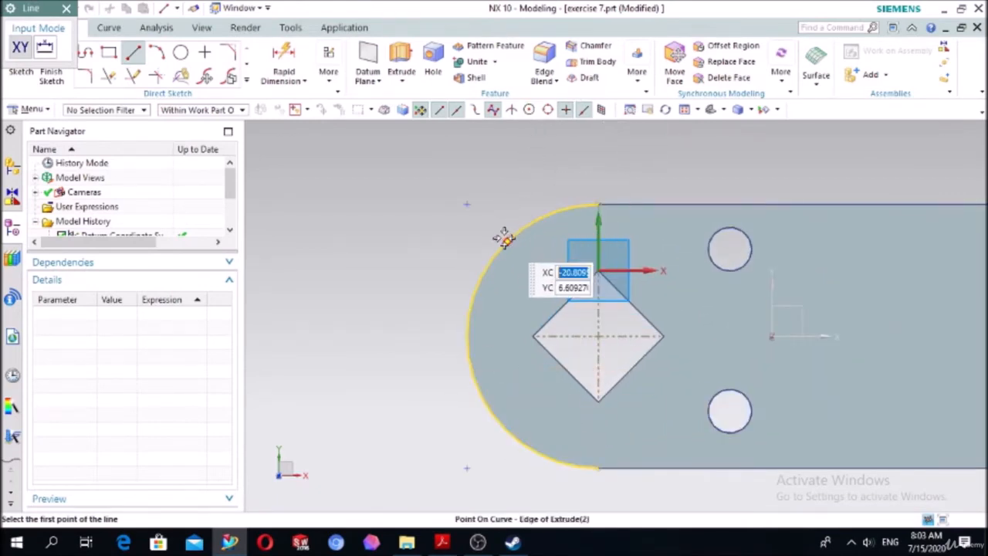
click(506, 241)
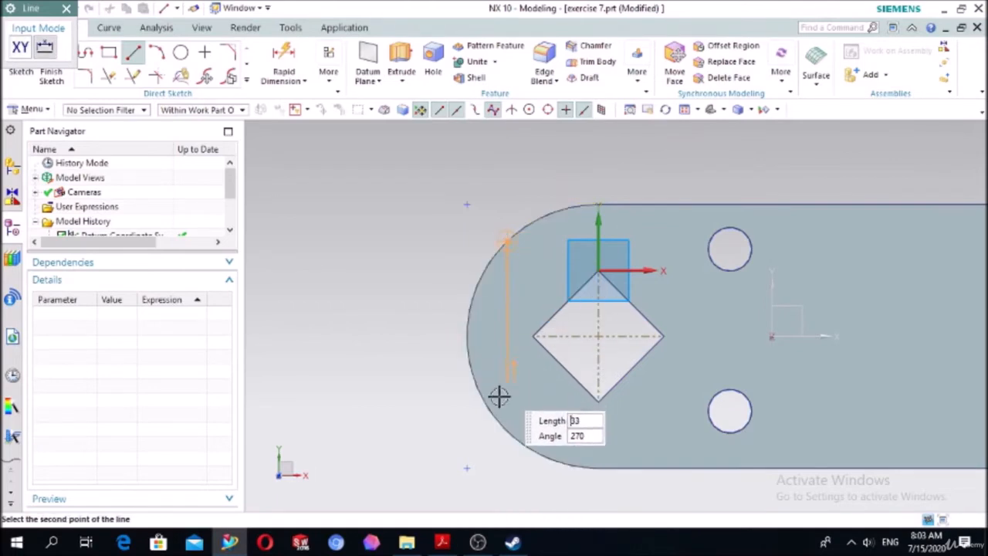
click(498, 427)
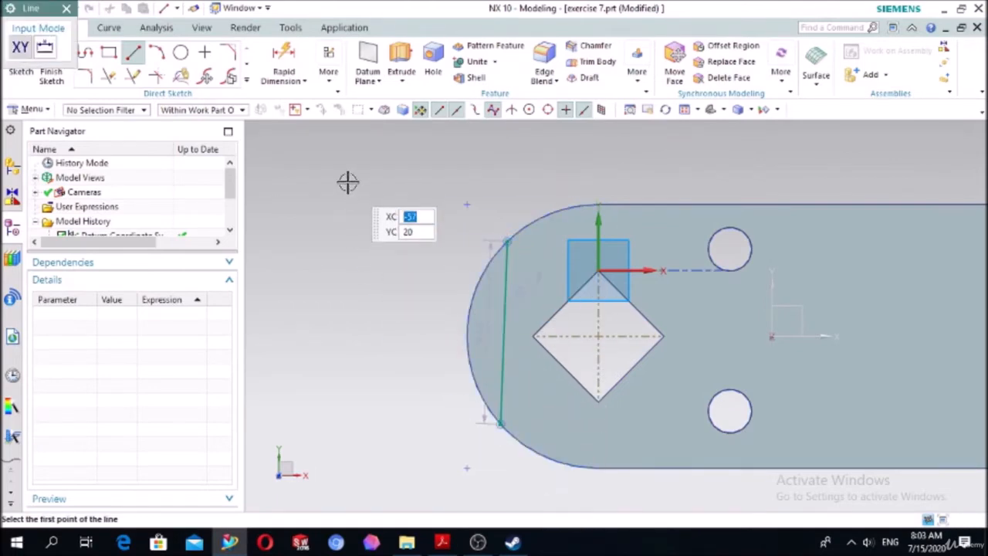
Apply a Vertical constraint to the line across the rounded end.
key(Escape)
key(c)
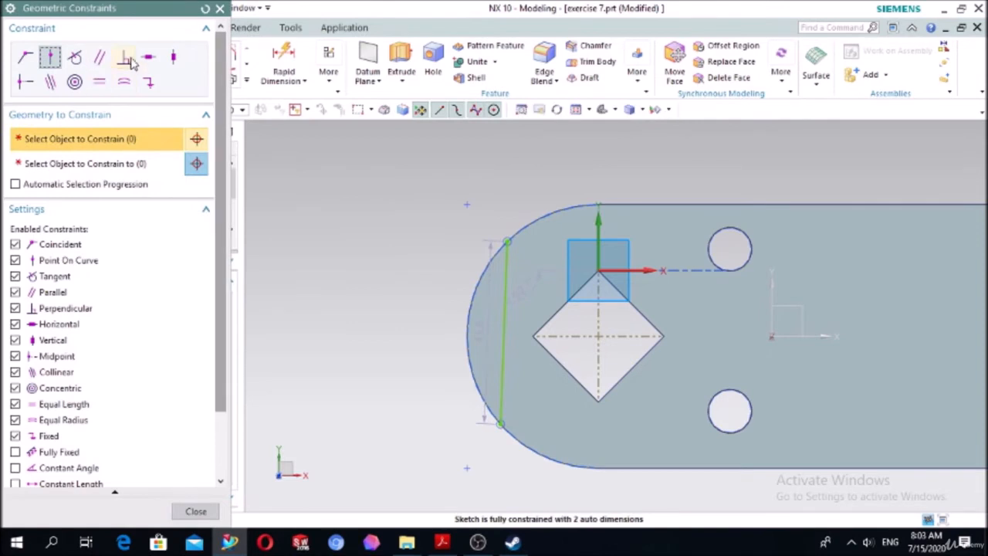
click(173, 58)
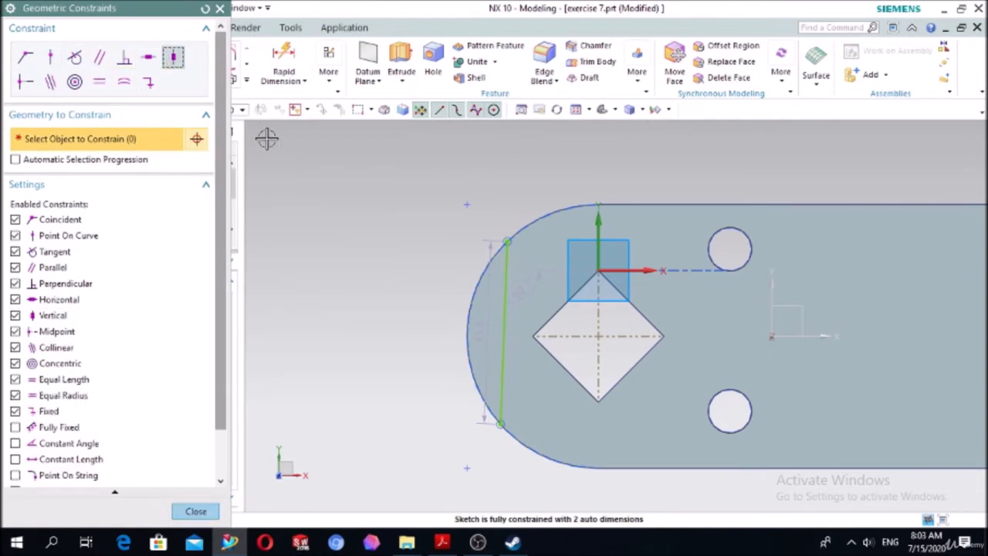
click(509, 328)
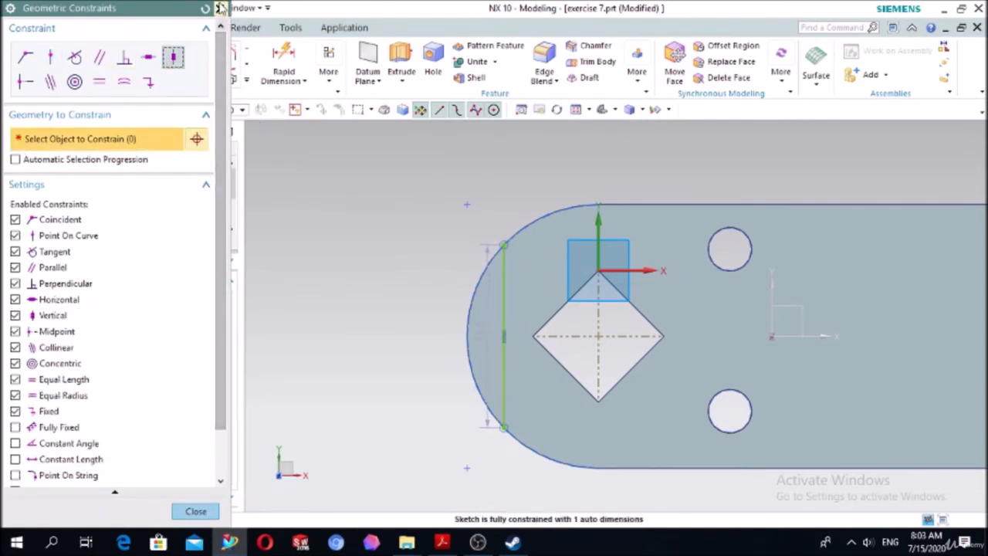
click(220, 8)
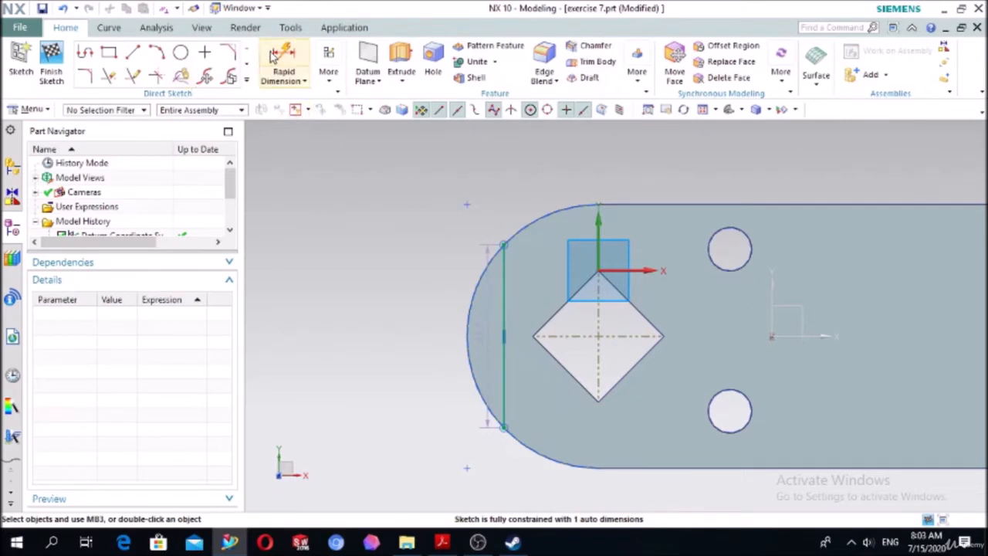
Dimension the horizontal distance between the rounded end's edge and the vertical line as 5 mm.
click(469, 331)
click(504, 309)
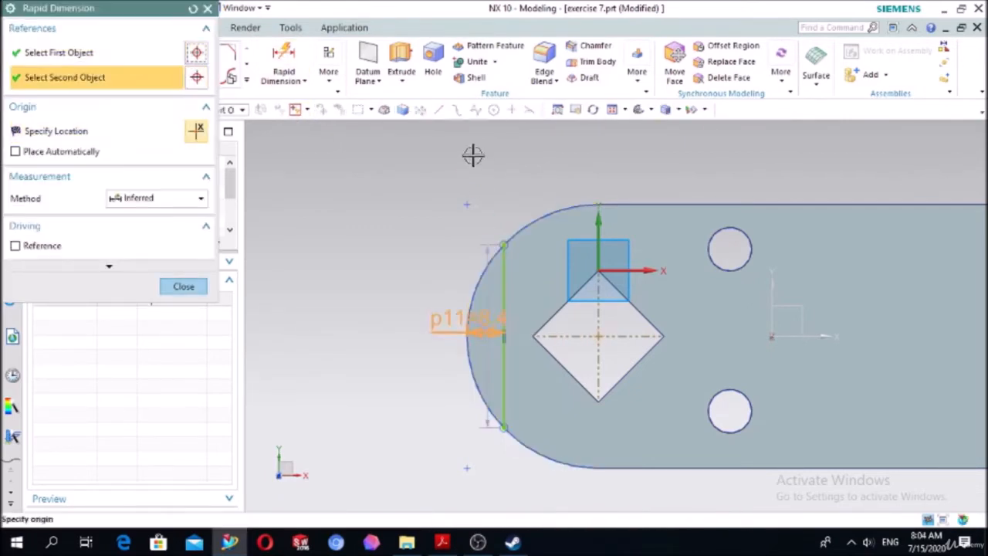
click(472, 151)
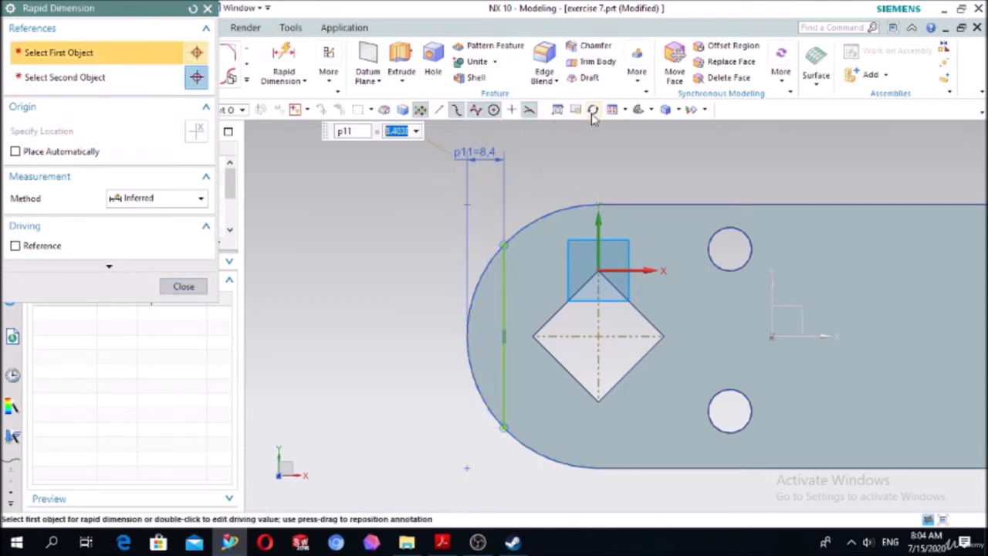
text(5)
key(Return)
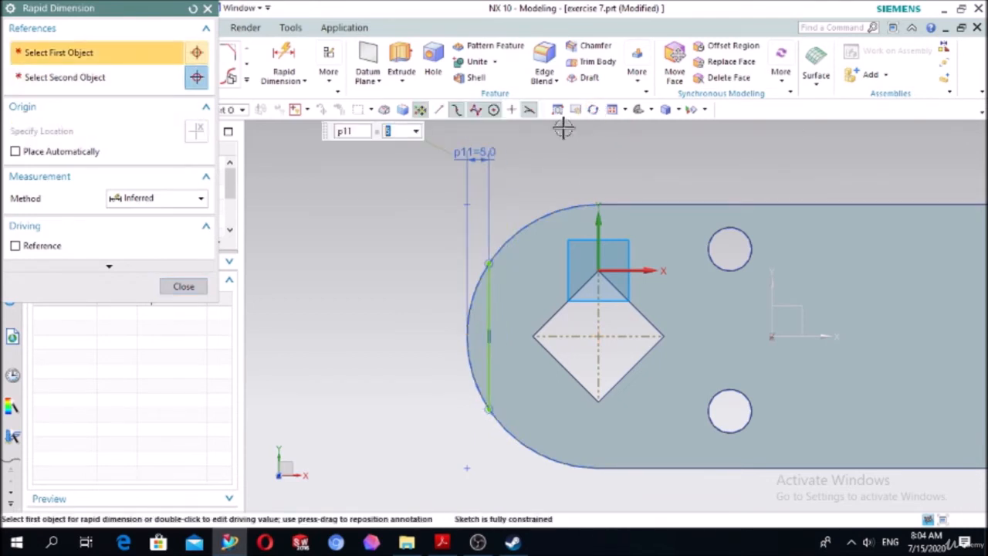
click(193, 285)
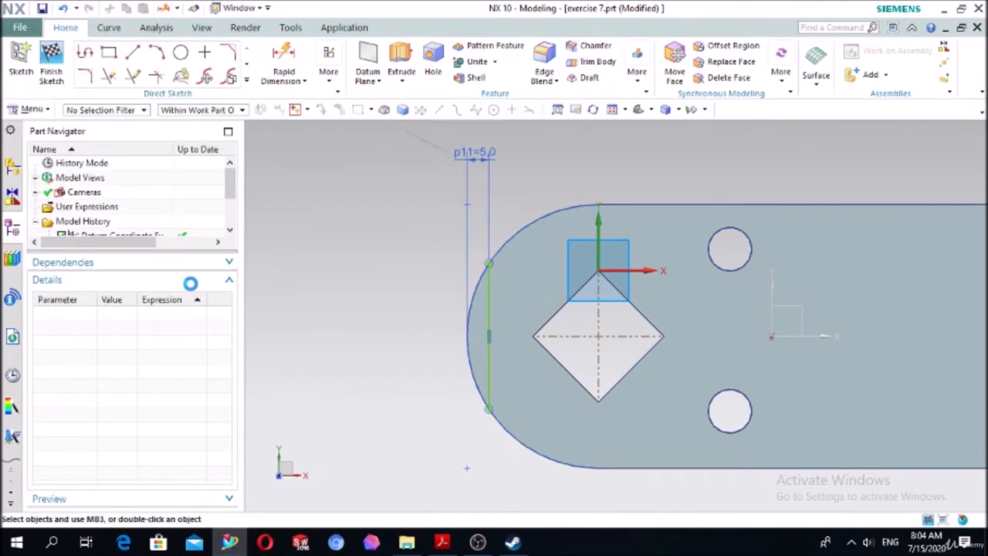
Project the plate's rounded end edge into the sketch.
click(247, 80)
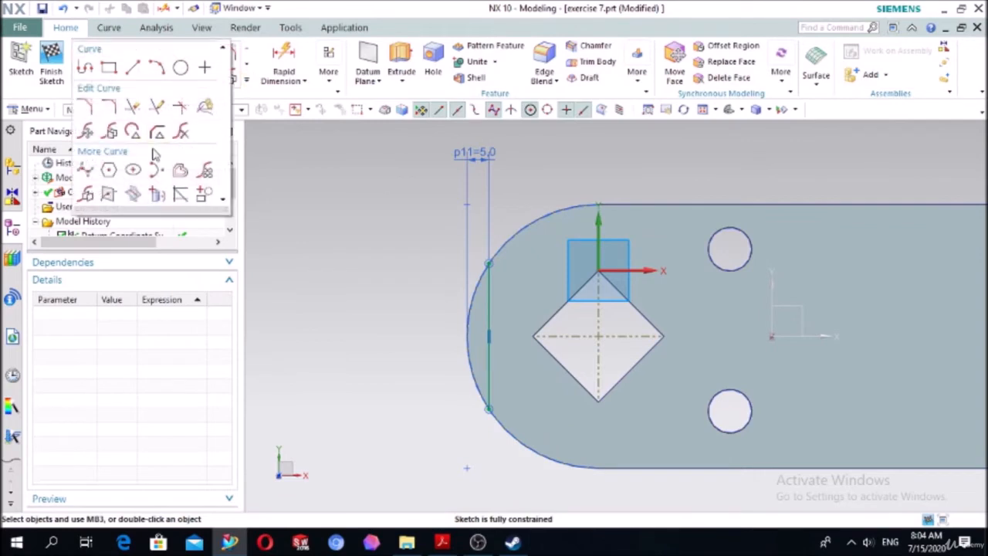
click(159, 195)
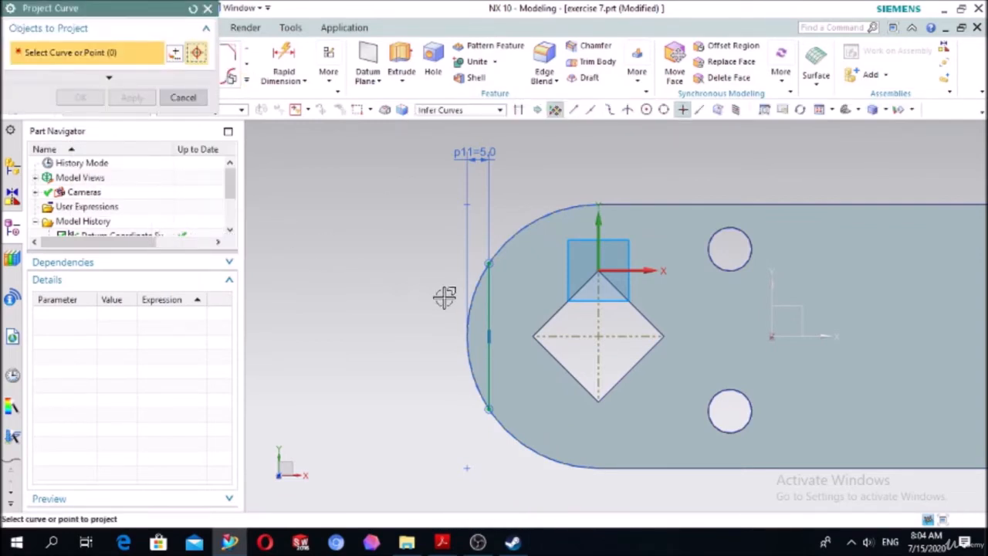
click(468, 287)
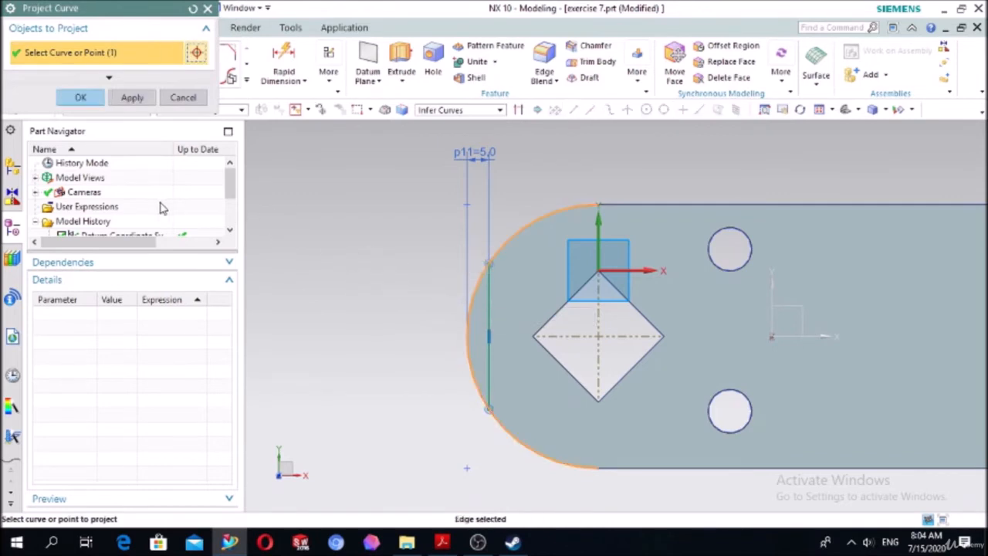
click(82, 97)
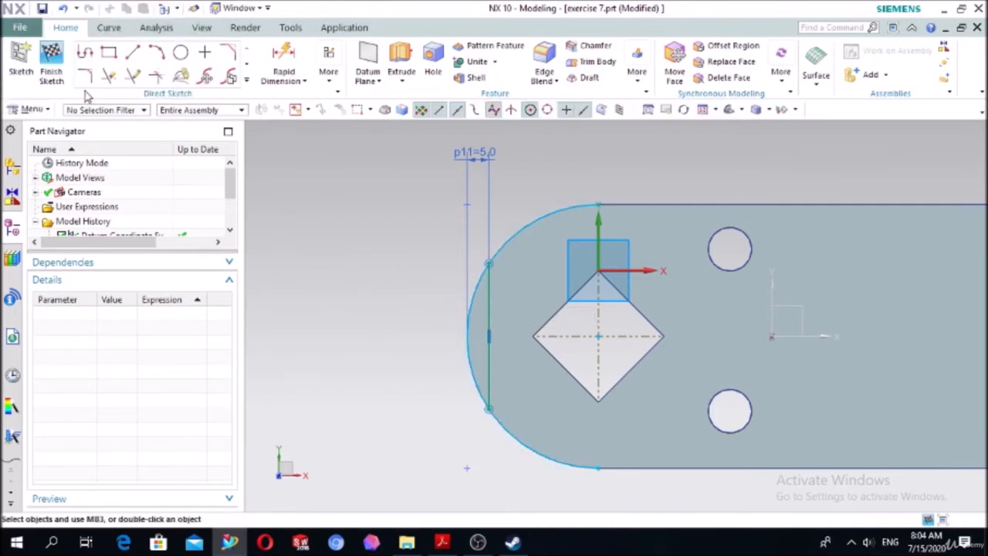
Trim the projected arc above and below the vertical line, keeping only the closed segment at the plate's tip.
click(107, 77)
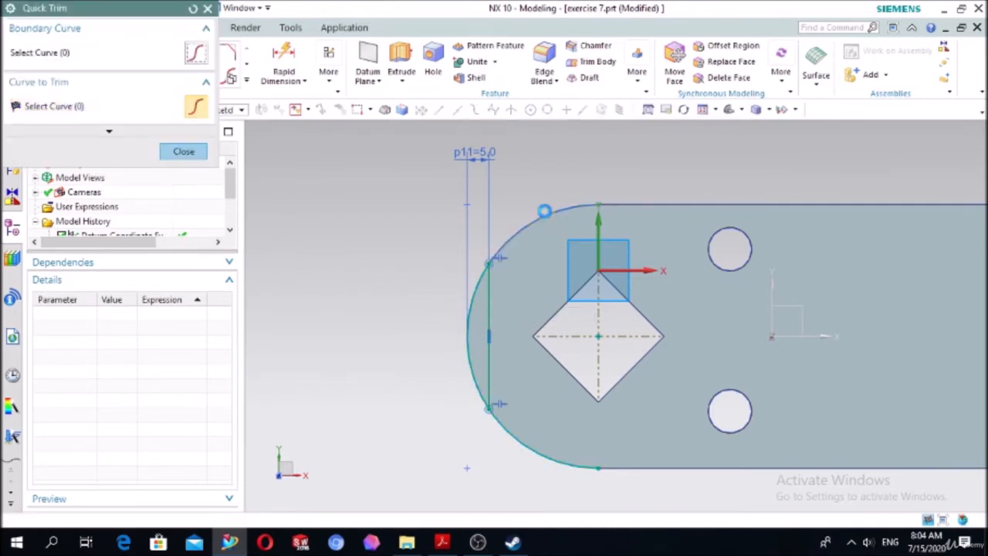
click(498, 432)
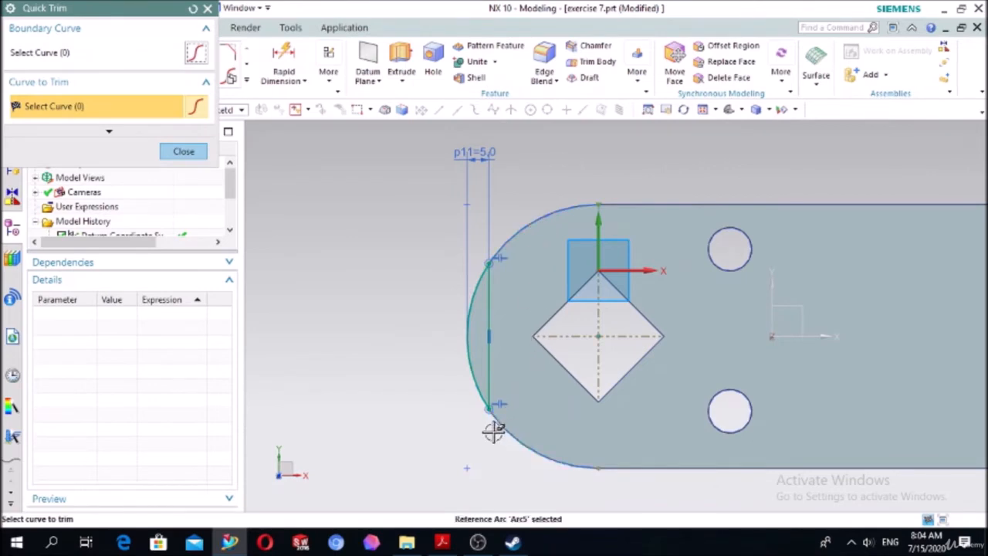
click(184, 152)
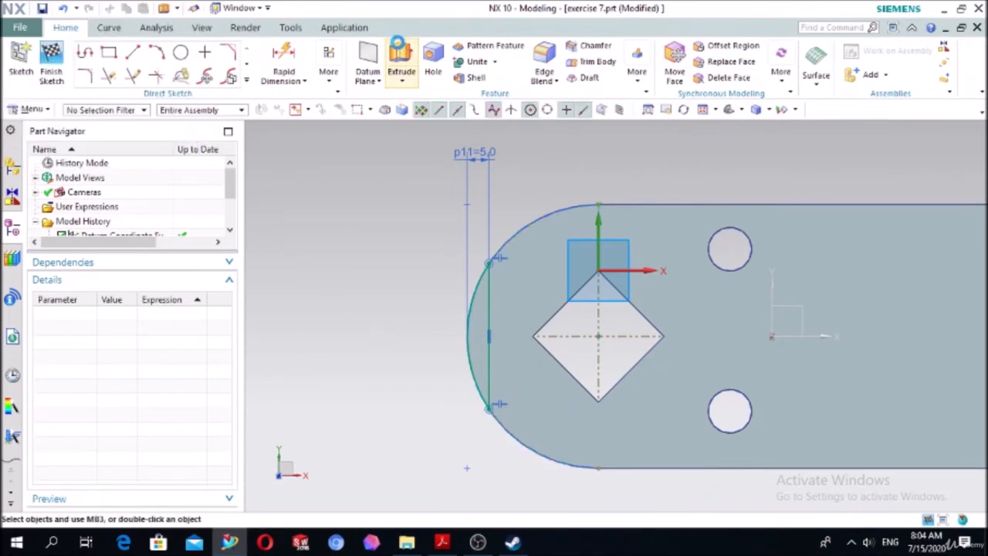
Extrude the closed segment at the plate's rounded tip 10 mm down into the plate with the Subtract boolean.
click(400, 56)
middle_drag(375, 243, 374, 191)
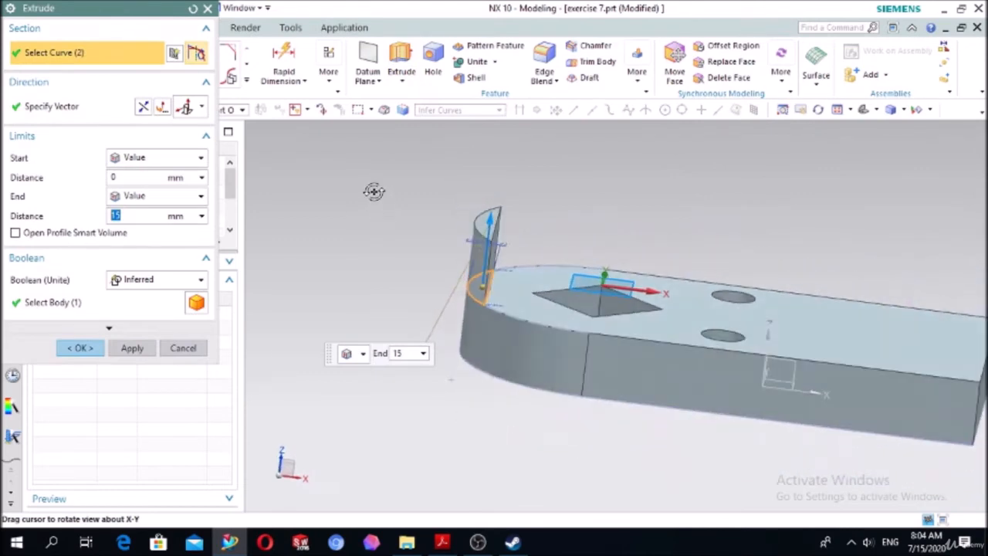
double_click(493, 222)
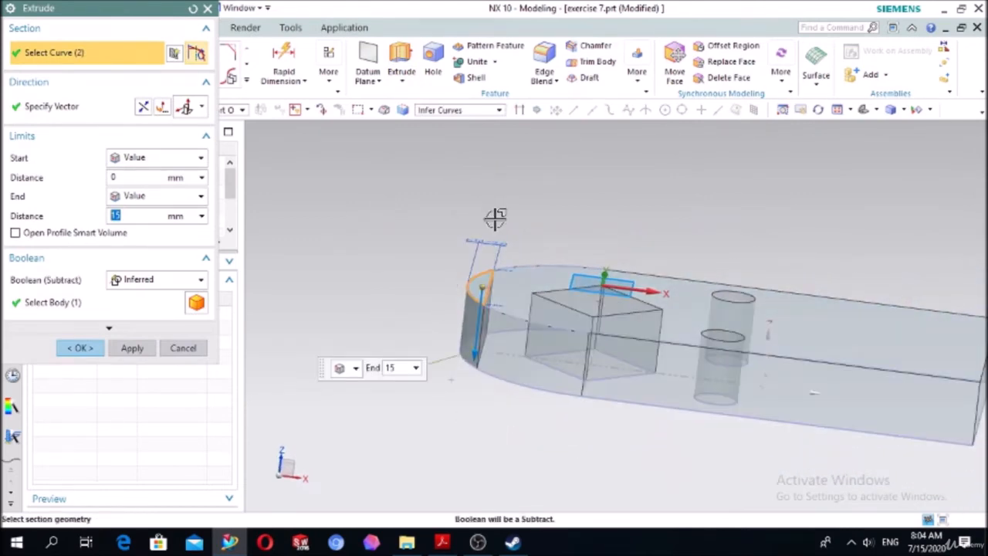
click(182, 217)
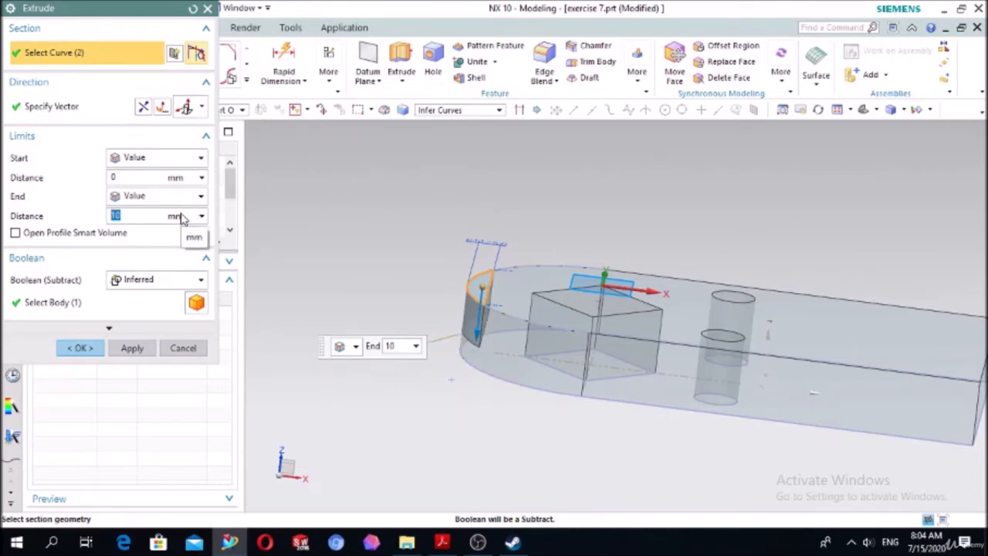
click(137, 279)
click(139, 326)
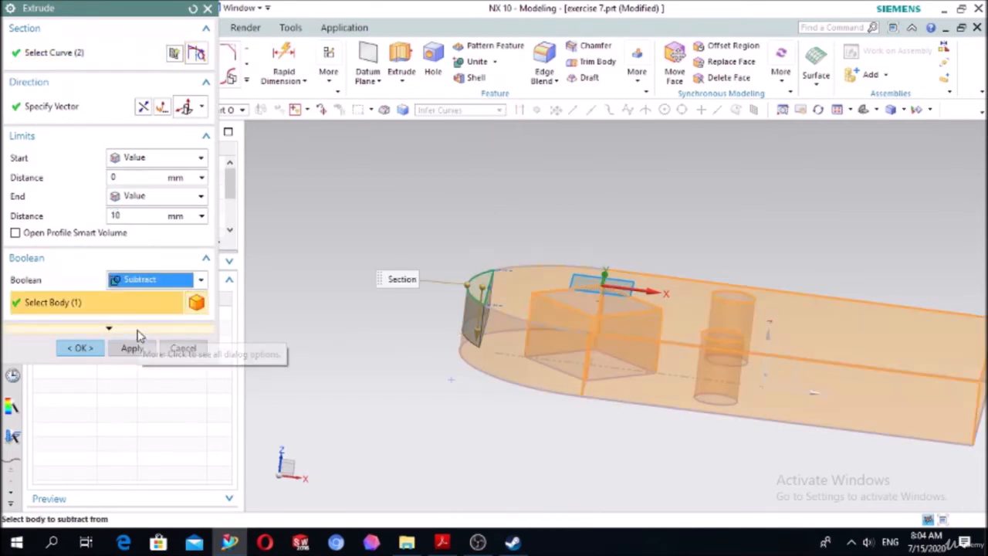
click(82, 349)
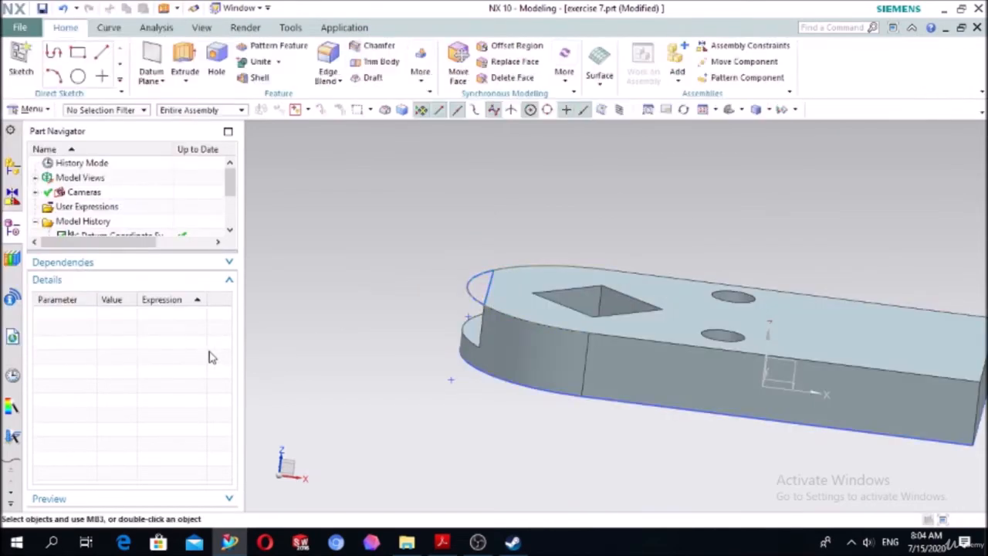
Hide the tip segment sketch used for the step cut.
middle_drag(386, 296, 456, 304)
click(466, 300)
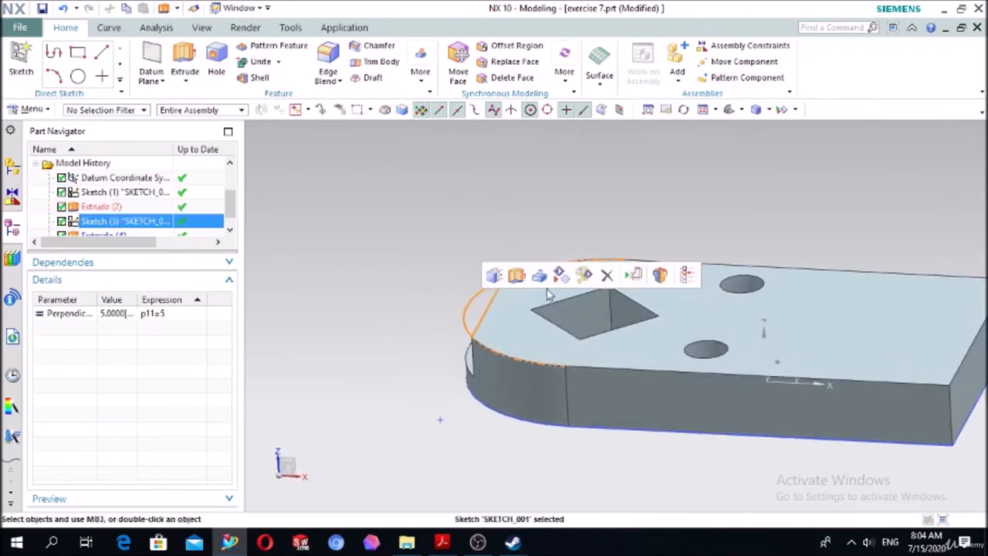
click(563, 283)
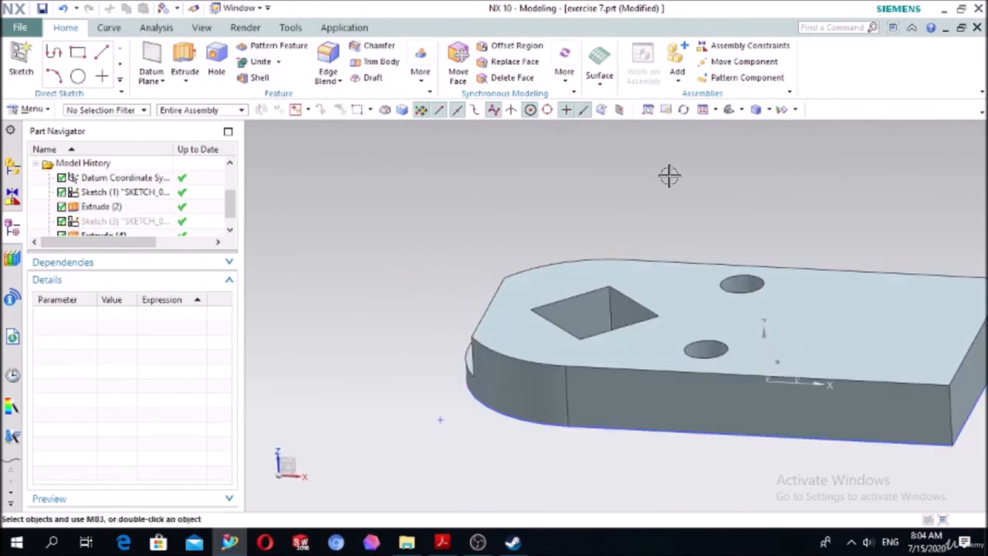
Start a sketch on the plate's top face and ready the Rectangle tool in its two-corner method.
click(730, 110)
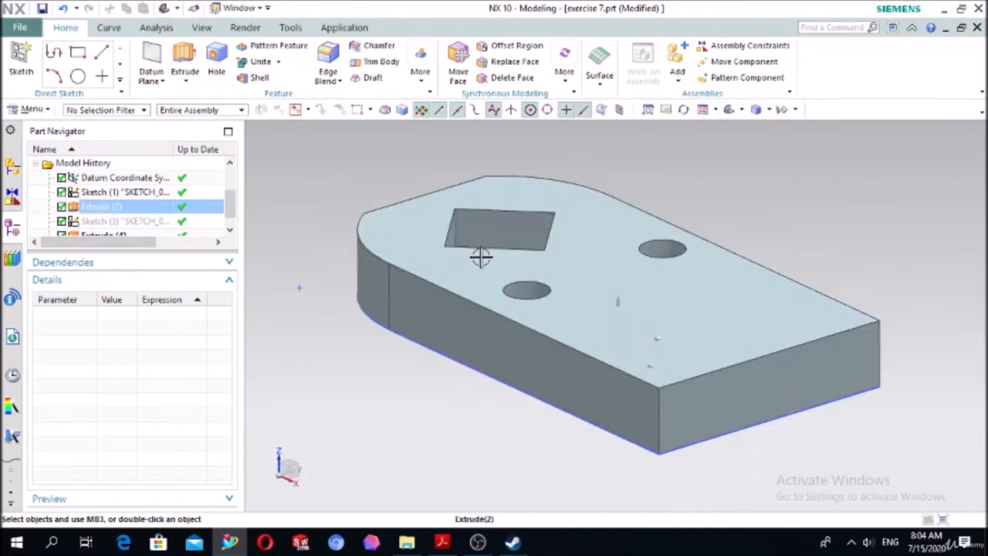
scroll(409, 301, down, 3)
mouse_move(378, 341)
middle_down()
mouse_move(399, 334)
mouse_move(426, 348)
middle_up()
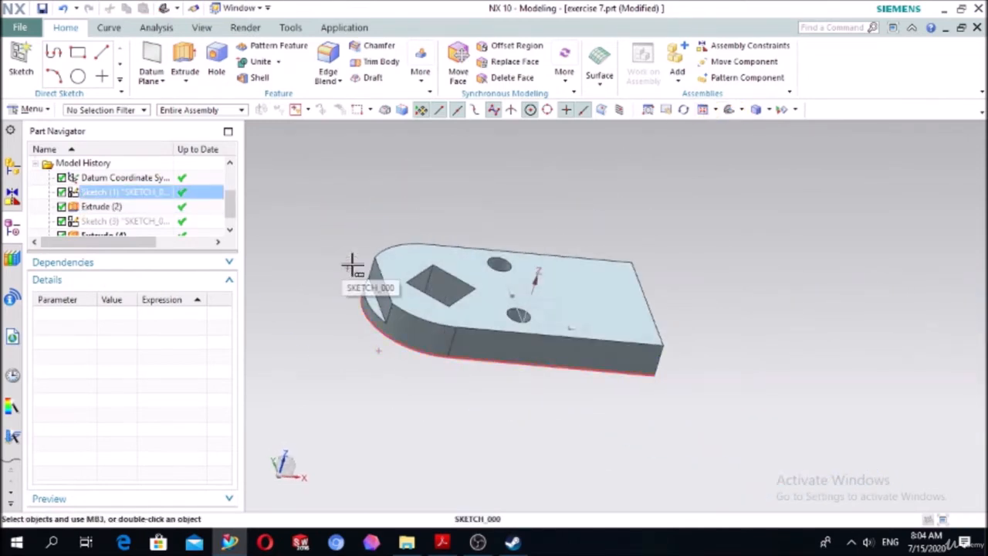
click(21, 62)
click(602, 324)
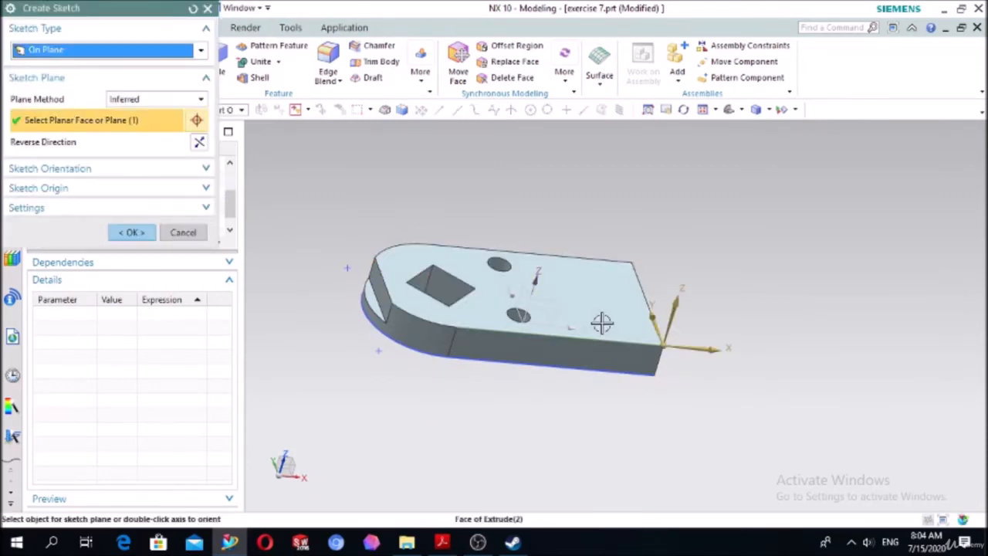
click(132, 233)
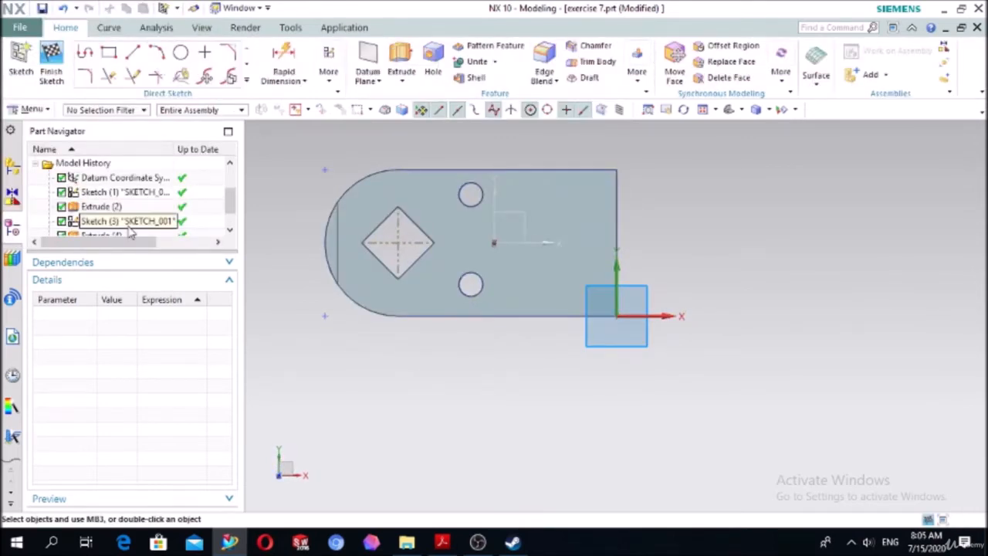
click(108, 54)
click(20, 47)
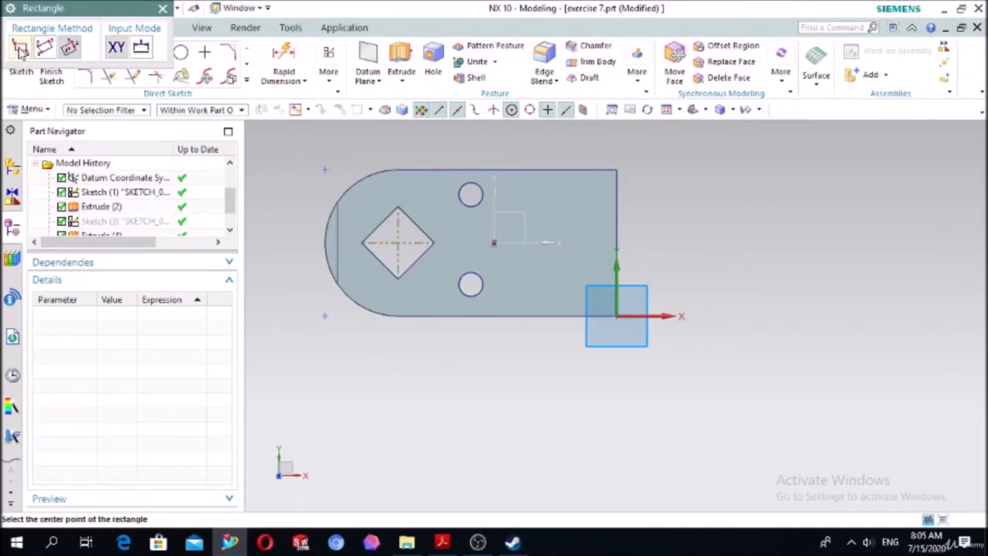
scroll(649, 212, up, 1)
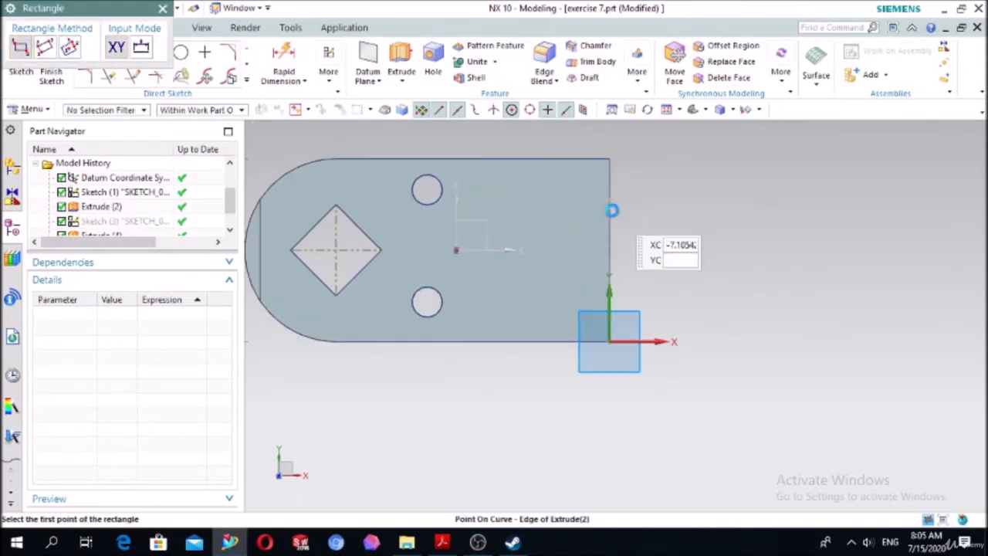
click(611, 210)
click(609, 289)
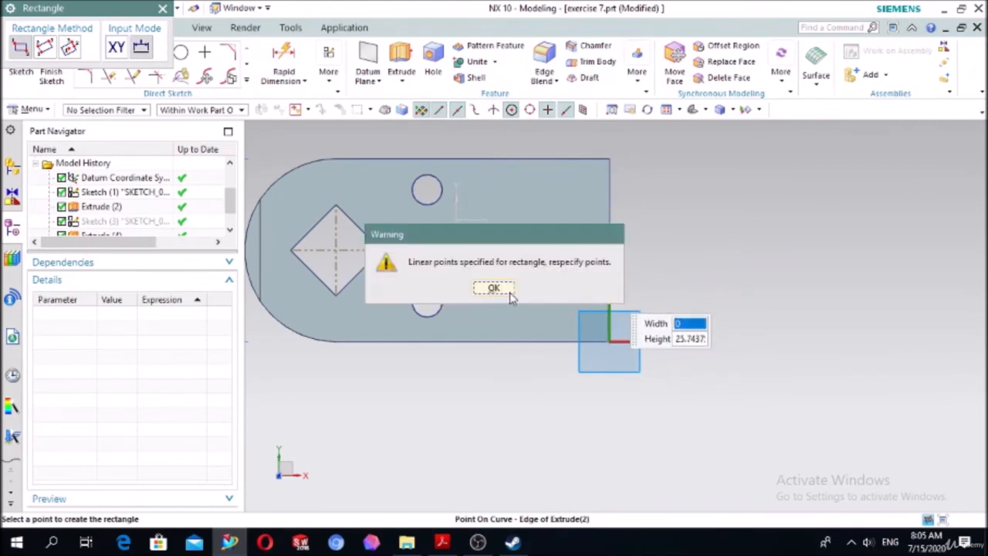
click(508, 292)
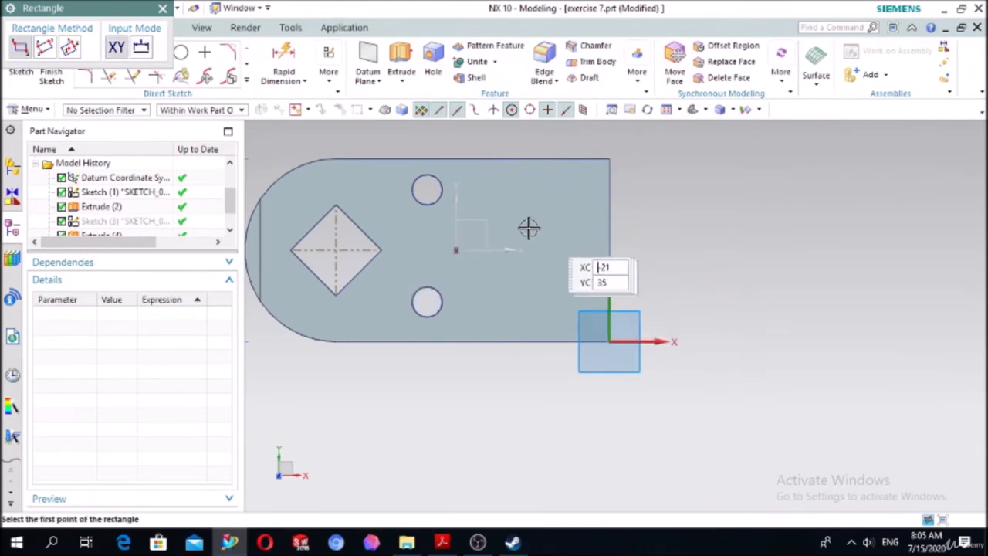
Draw a rectangle about 29 mm wide and 28 mm high, with one side on the plate's straight end edge.
click(609, 205)
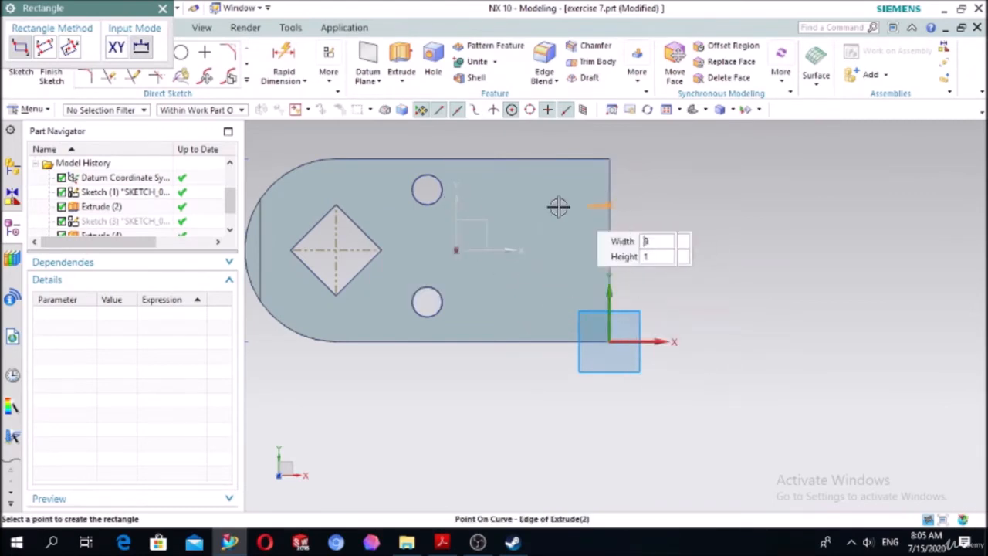
click(521, 286)
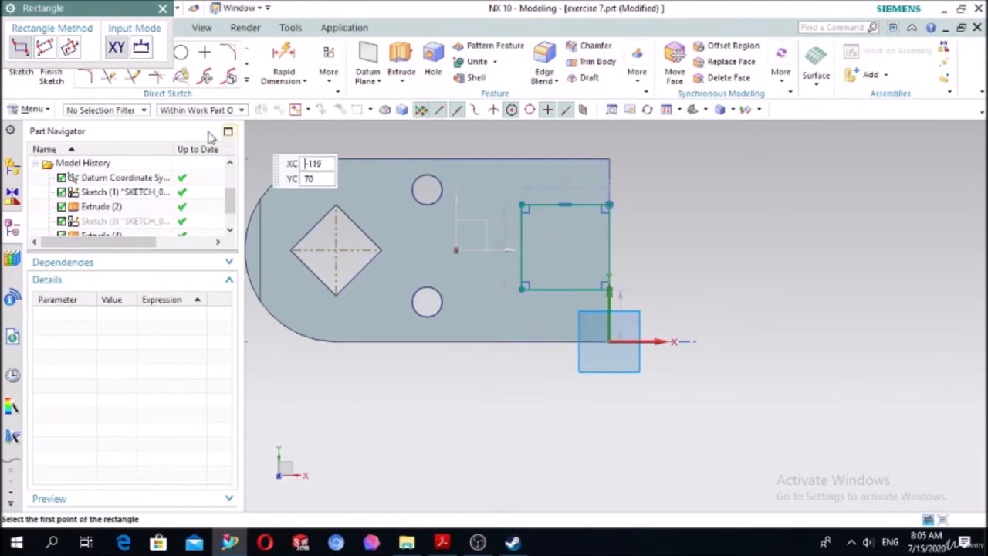
click(163, 9)
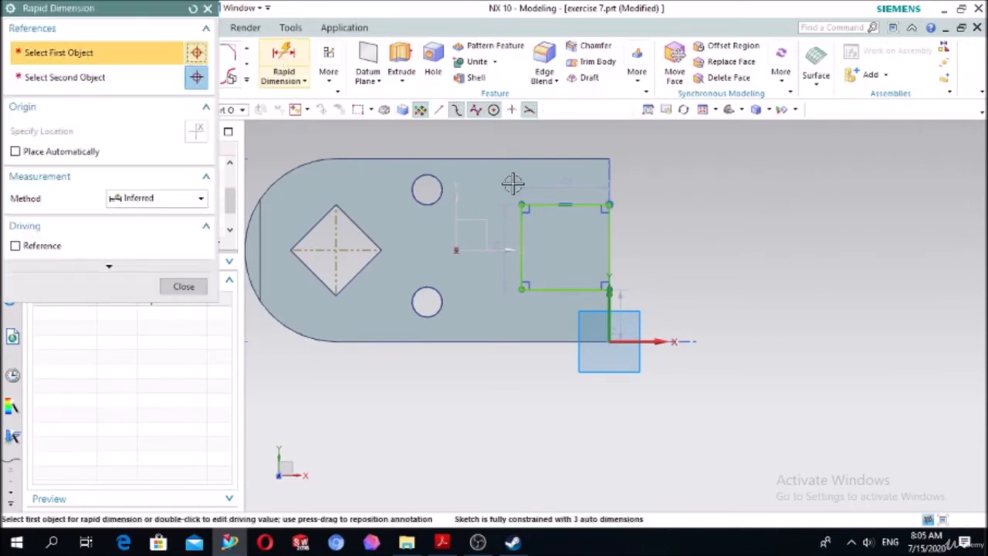
Dimension the rectangle's width and height as 40 mm each.
click(545, 205)
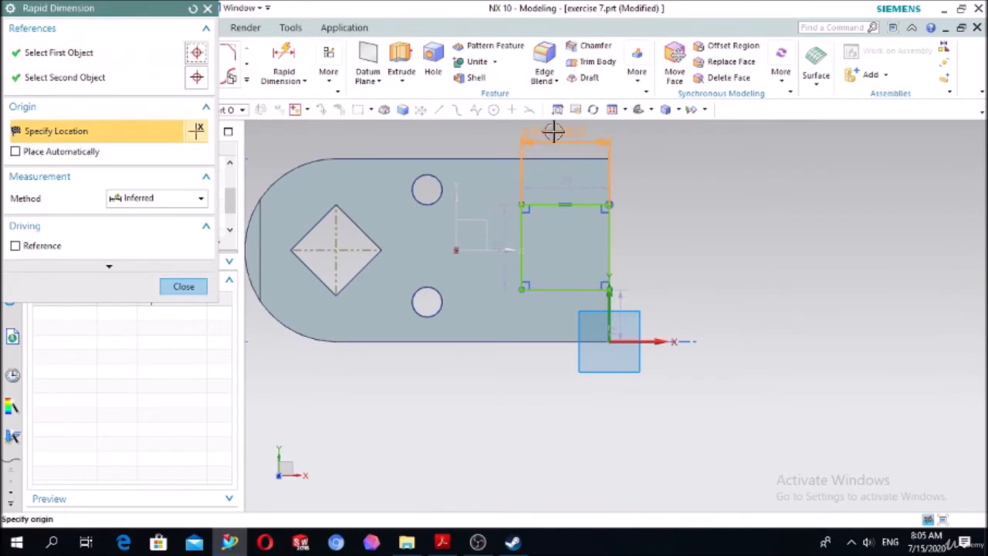
click(551, 132)
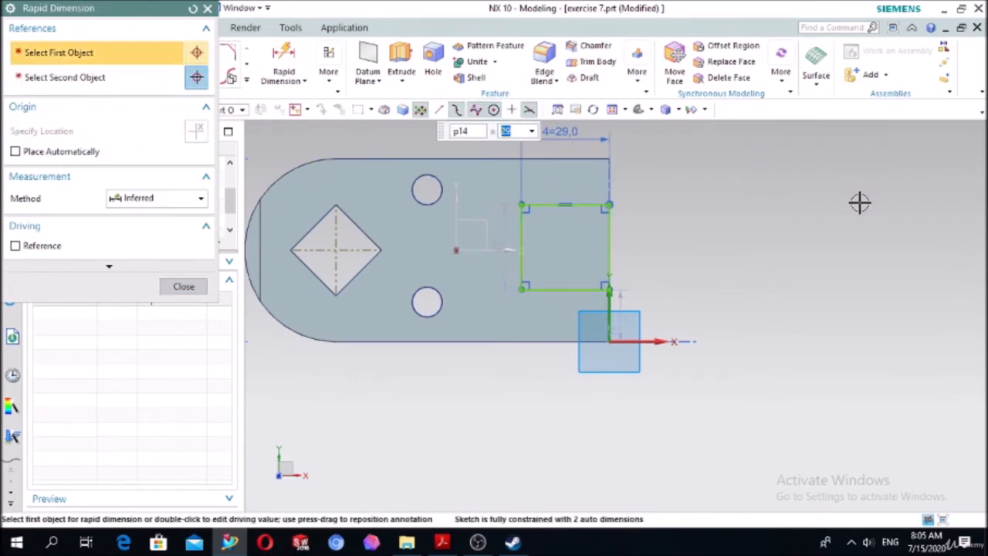
text(40)
key(Return)
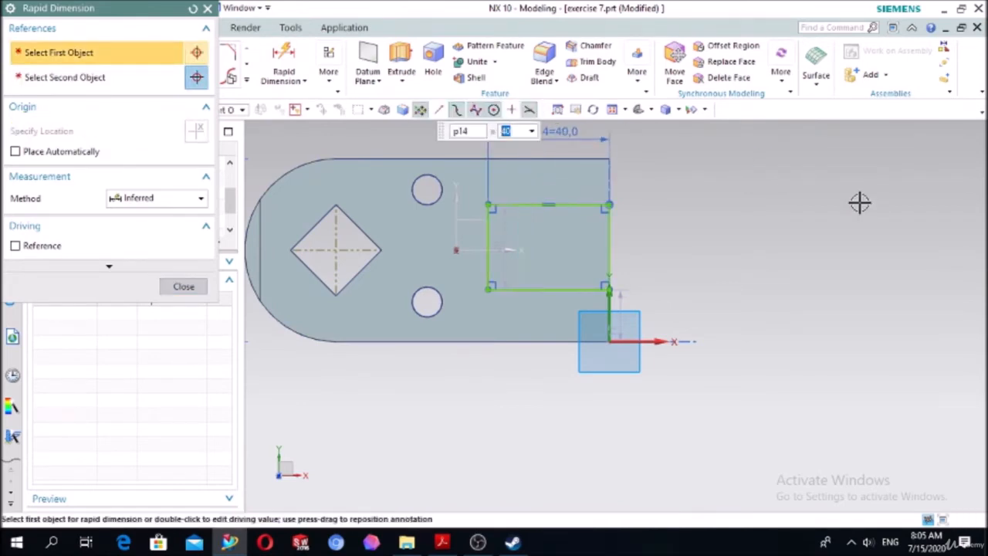
click(607, 244)
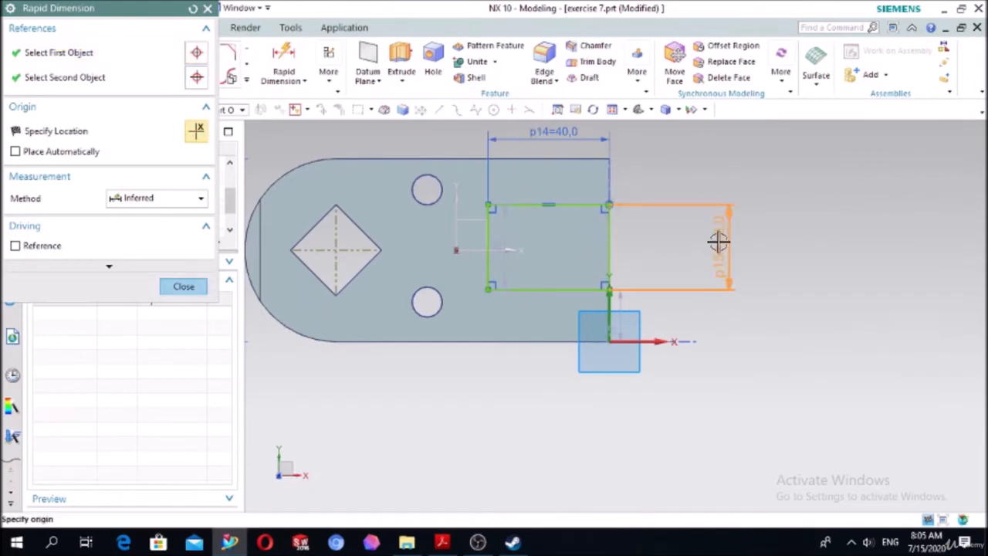
click(722, 245)
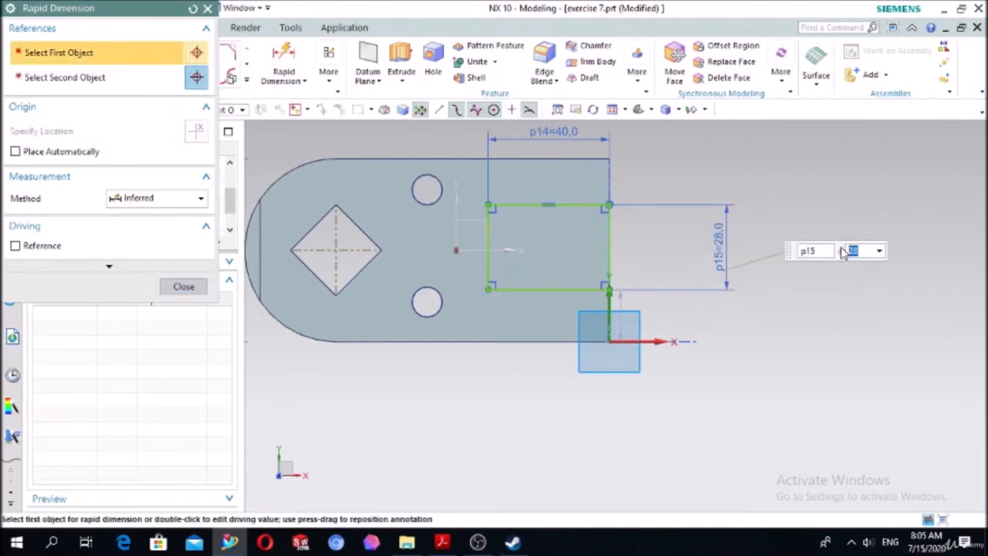
text(40)
key(Return)
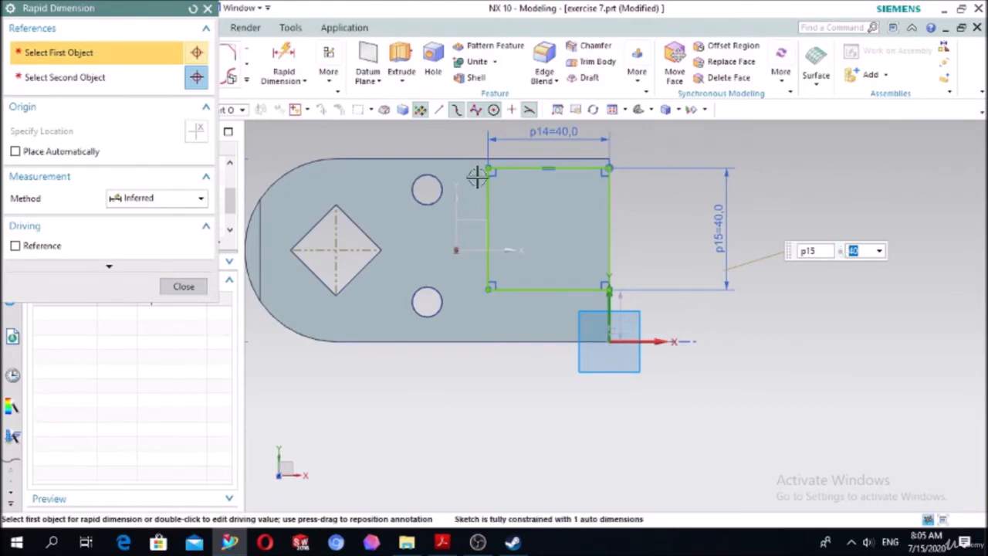
click(184, 286)
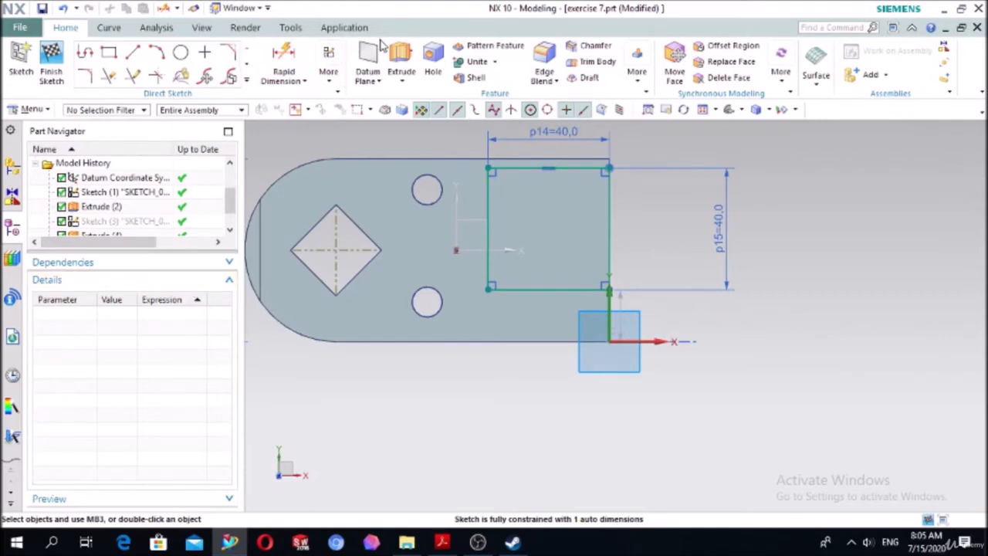
Dimension the distance between the square's lower side and the plate's lower long edge as 10 mm.
click(279, 61)
click(529, 288)
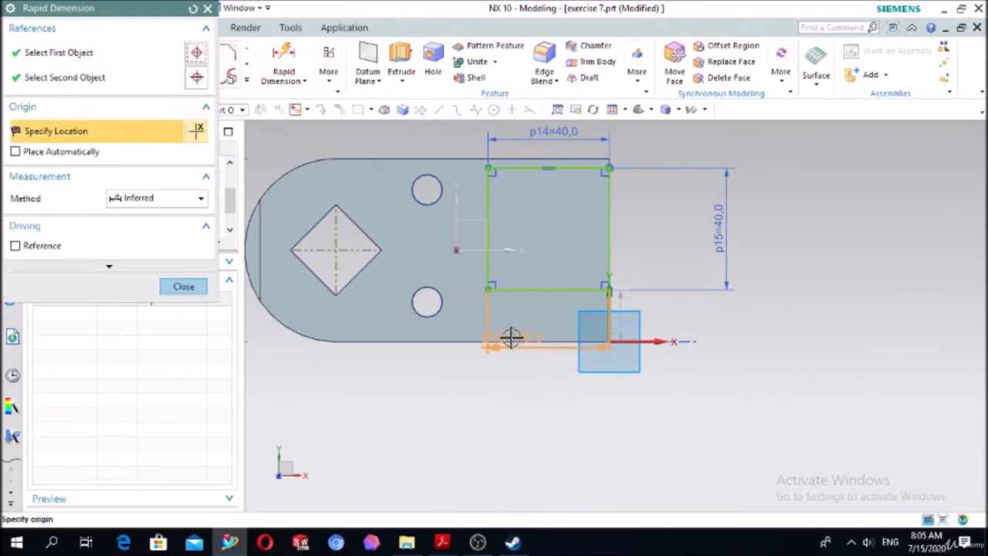
click(632, 344)
click(709, 335)
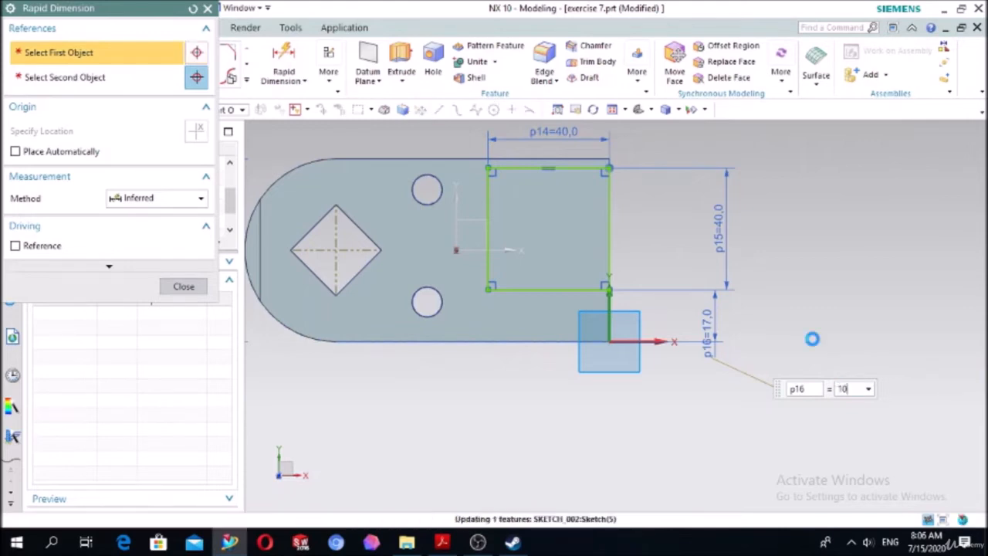
click(190, 288)
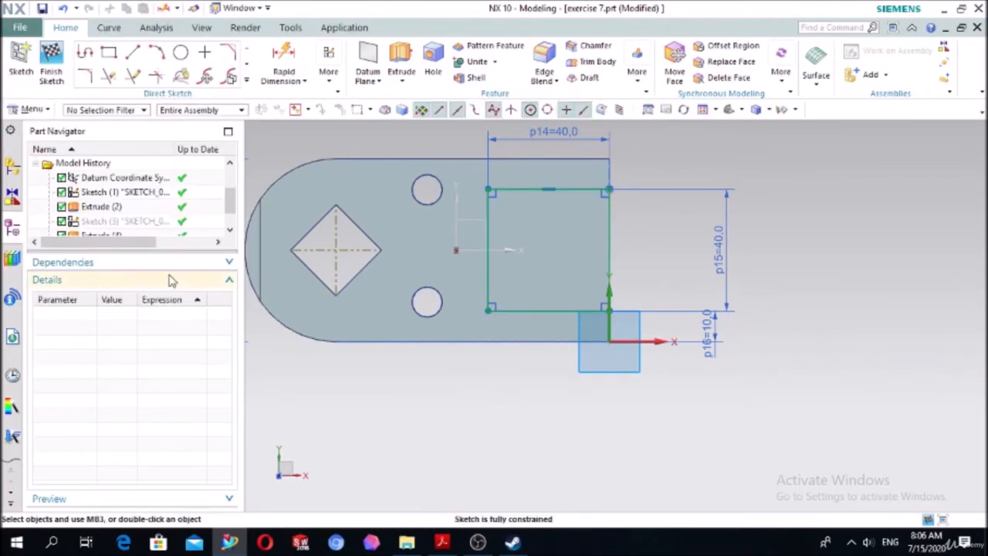
Extrude the 40 mm square 20 mm upward from the plate's top face with the Unite boolean.
click(401, 62)
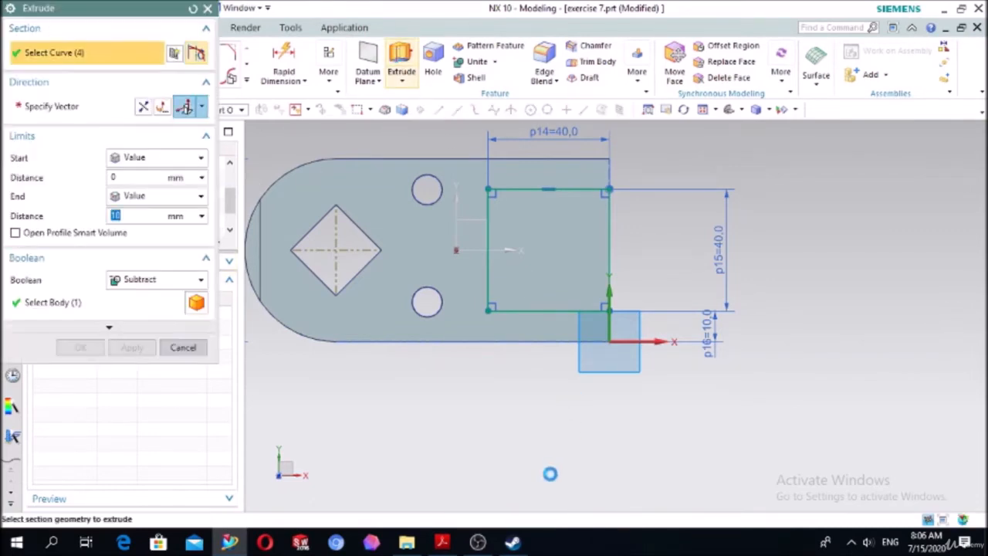
mouse_move(485, 432)
middle_down()
mouse_move(472, 370)
mouse_move(433, 355)
middle_up()
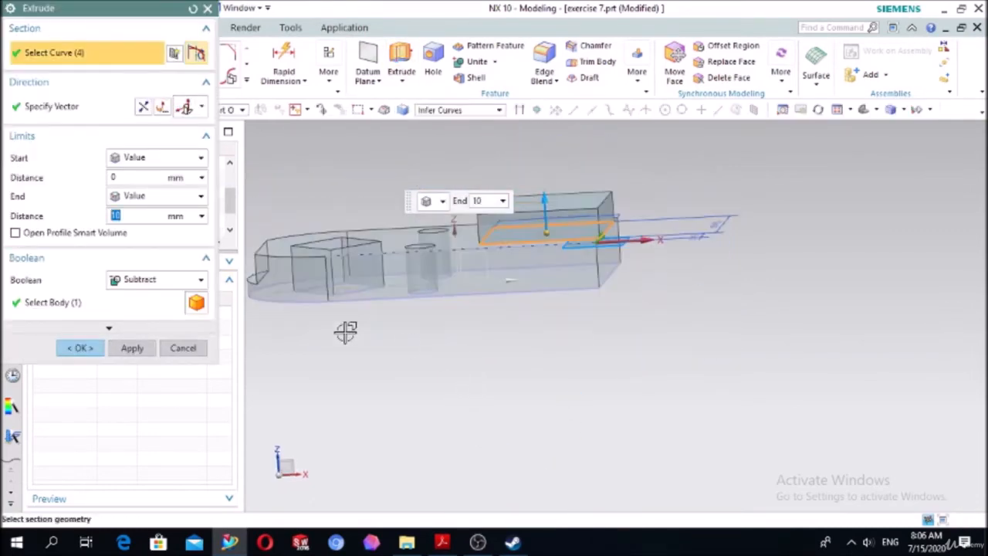
click(158, 287)
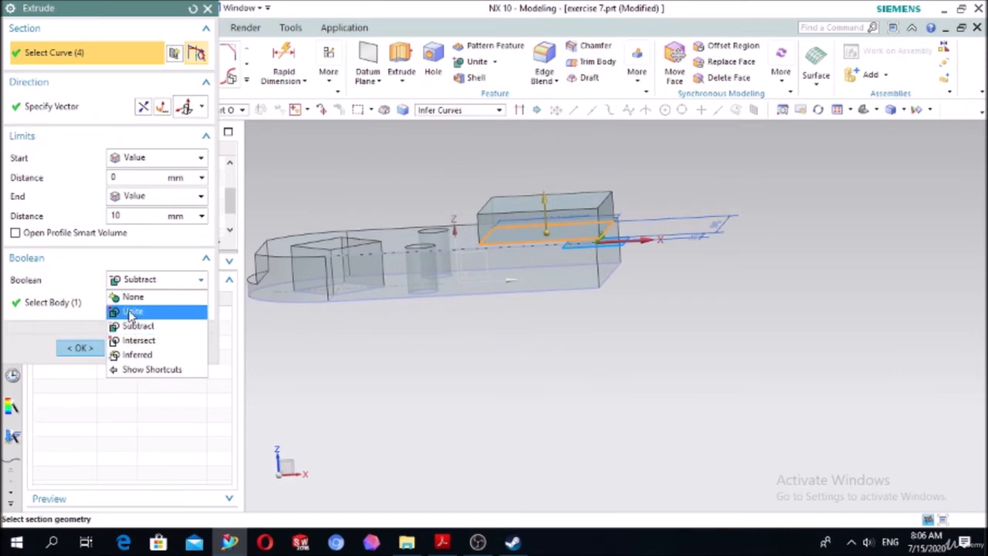
click(133, 312)
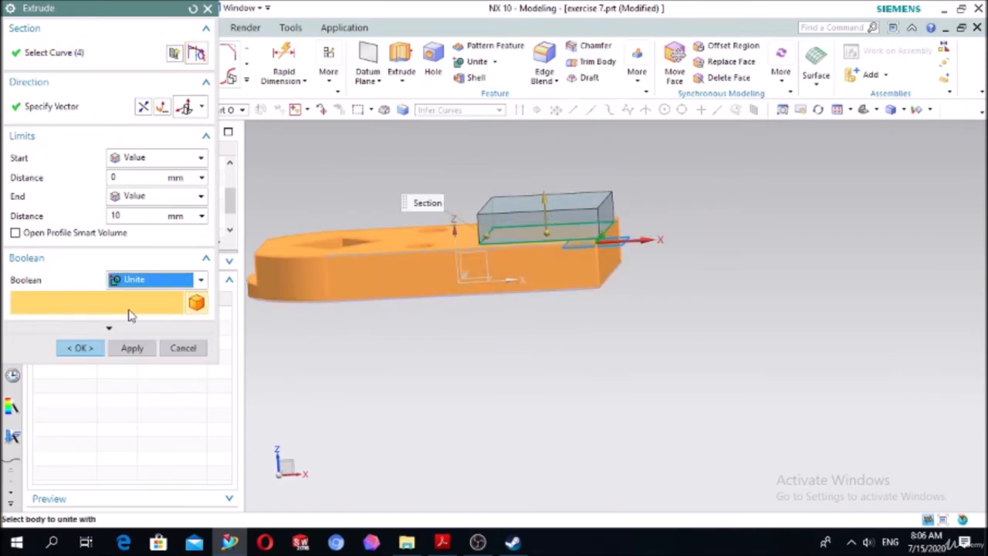
click(133, 215)
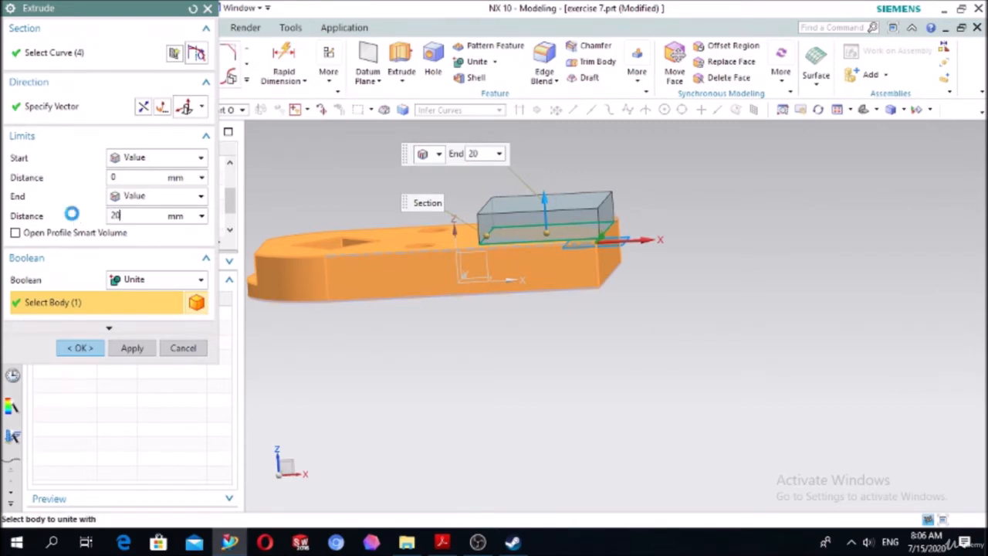
click(70, 347)
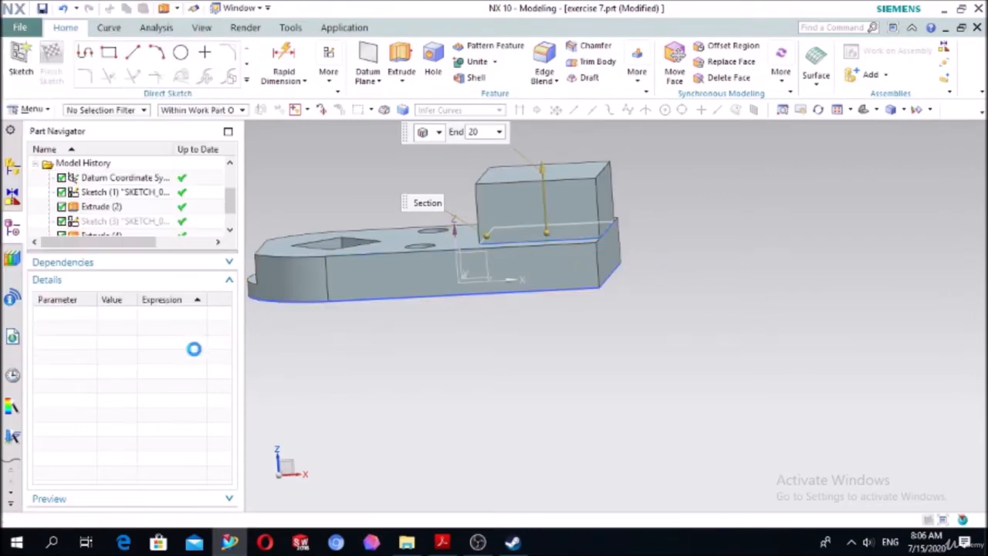
mouse_move(287, 348)
middle_down()
mouse_move(344, 375)
mouse_move(303, 354)
mouse_move(336, 350)
middle_up()
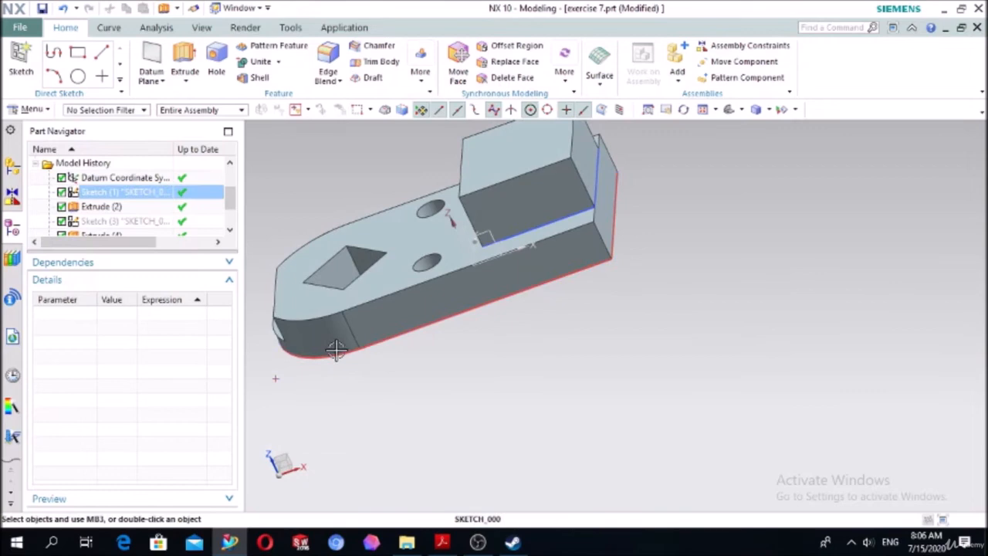
Sketch a center-based rectangle about 24 mm wide and 19 mm high on the raised block's top face.
click(31, 49)
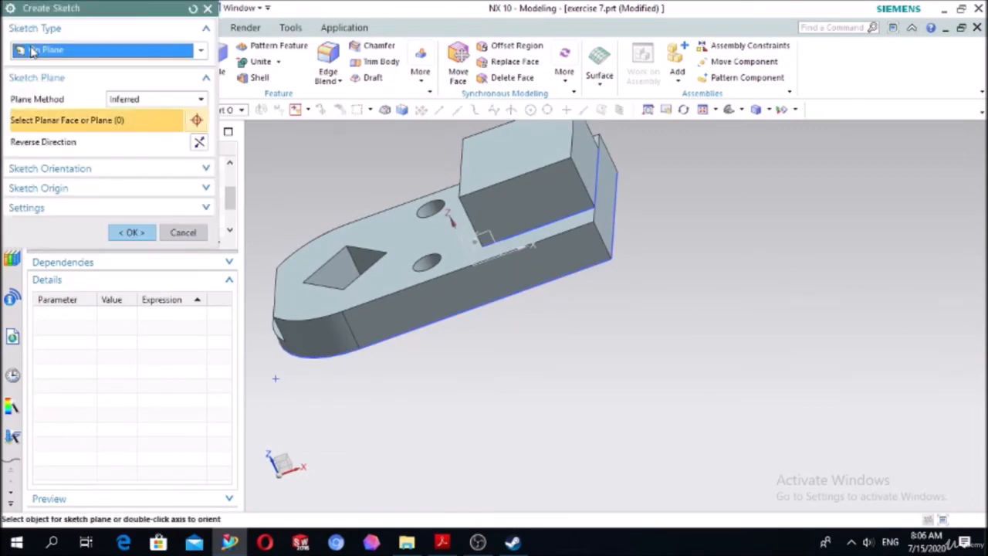
click(475, 165)
click(136, 233)
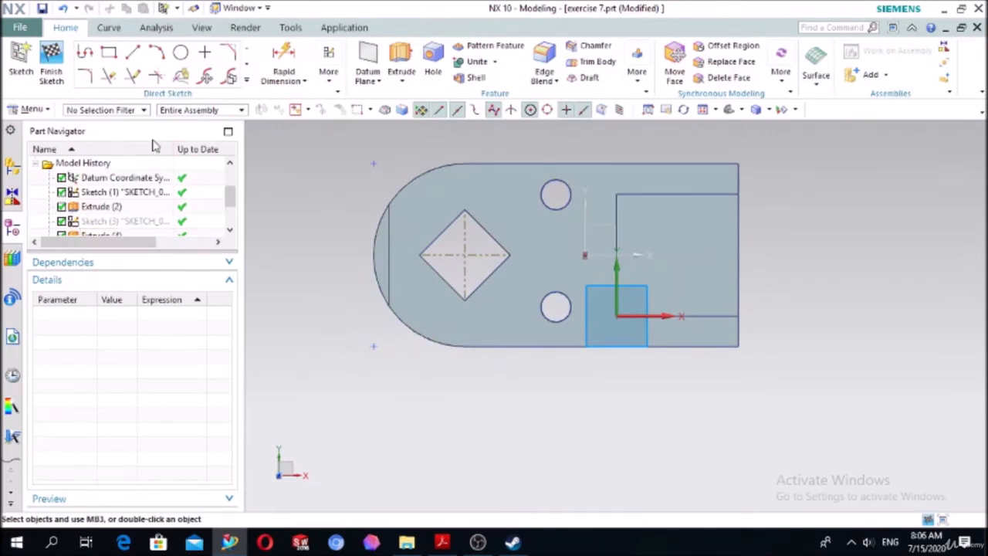
click(108, 53)
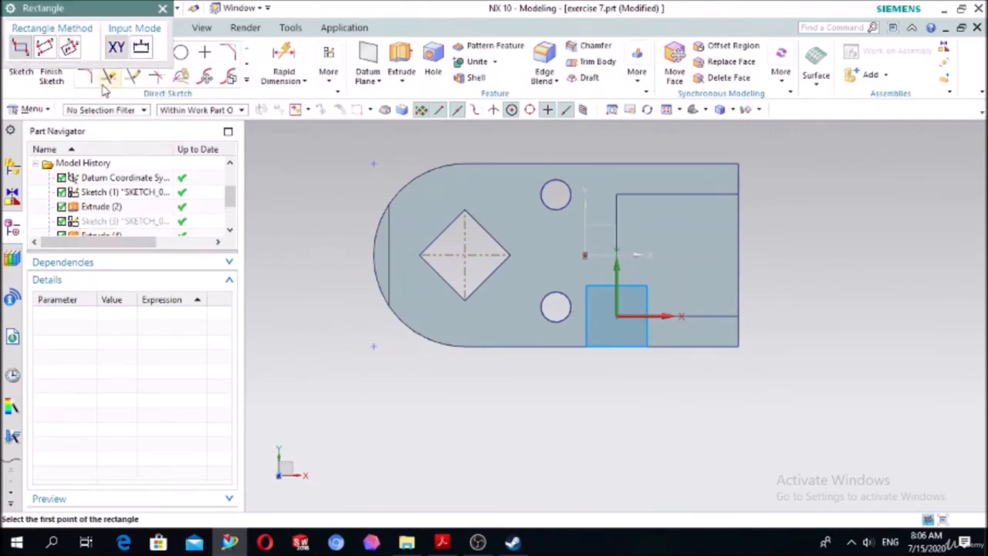
click(69, 48)
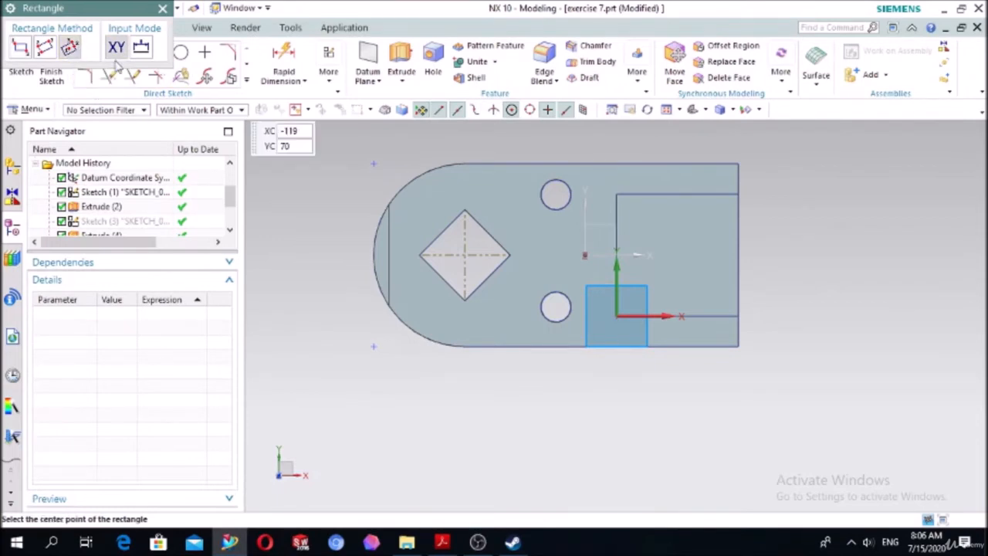
scroll(739, 255, up, 2)
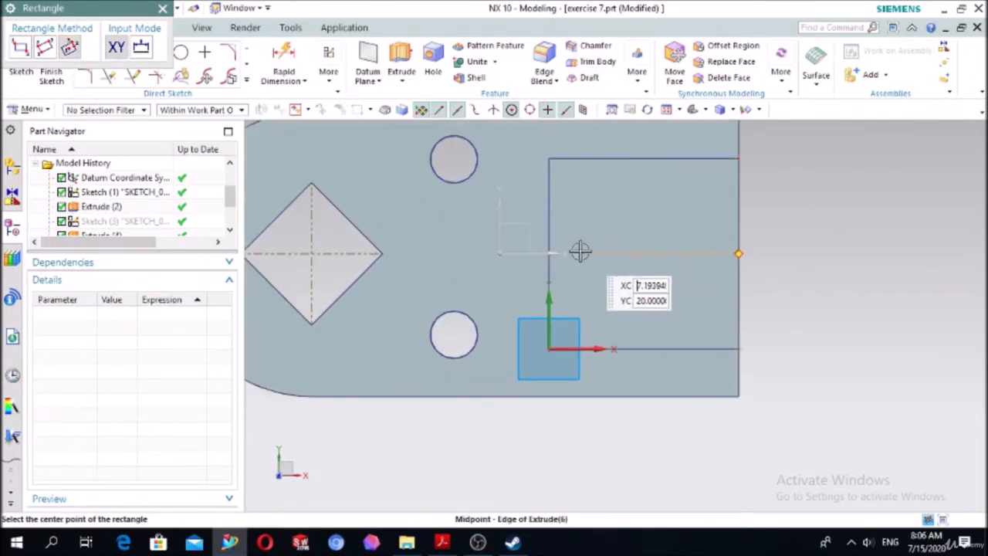
click(647, 252)
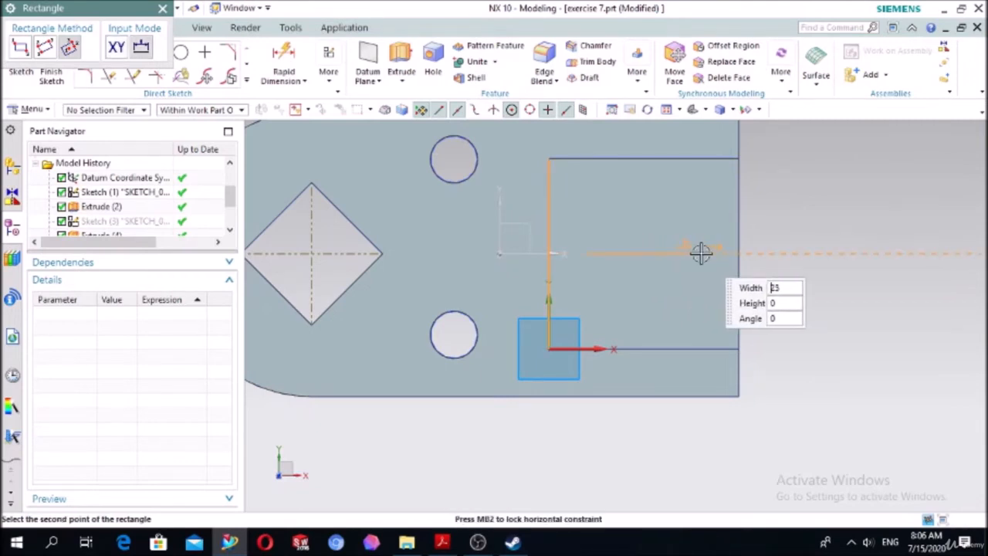
click(699, 208)
key(Escape)
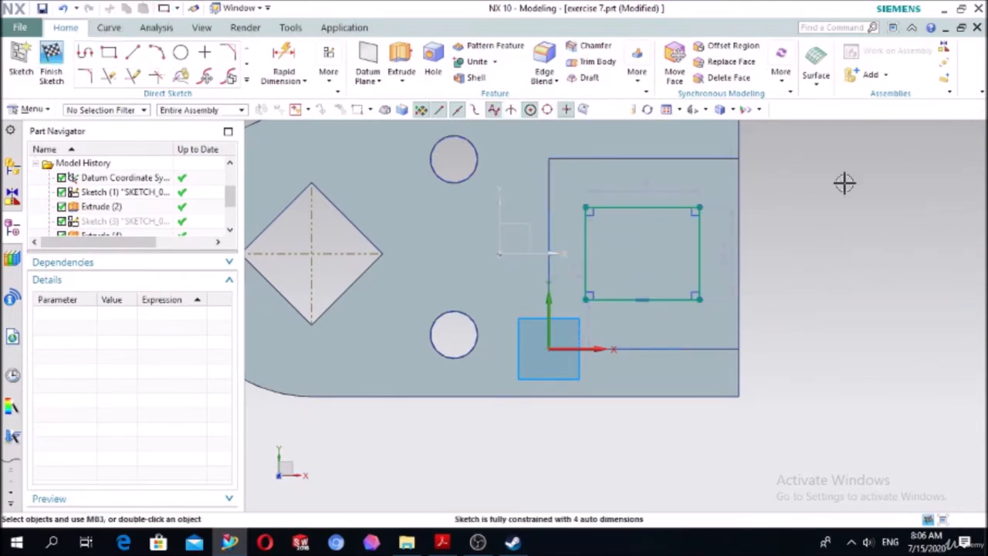
Dimension the rectangle's width as 30 mm.
click(284, 66)
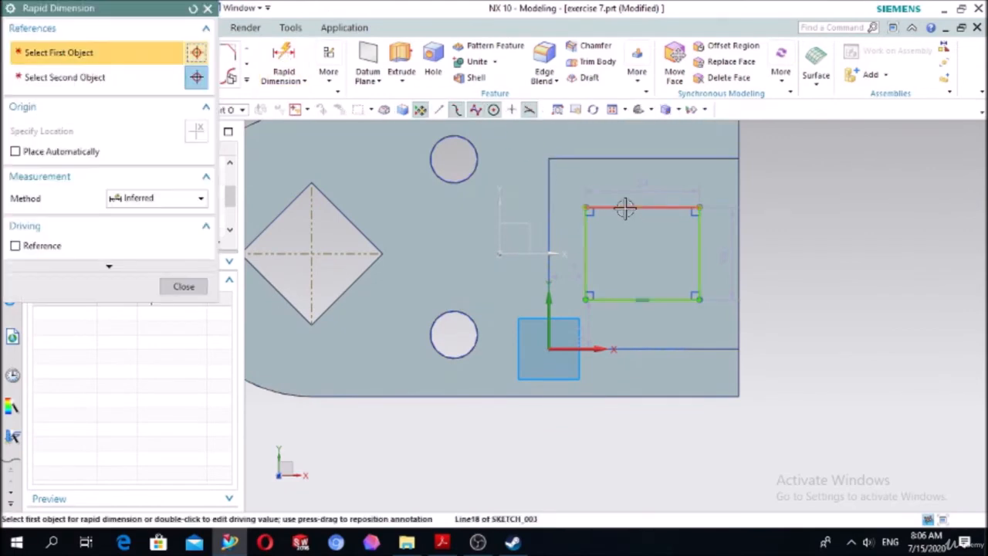
click(626, 206)
click(626, 183)
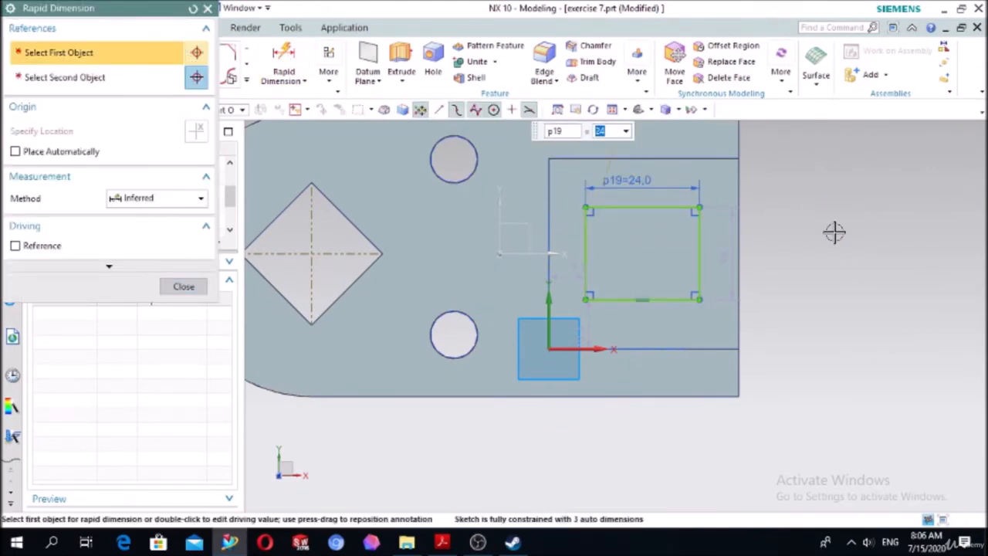
key(Return)
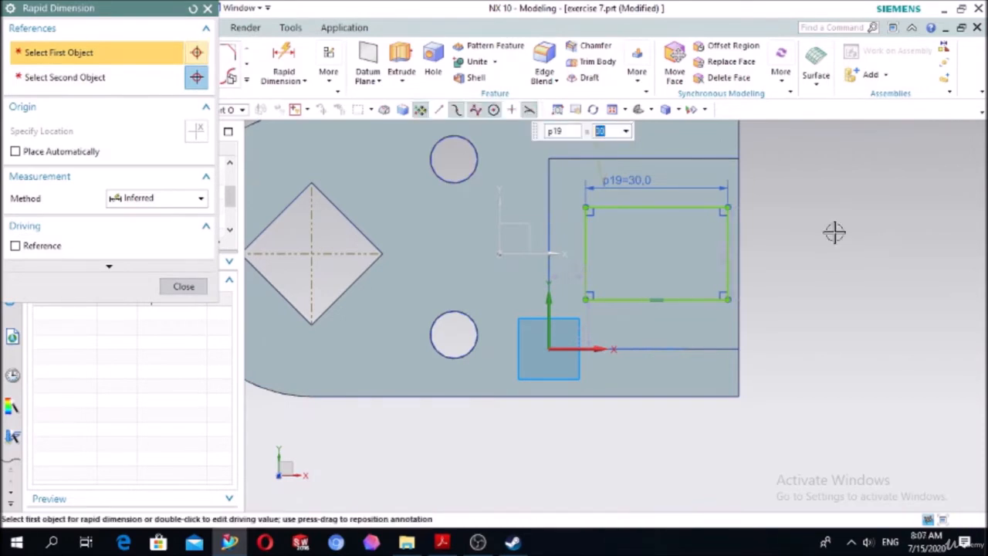
click(614, 415)
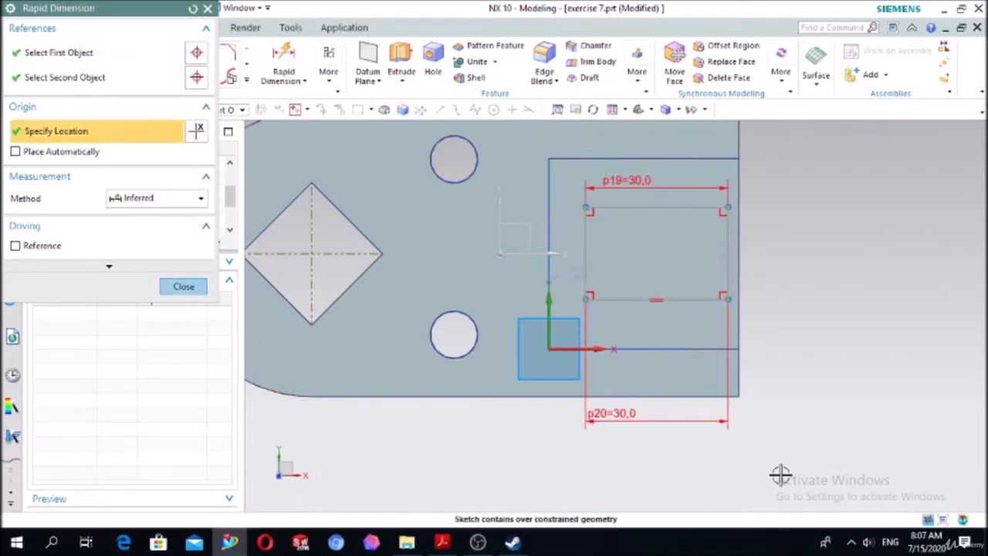
key(Escape)
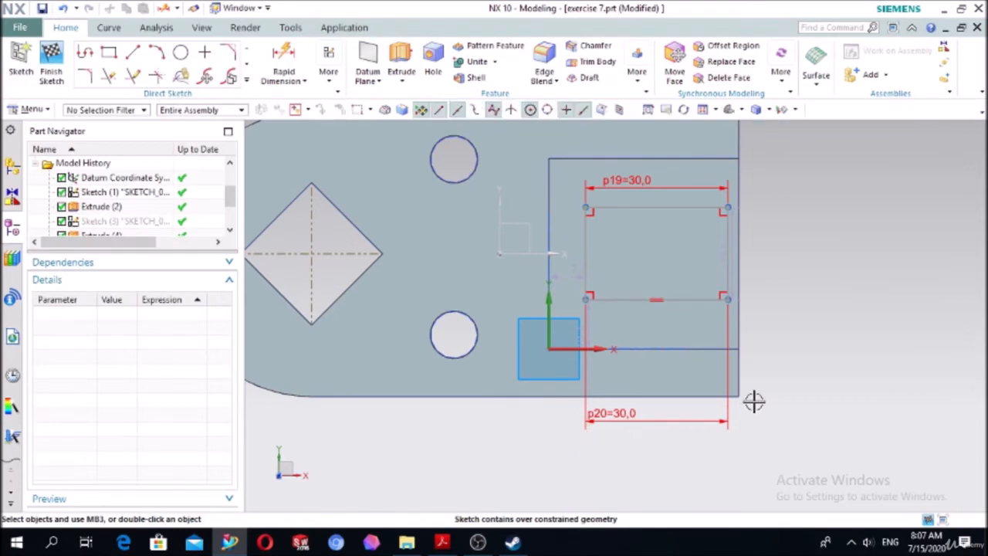
key(ctrl+z)
Dimension the rectangle's height as 30 mm, making it a square.
click(586, 258)
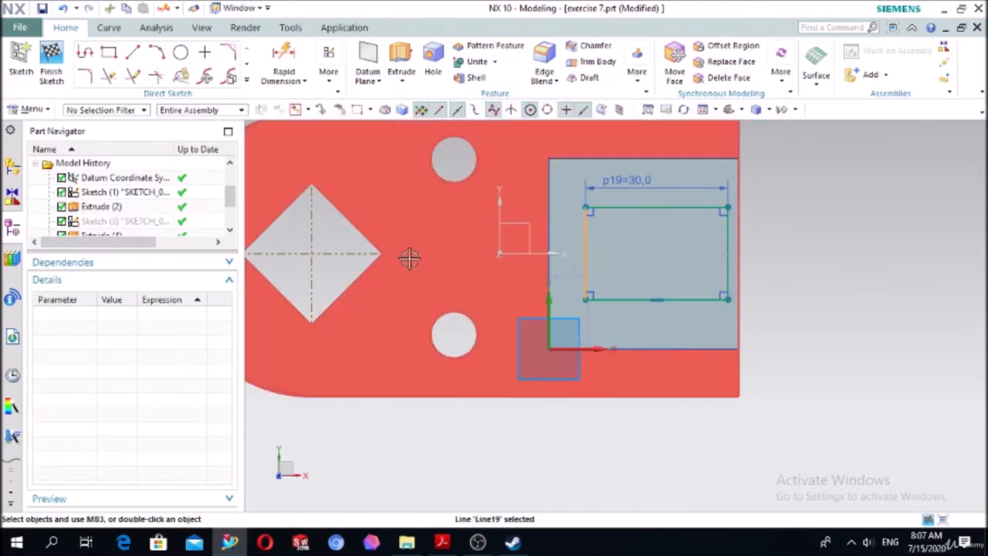
click(283, 59)
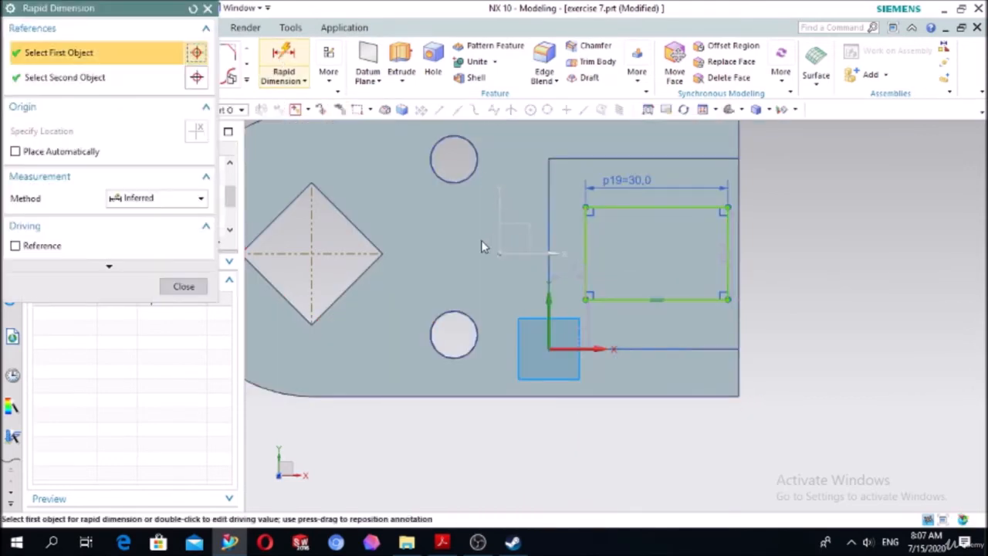
click(534, 267)
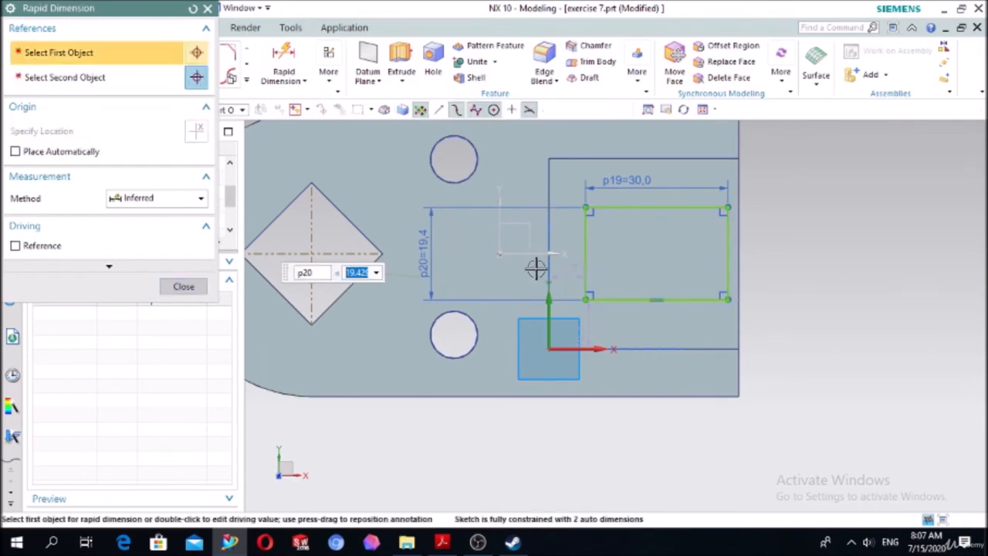
text(30)
key(Return)
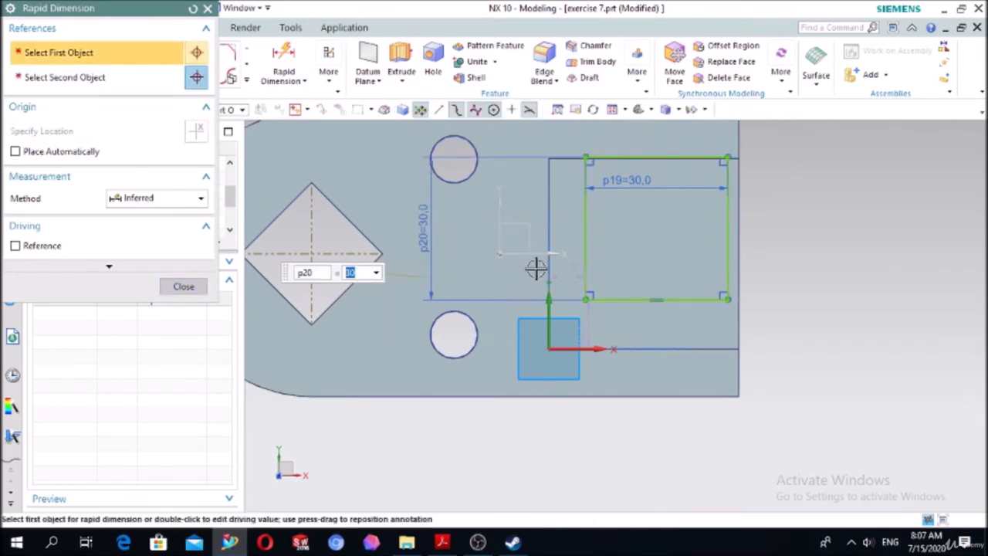
Dimension the distance between the inner square's lower side and the raised block's lower edge as 5 mm.
click(646, 301)
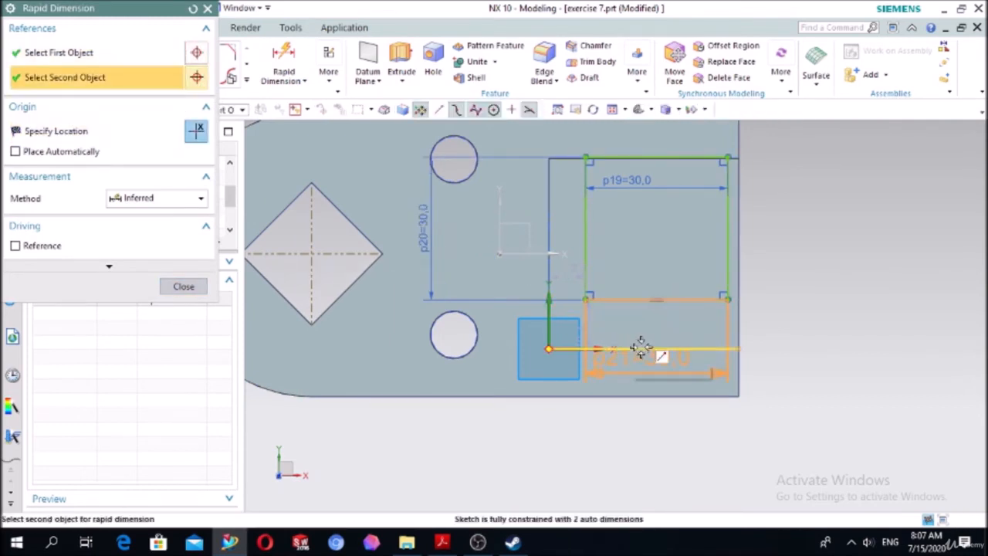
click(641, 348)
click(796, 316)
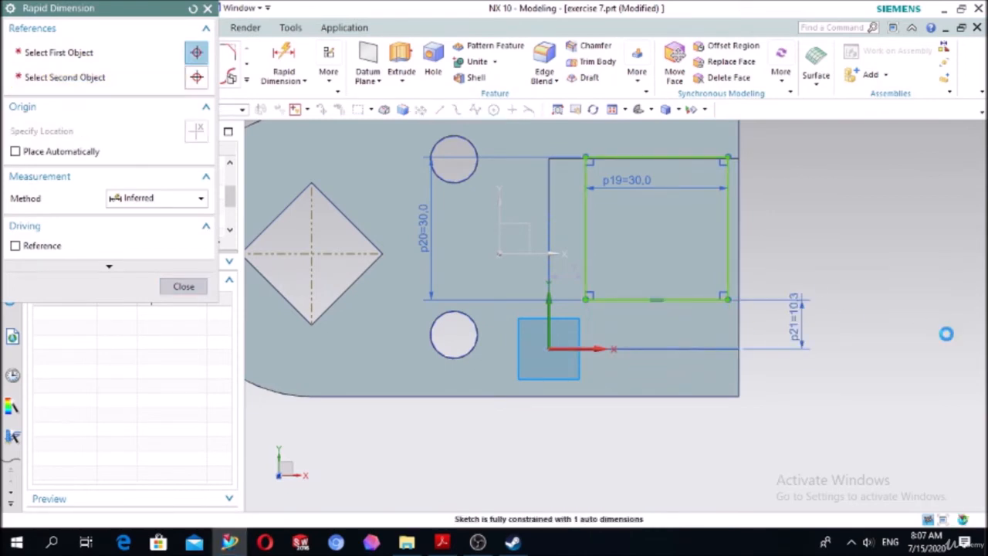
text(5)
key(Return)
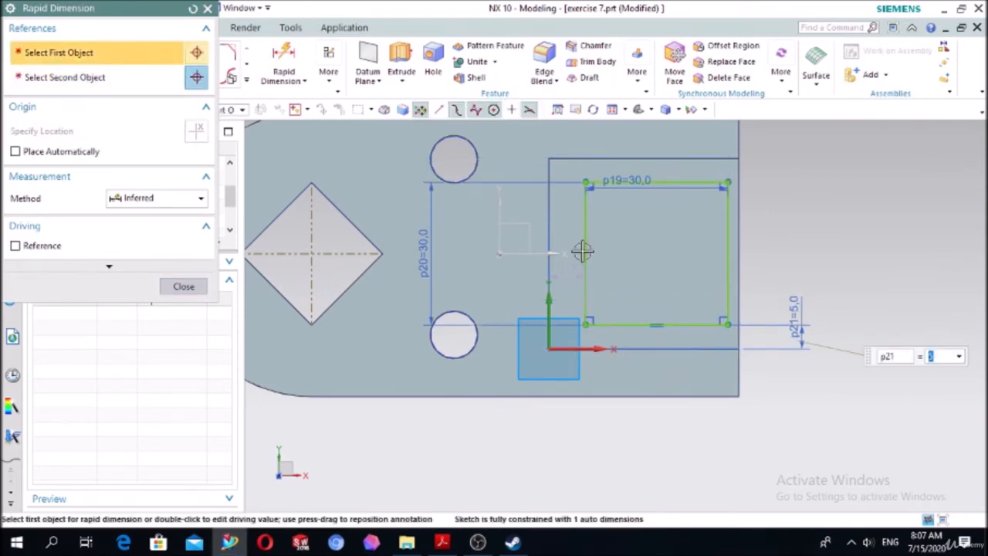
Dimension the distance between the inner square's side nearest the holes and the block's adjacent edge as 5 mm.
click(546, 231)
click(542, 270)
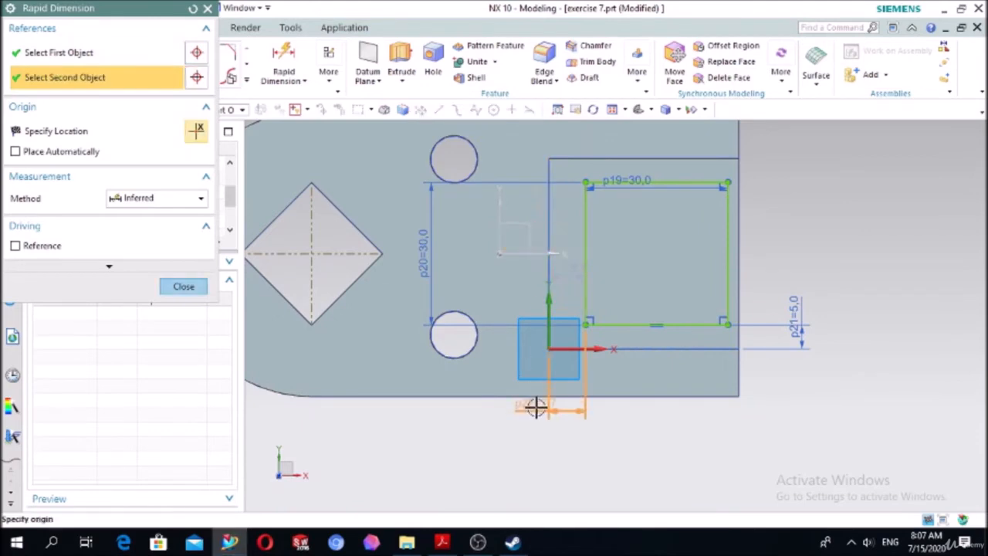
click(539, 432)
text(5)
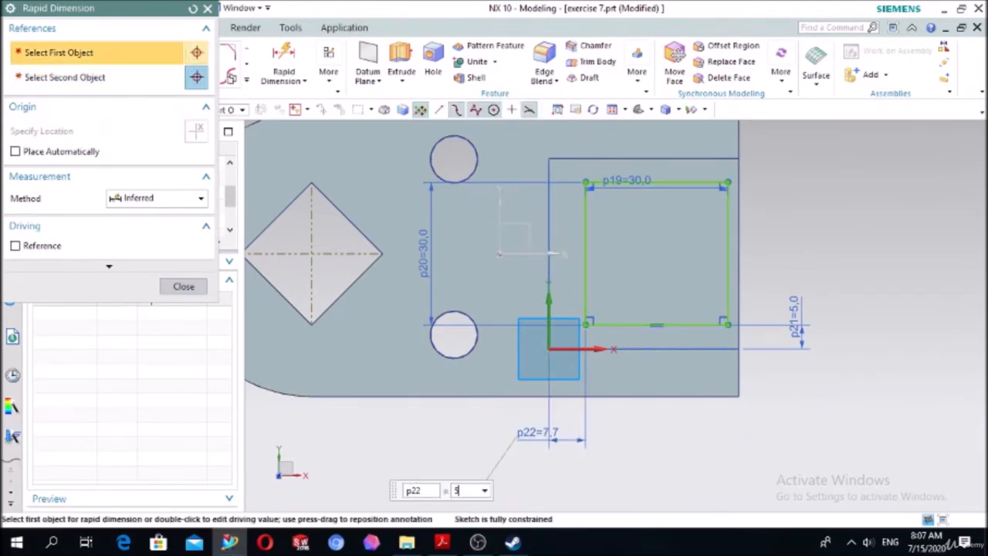
key(Return)
click(182, 287)
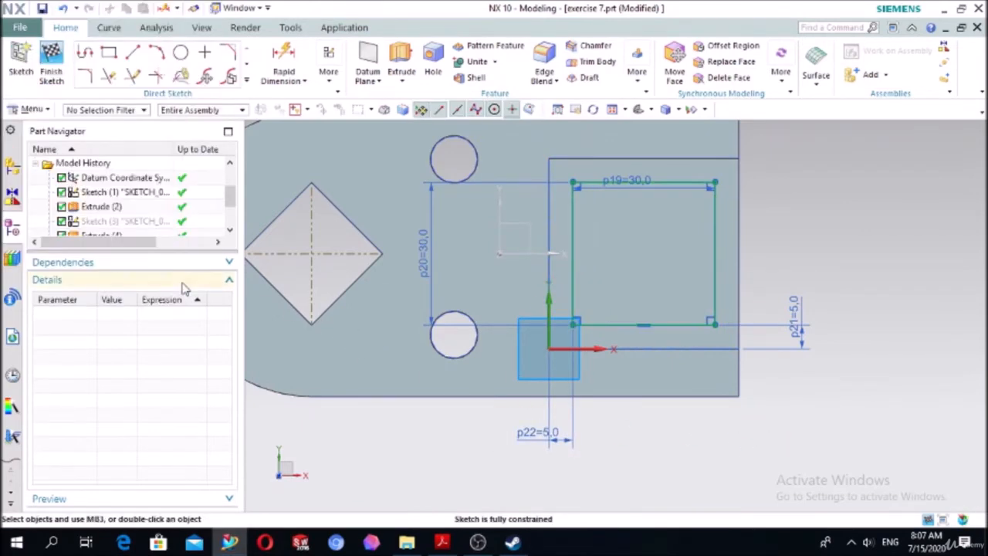
Extrude the 30 mm square 10 mm downward into the raised block with the Subtract boolean.
click(403, 60)
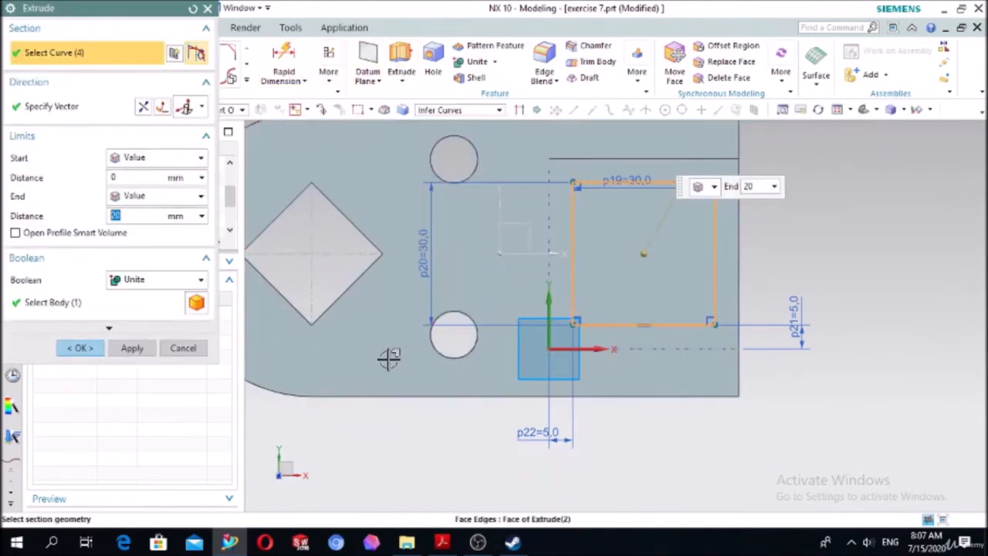
middle_drag(388, 357, 394, 322)
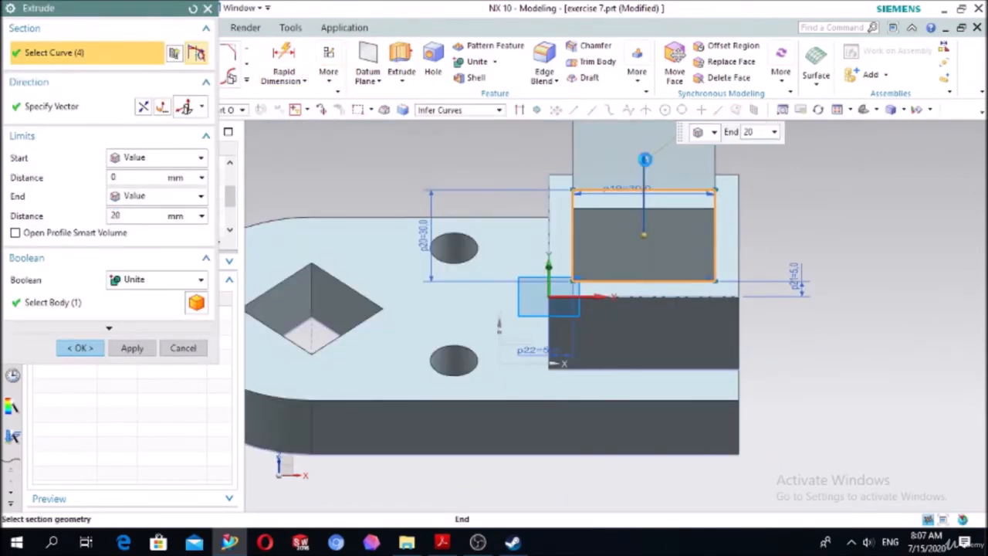
double_click(645, 158)
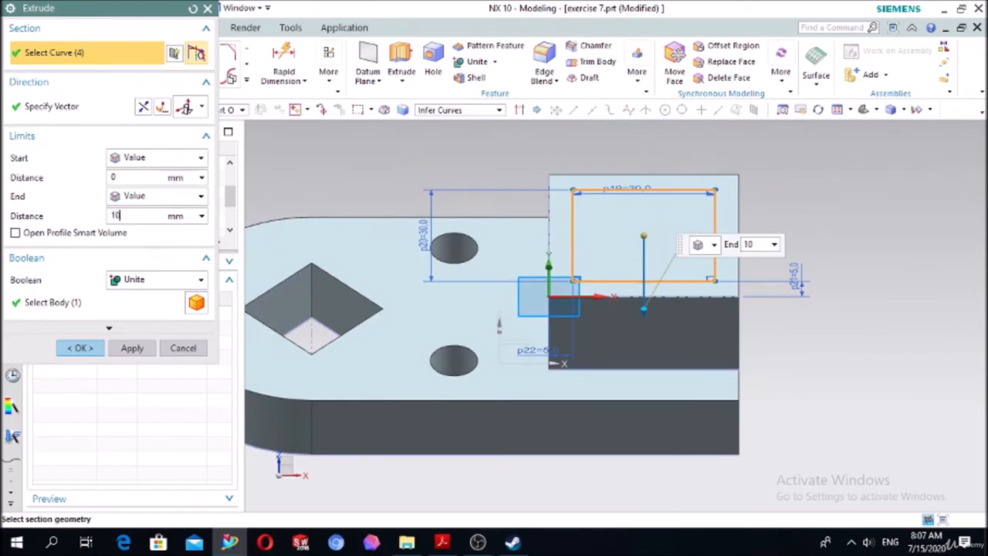
double_click(131, 217)
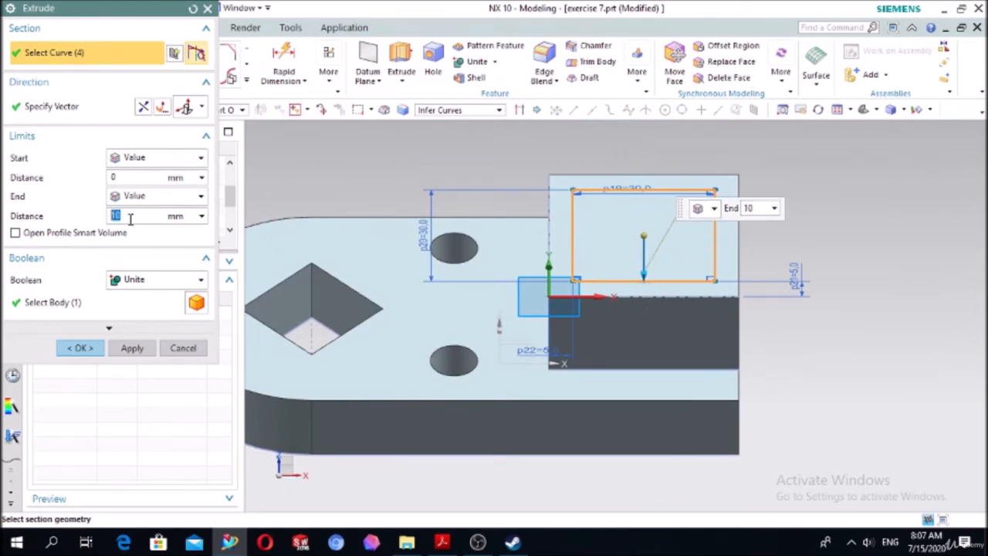
click(134, 281)
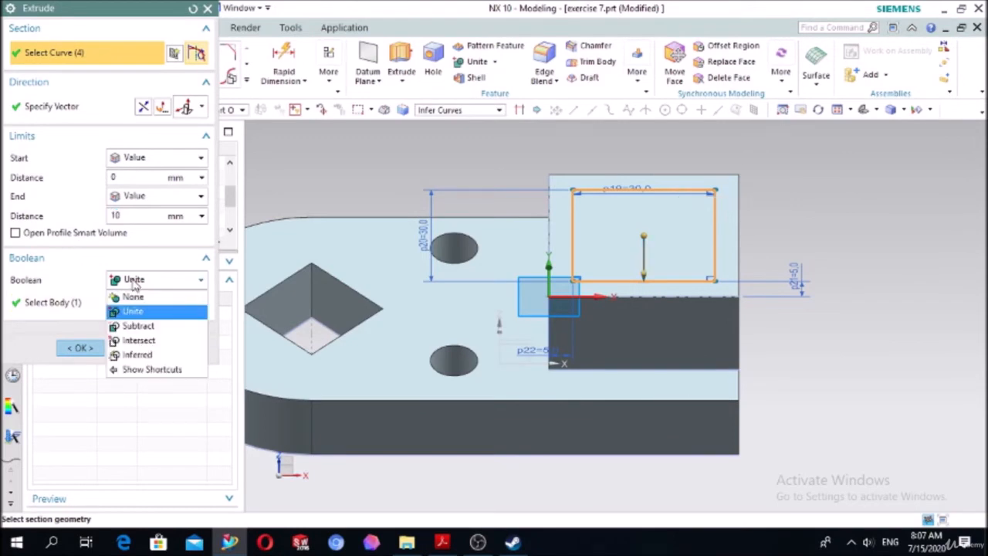
click(137, 325)
click(84, 348)
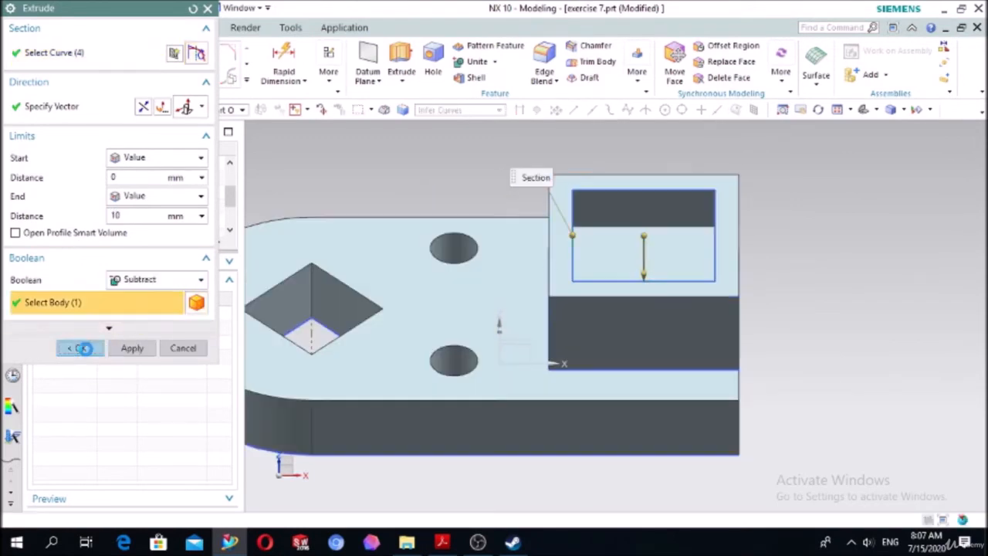
Start a new sketch on the floor of the square pocket in the raised block.
scroll(874, 248, down, 2)
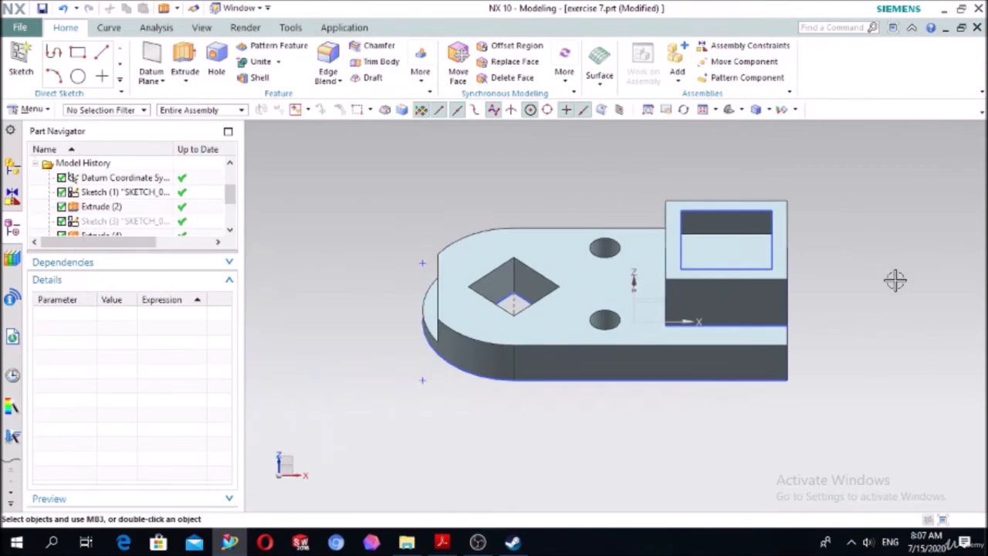
click(717, 111)
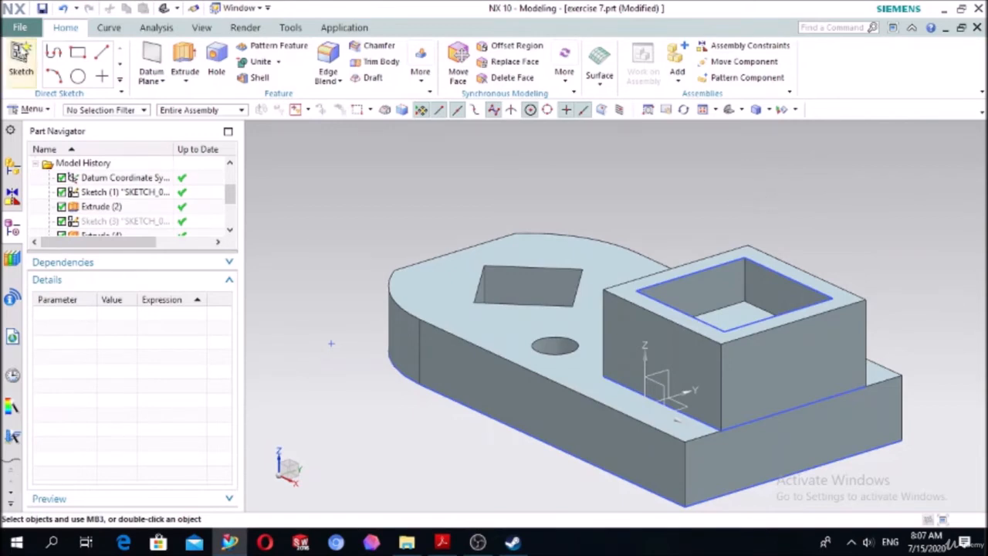
click(21, 58)
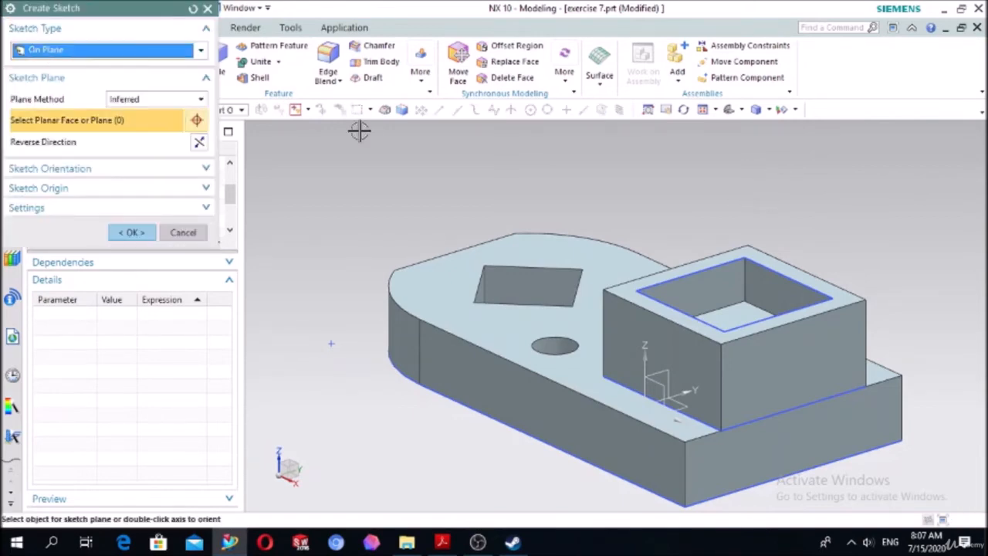
click(708, 317)
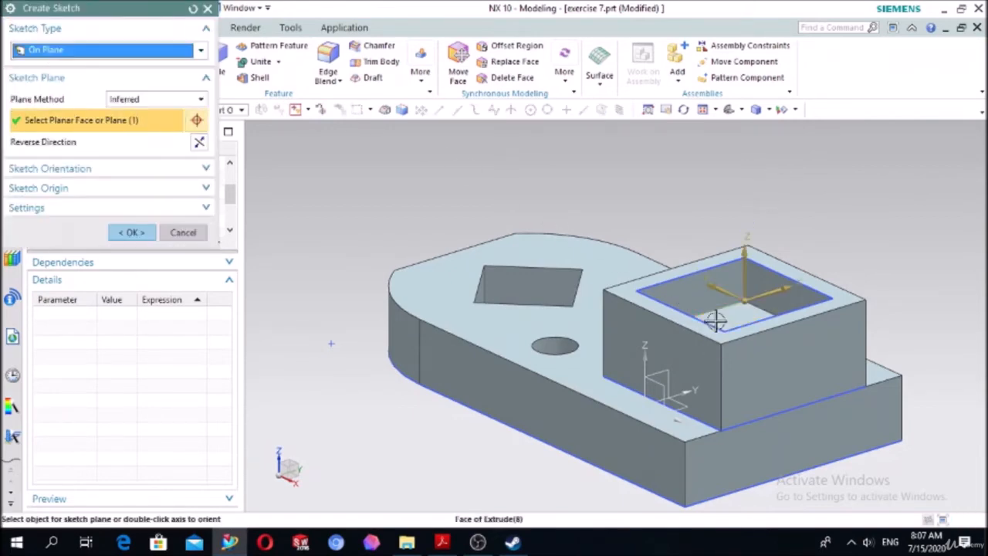
click(131, 233)
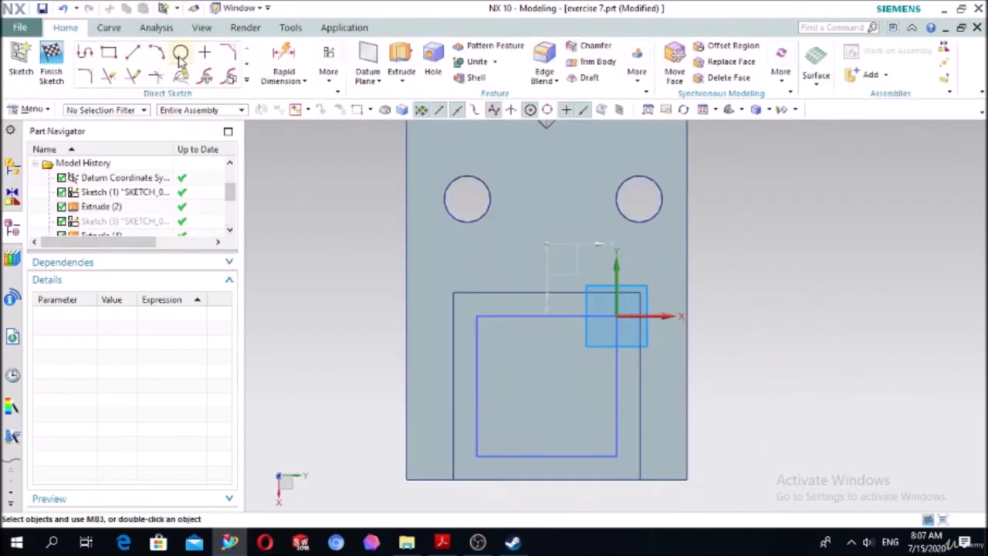
Sketch a 20 mm diameter circle inside the square pocket.
click(180, 54)
click(538, 383)
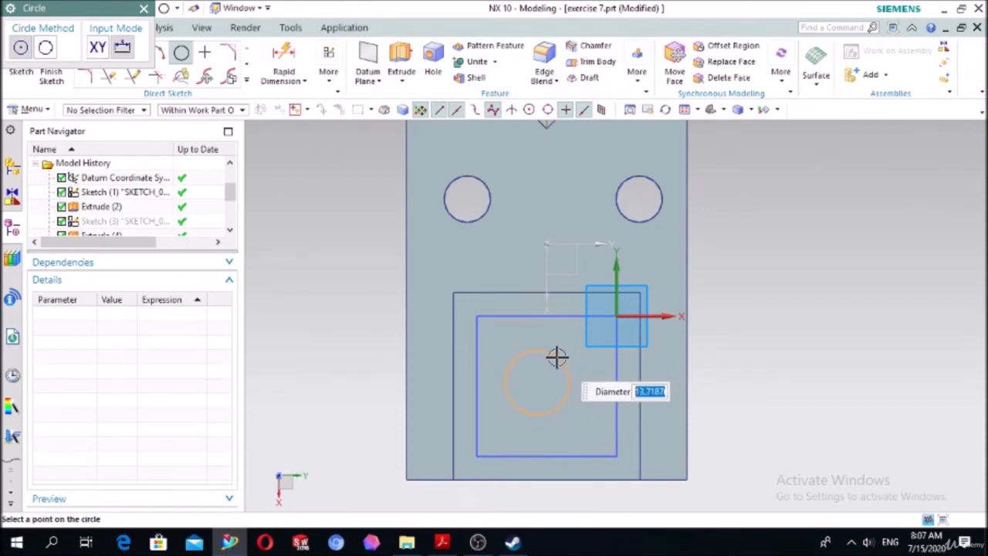
text(2)
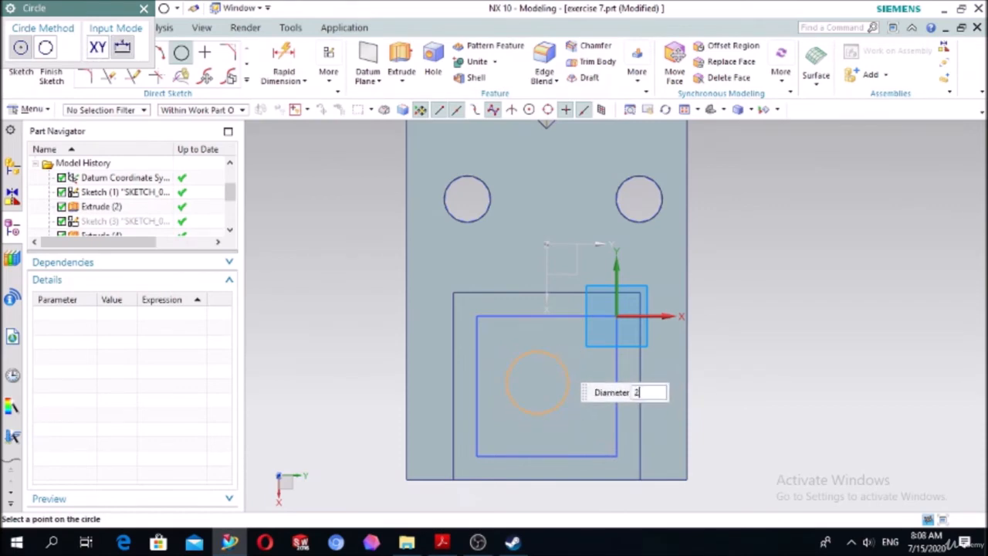
text(0)
key(Return)
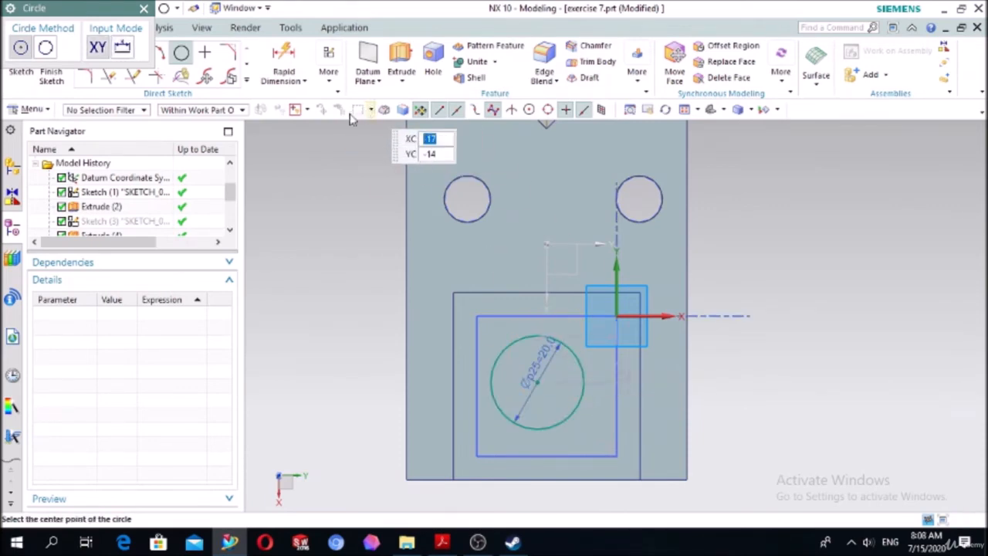
key(Escape)
Align the circle with the midpoint of the pocket edge nearest the two holes using a Midpoint constraint.
key(c)
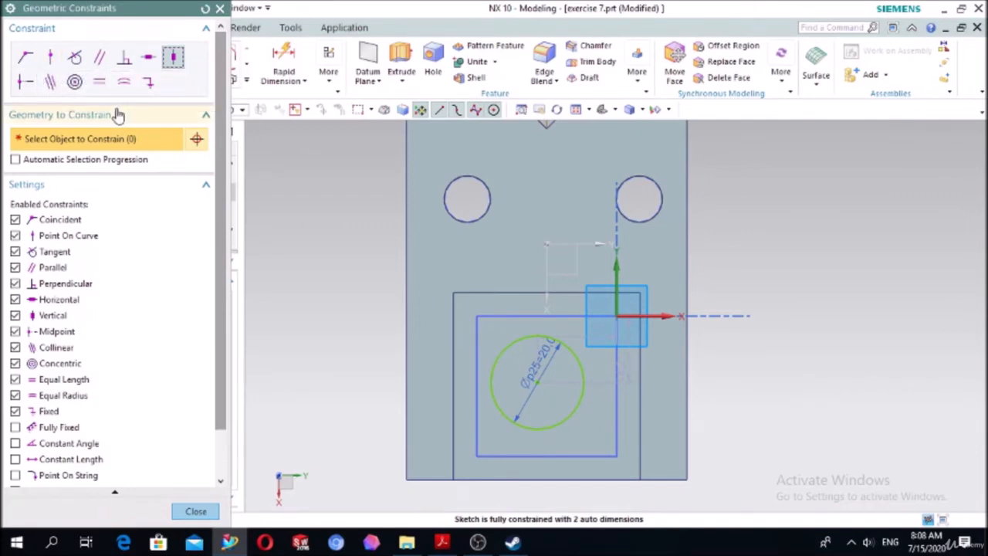
click(24, 82)
click(515, 340)
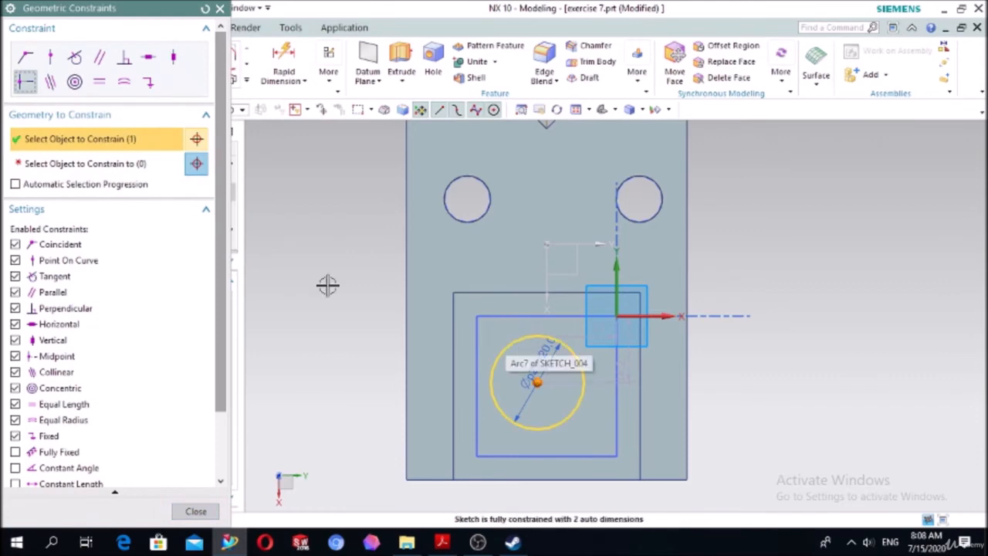
click(131, 163)
click(524, 316)
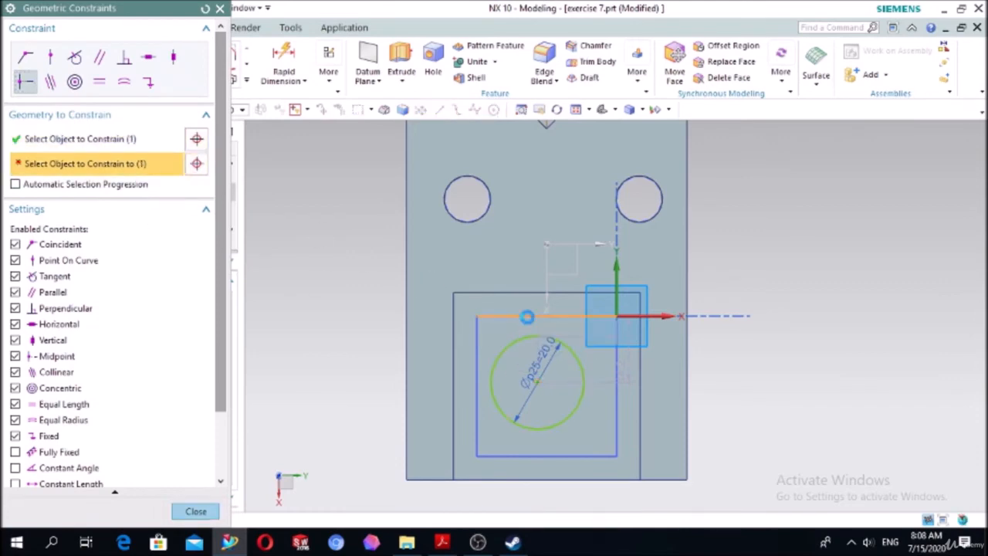
Align the circle with the midpoint of the pocket's adjacent side edge using a Midpoint constraint, centring it in the pocket.
click(523, 338)
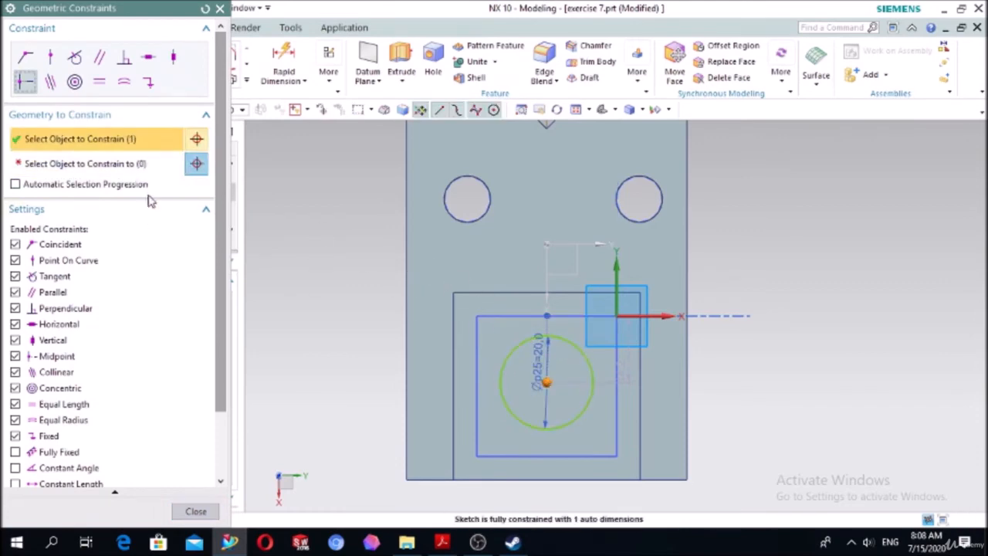
click(129, 164)
click(479, 368)
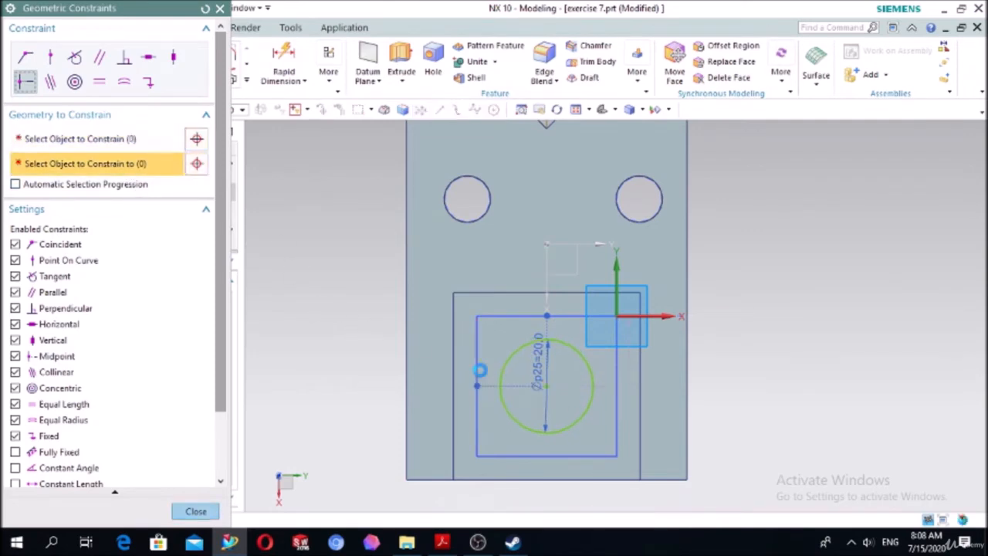
click(220, 8)
Extrude the 20 mm circle with End set to Until Selected at the plate's bottom face, using the Subtract boolean.
click(400, 55)
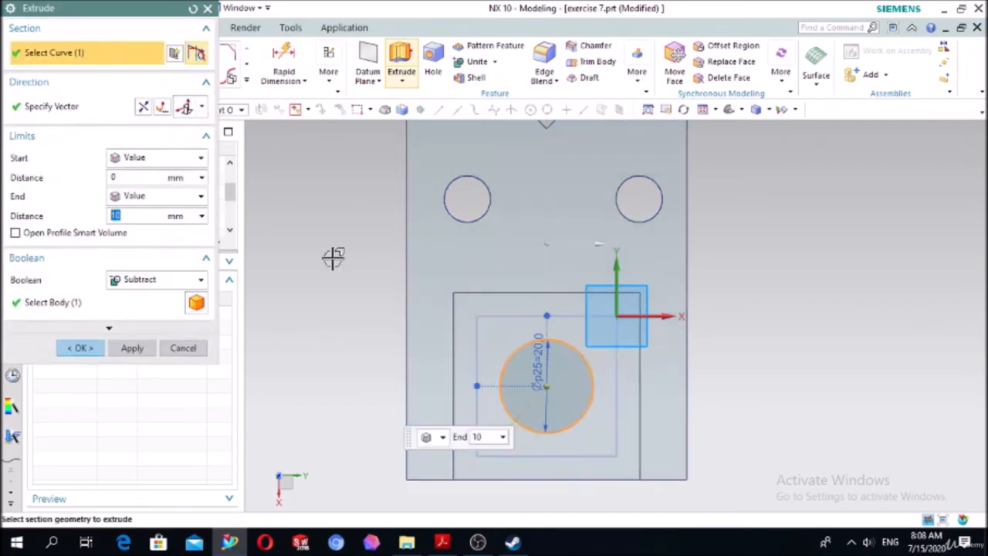
mouse_move(333, 258)
middle_down()
mouse_move(326, 267)
mouse_move(330, 226)
mouse_move(354, 241)
middle_up()
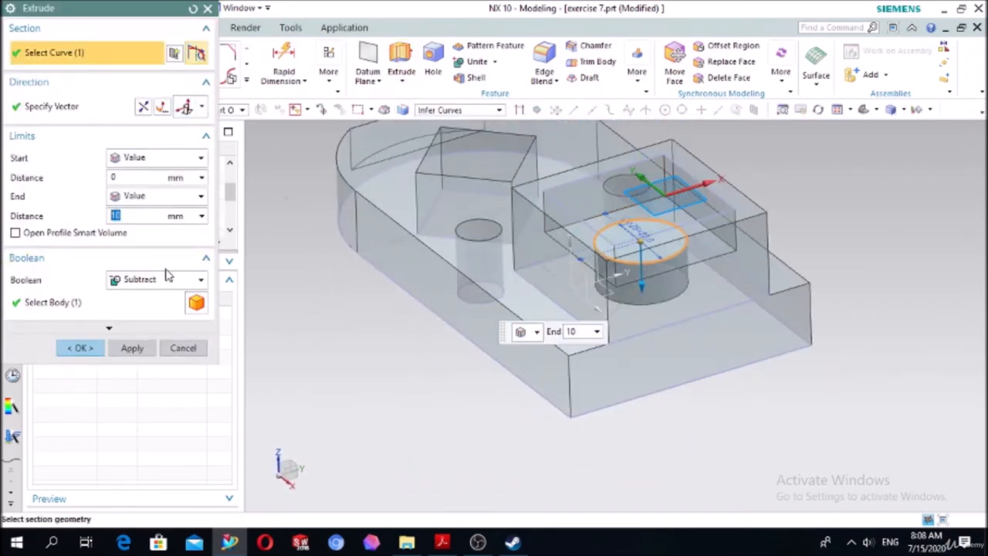
click(138, 196)
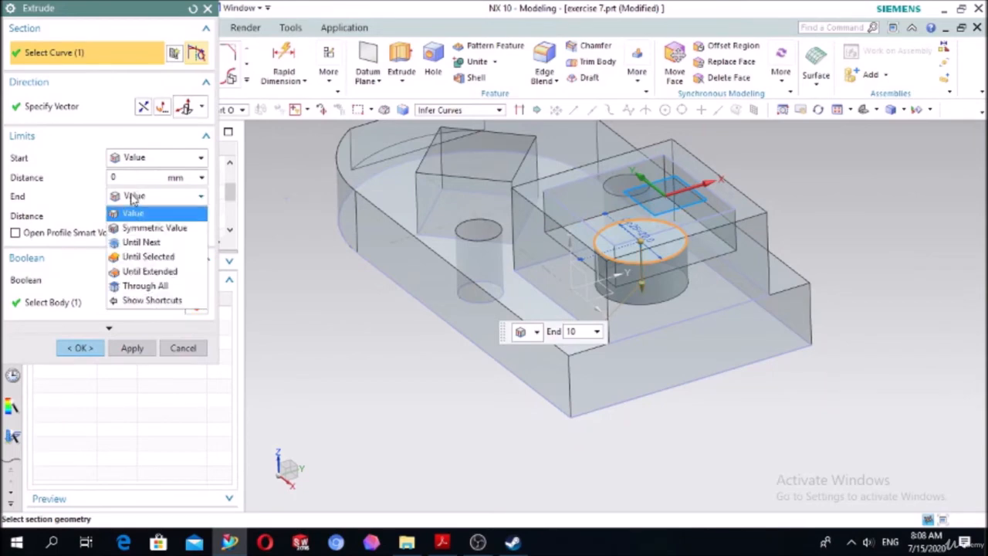
click(139, 258)
middle_drag(437, 419, 746, 163)
scroll(469, 280, up, 5)
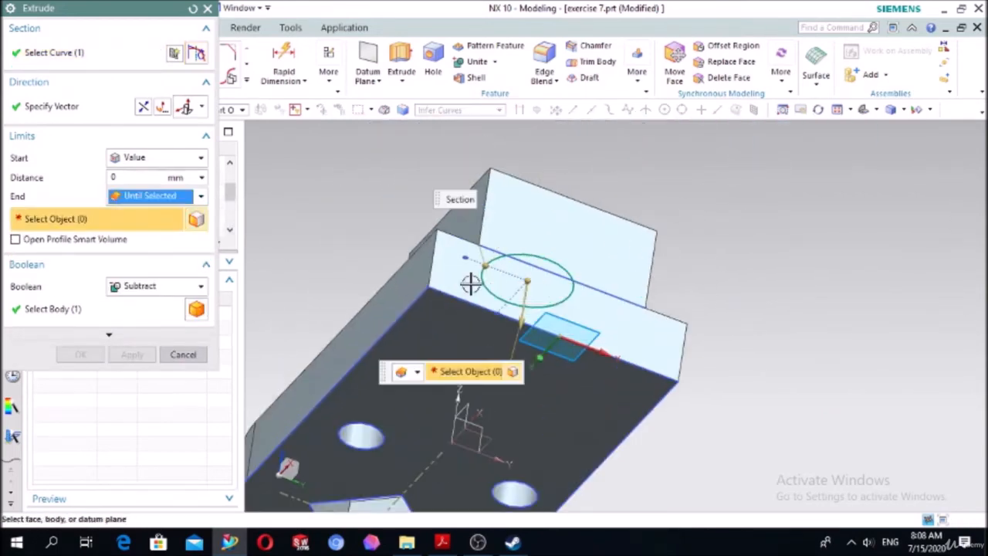
click(453, 327)
scroll(898, 302, down, 3)
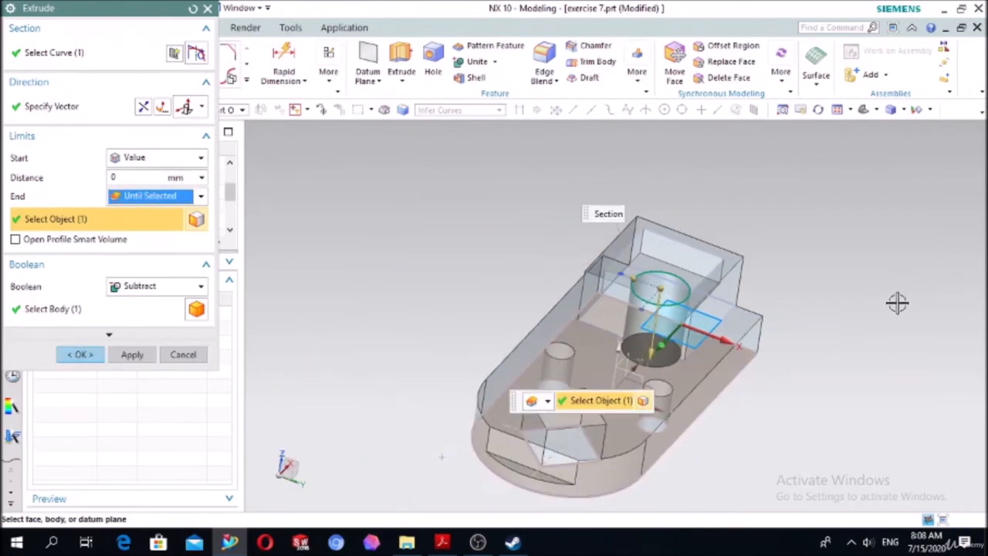
middle_drag(898, 302, 965, 348)
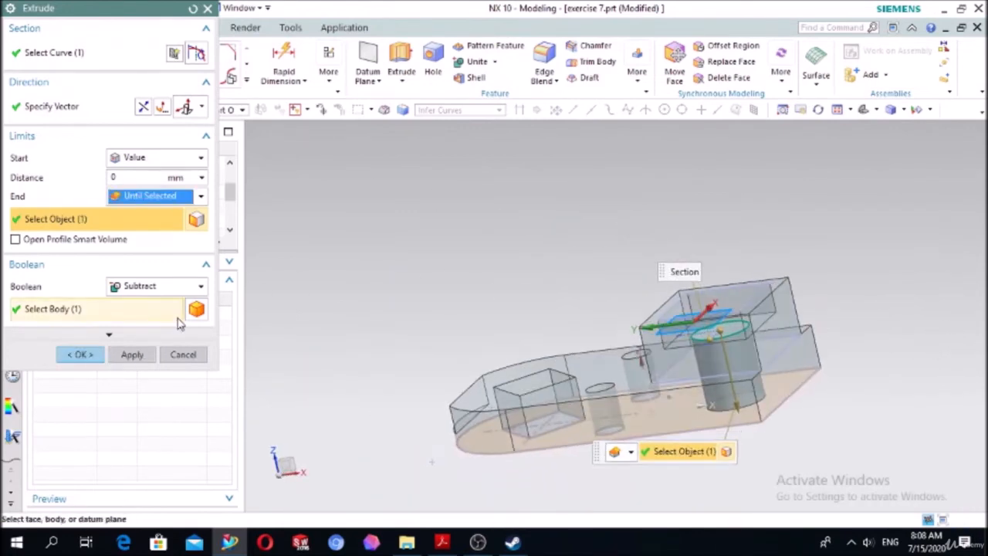
click(83, 354)
Inspect the finished plate and compare it with the part drawing in NX CAD-2.pdf in Acrobat Reader.
middle_drag(306, 271, 315, 309)
click(730, 108)
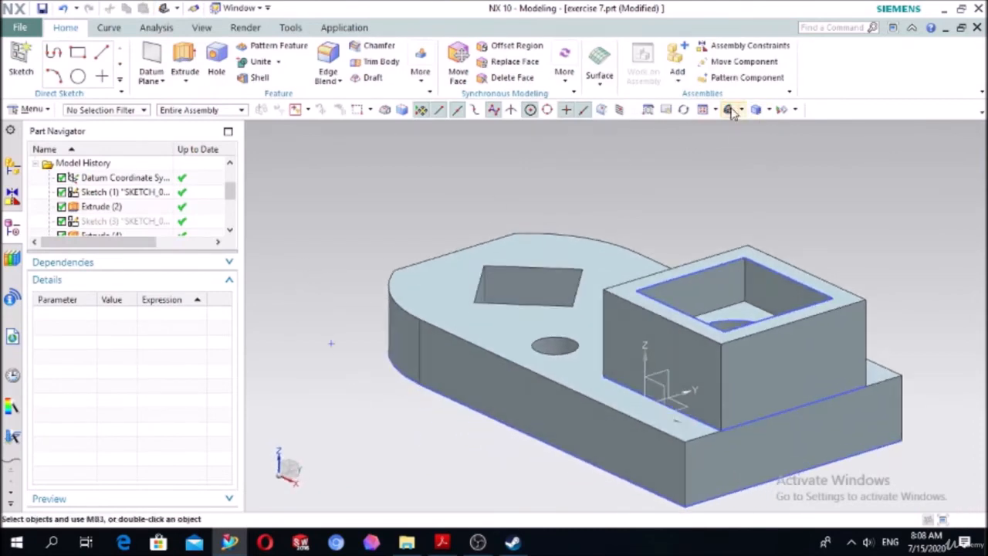
click(442, 543)
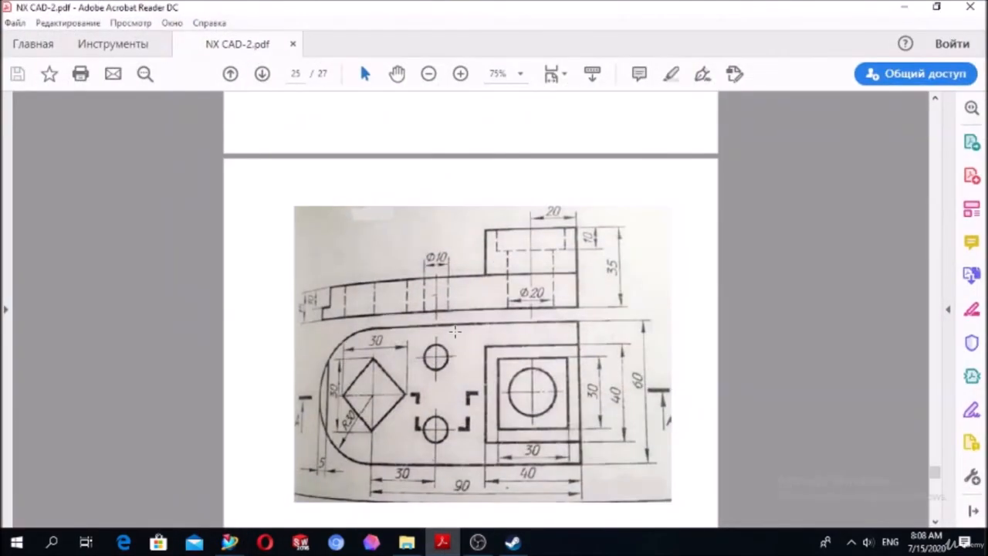
scroll(460, 304, down, 1)
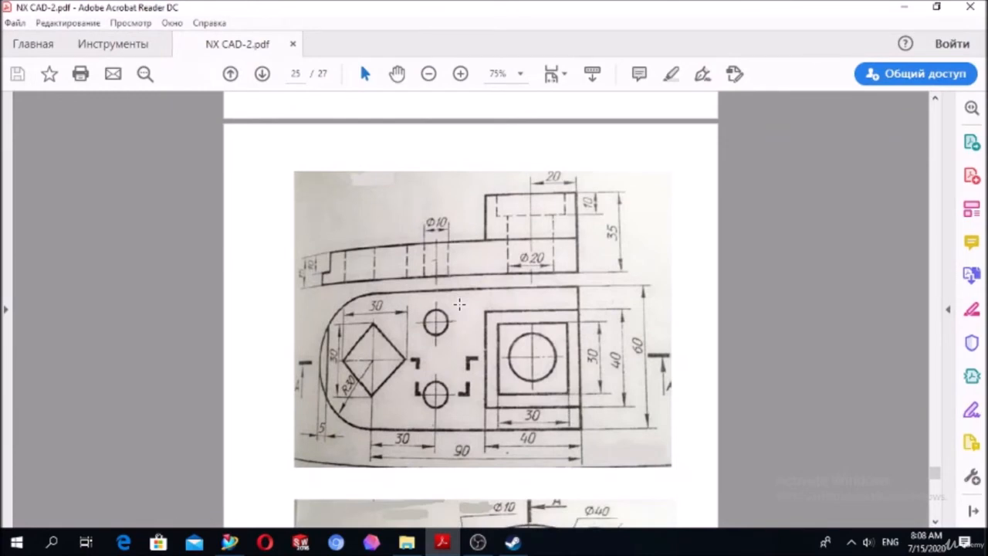
click(478, 543)
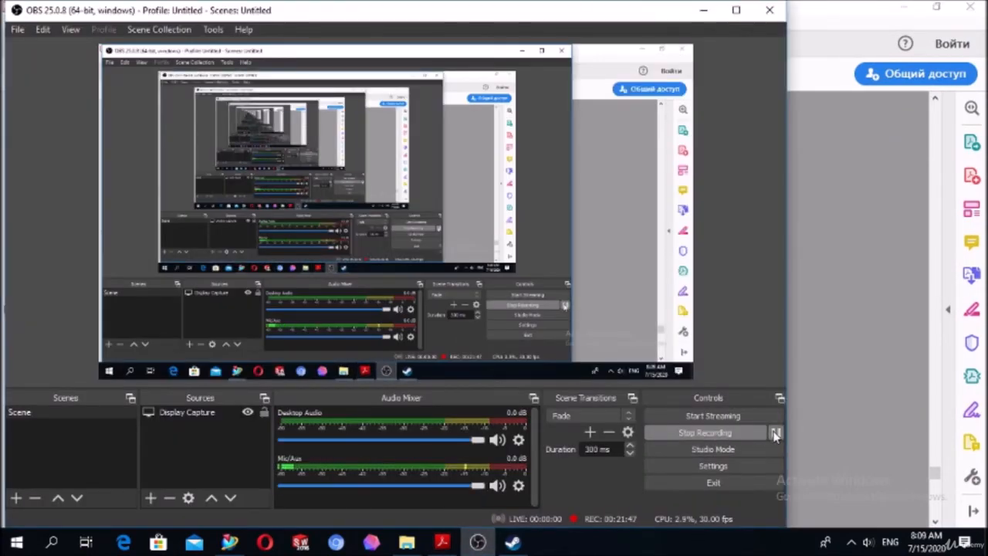
click(775, 435)
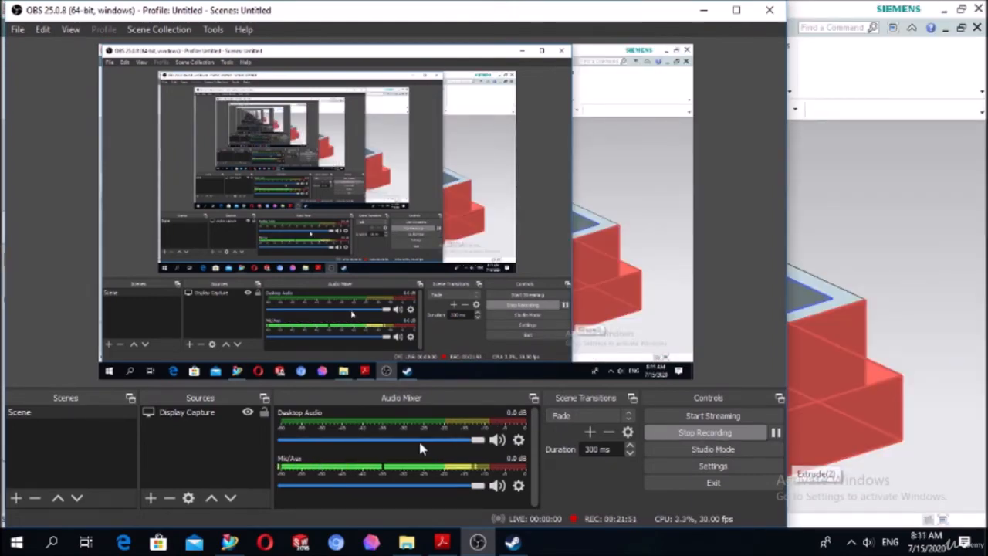
Check the flange drawing in Acrobat Reader, switch to NX and create a new millimetre Model part named exercise8.
click(442, 542)
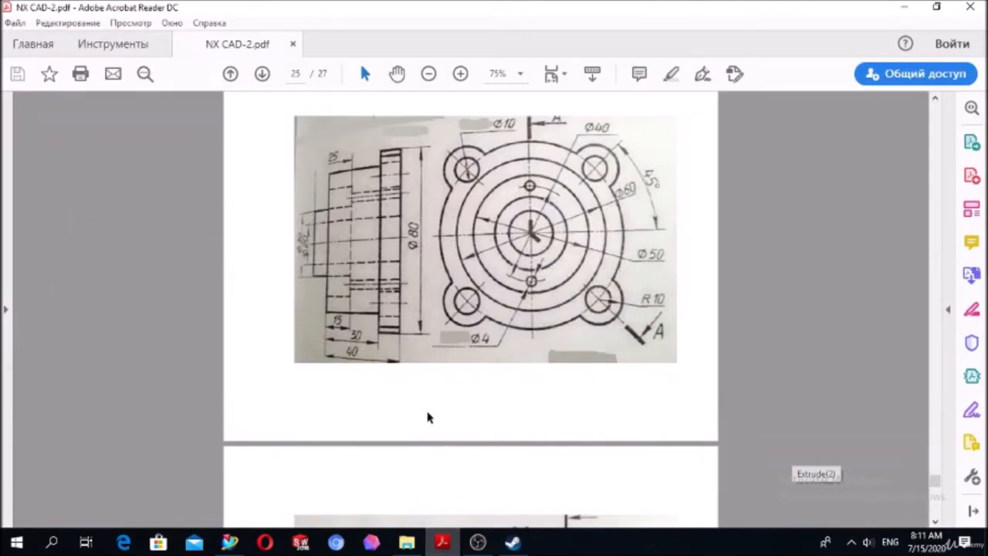
click(230, 542)
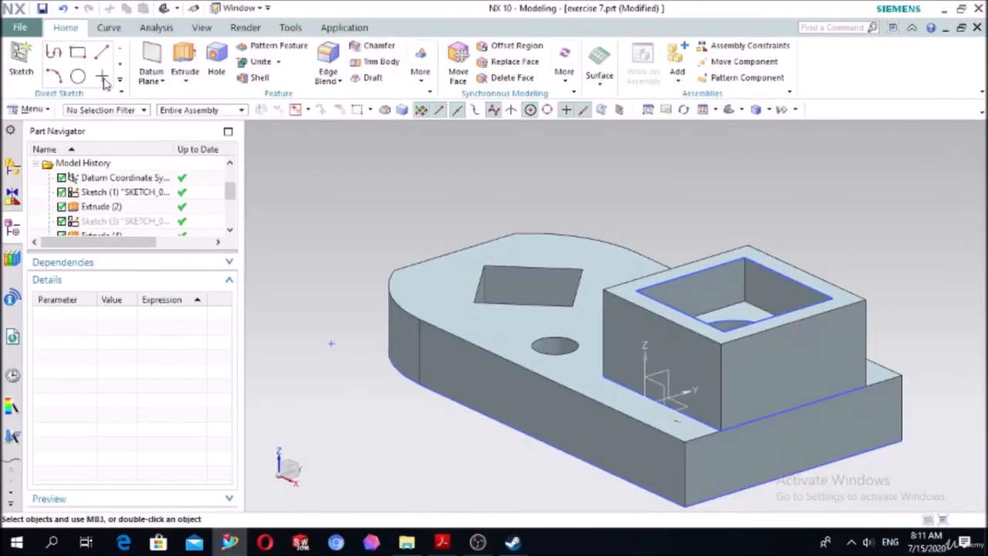
click(21, 27)
click(36, 47)
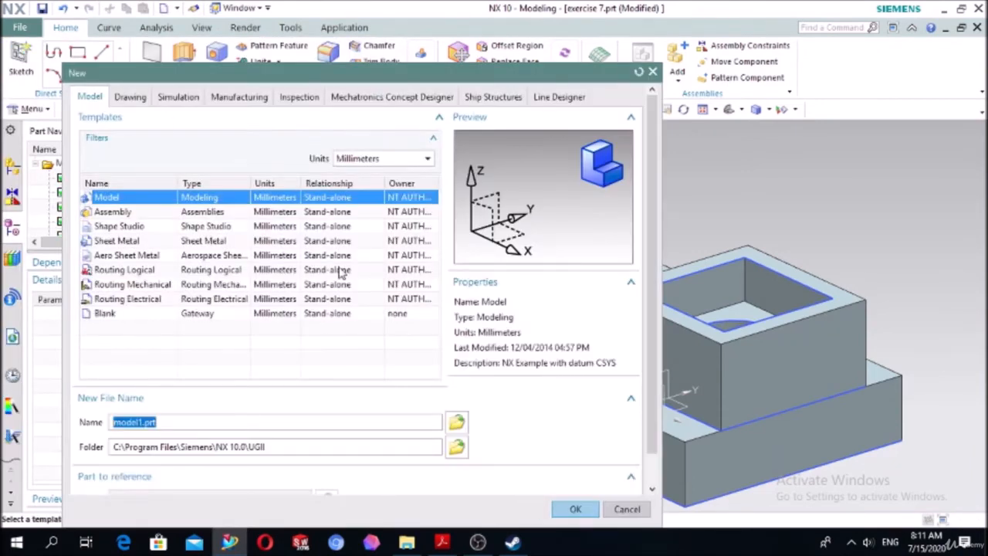
text(cise8)
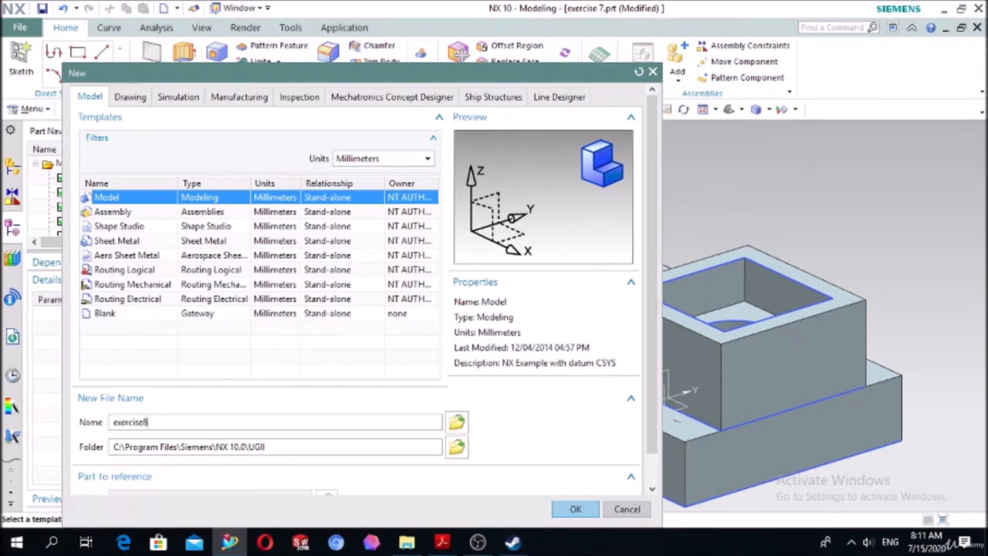
click(574, 512)
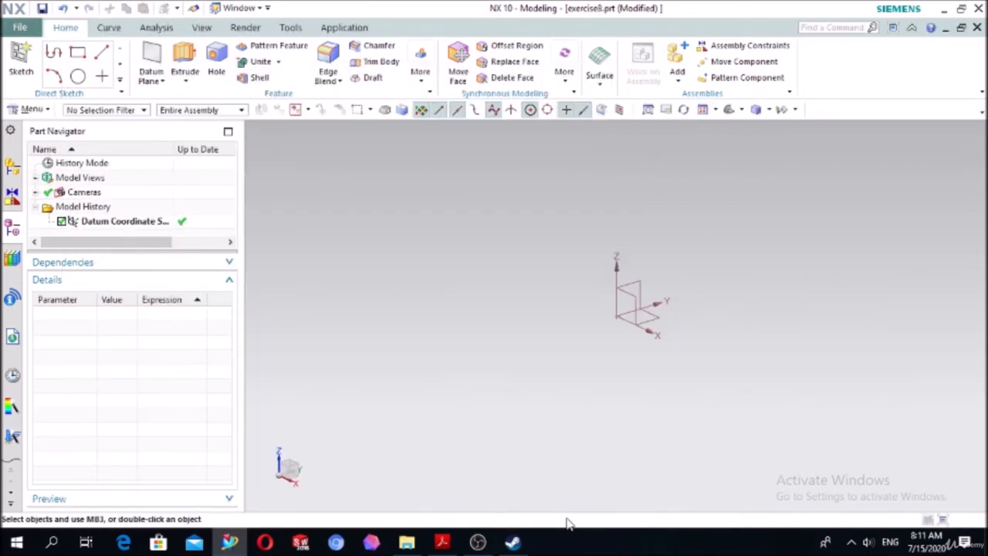
Start a sketch on the XY plane of the datum coordinate system.
click(21, 58)
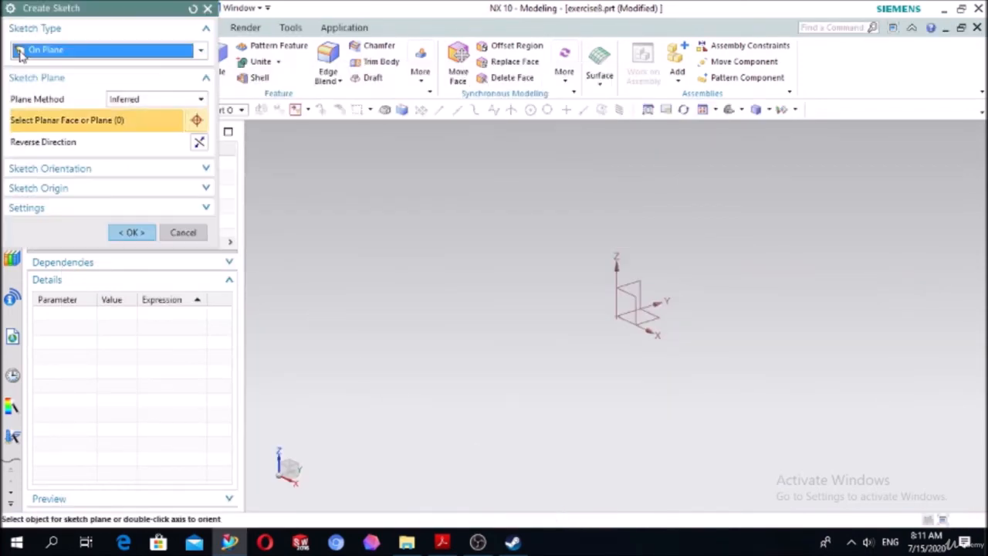
click(664, 324)
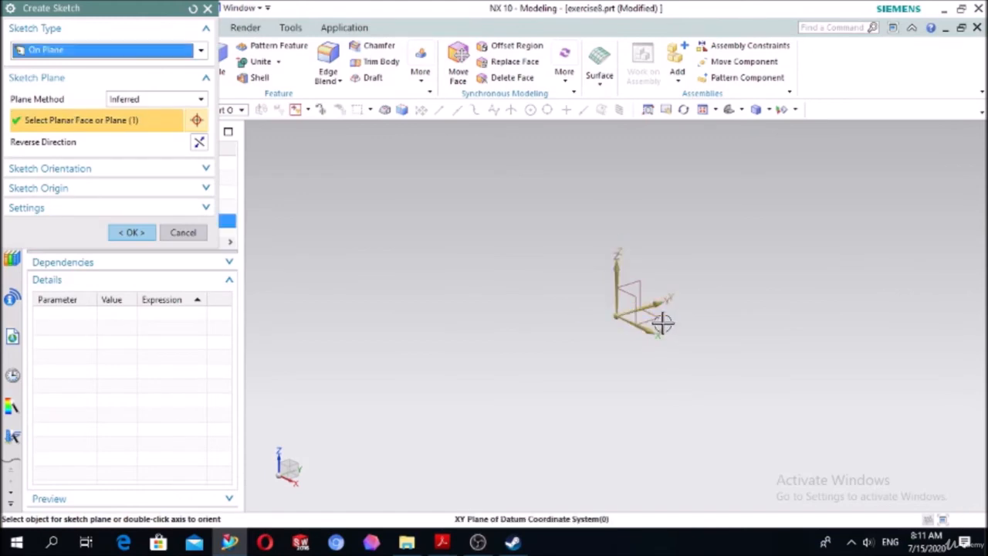
click(139, 235)
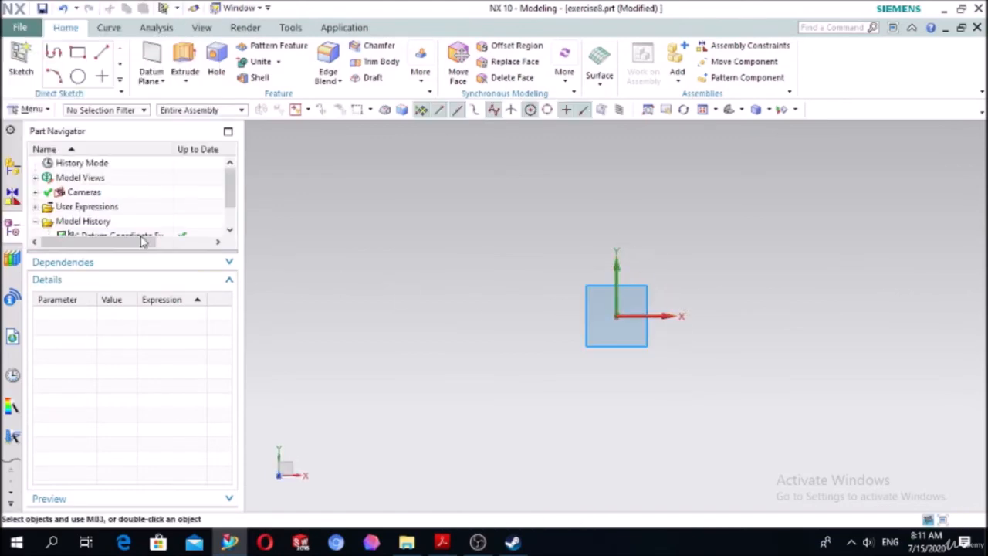
Switch to Acrobat Reader and examine the dimensions of the round flange with four corner lugs.
click(443, 543)
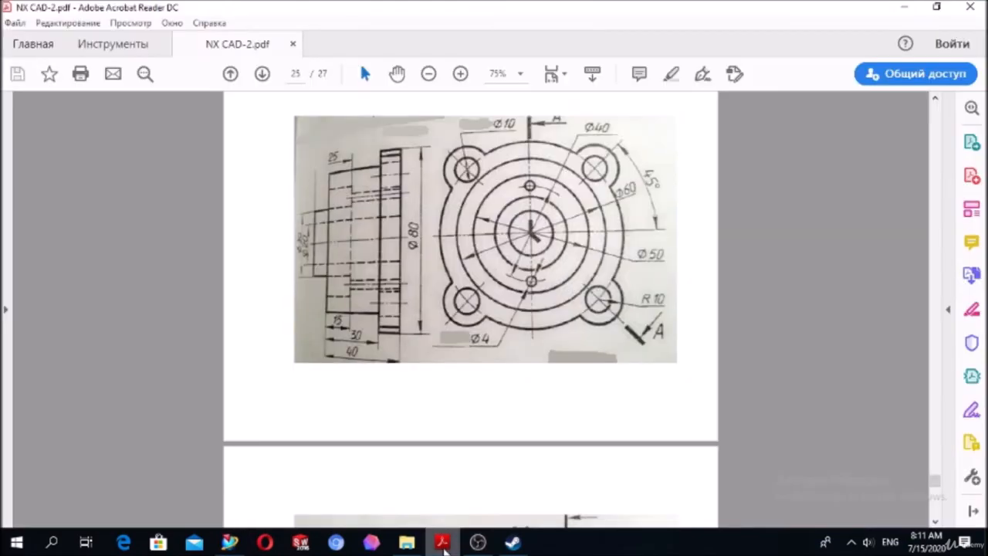
click(472, 546)
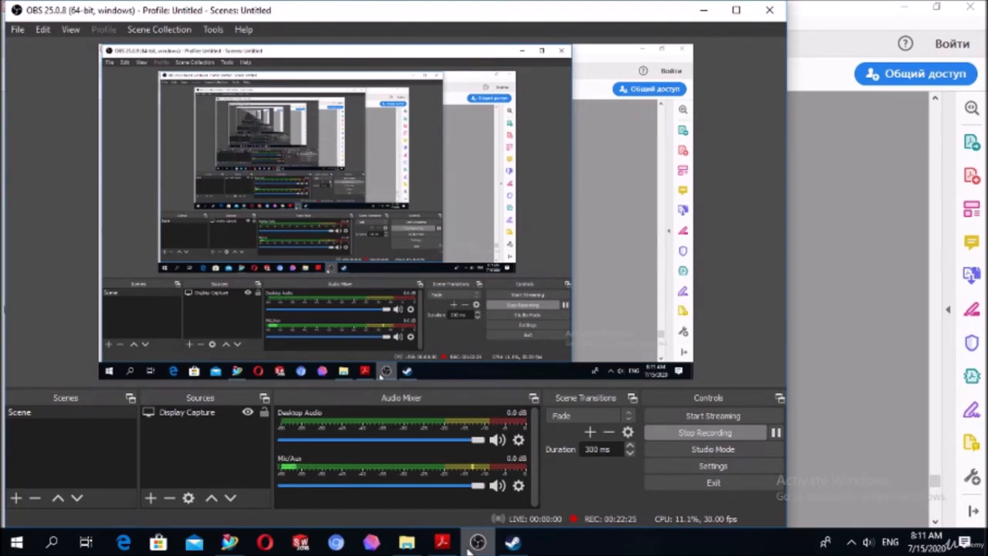
click(473, 544)
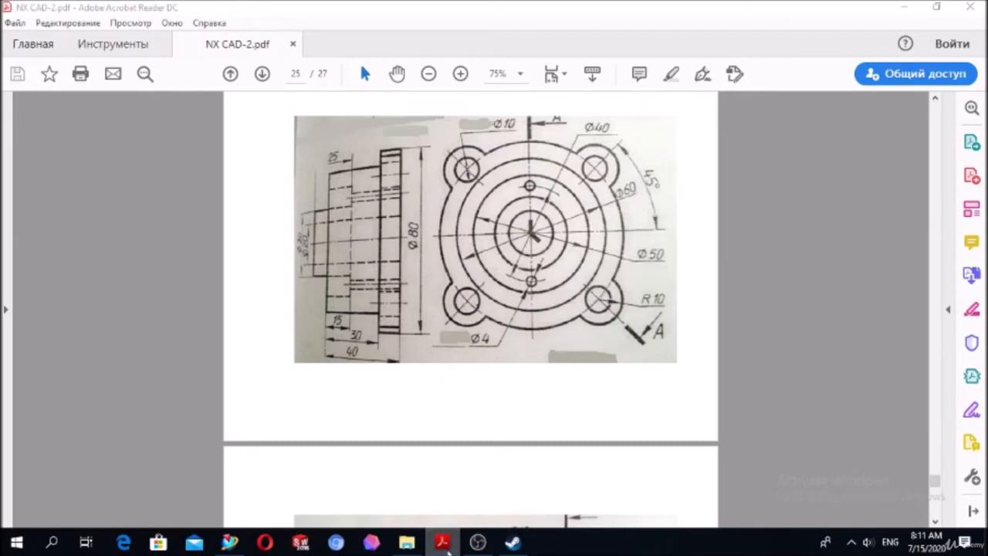
Switch to NX and sketch a circle about 125.5 mm in diameter centred on the origin.
click(447, 545)
click(178, 56)
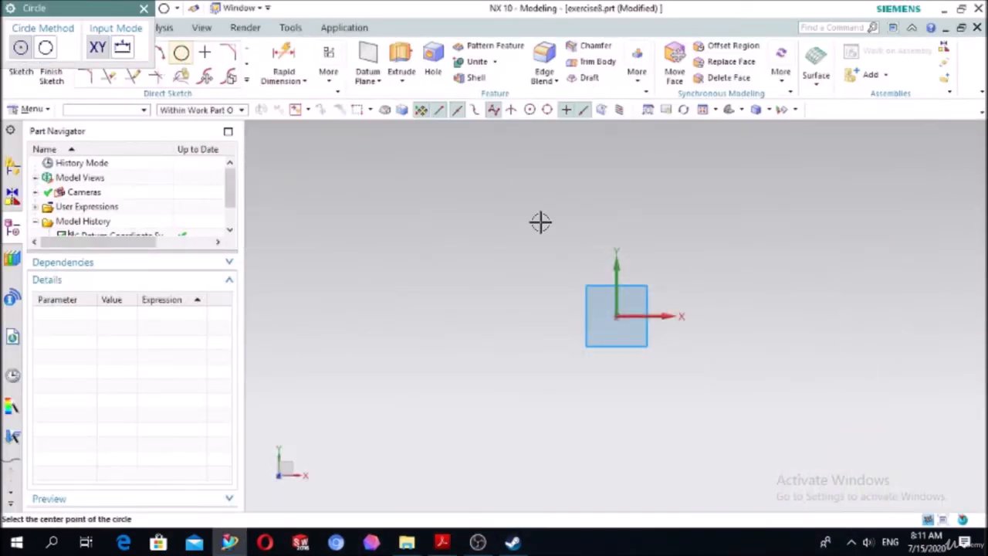
click(615, 315)
click(718, 218)
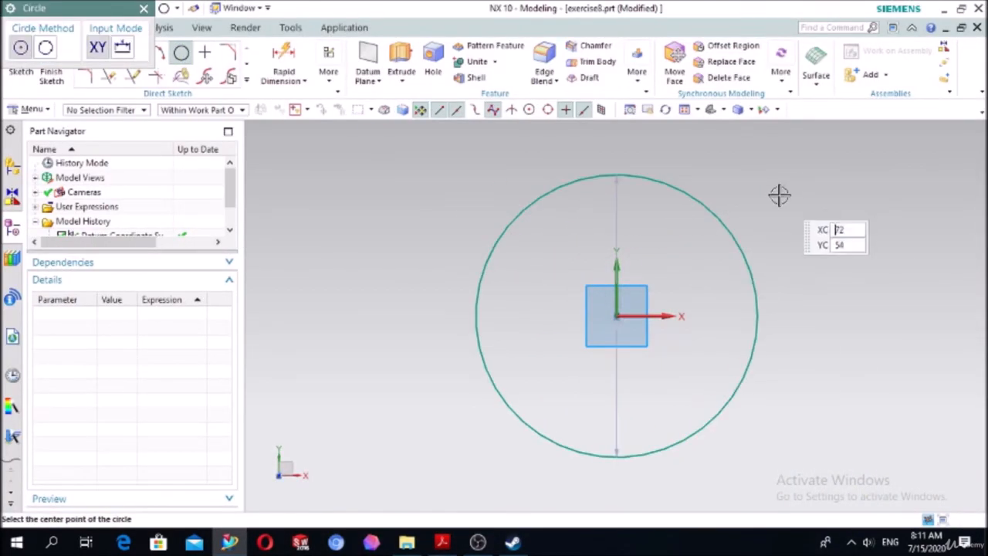
key(Escape)
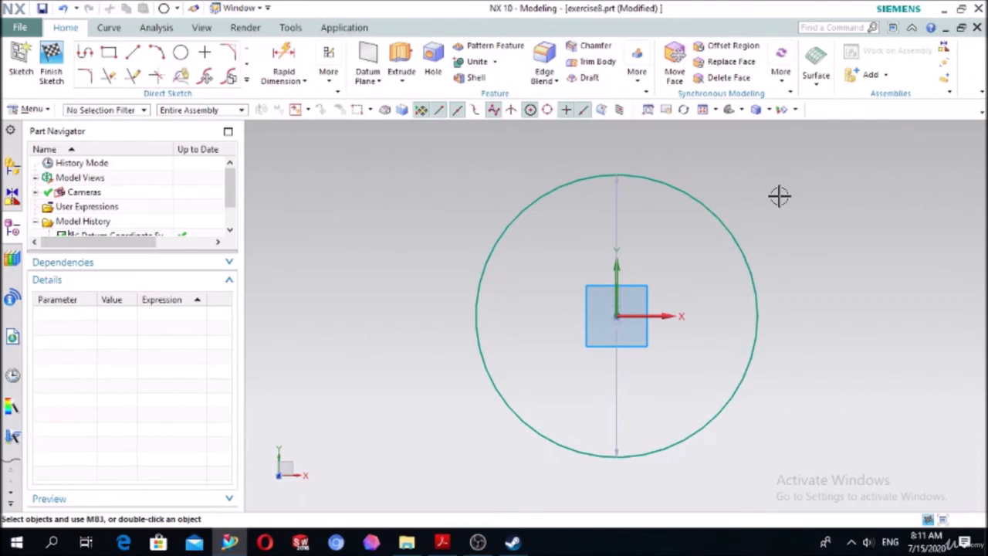
Dimension the origin-centred circle's diameter and set it to 80 mm.
click(284, 61)
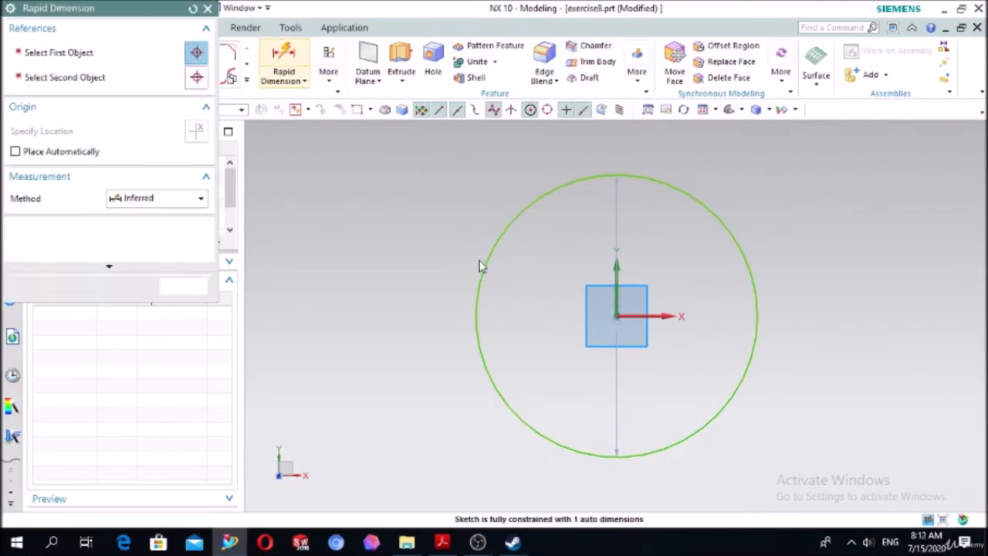
click(486, 267)
click(336, 214)
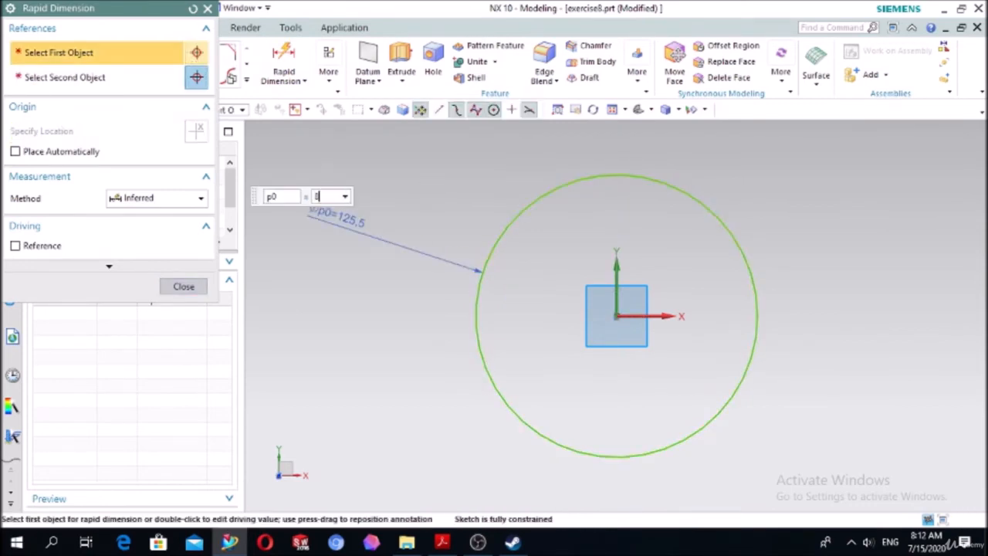
text(80)
key(Return)
click(189, 288)
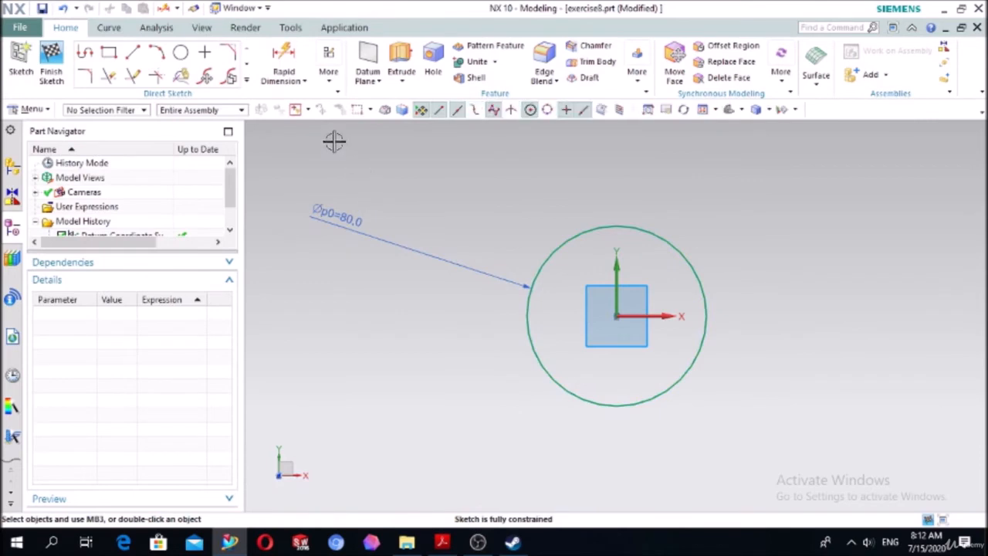
Draw two lines from the origin past the circle: a horizontal one about 58 mm long and one inclined up-right about 61 mm long.
click(133, 52)
scroll(640, 347, up, 3)
click(623, 374)
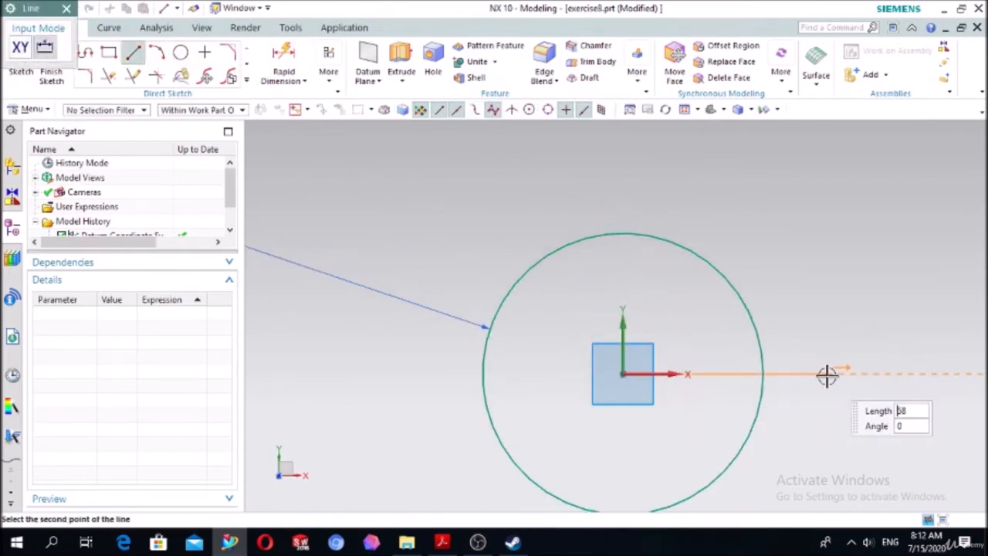
click(827, 374)
click(622, 373)
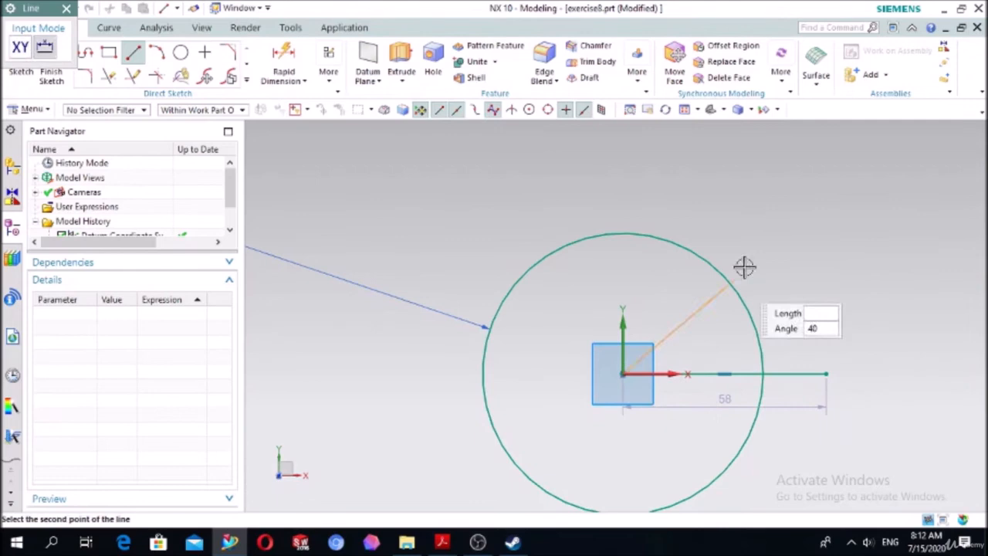
click(774, 223)
key(Escape)
Add a 45° angular dimension between the inclined line and the horizontal line.
click(285, 62)
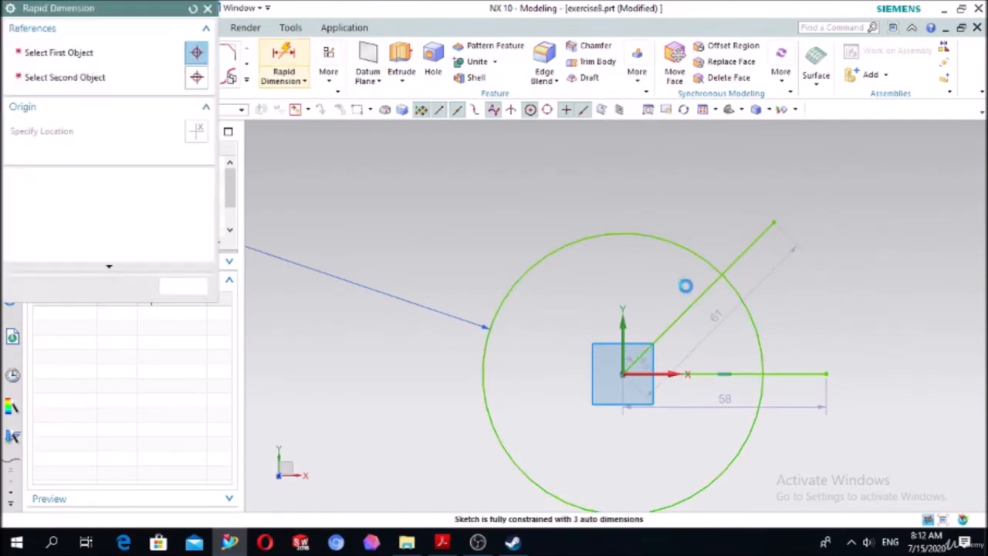
click(689, 305)
click(718, 374)
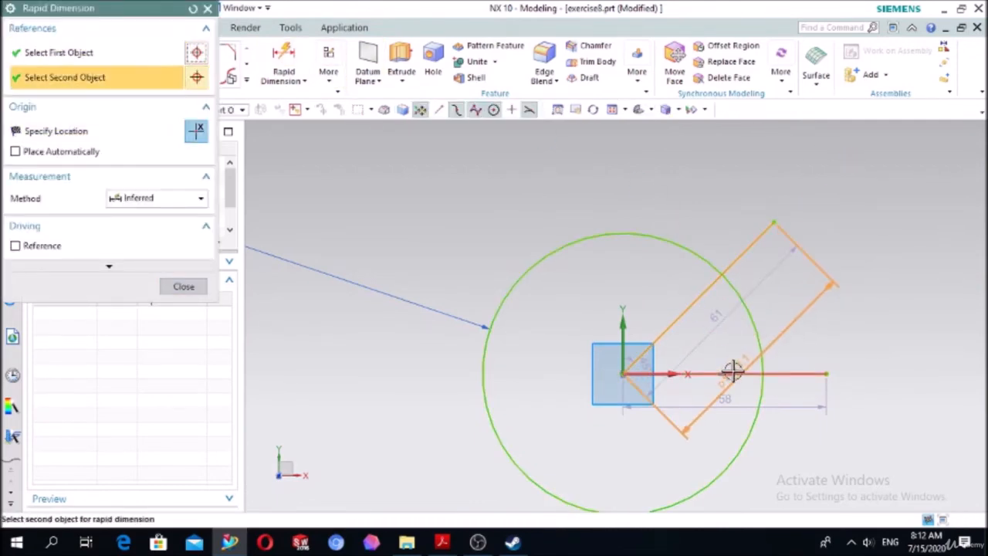
click(733, 372)
click(806, 297)
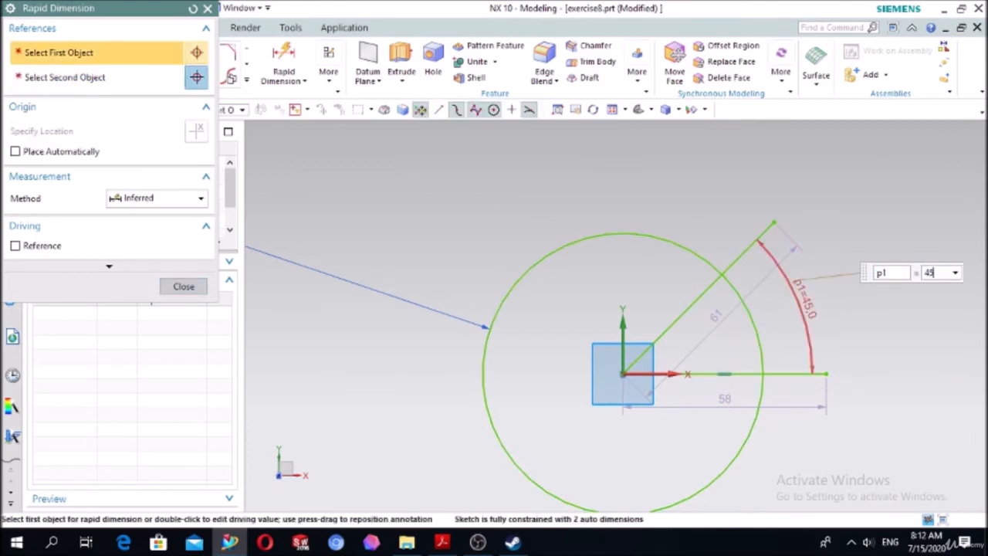
click(184, 285)
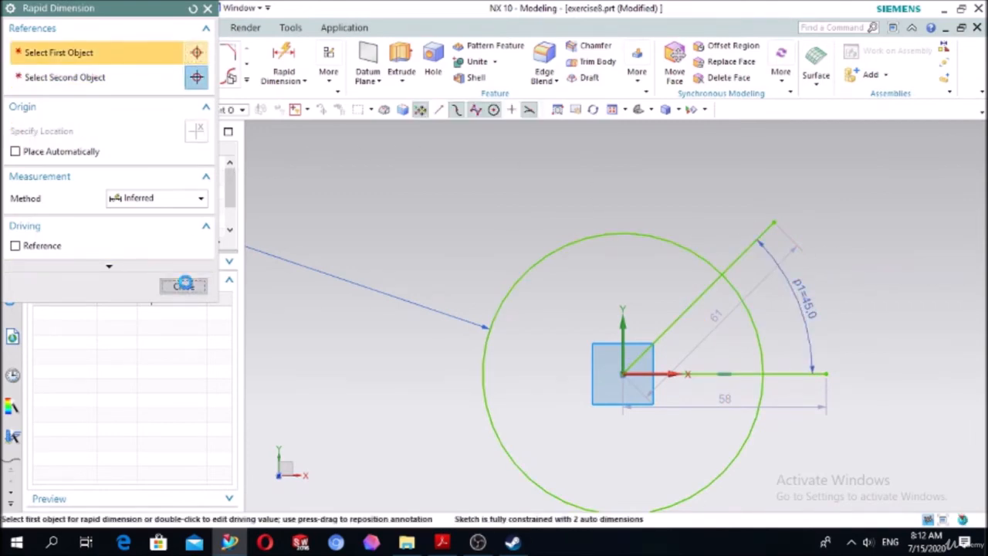
Convert the inclined line and the horizontal line to reference lines.
scroll(779, 208, up, 3)
click(744, 252)
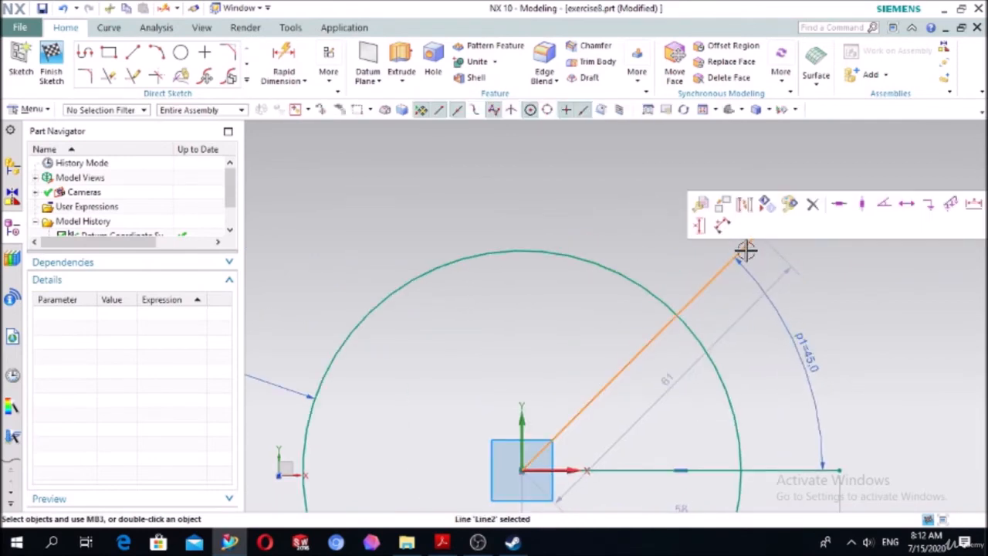
click(745, 203)
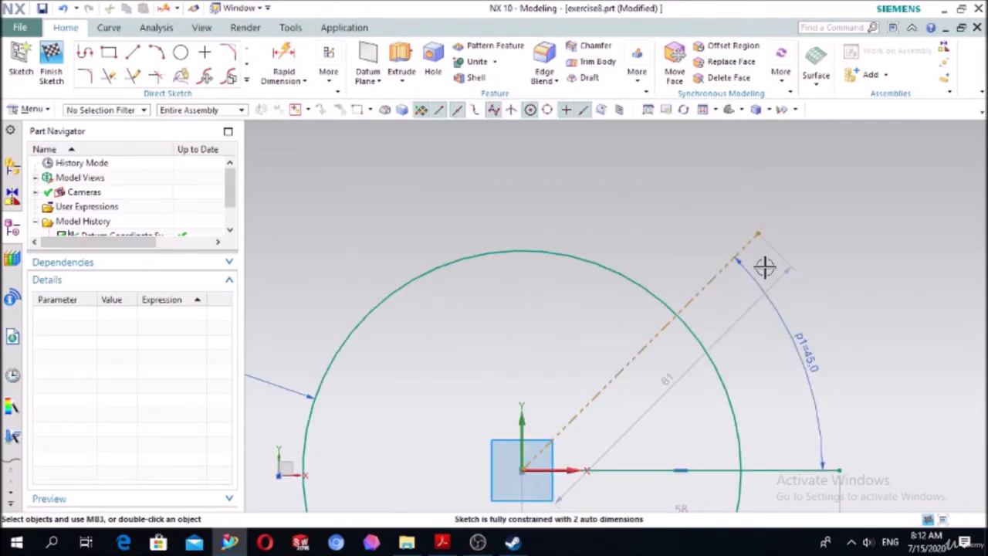
click(777, 472)
click(772, 426)
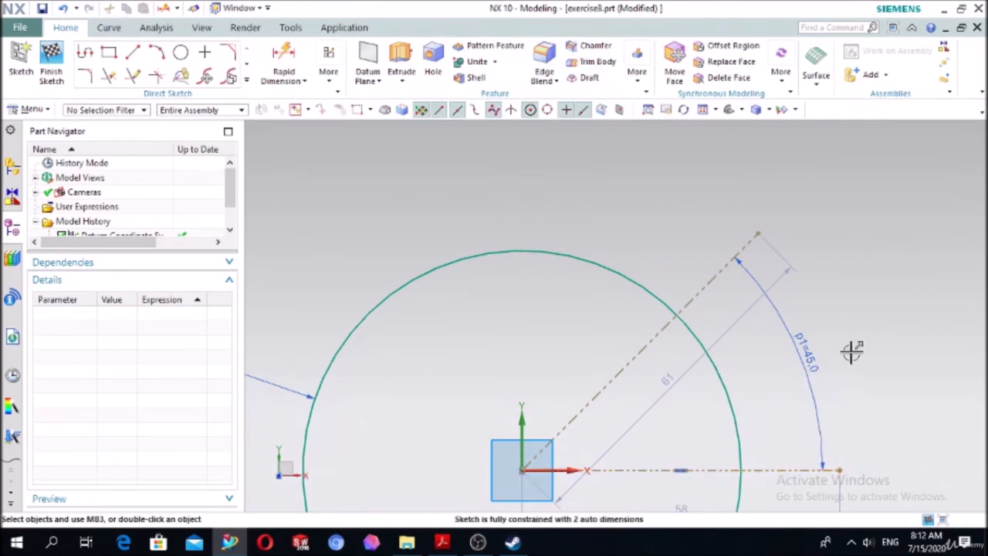
Sketch a 20 mm diameter circle just outside the large circle, beside the outer part of the inclined reference line.
scroll(852, 352, down, 4)
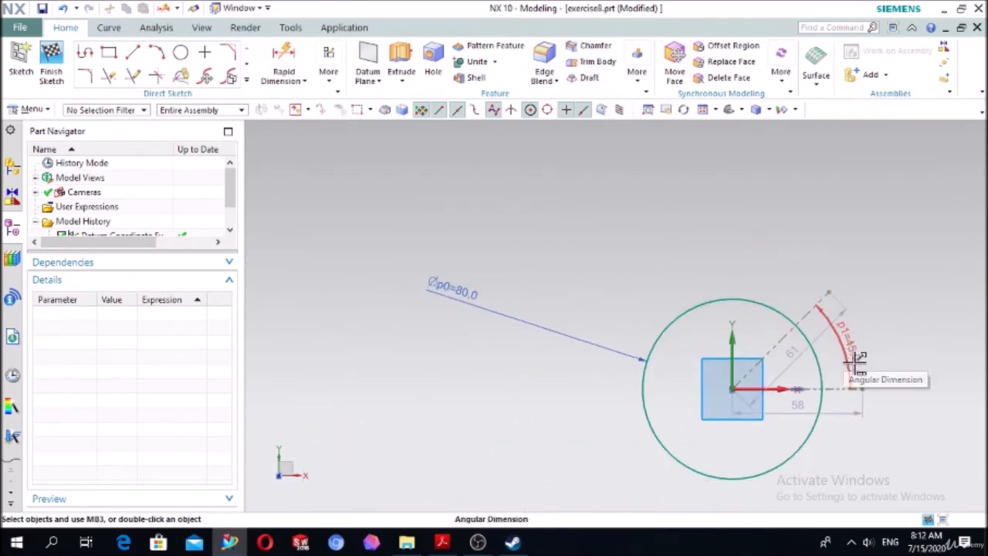
scroll(907, 323, up, 3)
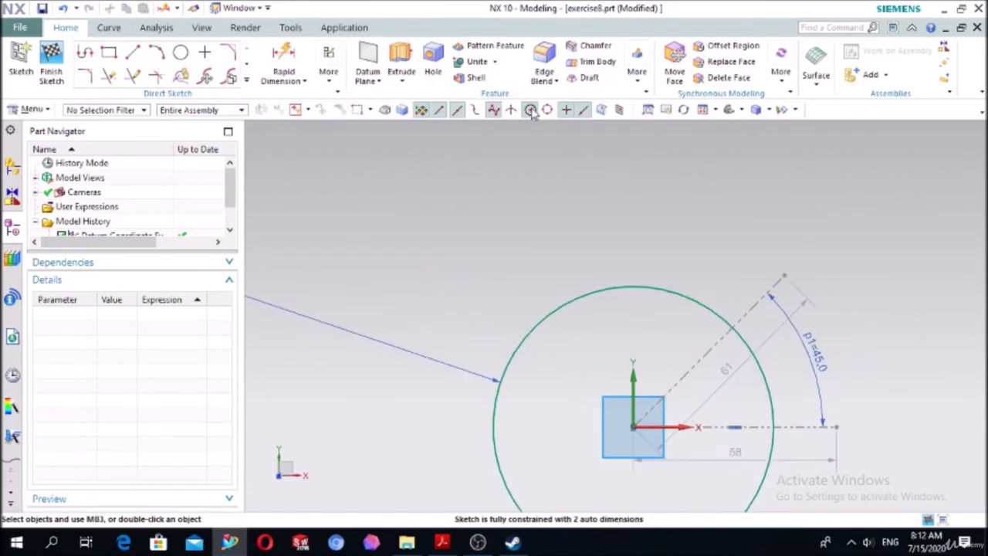
click(180, 52)
scroll(811, 316, up, 5)
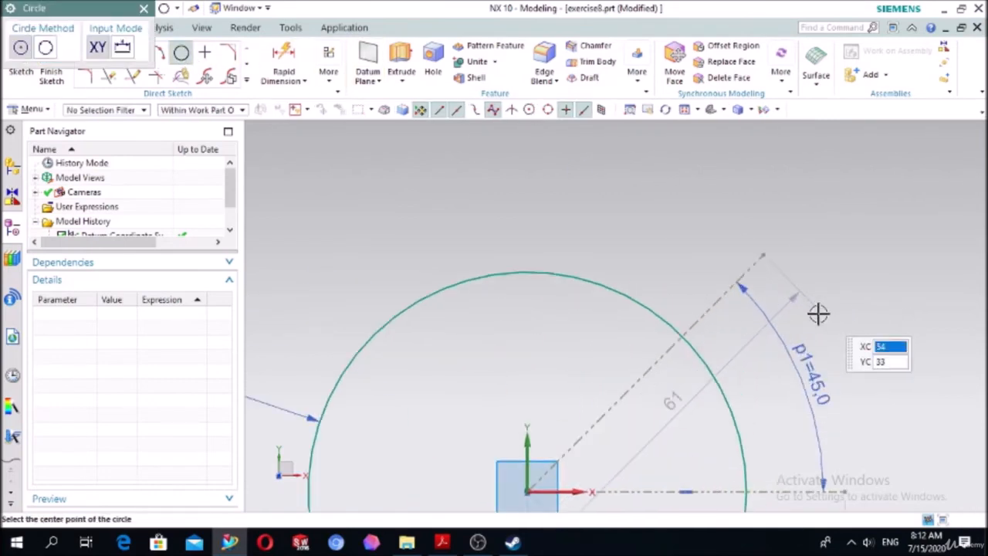
click(707, 313)
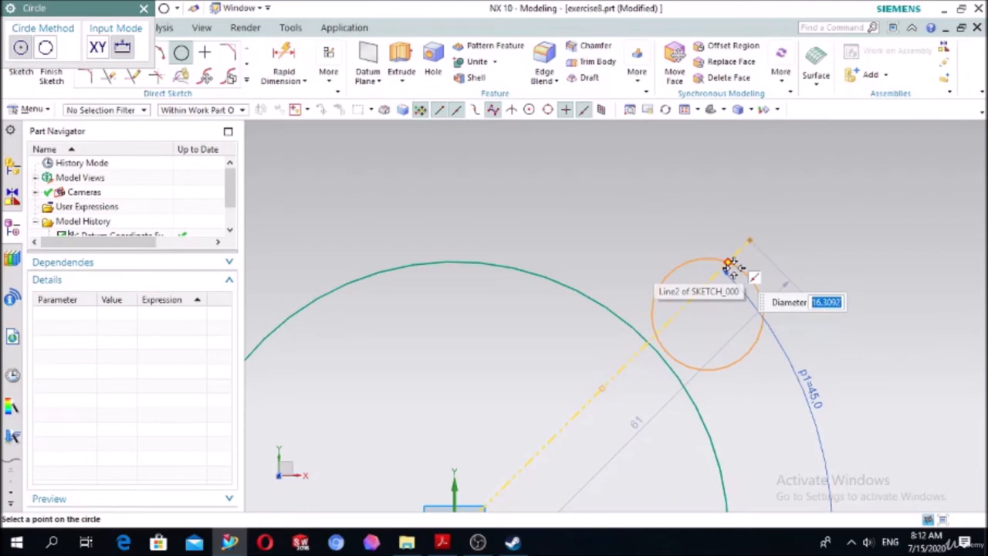
text(20)
click(729, 264)
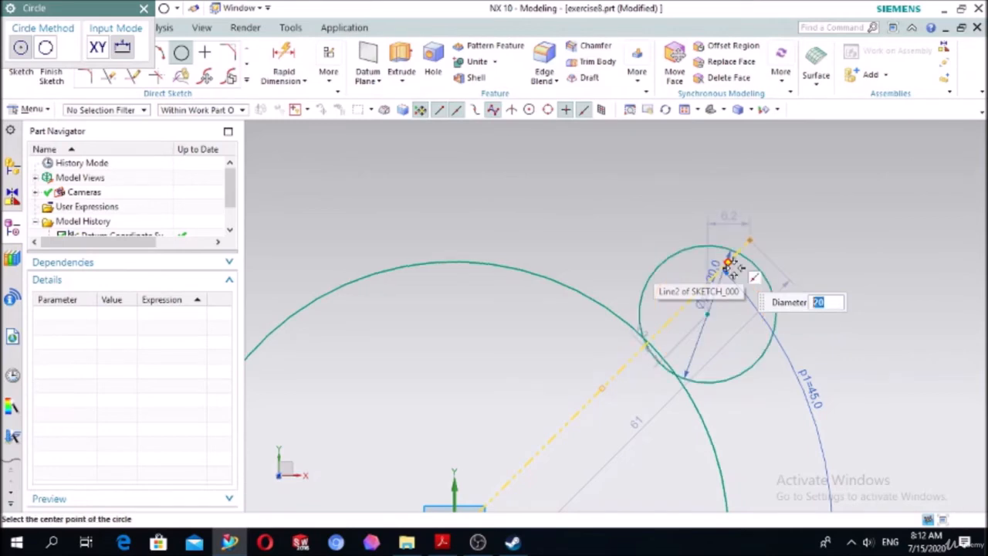
key(Escape)
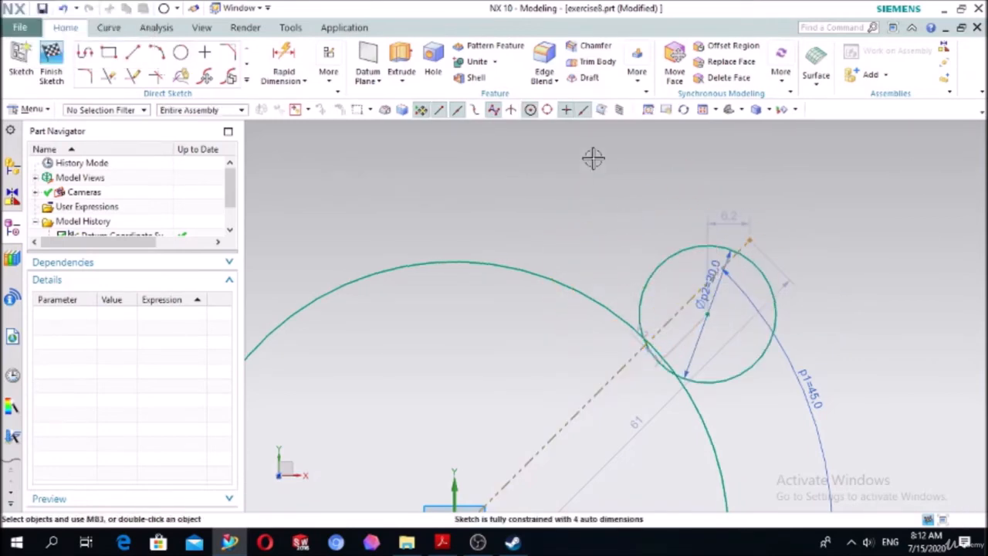
Apply a Point On Curve constraint to place the 20 mm circle's centre on the inclined reference line.
key(c)
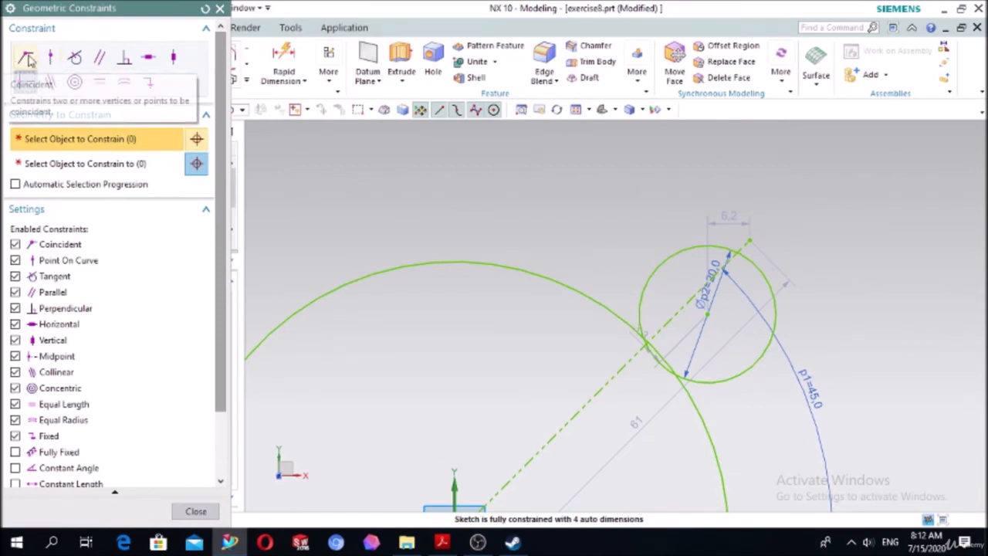
click(50, 58)
scroll(847, 375, up, 3)
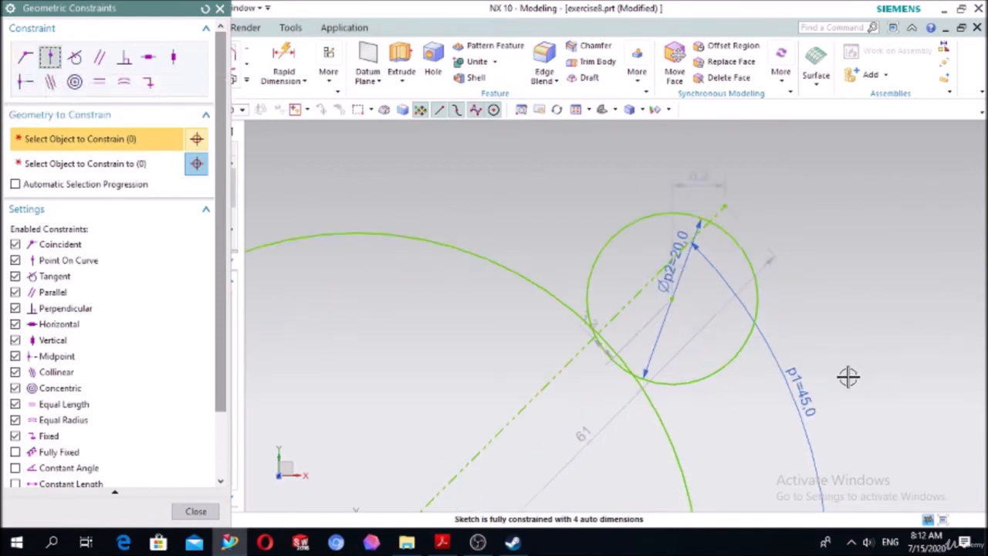
click(628, 279)
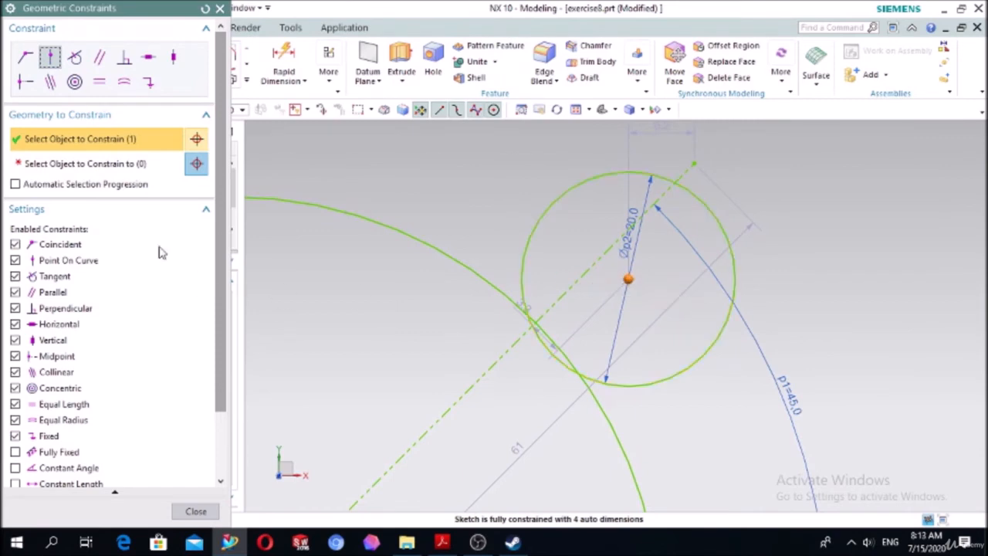
click(110, 165)
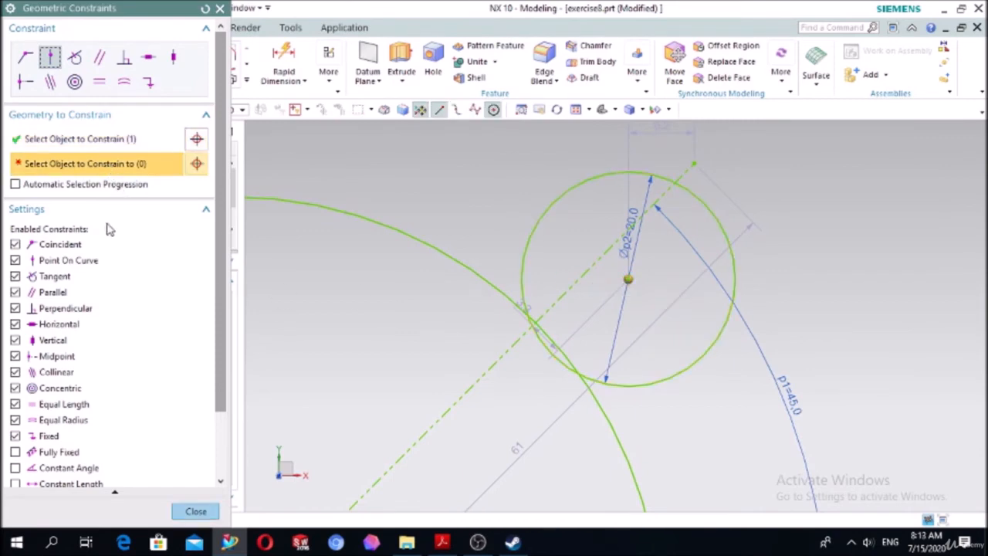
click(107, 214)
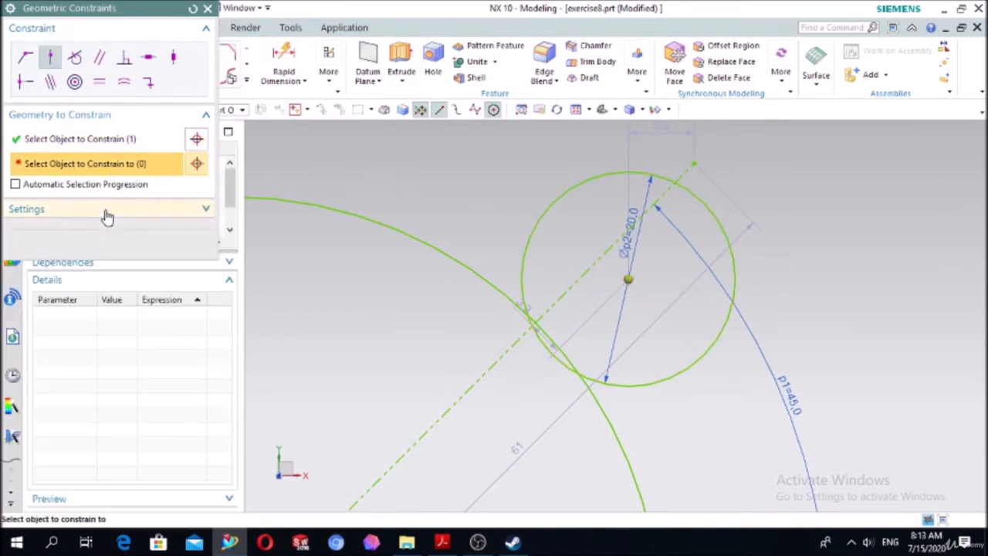
click(584, 282)
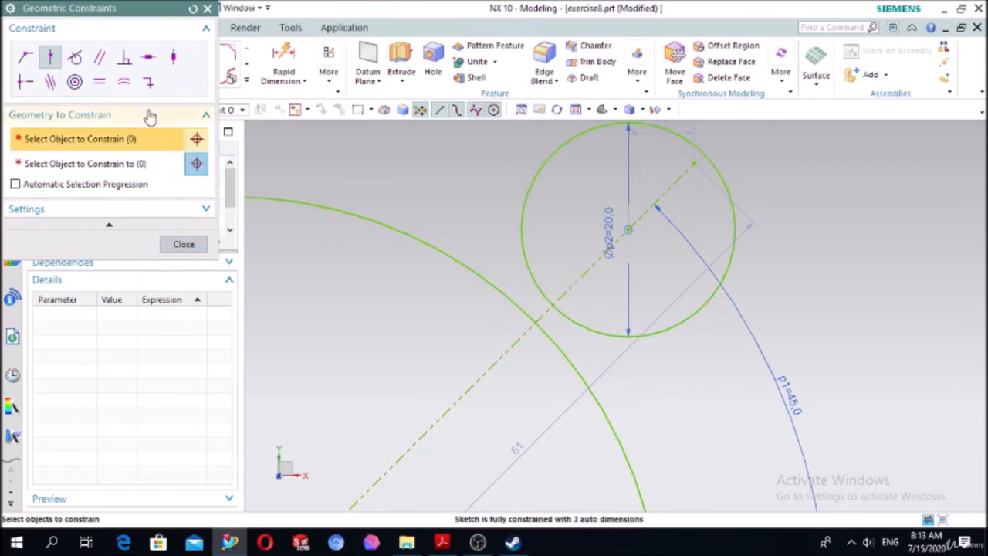
Constrain the 20 mm circle's centre to lie on the 80 mm circle with Point On Curve.
click(629, 229)
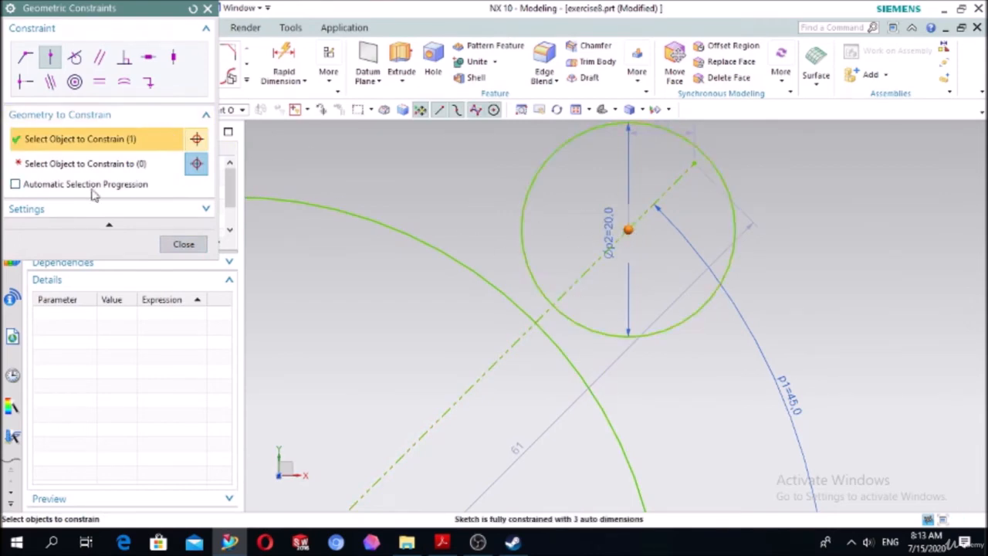
click(428, 243)
click(183, 244)
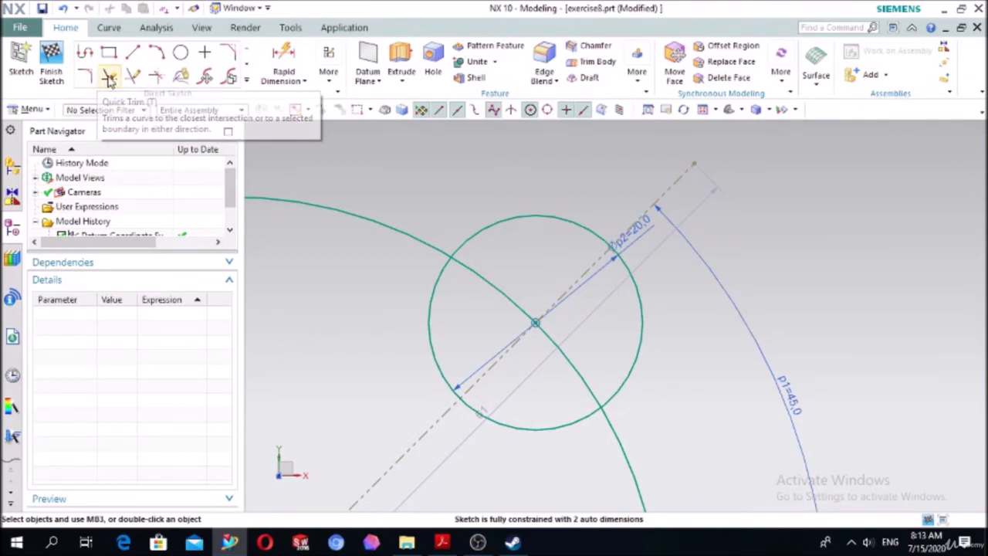
Trim away the portions of the 20 mm circle that lie inside the 80 mm circle with Quick Trim.
click(110, 79)
click(427, 299)
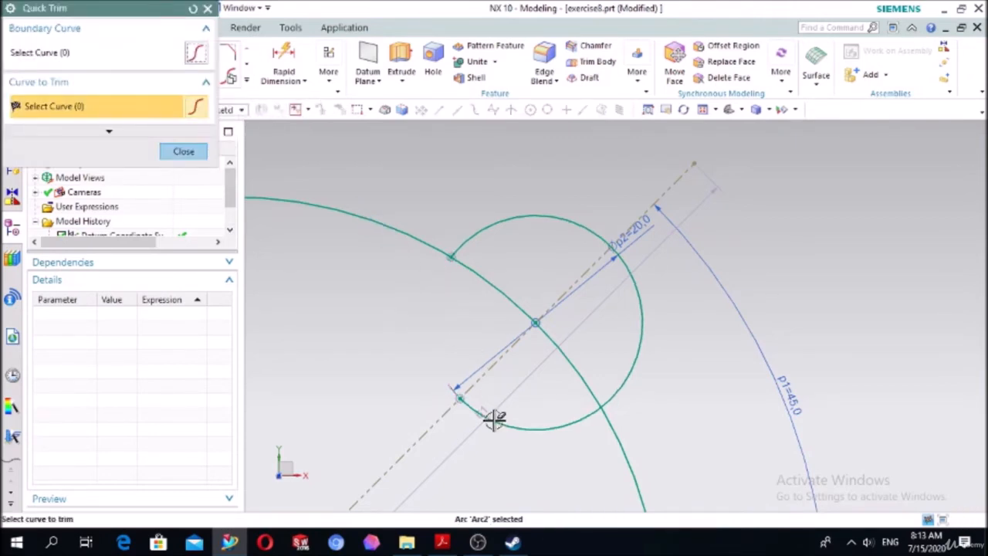
click(495, 418)
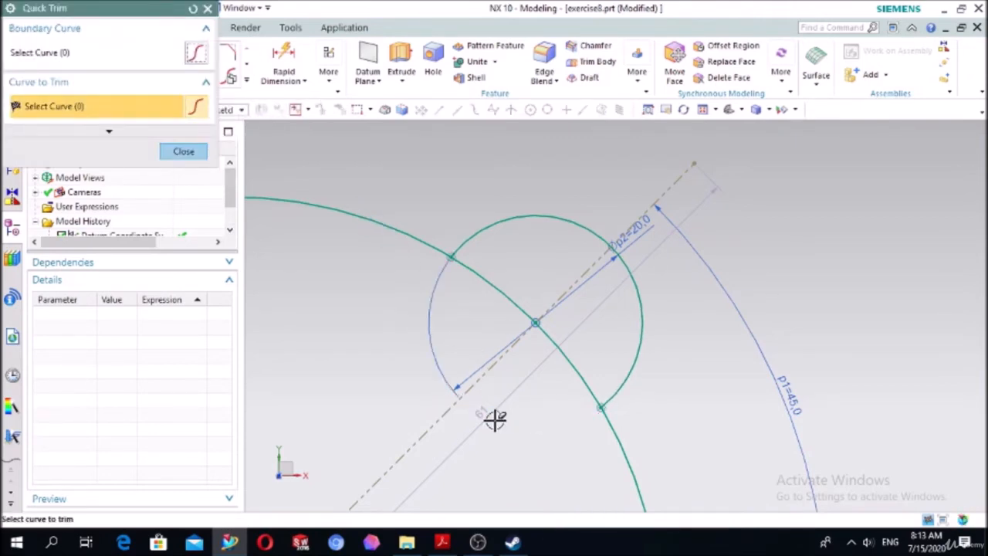
click(208, 8)
Sketch a 10 mm diameter hole circle concentric with the trimmed lug arc.
click(181, 52)
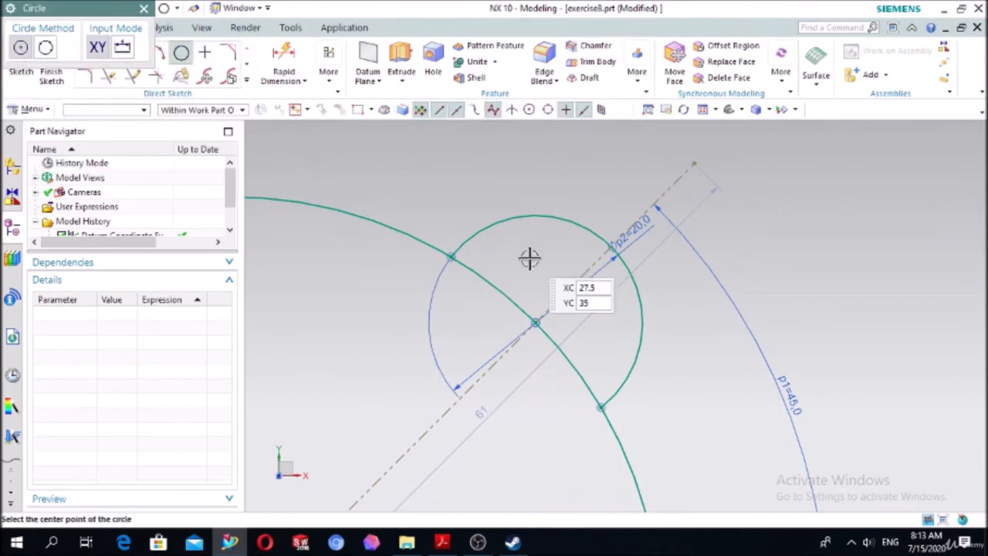
click(535, 322)
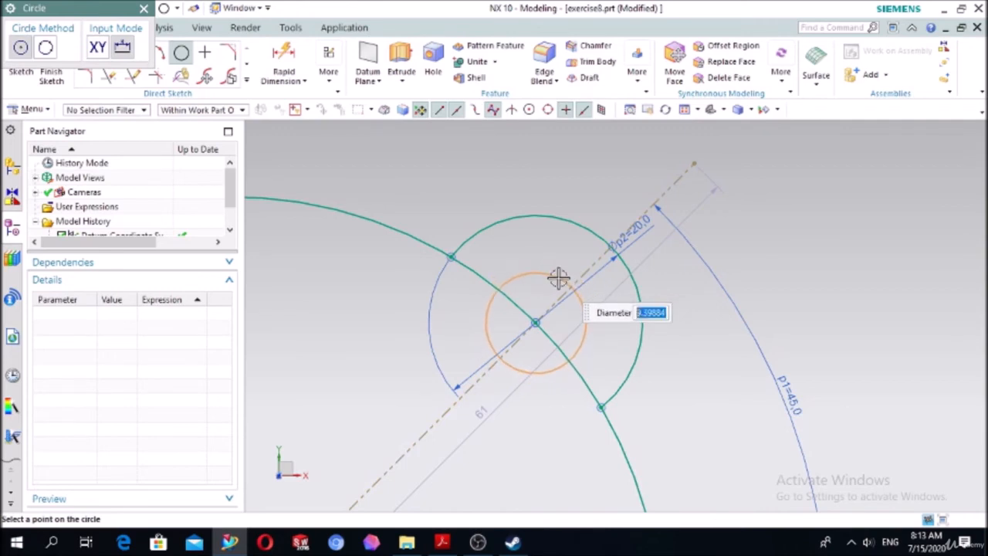
text(0)
key(Return)
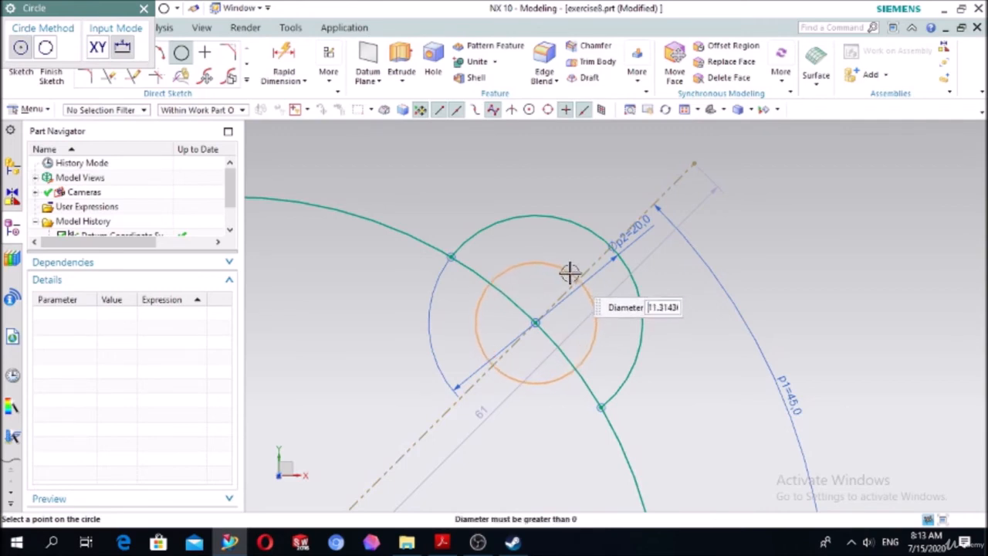
text(10)
key(Return)
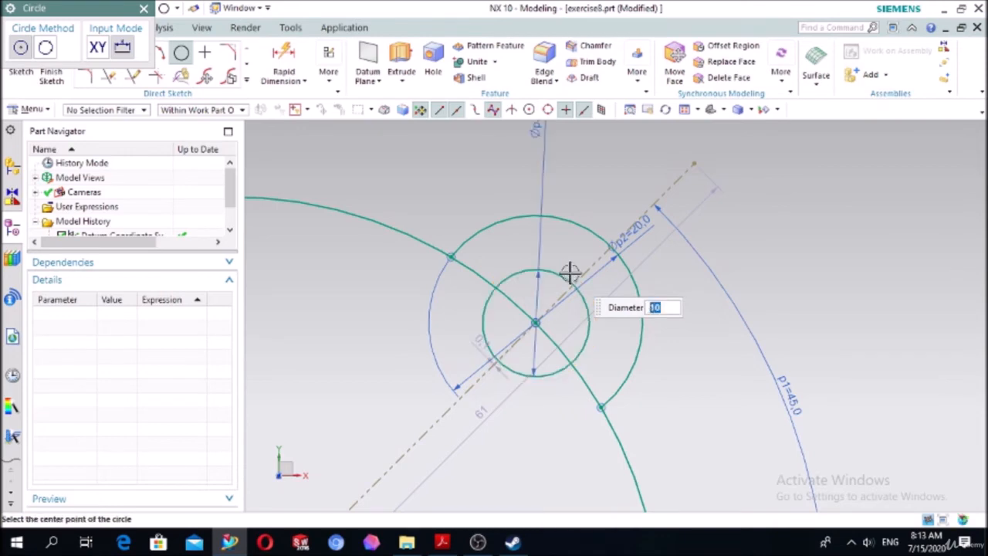
Trim away the part of the 80 mm circle running through the first lug's 10 mm hole with Quick Trim.
key(Escape)
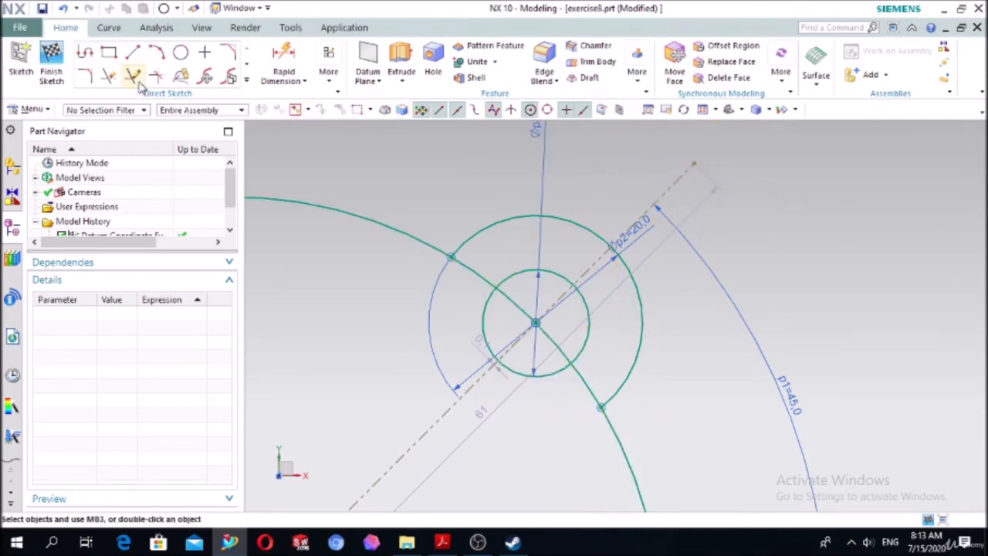
click(131, 75)
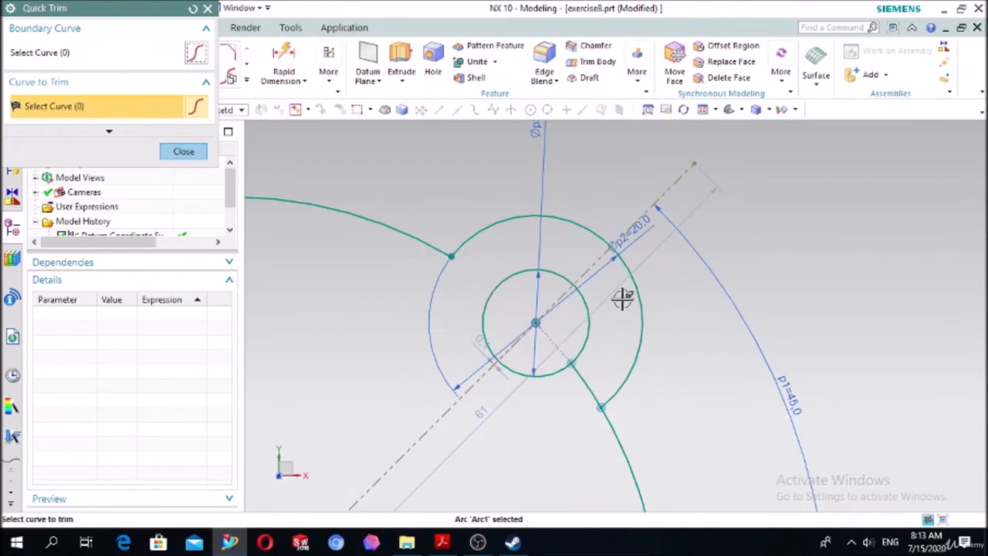
scroll(821, 278, down, 4)
scroll(772, 289, down, 1)
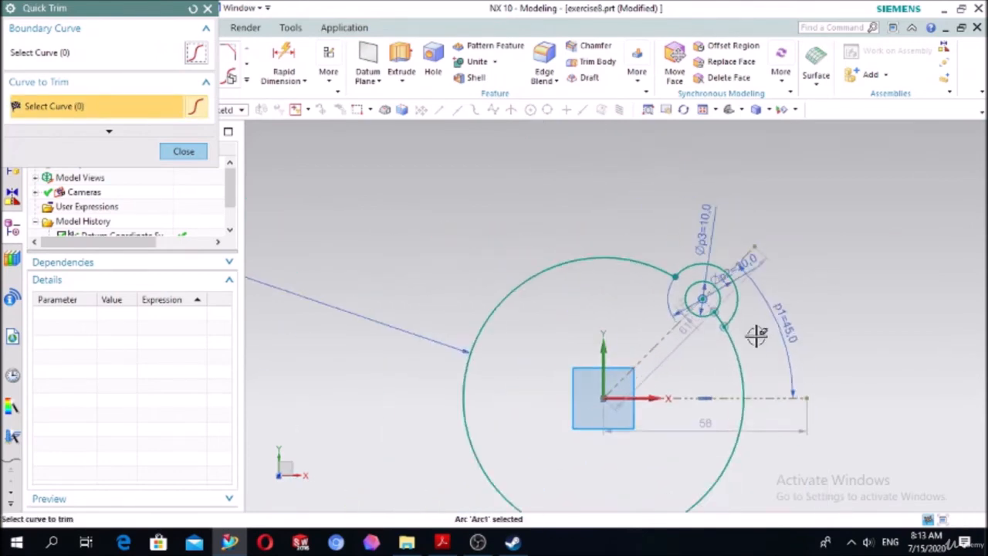
click(194, 154)
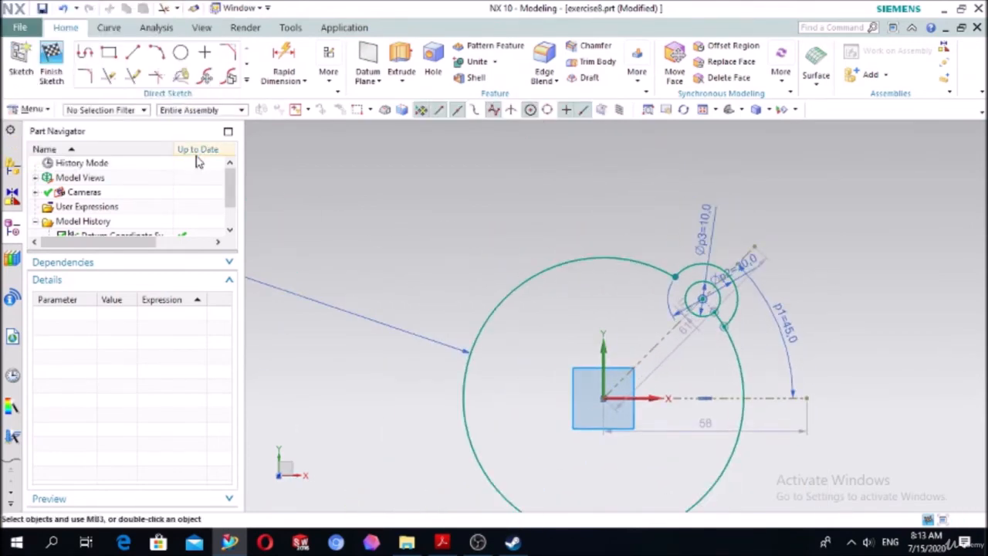
Start a Pattern Curve operation in the flange sketch.
click(248, 80)
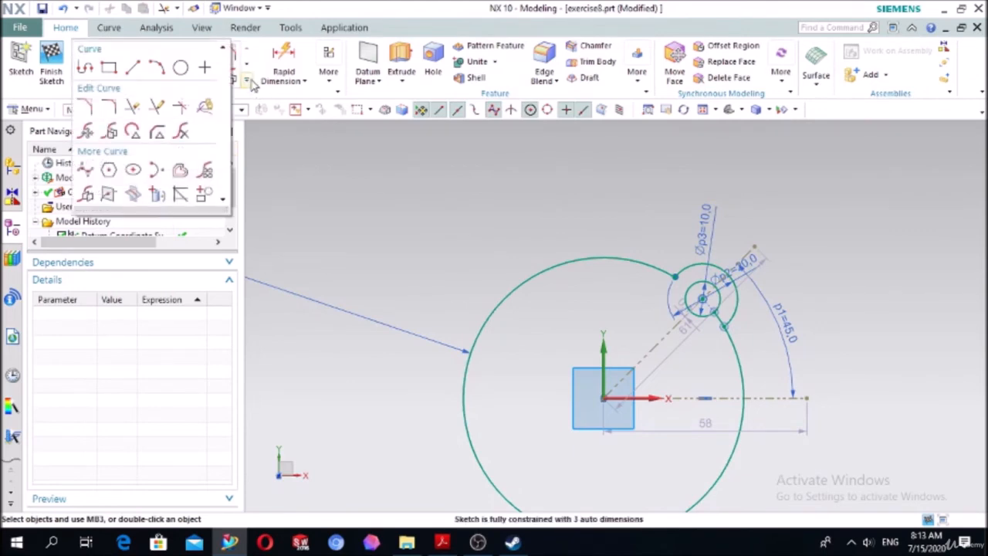
click(206, 175)
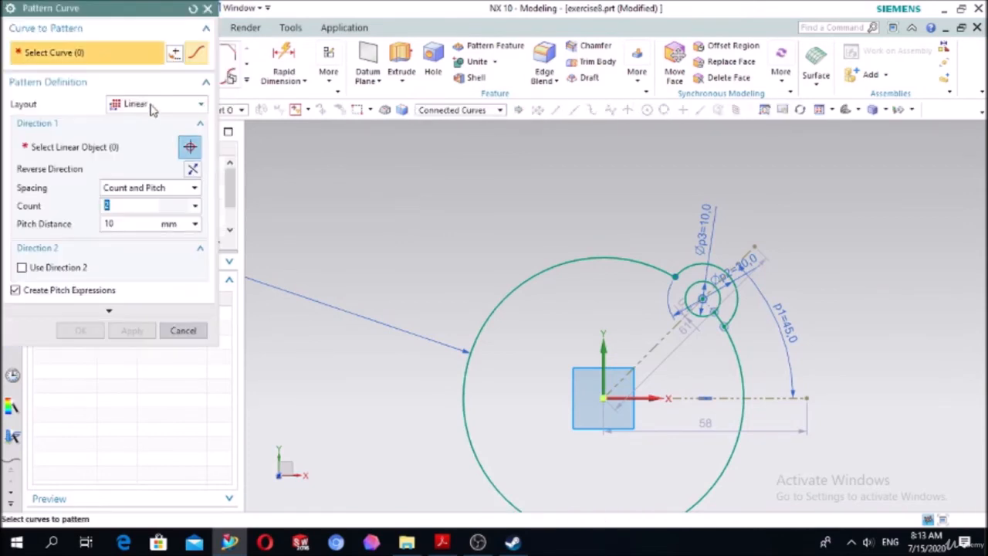
click(151, 107)
click(142, 135)
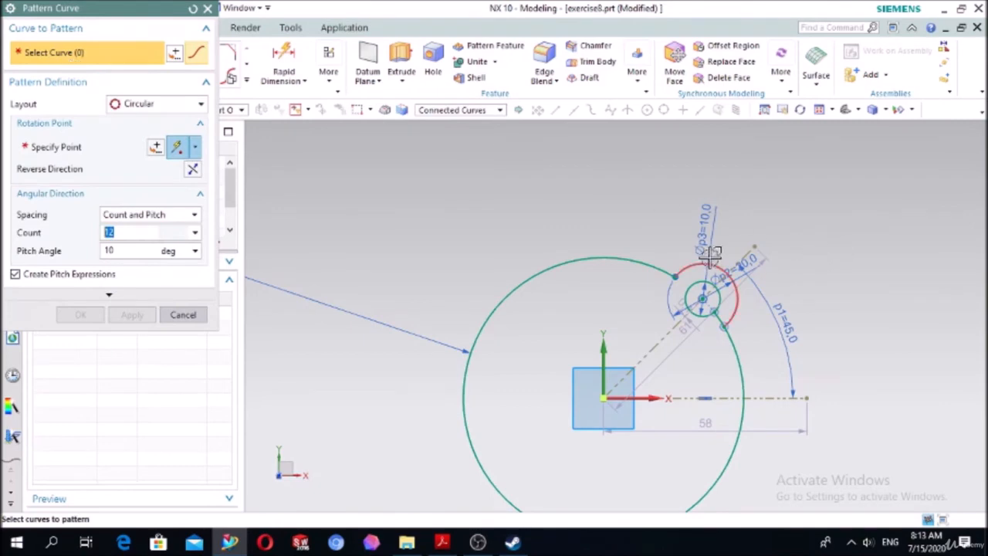
click(684, 266)
click(690, 260)
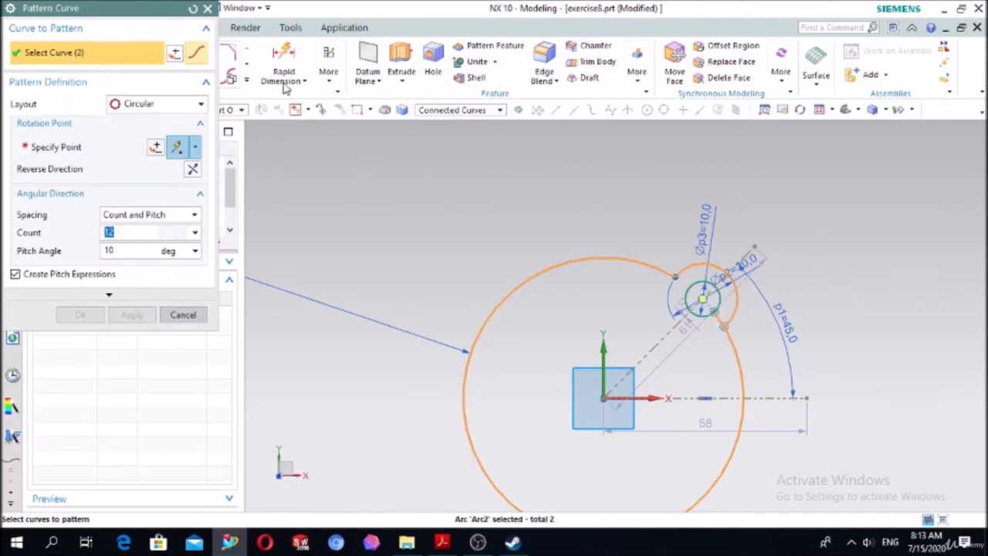
click(190, 9)
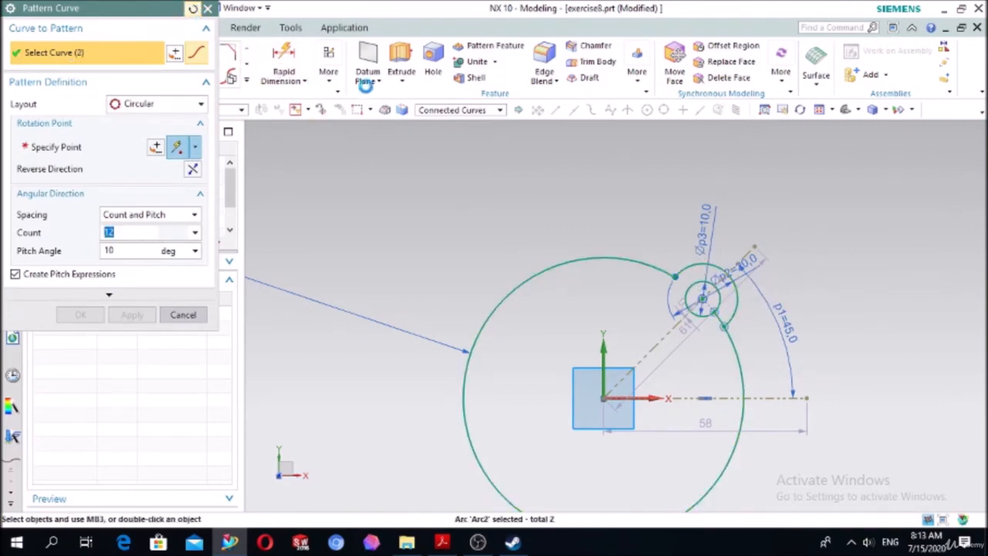
Choose the lug arc and its 10 mm hole circle as the curves to pattern, using the Single Curve rule.
click(437, 110)
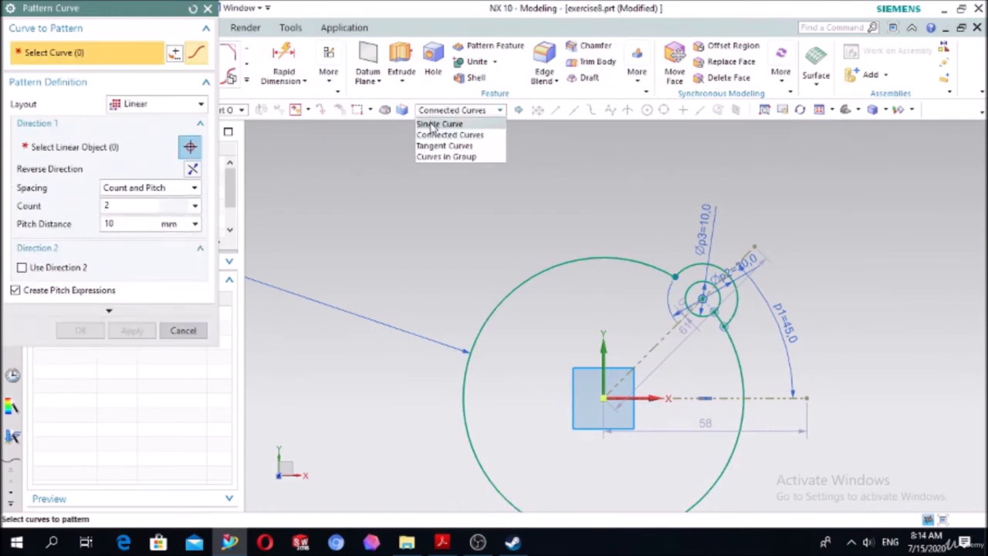
click(438, 124)
click(699, 281)
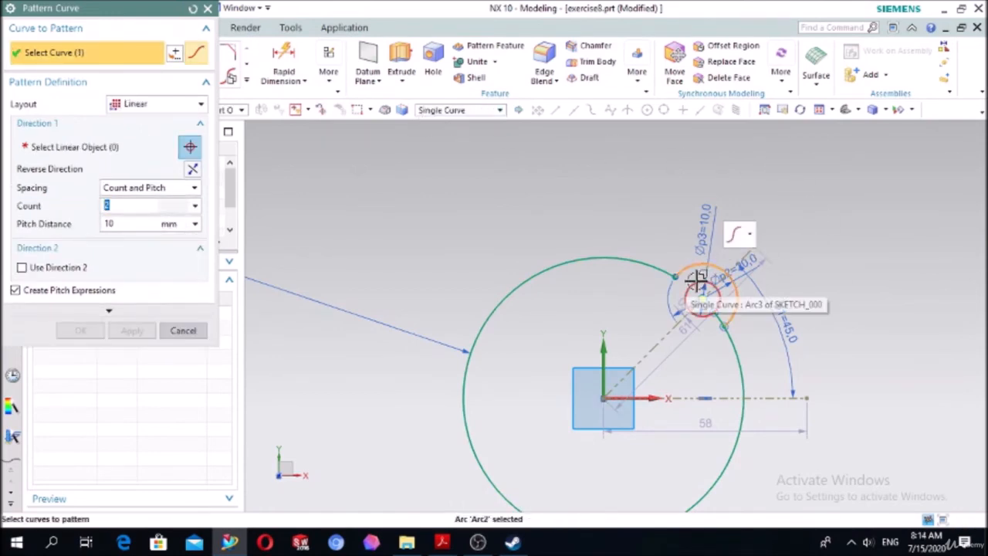
click(698, 282)
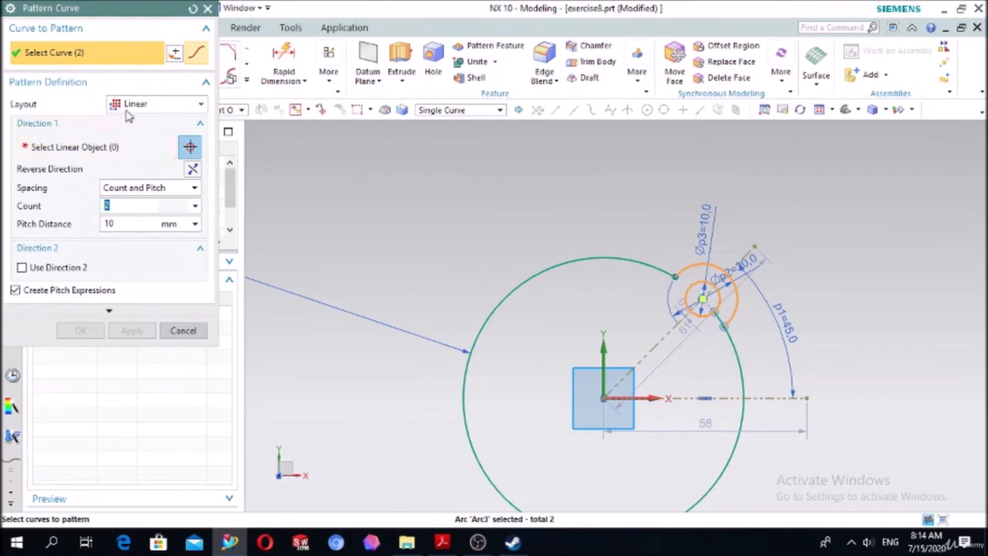
Pattern the chosen lug curves in a circular layout about the sketch origin with count 4 and pitch angle 90°.
click(131, 105)
click(124, 134)
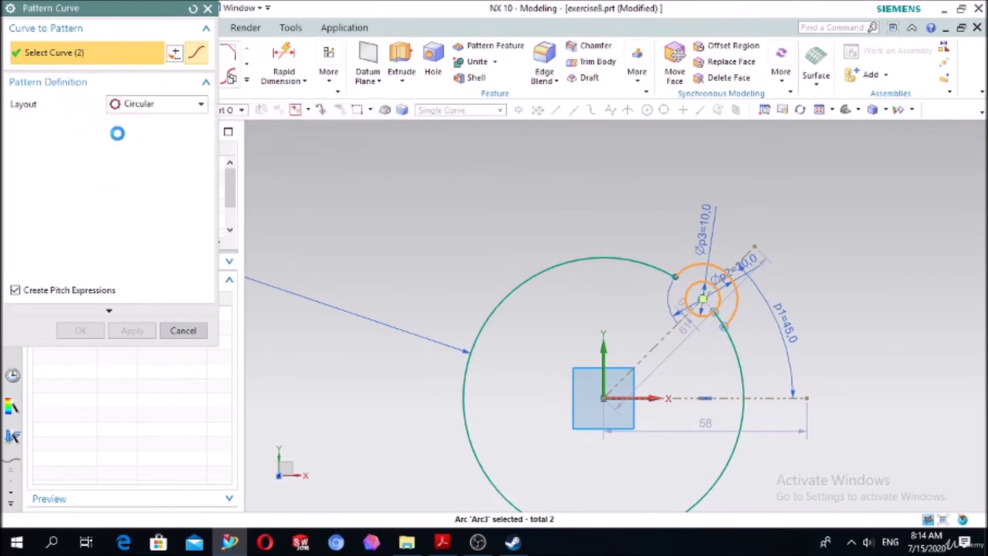
click(67, 147)
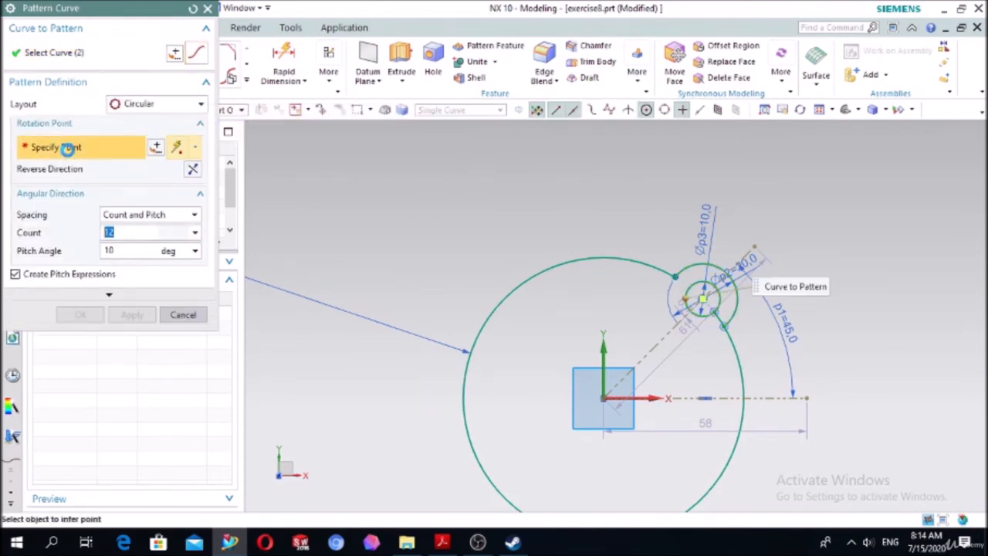
click(602, 399)
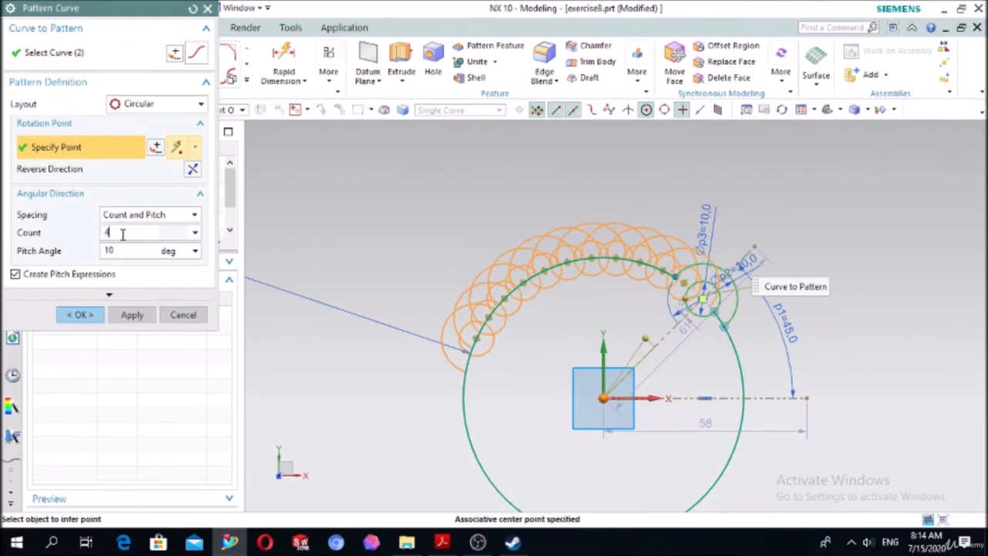
click(122, 250)
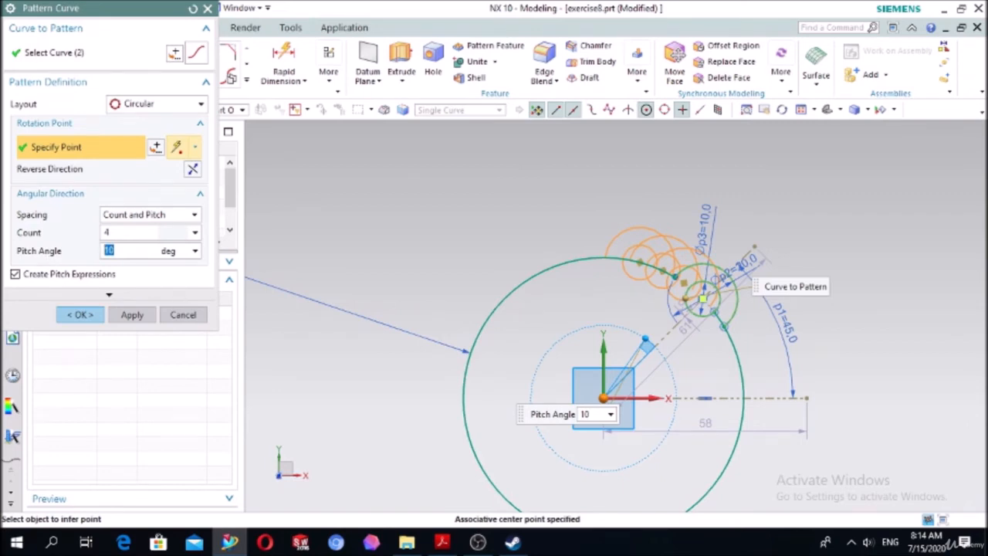
text(45)
key(Return)
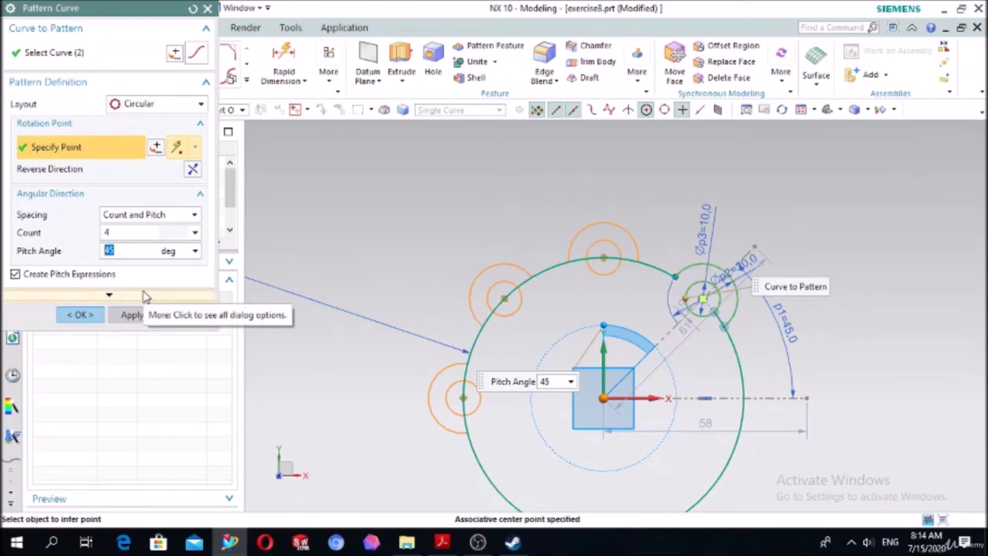
key(Return)
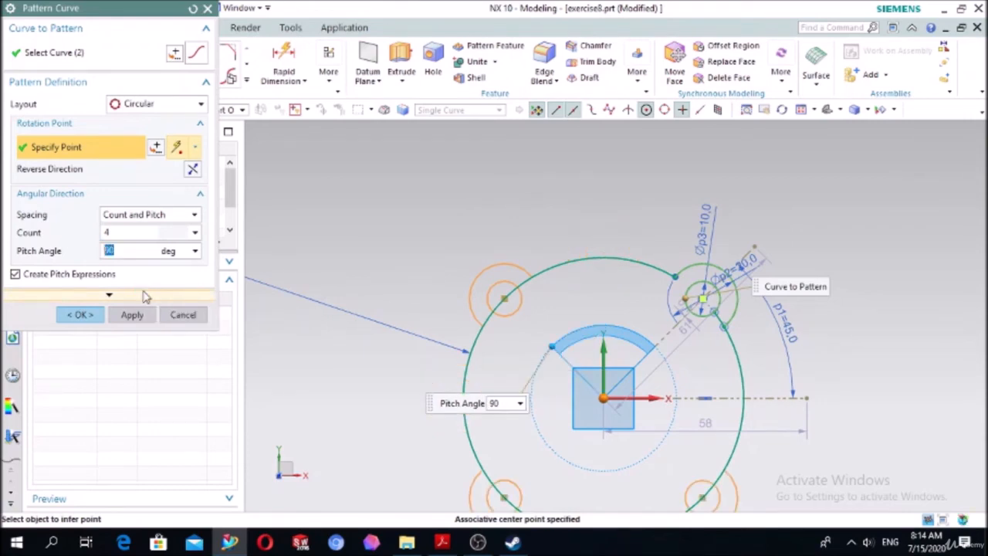
scroll(638, 209, down, 2)
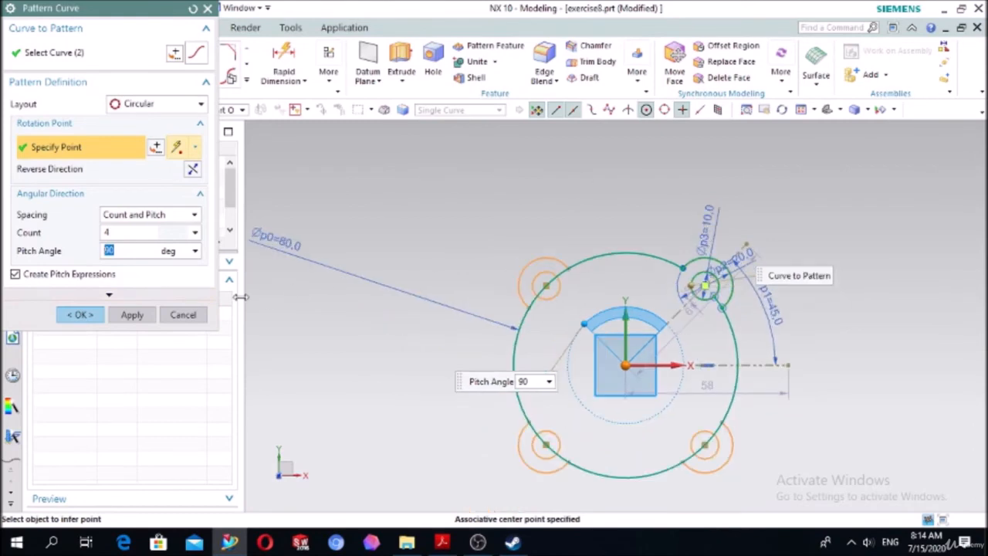
click(83, 316)
Trim away the portions of the 80 mm circle inside the upper-left lug with Quick Trim.
scroll(607, 243, up, 2)
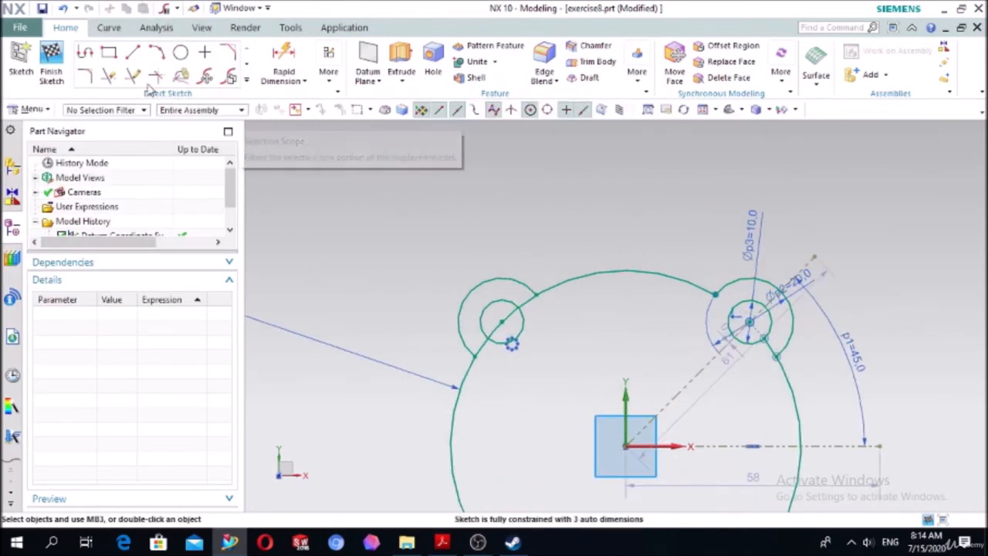
click(111, 78)
scroll(525, 297, up, 3)
click(541, 319)
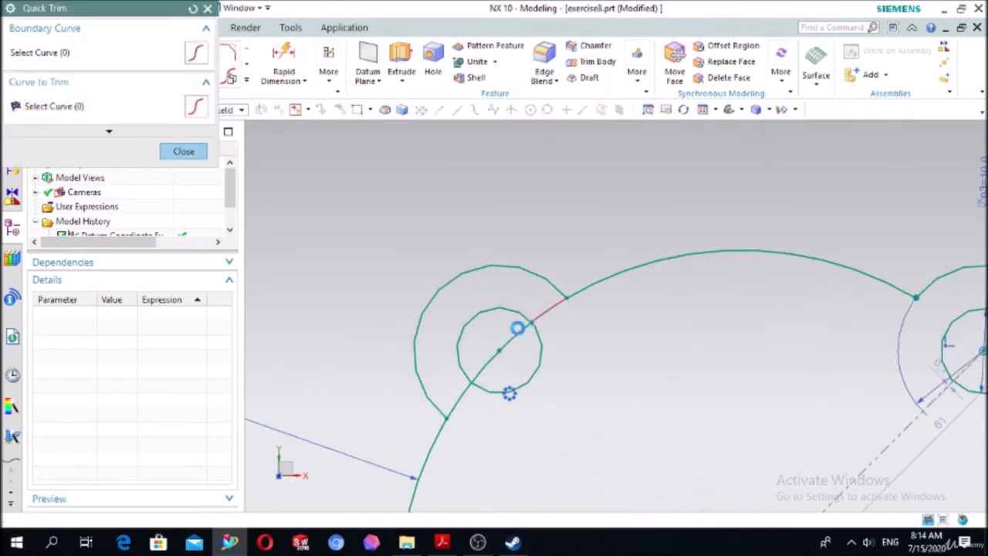
click(465, 398)
scroll(666, 338, down, 6)
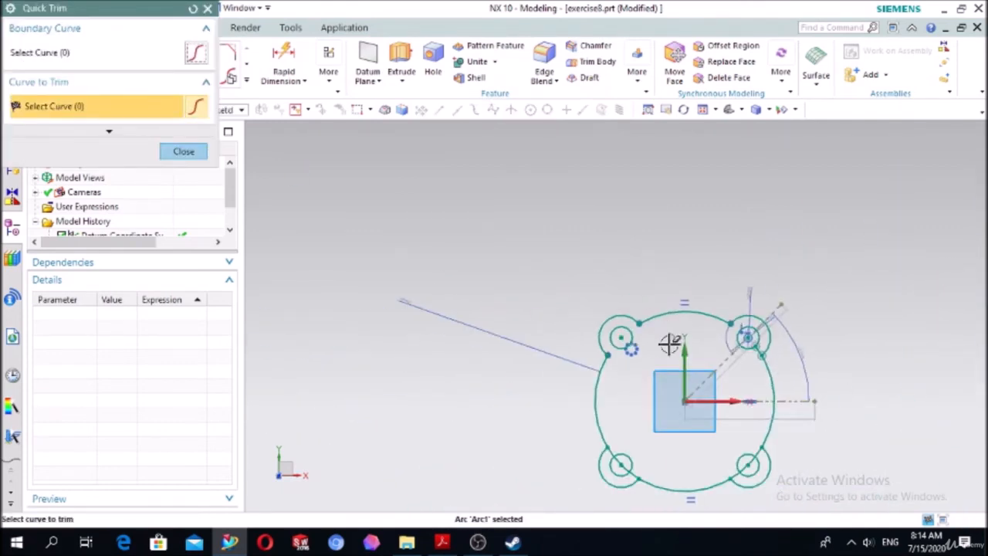
Trim away the portions of the 80 mm circle inside the lower-left lug.
scroll(655, 463, up, 4)
scroll(652, 464, up, 2)
click(533, 445)
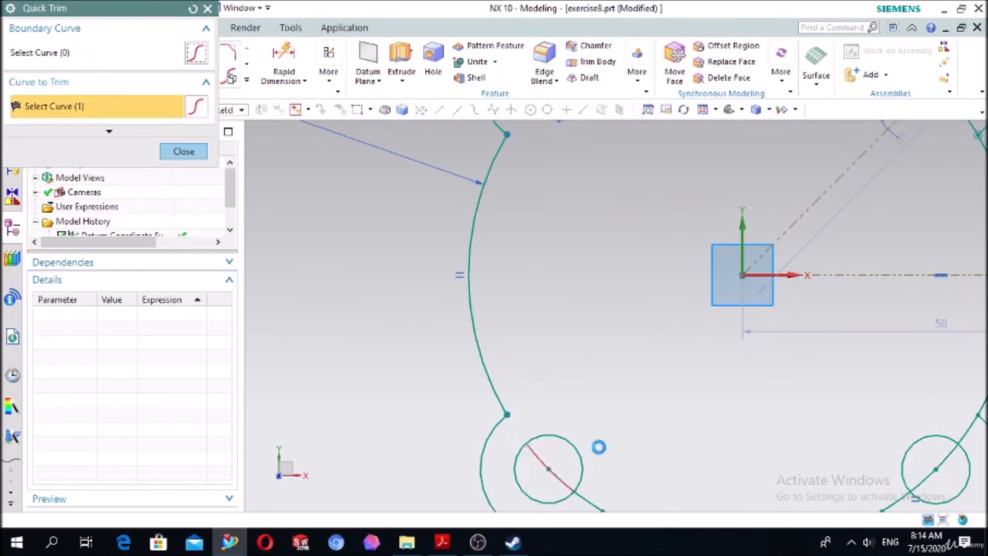
scroll(596, 447, down, 5)
scroll(626, 463, up, 3)
click(603, 461)
scroll(631, 393, down, 3)
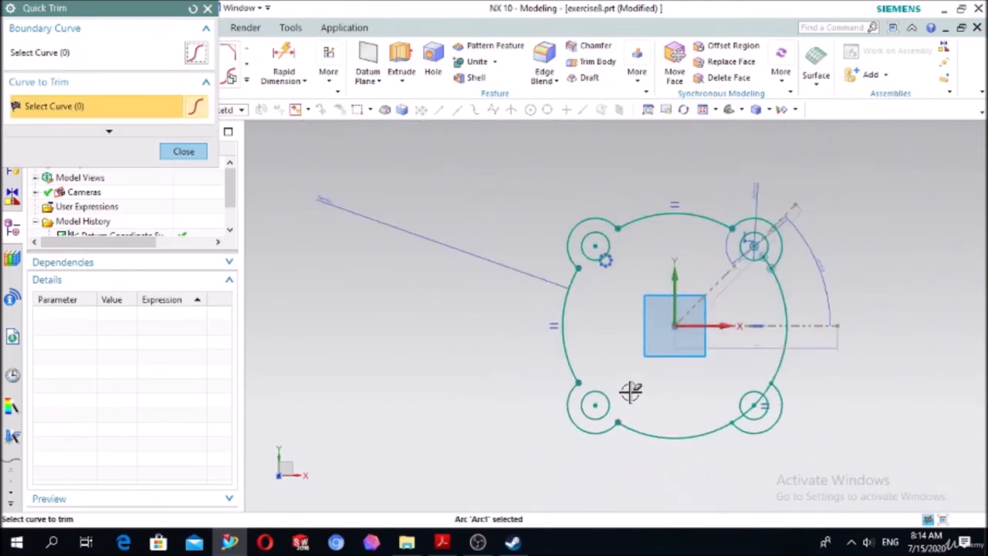
Trim away the portions of the 80 mm circle inside the lower-right lug and finish trimming.
scroll(739, 407, up, 3)
click(755, 414)
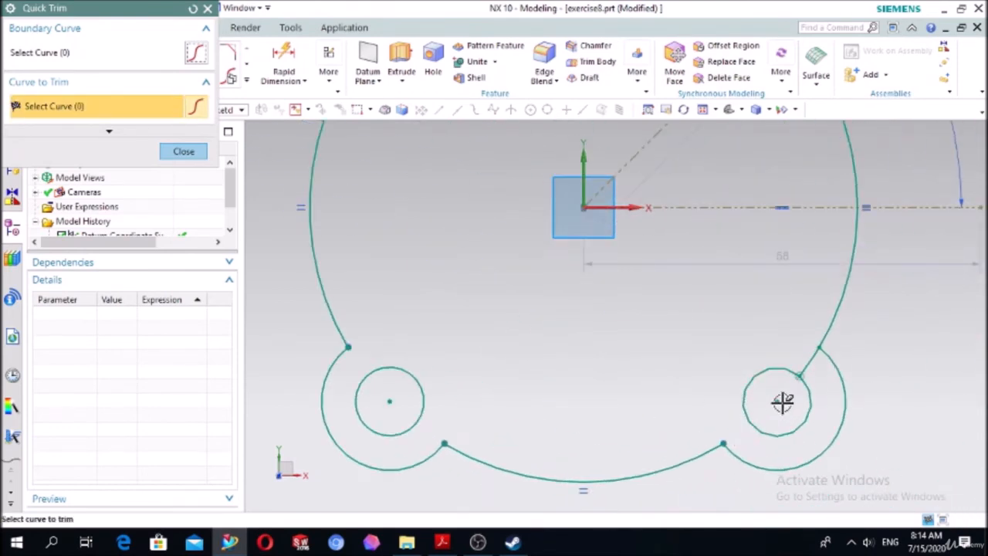
click(814, 355)
click(184, 152)
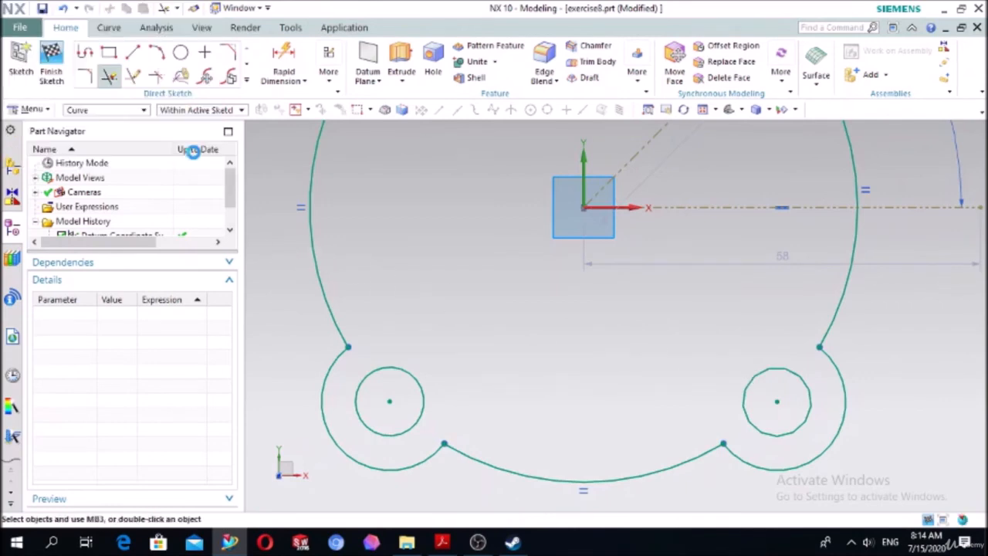
Extrude the four-lug flange profile with its hole circles into a solid plate, starting at 0 mm.
scroll(540, 217, down, 2)
scroll(587, 223, down, 3)
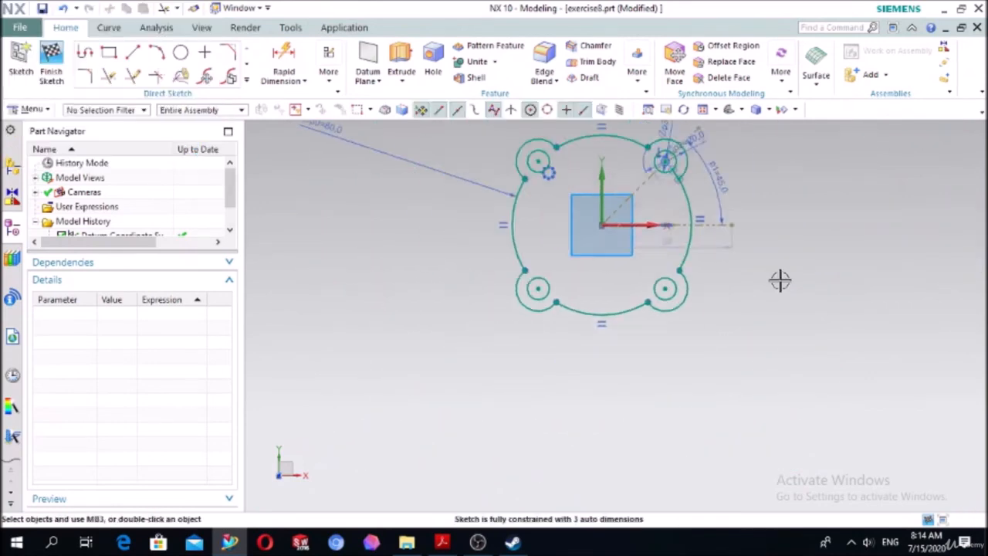
click(401, 63)
scroll(696, 143, up, 4)
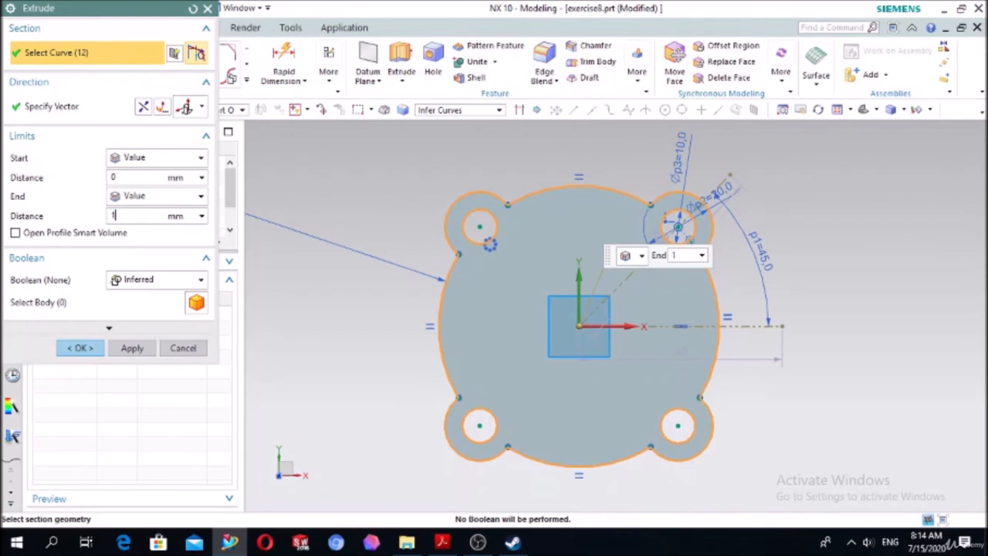
click(80, 347)
scroll(345, 312, down, 1)
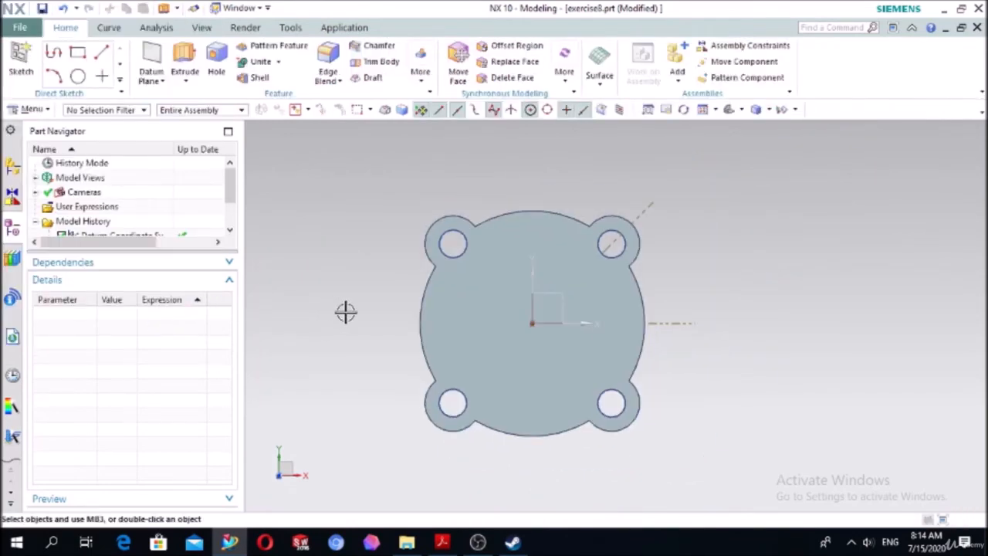
Create a new sketch on the top face of the flange plate.
middle_drag(345, 311, 334, 254)
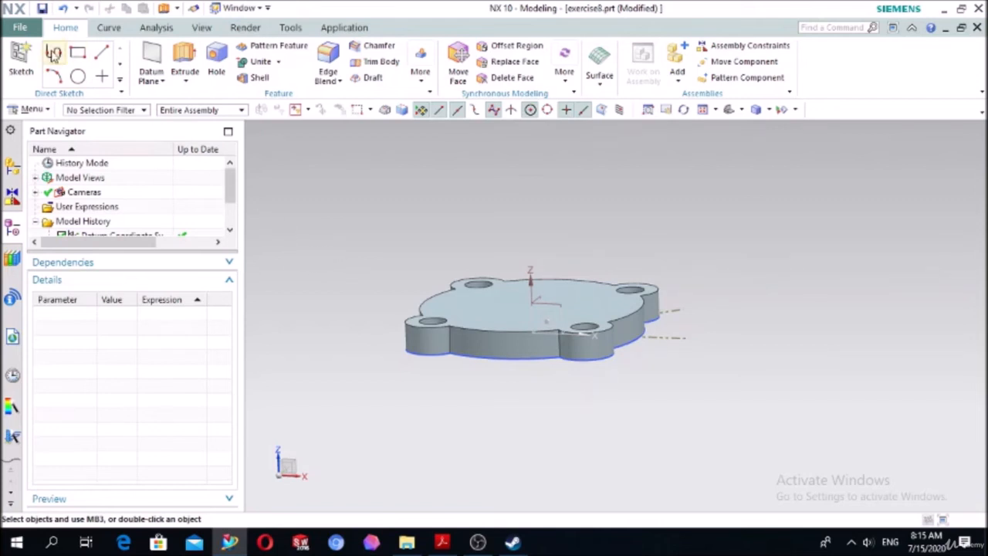
click(20, 60)
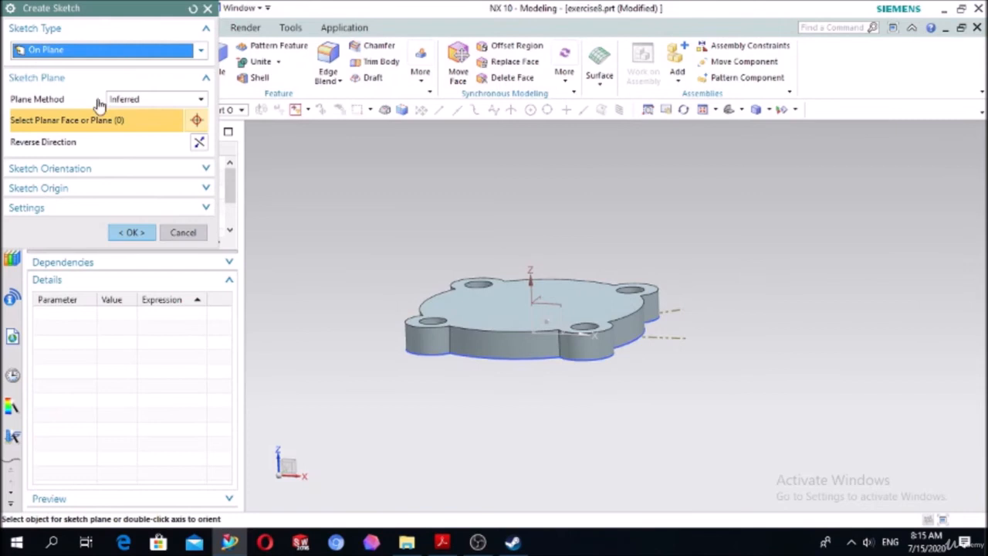
click(480, 324)
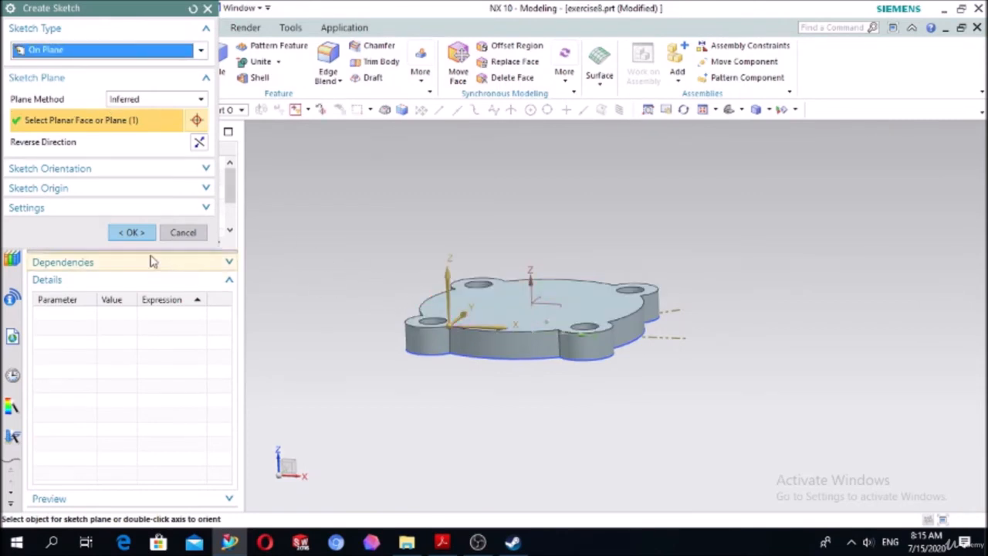
click(134, 235)
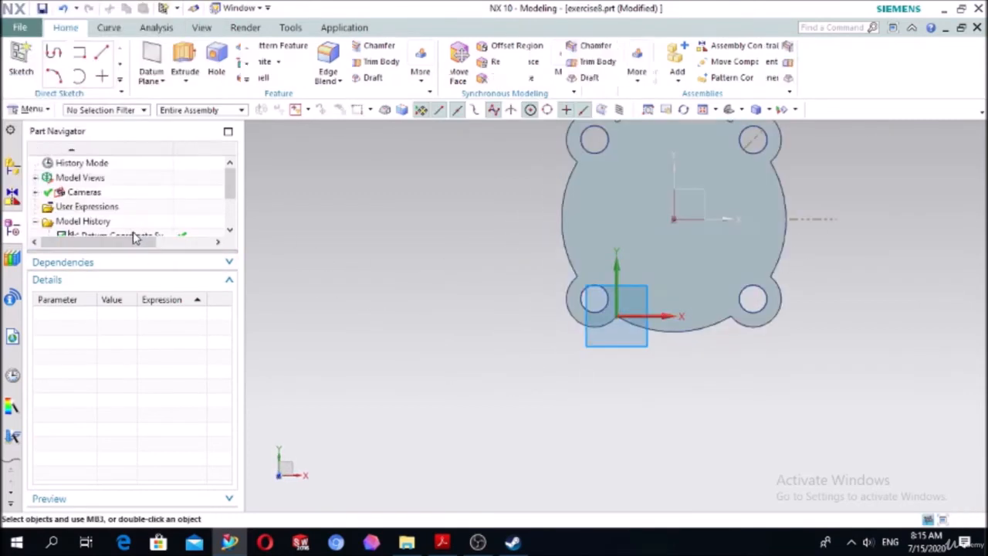
Sketch a 60 mm diameter circle centred on the flange plate.
click(181, 55)
scroll(797, 257, down, 3)
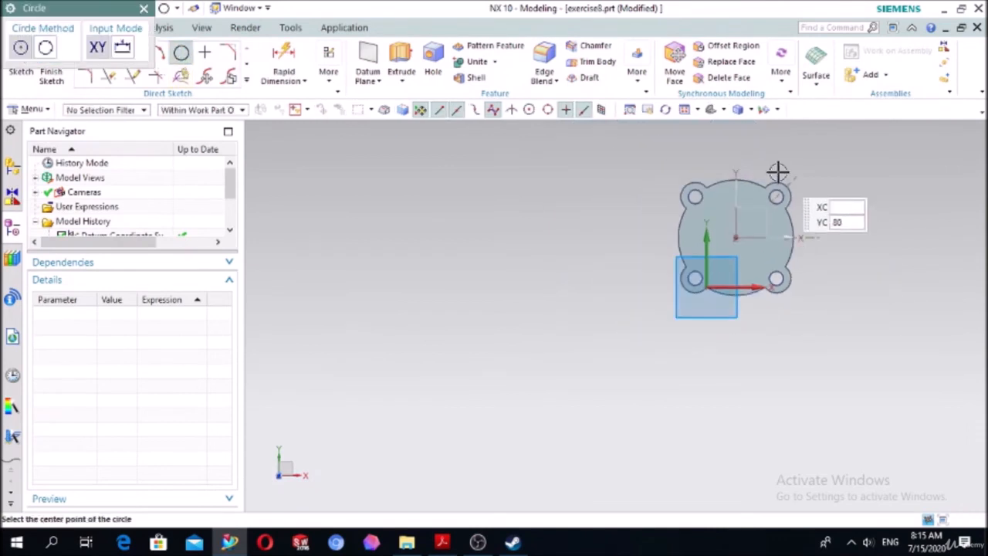
scroll(777, 174, up, 3)
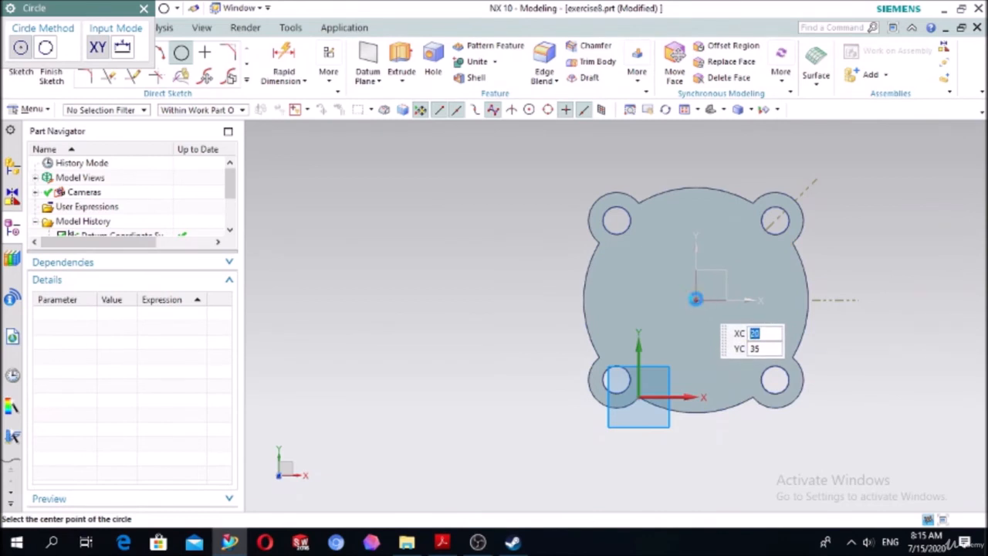
click(696, 299)
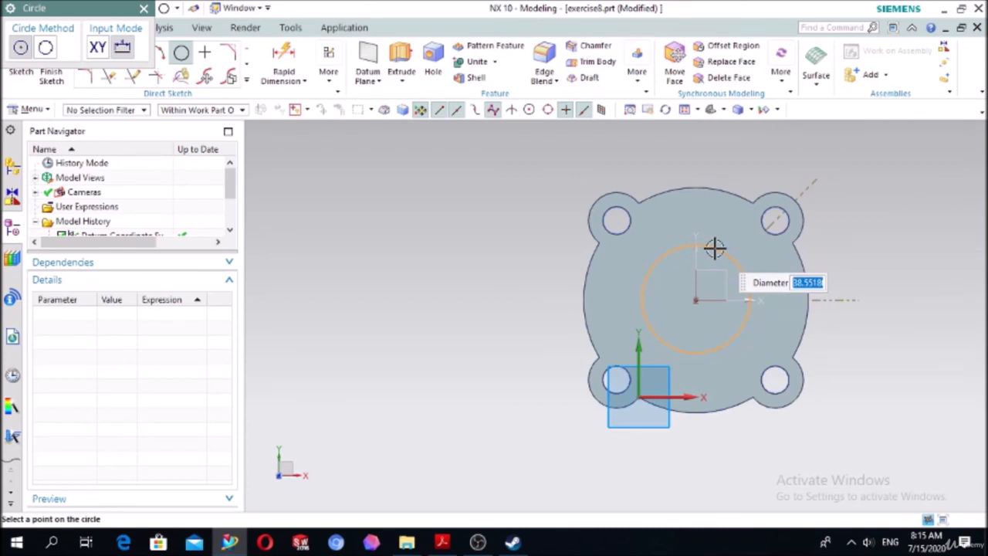
text(60)
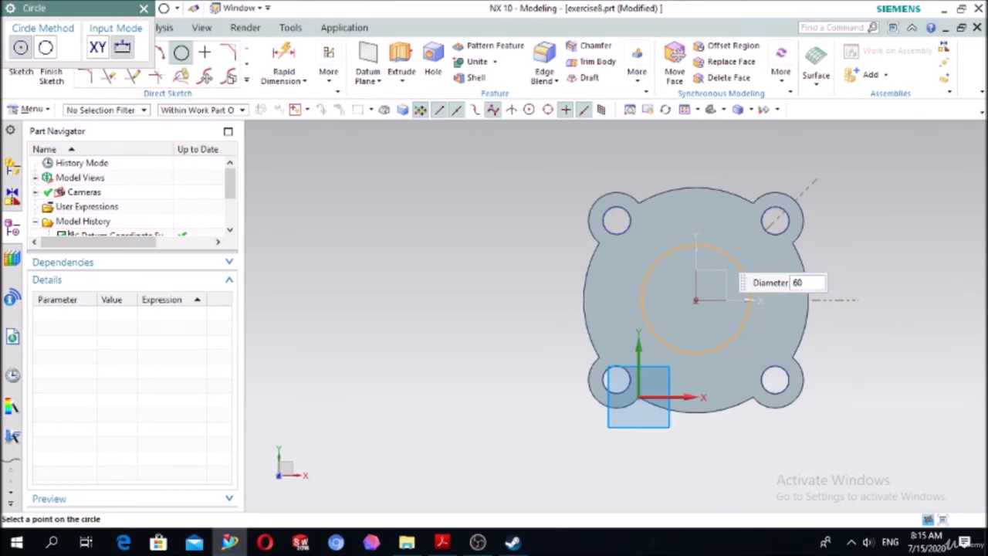
key(Return)
key(Escape)
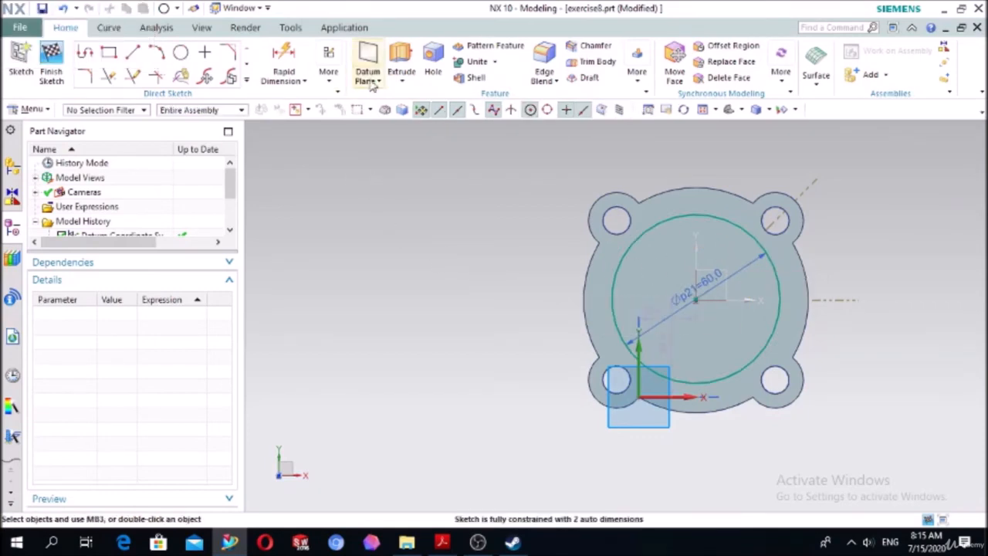
Extrude the 60 mm circle upward from 0 to 30 mm and unite it with the flange plate.
click(401, 61)
middle_drag(503, 315, 335, 263)
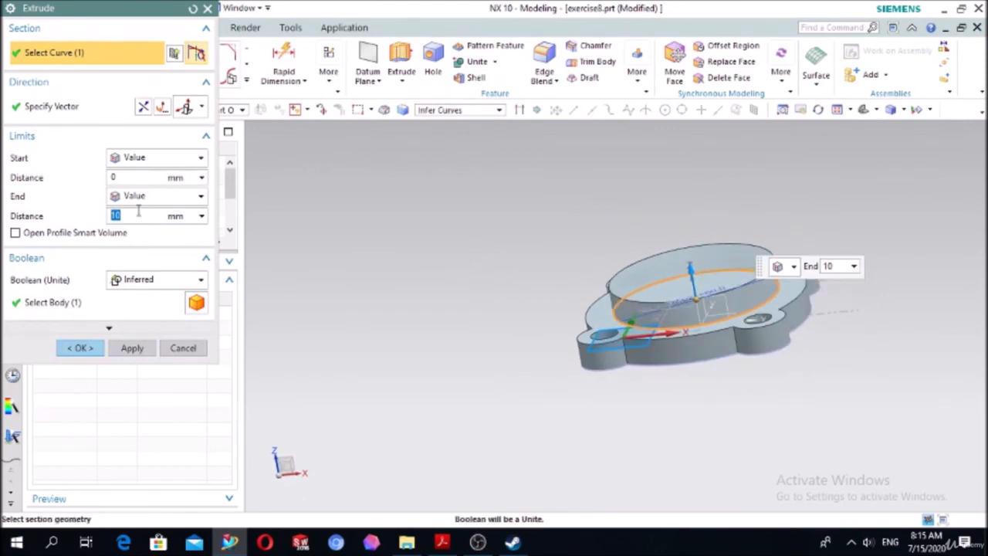
click(159, 282)
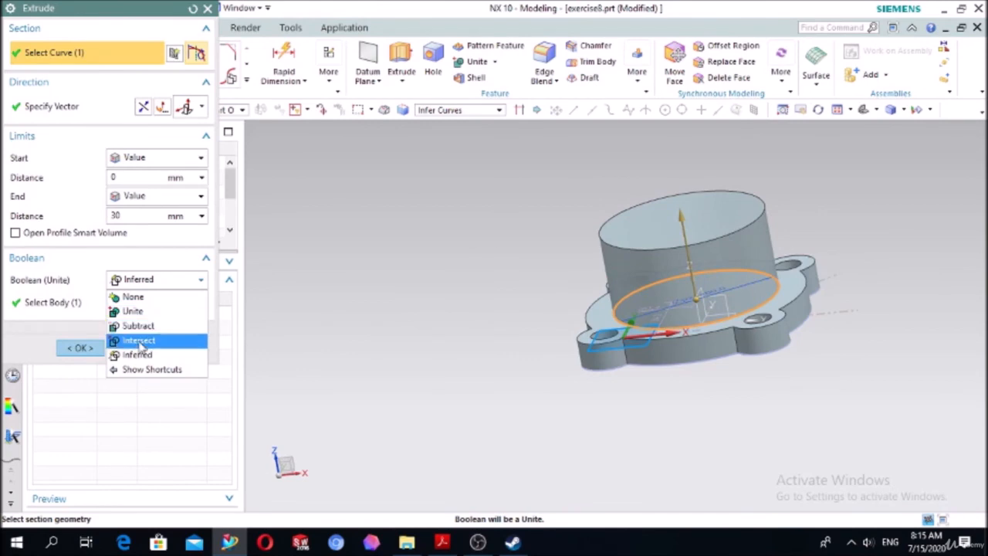
click(127, 310)
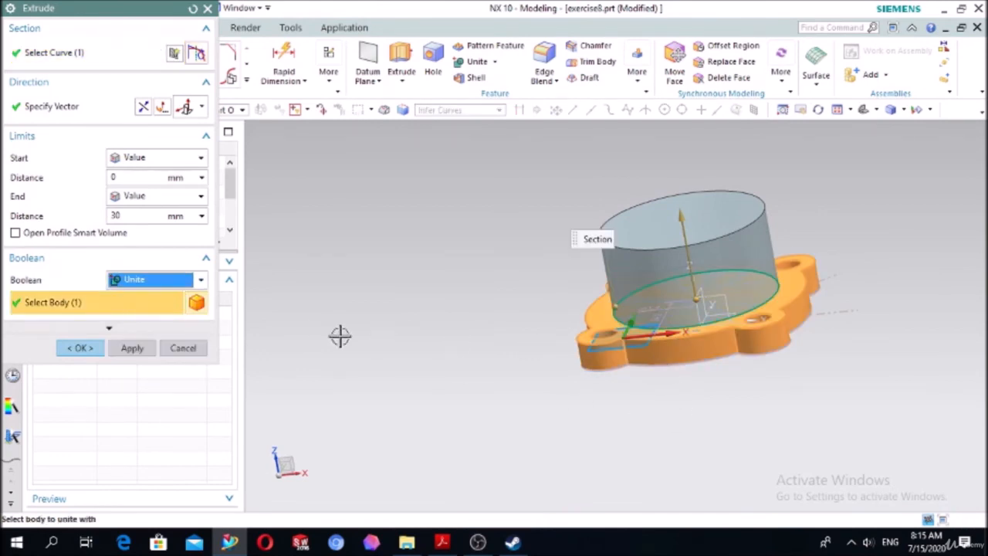
click(77, 348)
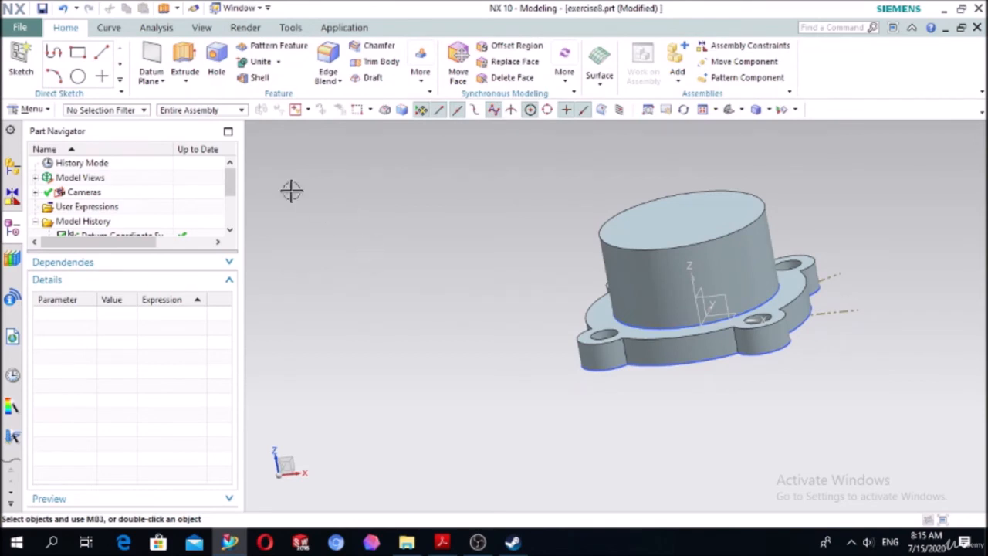
Create a new sketch on the top face of the cylindrical boss.
click(22, 58)
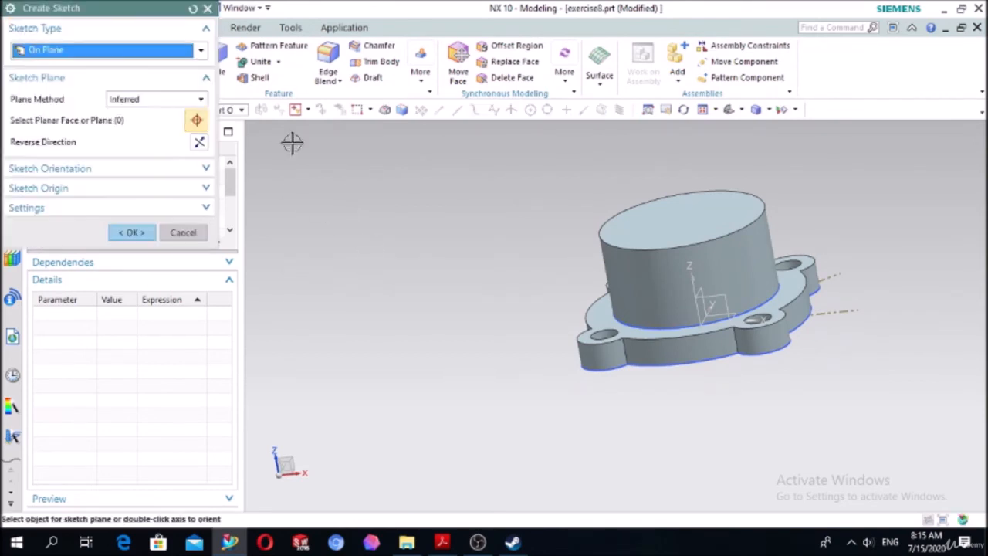
click(624, 230)
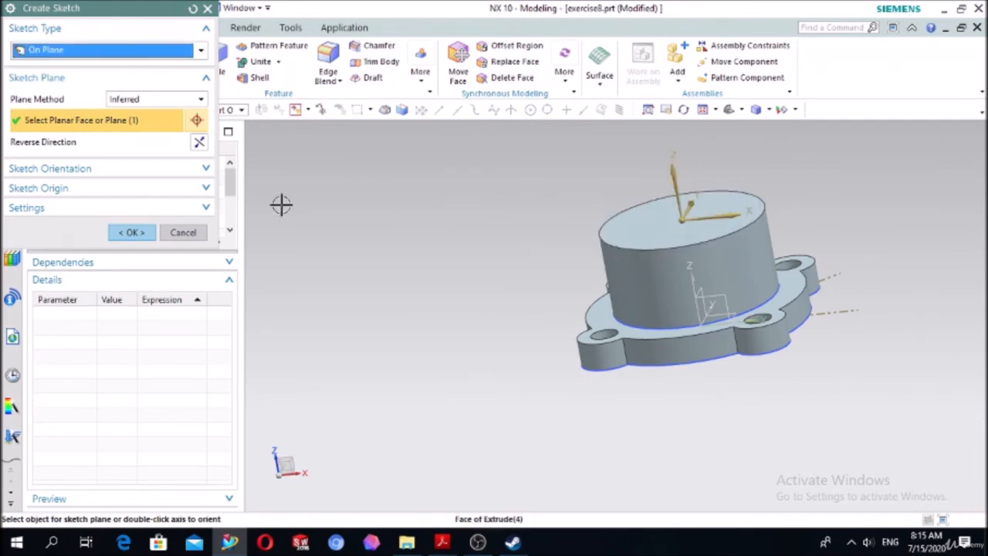
click(147, 233)
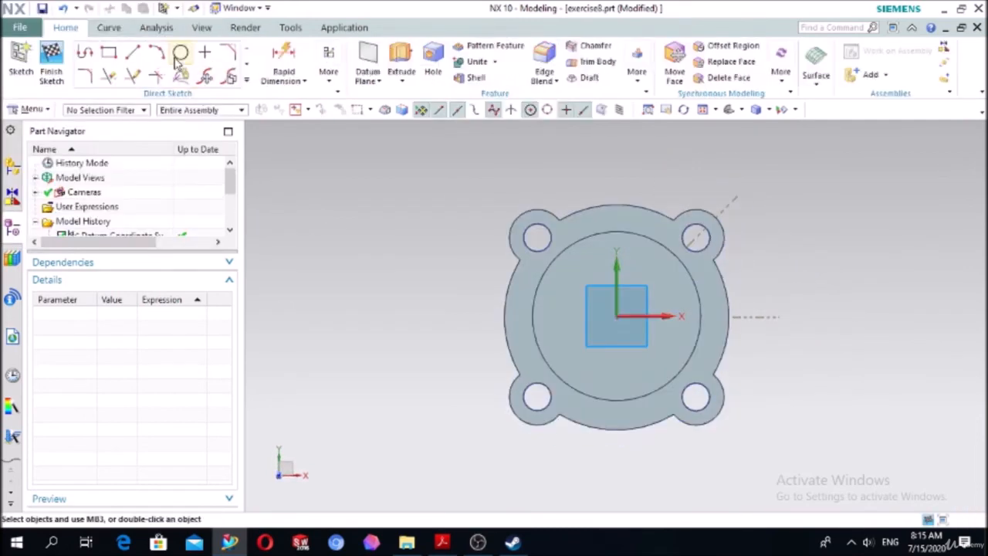
Sketch two concentric circles about 42 mm and 26 mm in diameter, centred on the boss's top face.
click(178, 56)
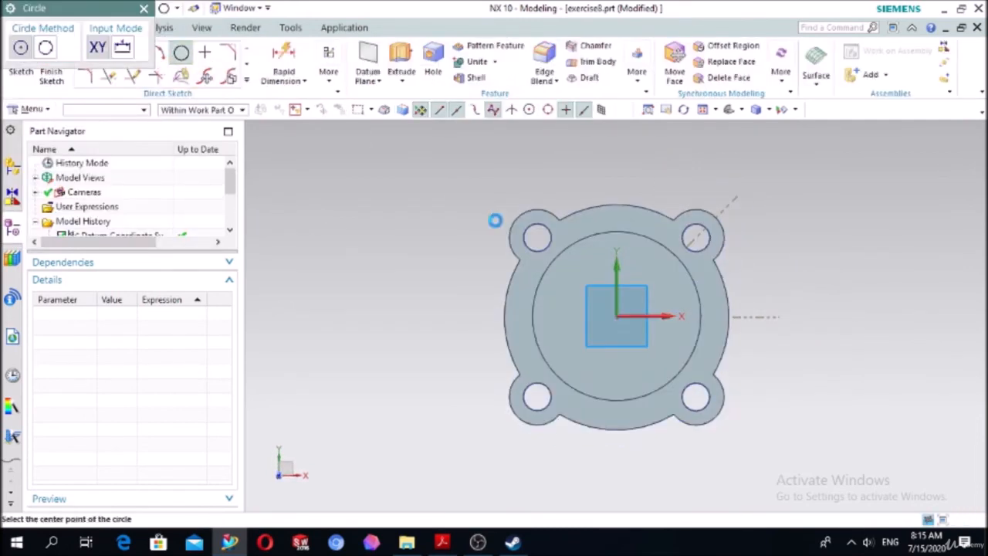
click(618, 315)
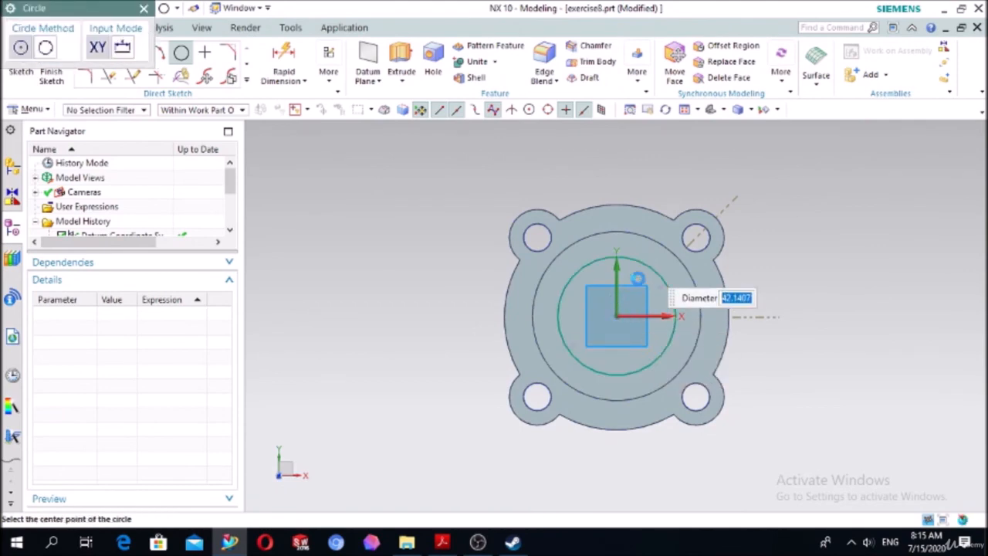
click(617, 315)
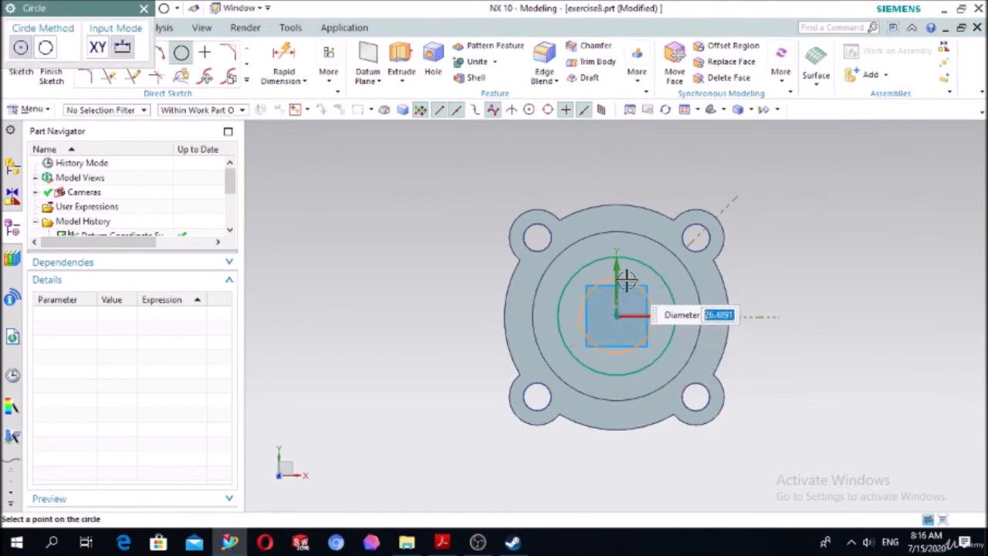
click(627, 282)
key(Escape)
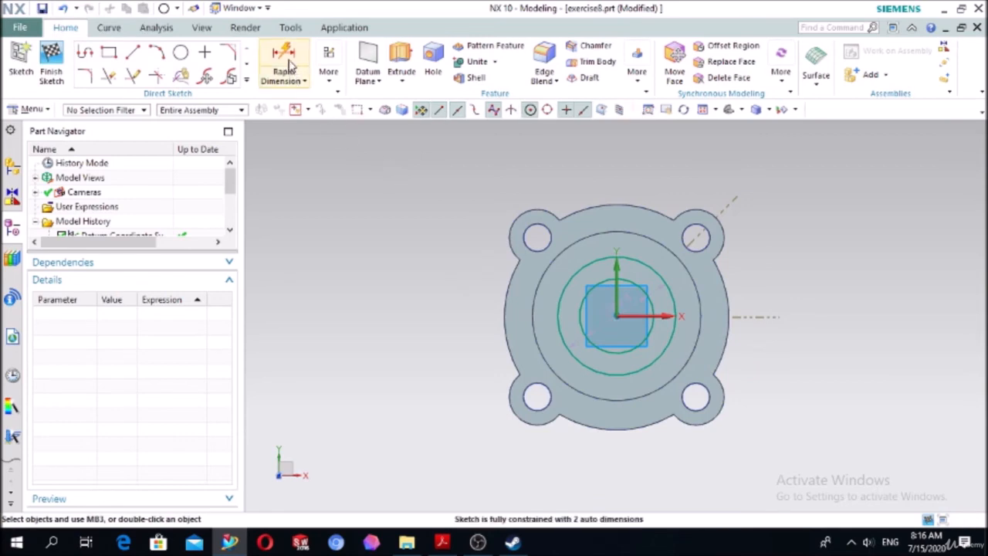
Dimension the outer circle's diameter as 50 mm and the inner circle's diameter as 30 mm.
click(284, 58)
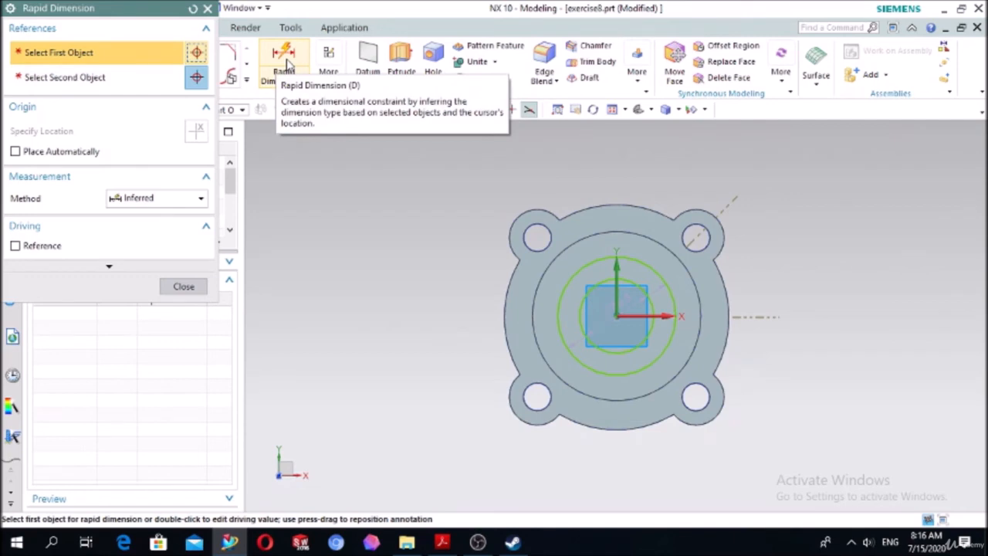
click(581, 270)
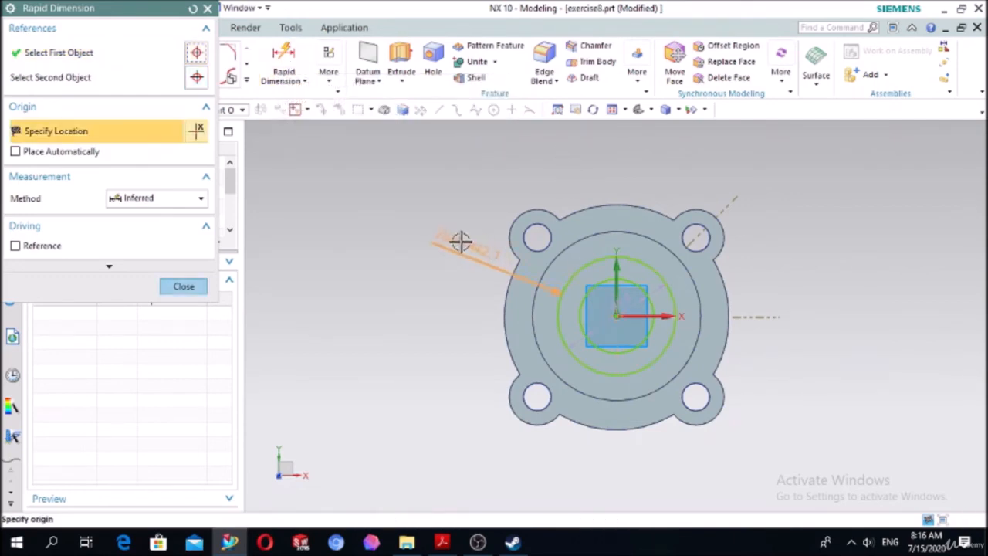
click(427, 234)
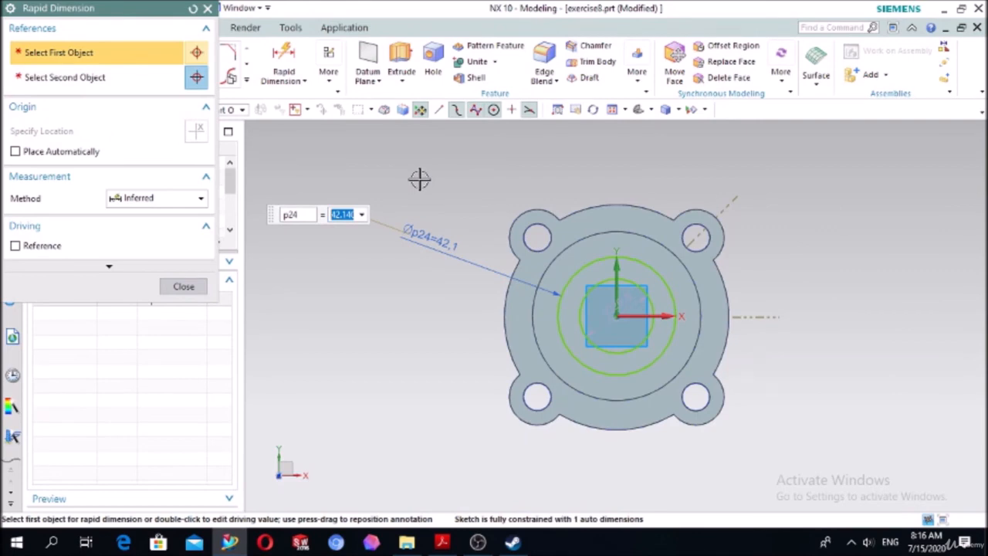
key(Return)
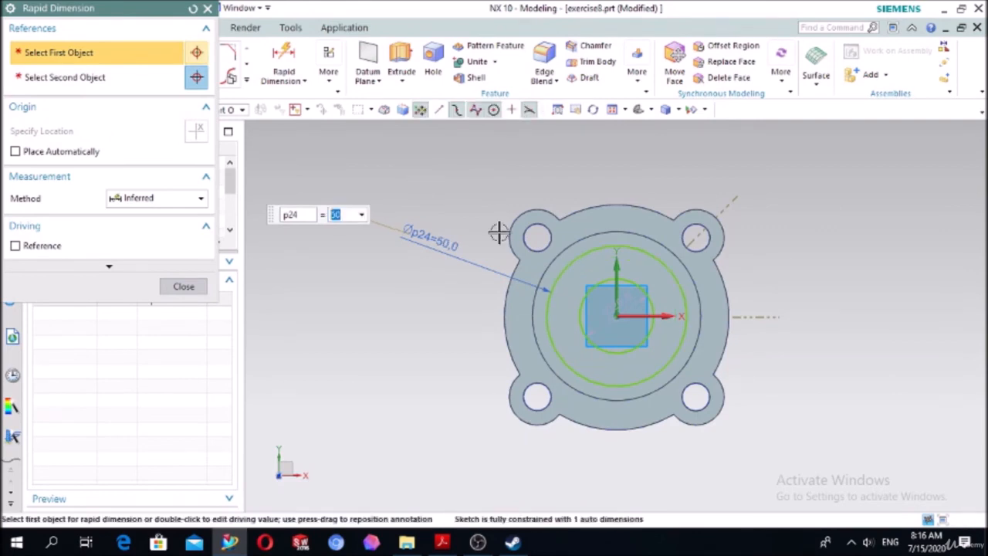
click(585, 316)
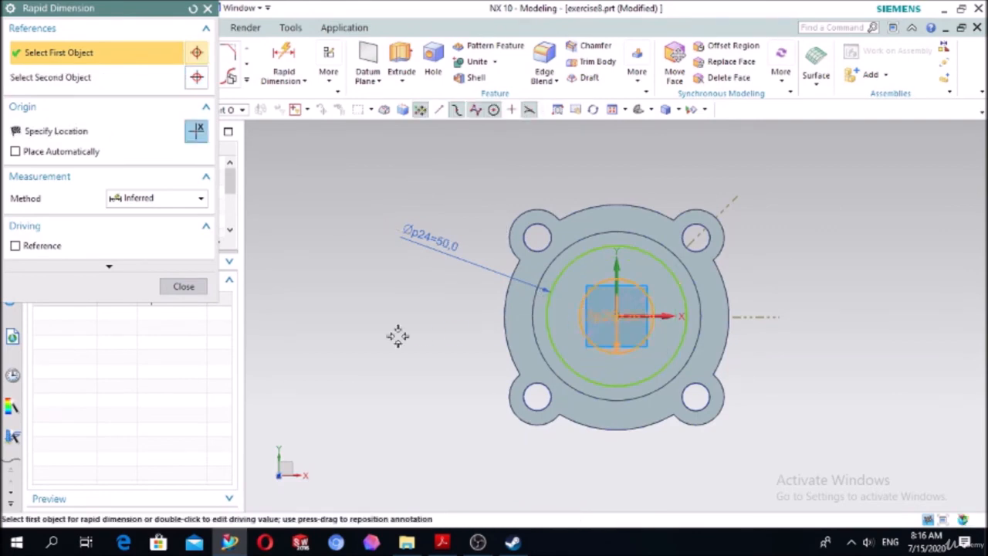
click(377, 312)
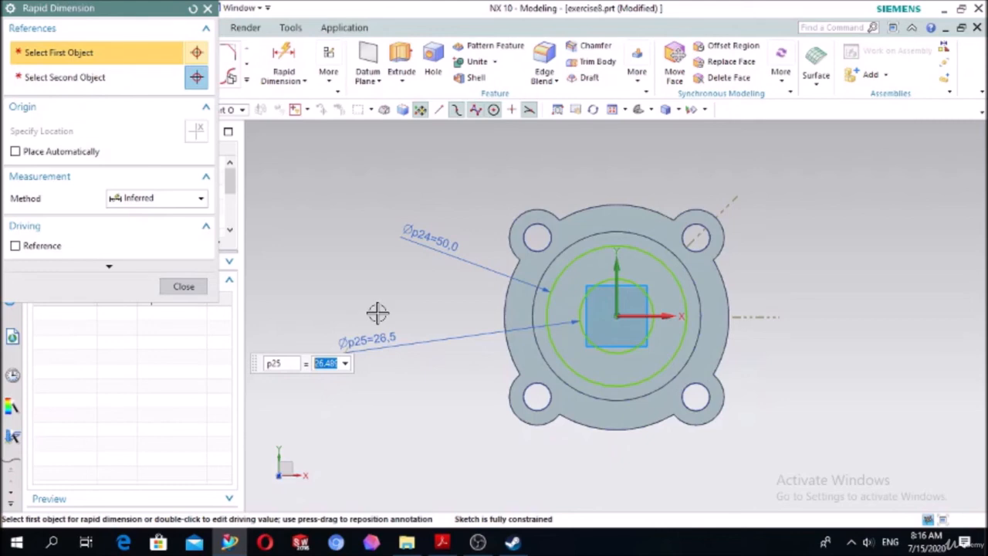
key(Return)
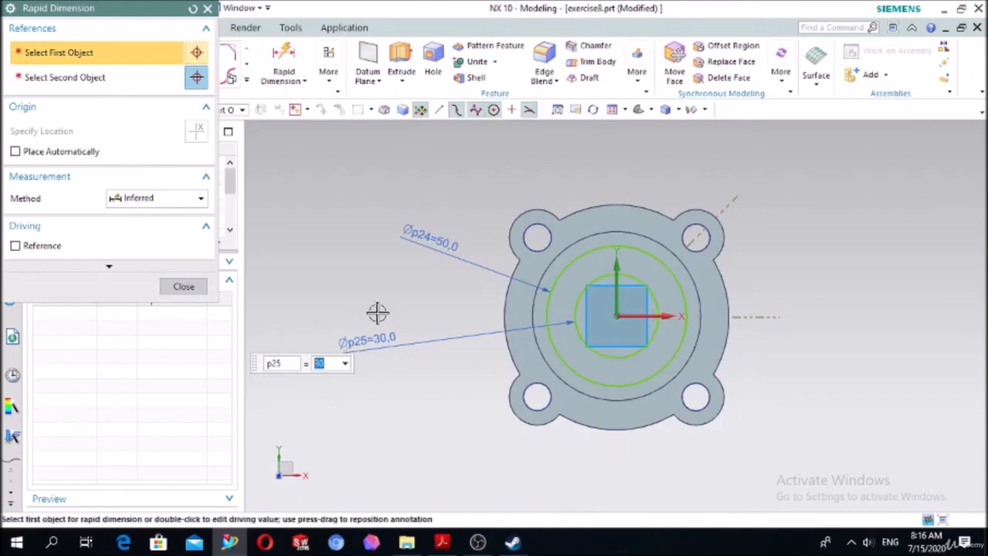
click(180, 288)
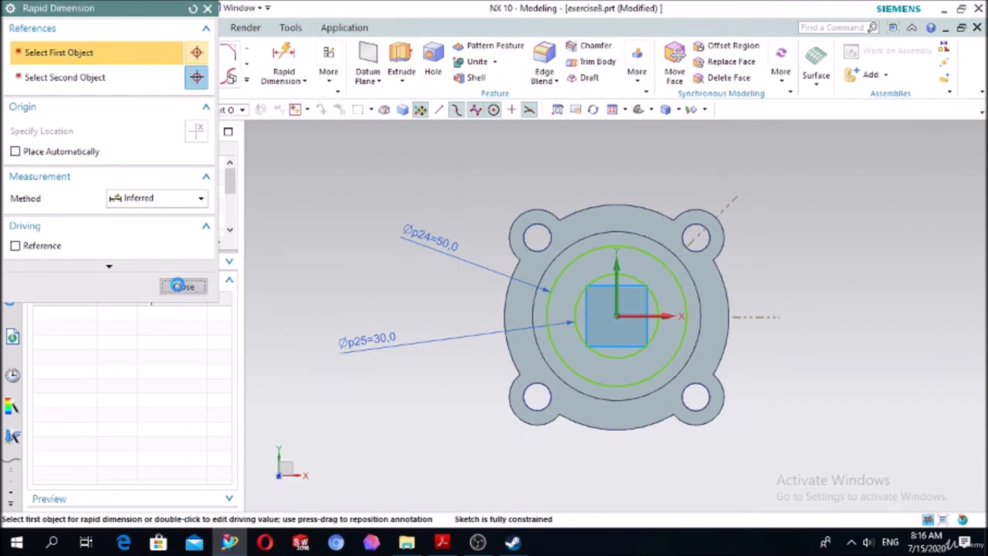
Extrude the ring between the 50 mm and 30 mm circles 15 mm down into the boss as a subtraction.
click(402, 60)
middle_drag(348, 249, 340, 201)
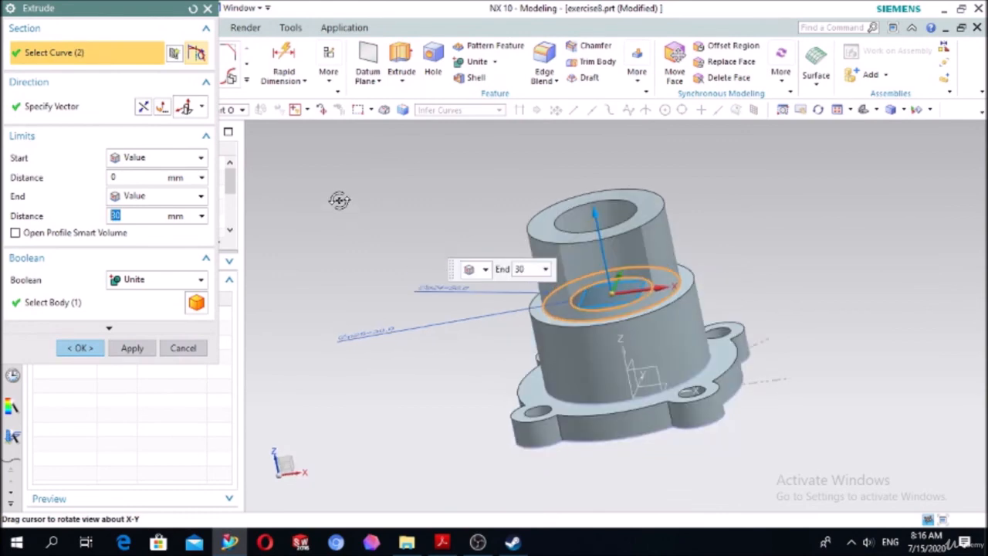
double_click(599, 210)
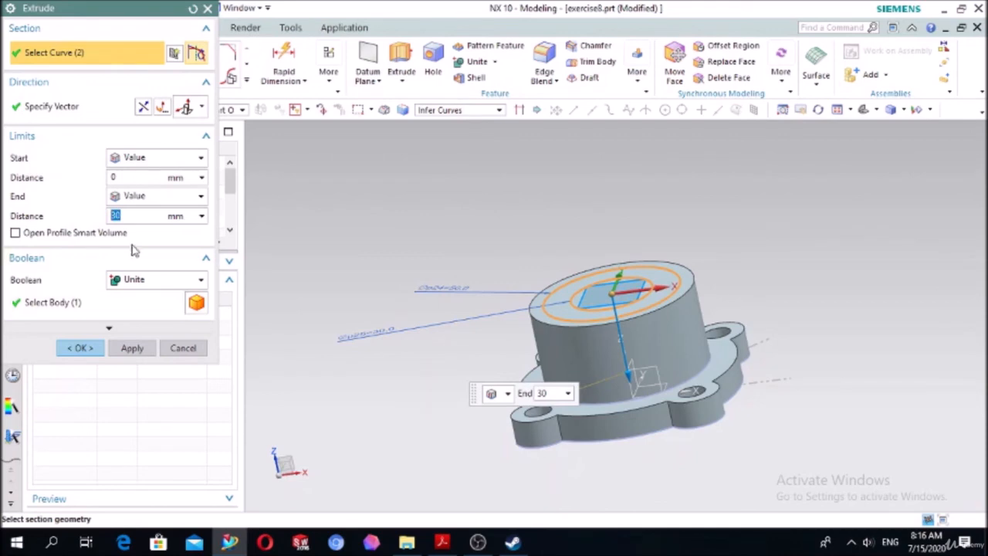
text(15)
click(138, 279)
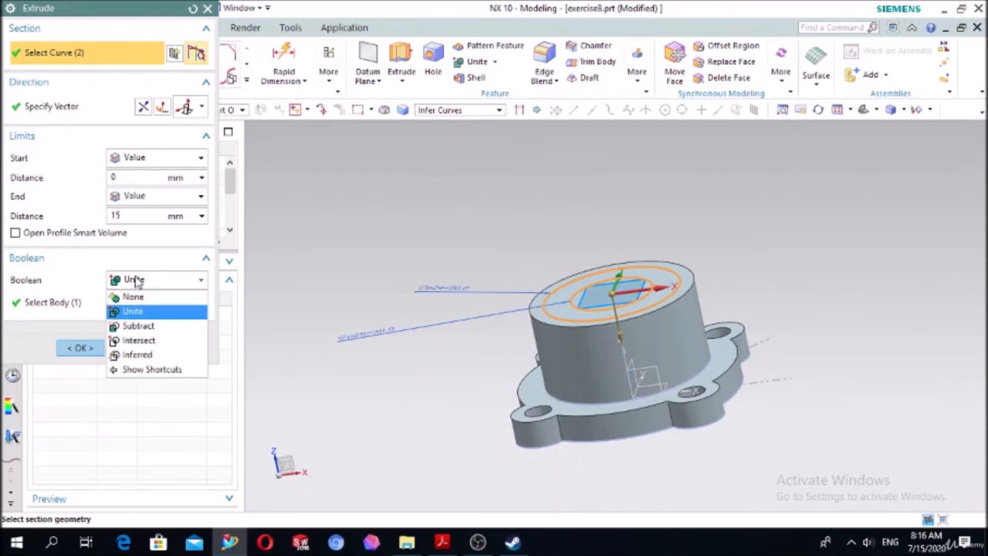
click(139, 326)
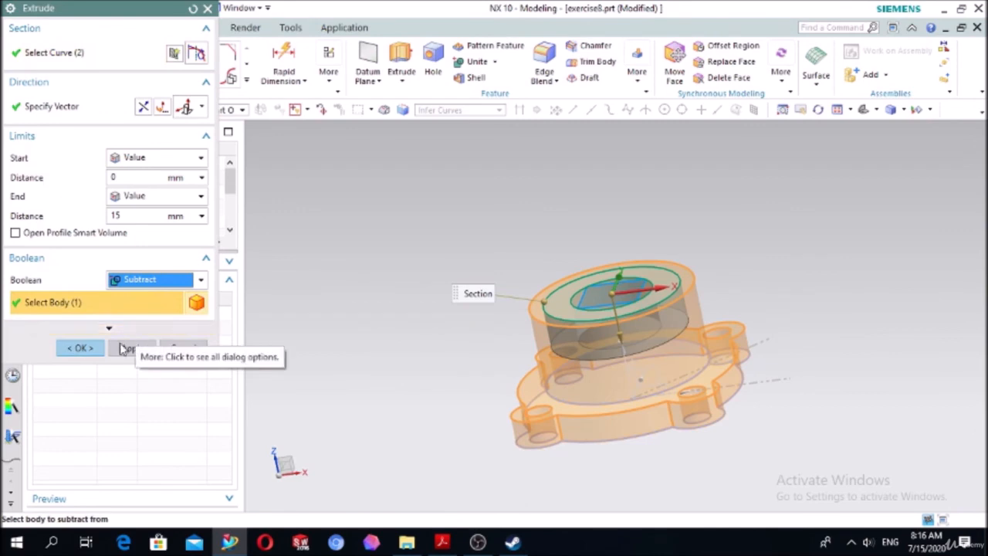
click(79, 348)
Create a new sketch on the top face of the central post inside the ring-shaped pocket.
middle_drag(282, 267, 351, 278)
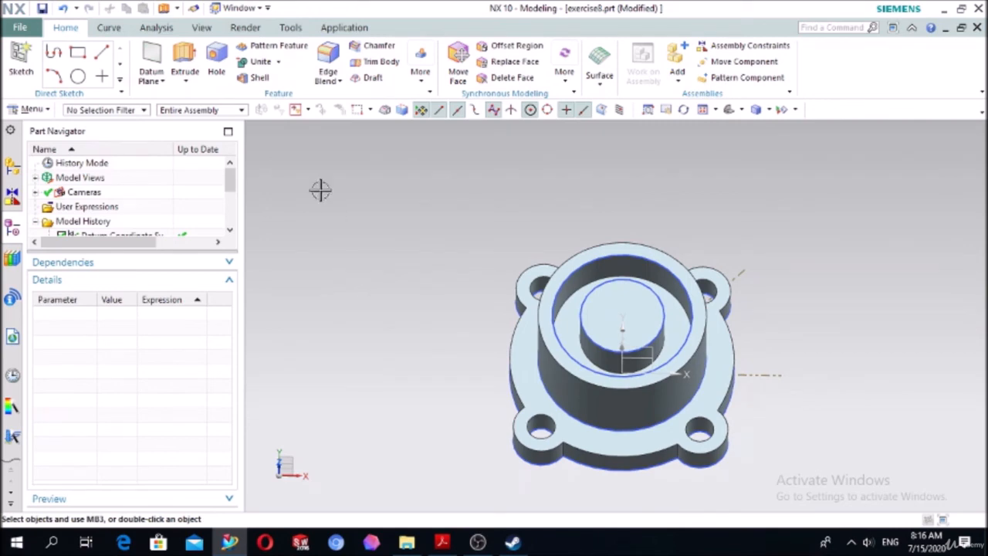
click(23, 62)
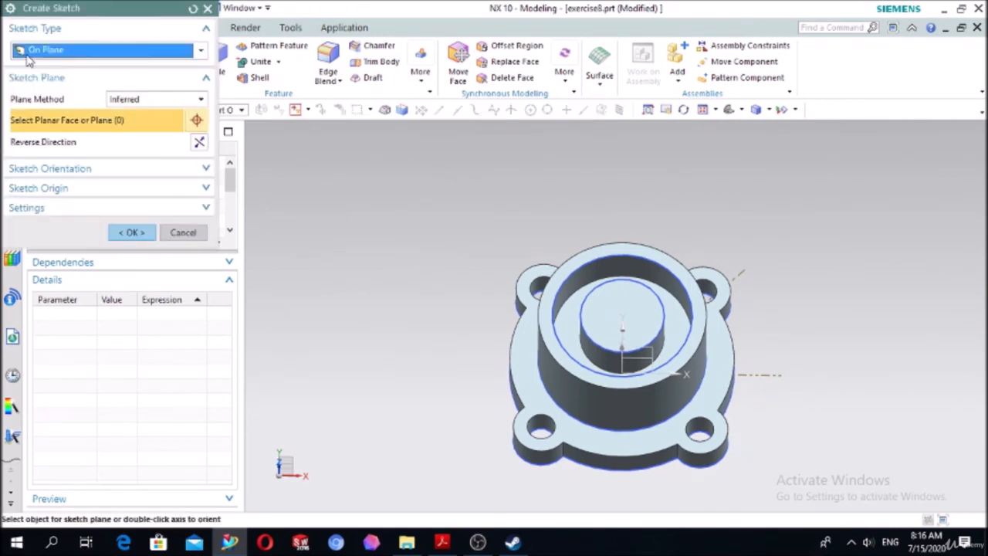
click(617, 325)
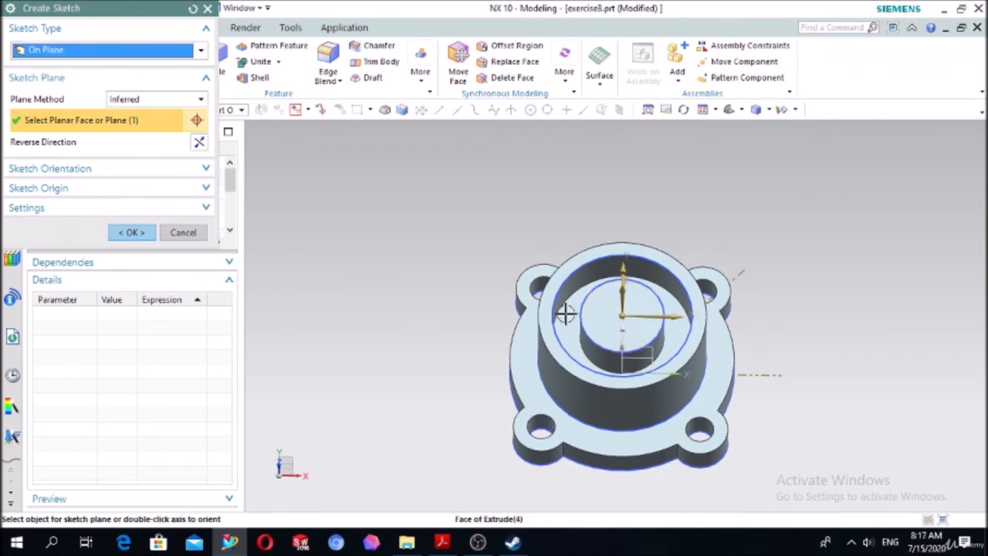
click(133, 232)
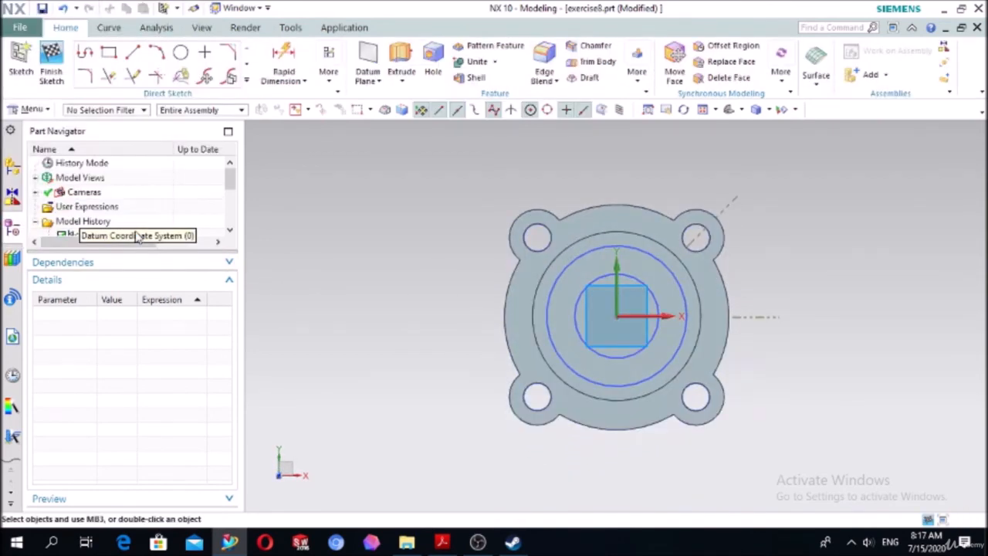
Sketch a circle about 21 mm in diameter, centred on the sketch origin on the central post.
click(182, 53)
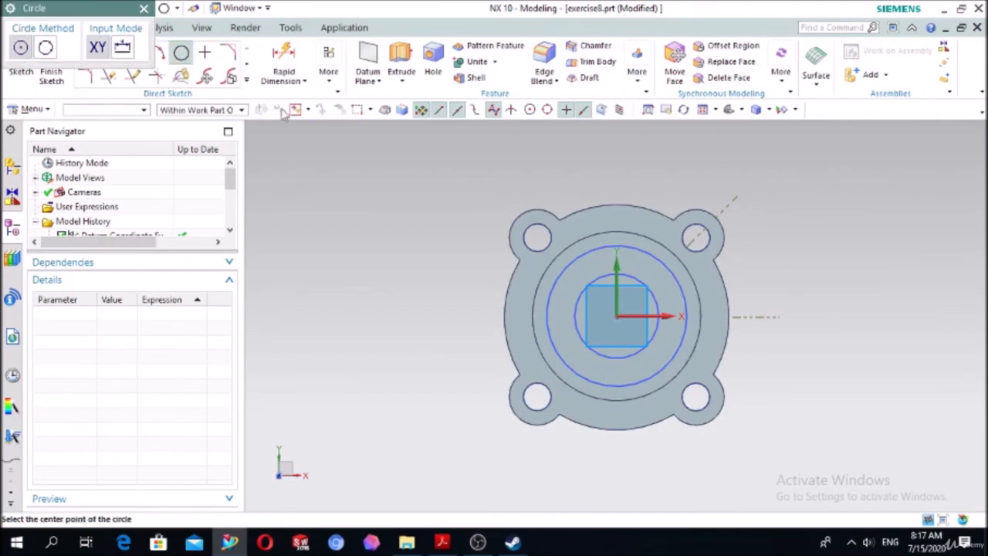
click(617, 315)
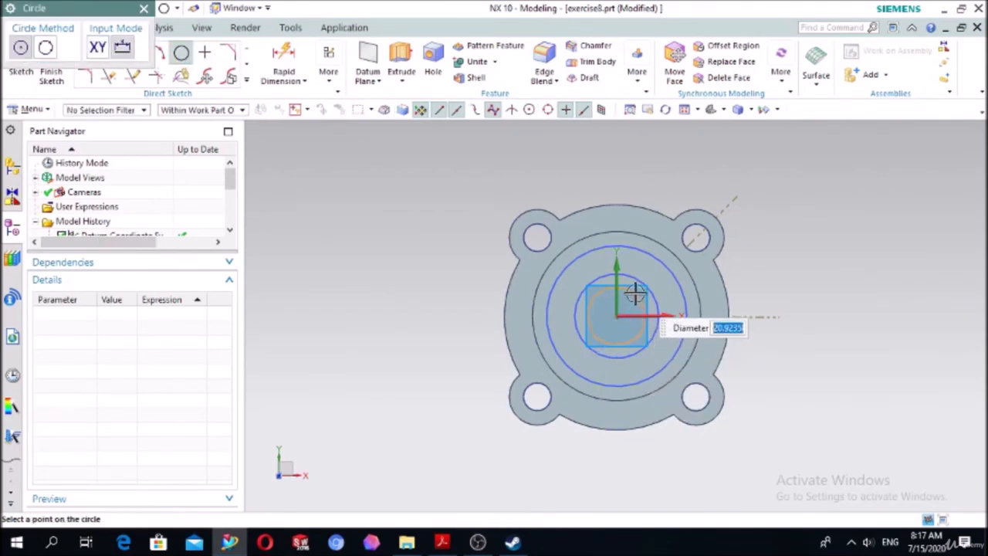
click(636, 291)
Dimension the circle's diameter on the central post as 20 mm.
click(280, 57)
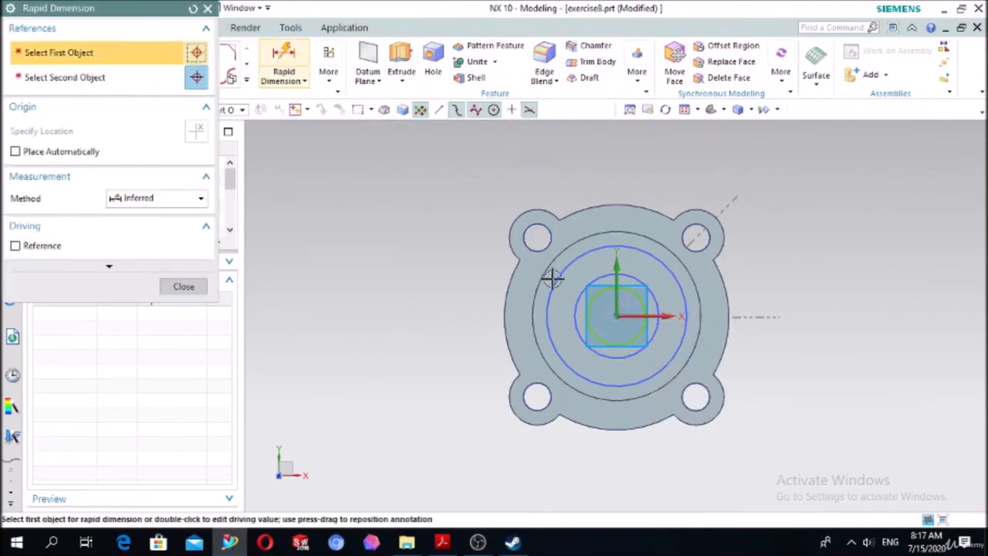
click(617, 309)
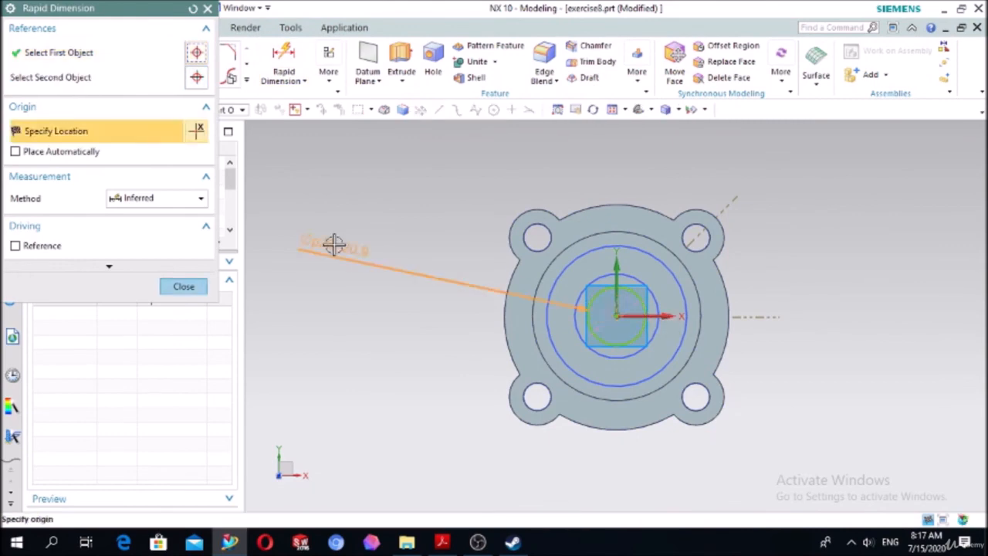
click(379, 209)
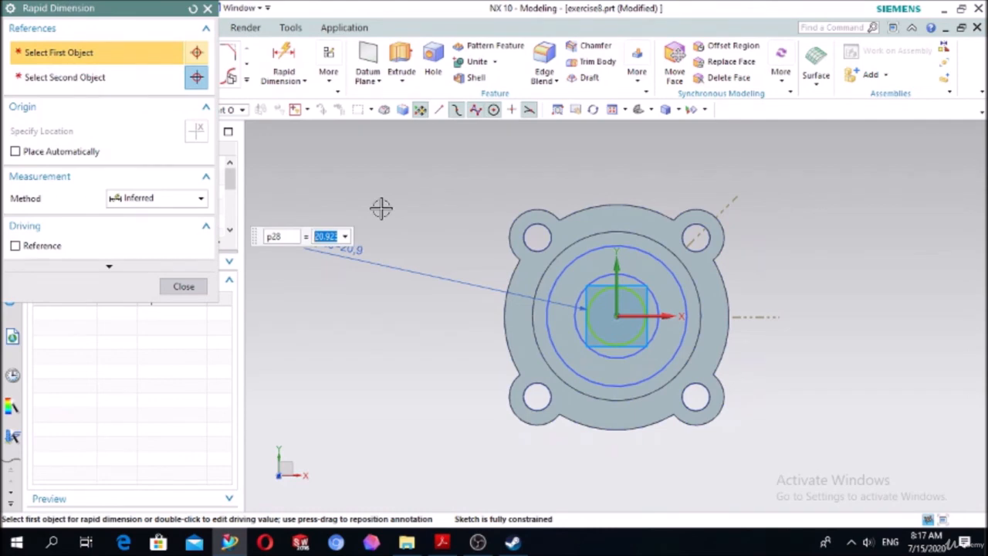
text(20)
key(Return)
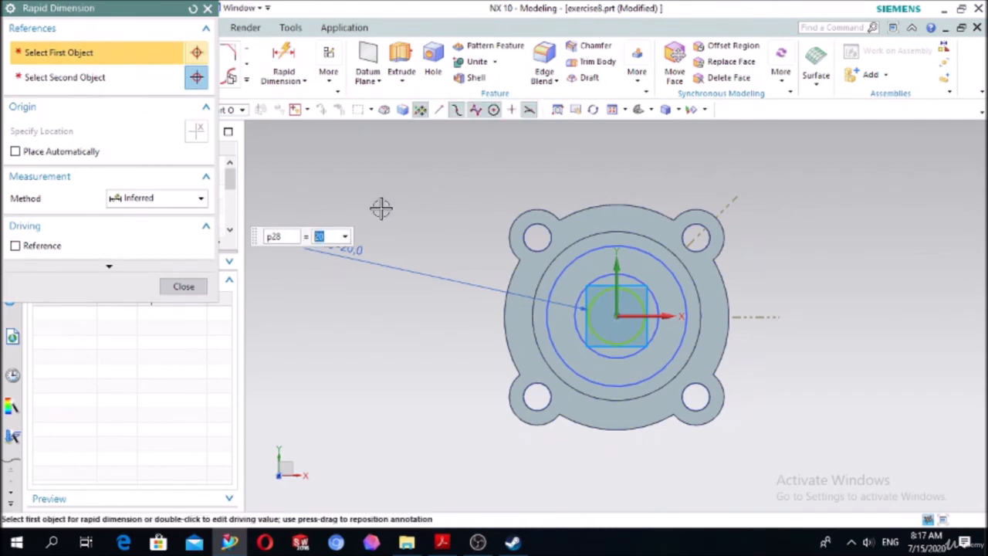
click(182, 288)
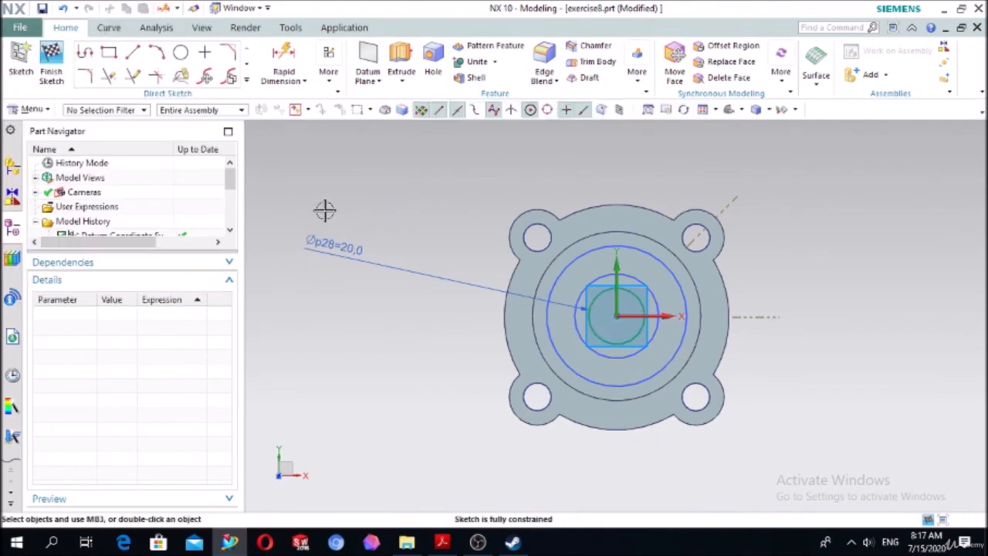
Extrude the 20 mm circle downward as a subtraction, ending at the selected underside face of the base plate.
click(403, 73)
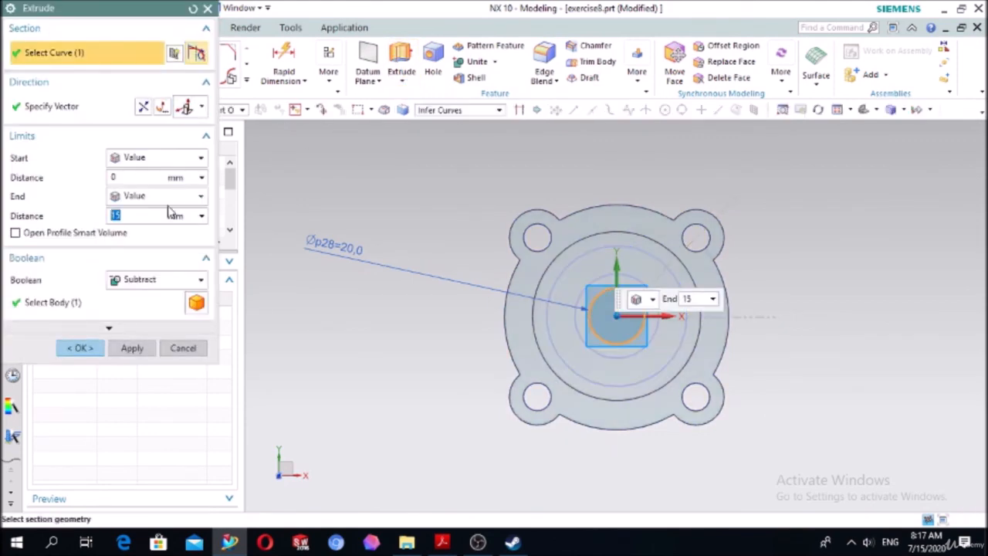
middle_drag(368, 347, 353, 313)
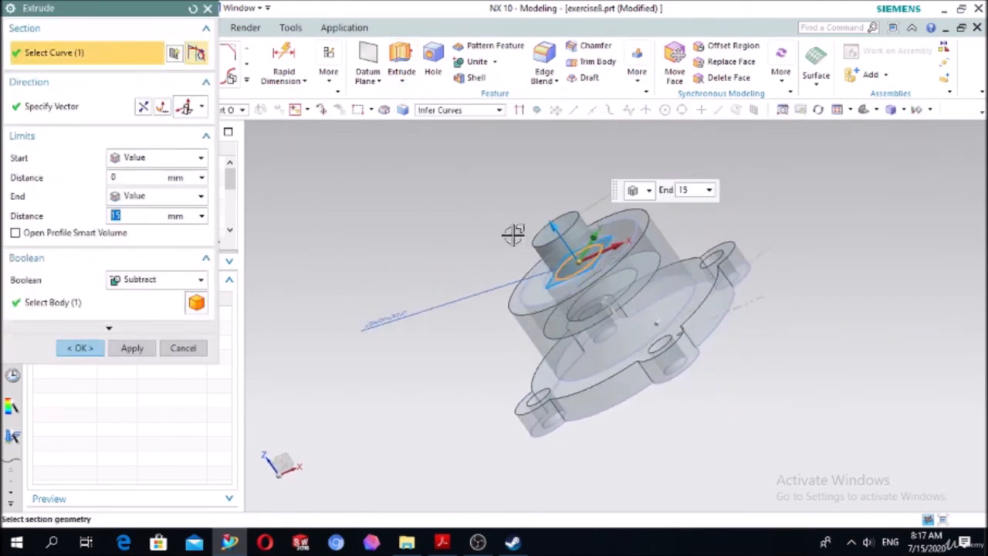
double_click(559, 233)
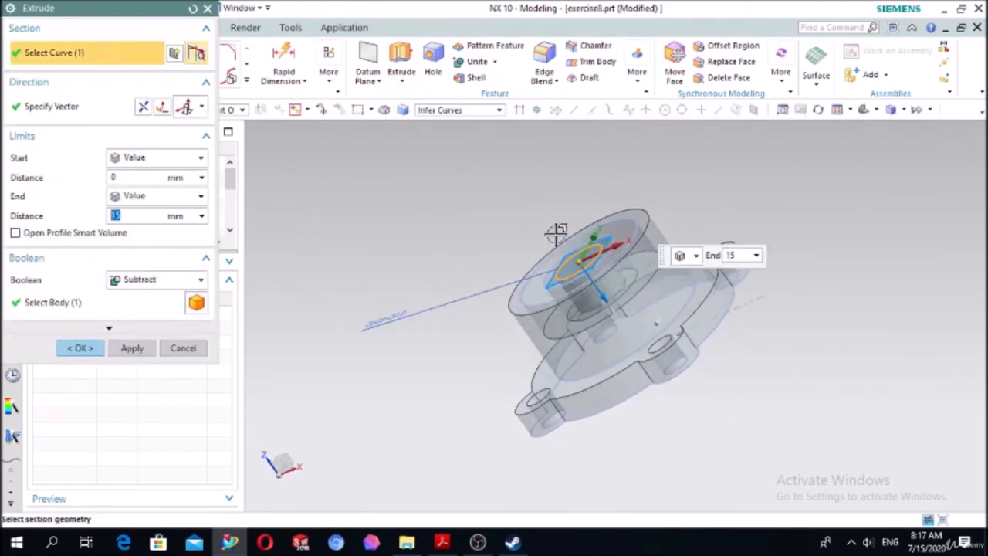
click(156, 198)
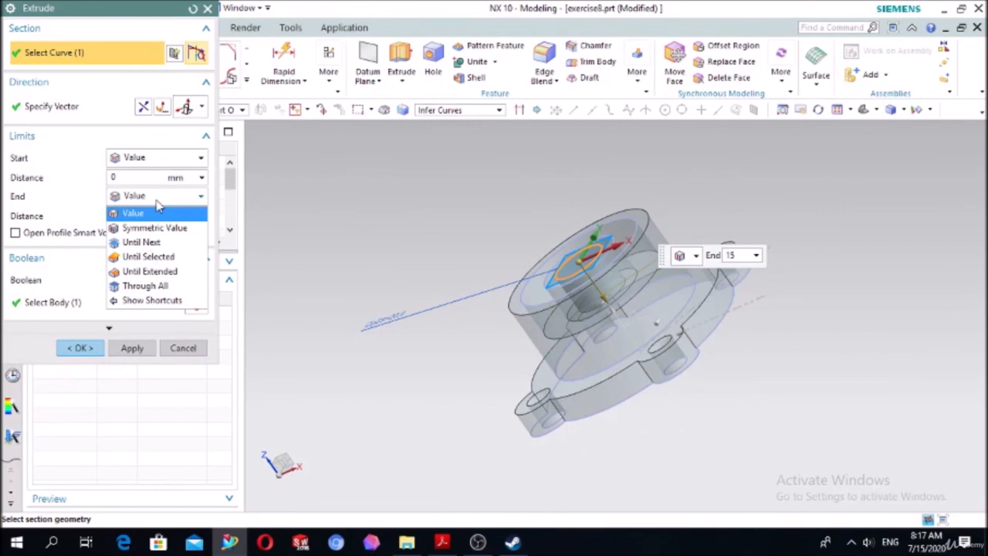
click(152, 257)
middle_drag(419, 400, 450, 348)
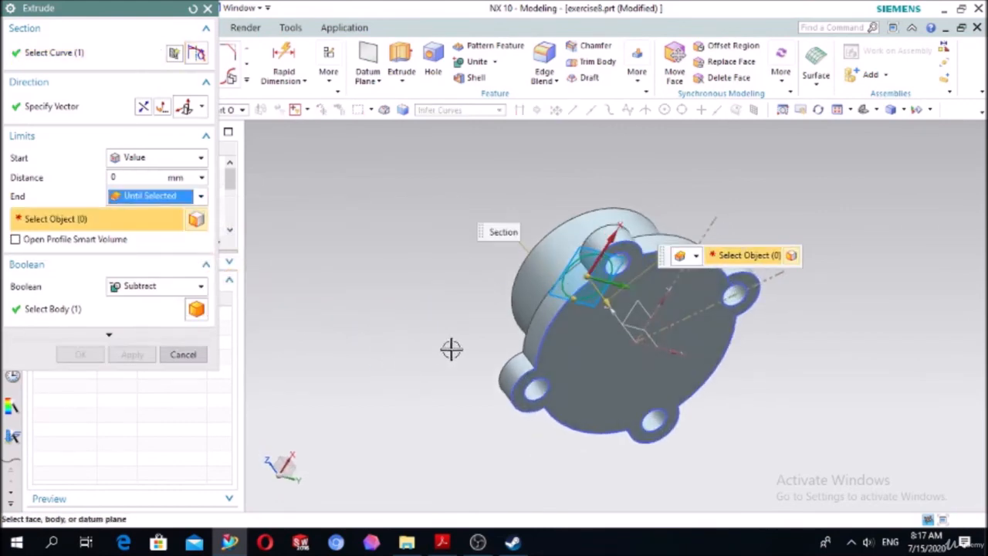
click(596, 347)
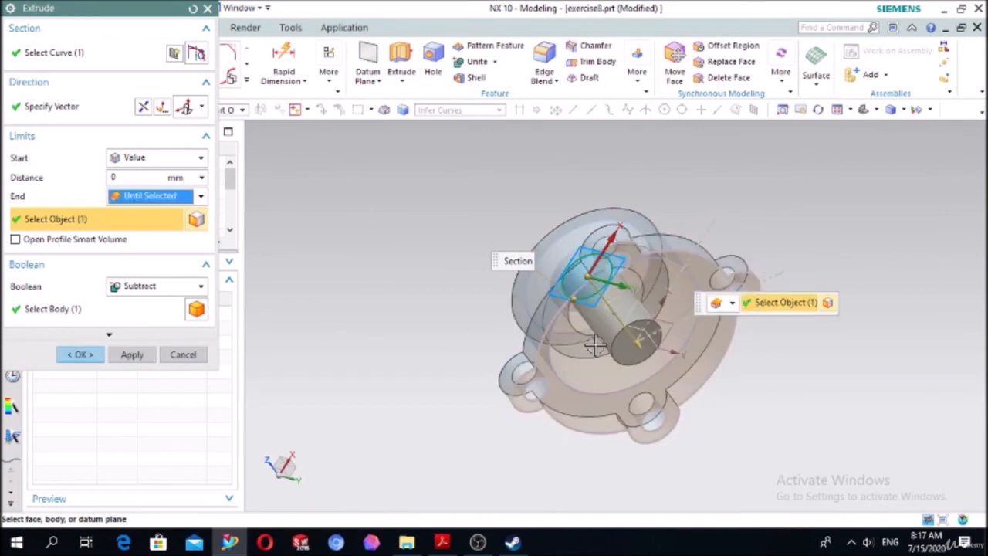
click(80, 355)
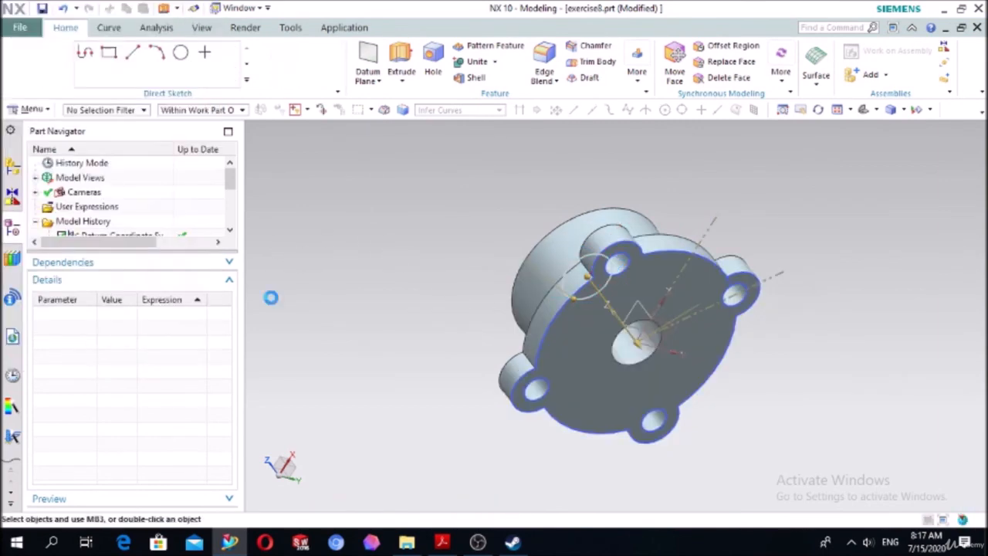
Create a new sketch on the floor of the ring-shaped pocket and start the Circle tool.
middle_drag(271, 296, 494, 290)
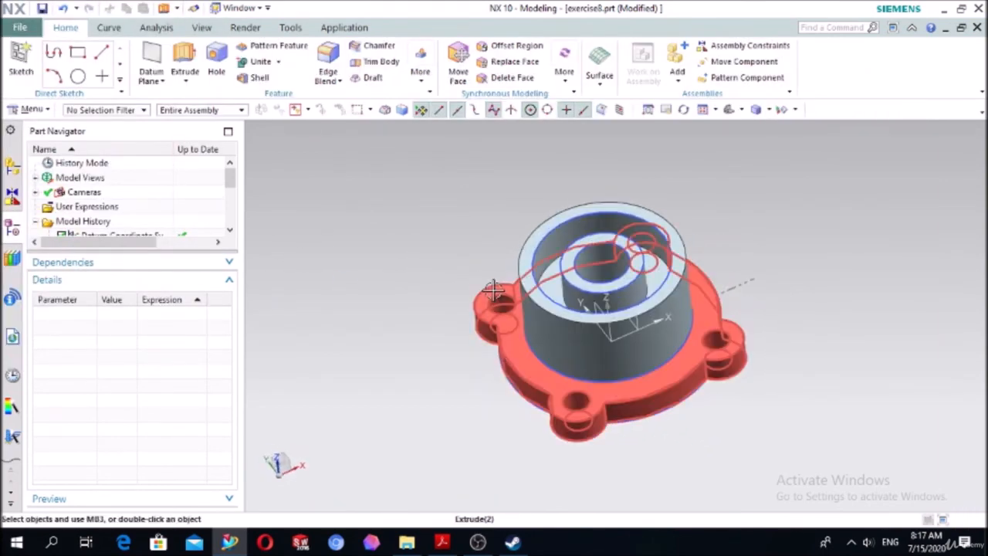
click(31, 67)
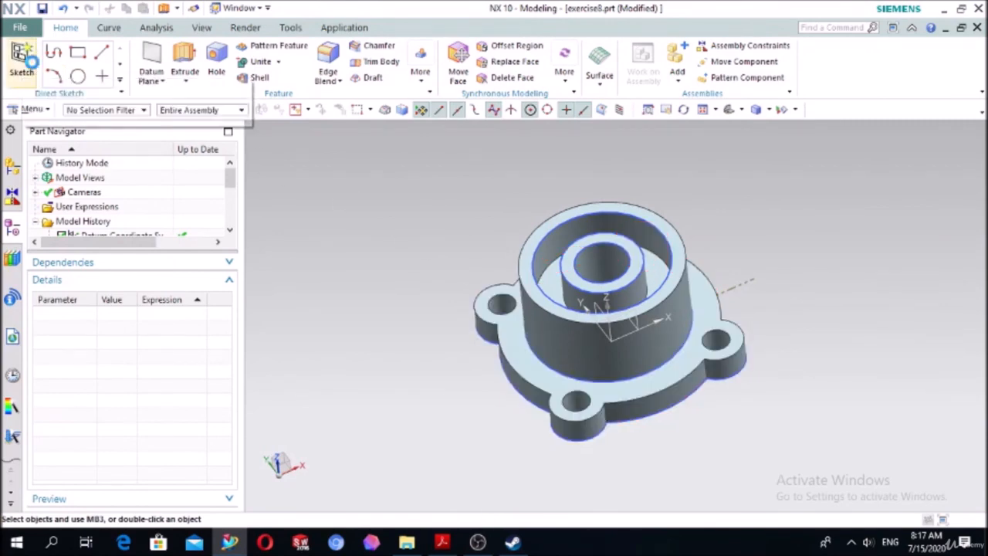
click(556, 268)
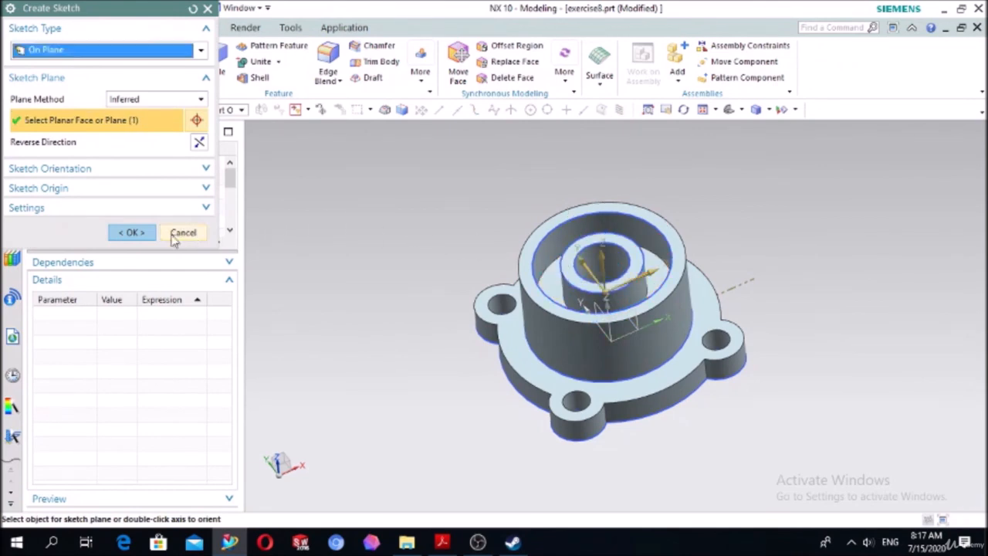
click(132, 231)
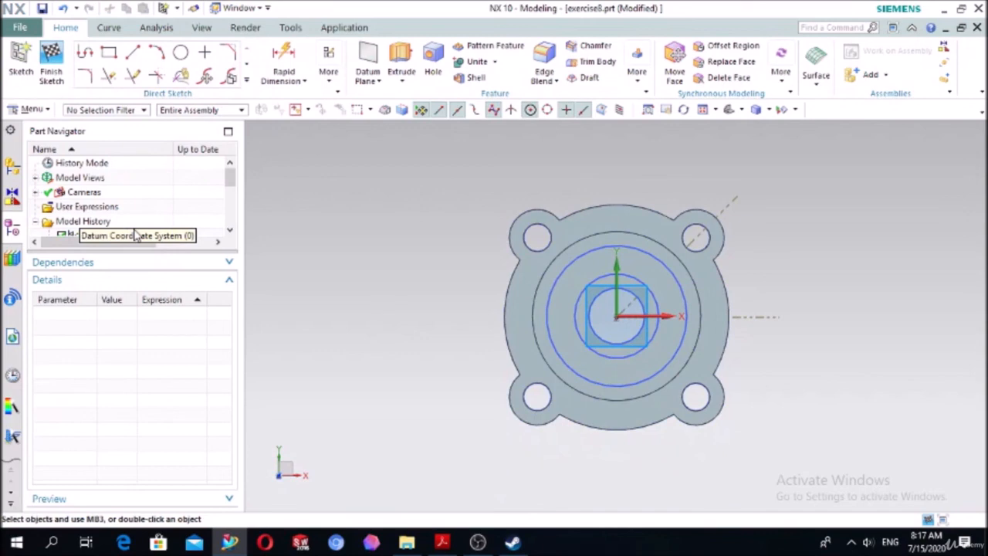
click(179, 52)
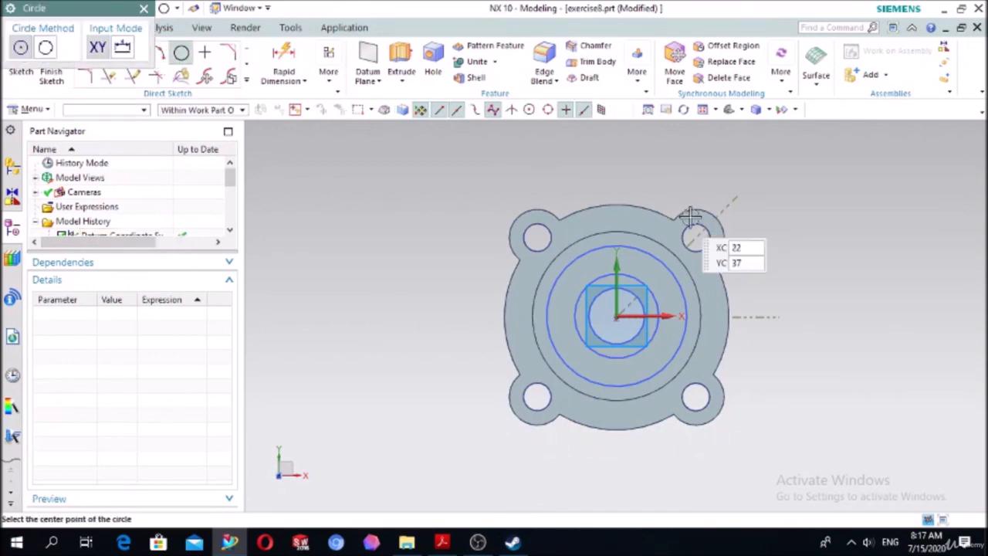
scroll(687, 255, up, 5)
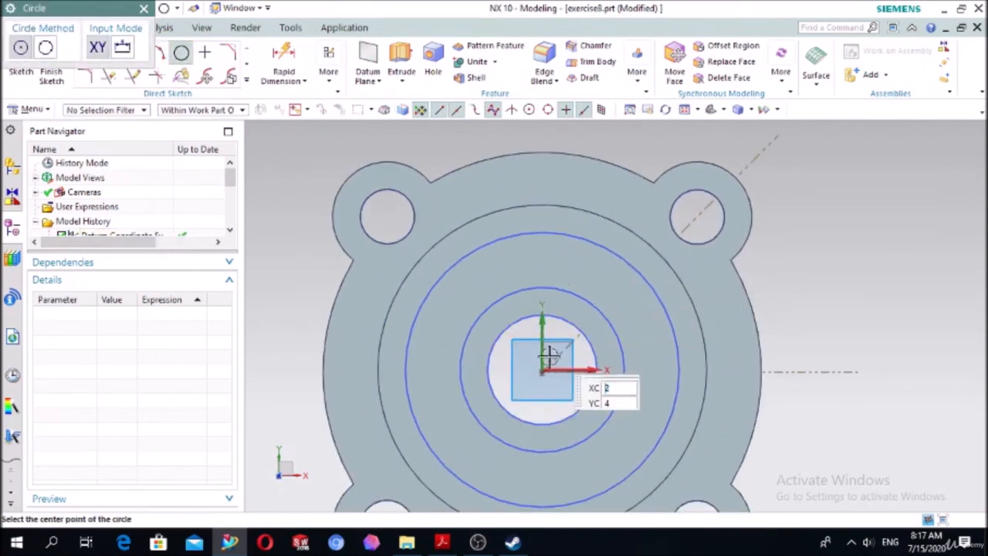
click(540, 261)
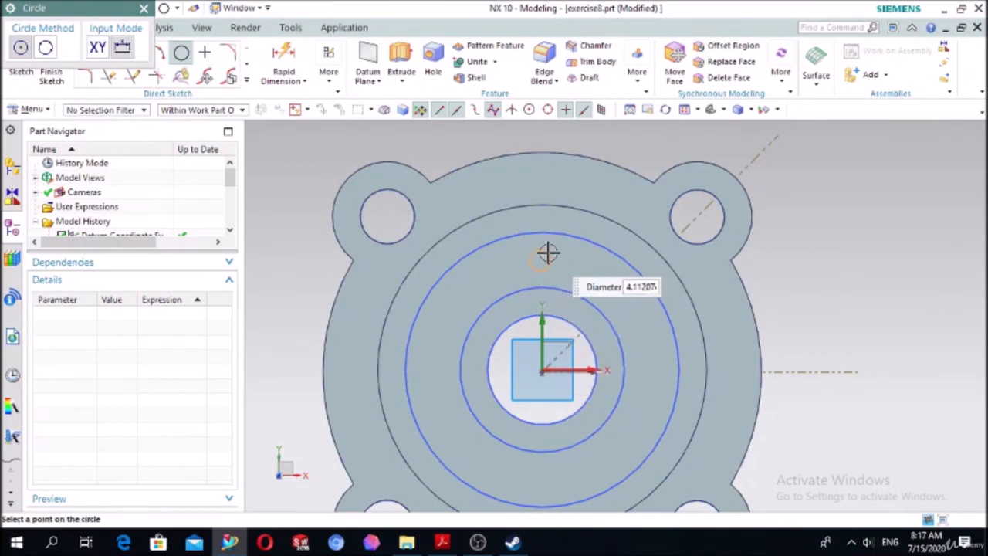
key(Escape)
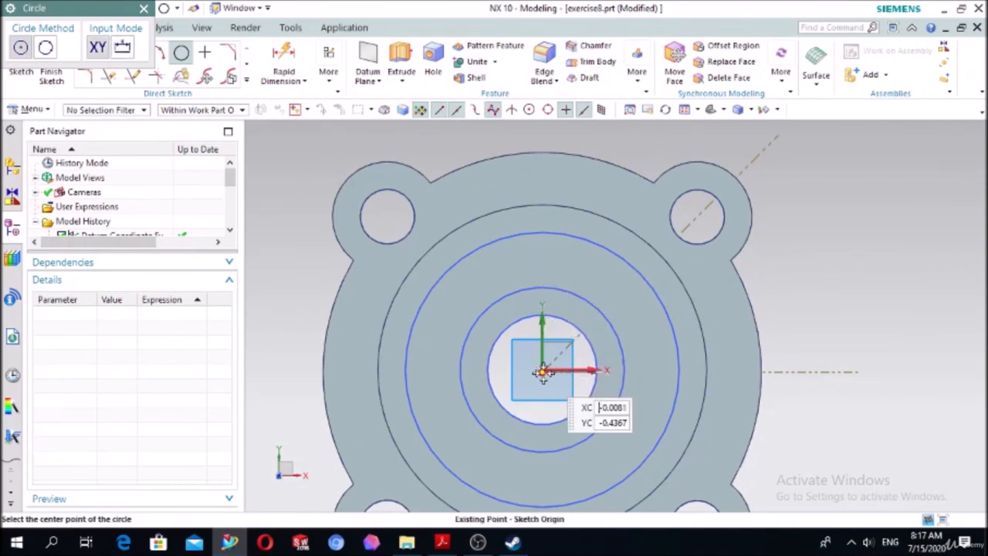
click(540, 369)
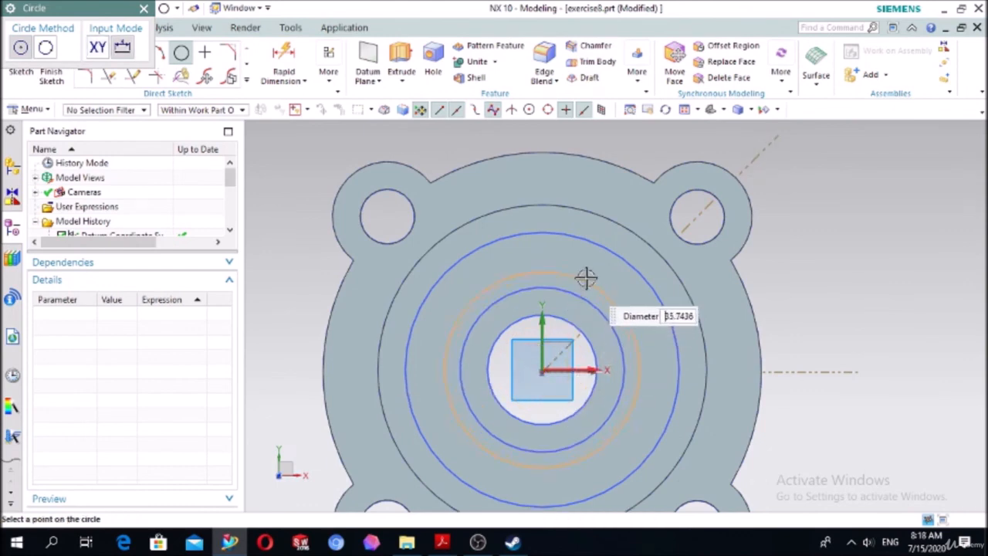
key(Escape)
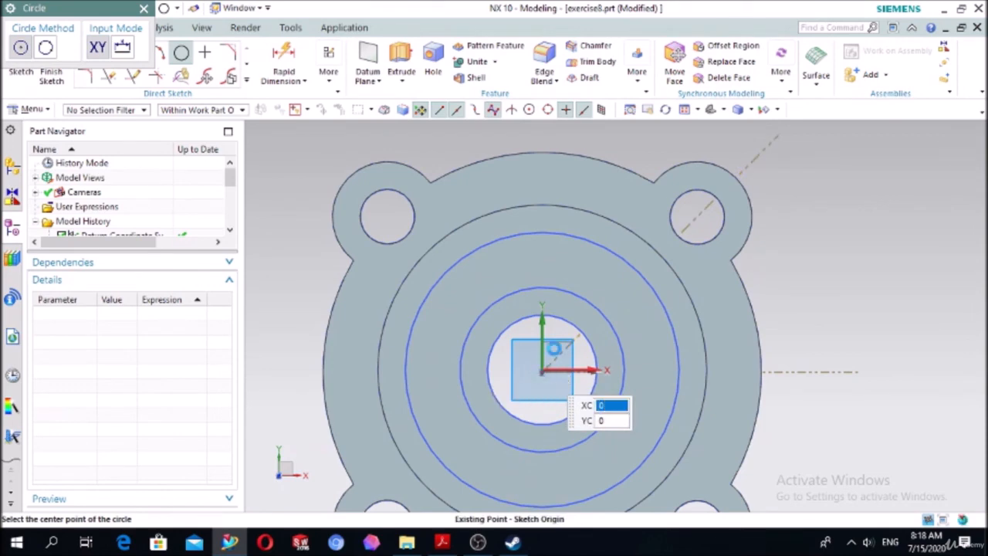
Sketch a circle about 42 mm in diameter centred on the sketch origin and convert it to a reference curve.
click(543, 371)
click(638, 371)
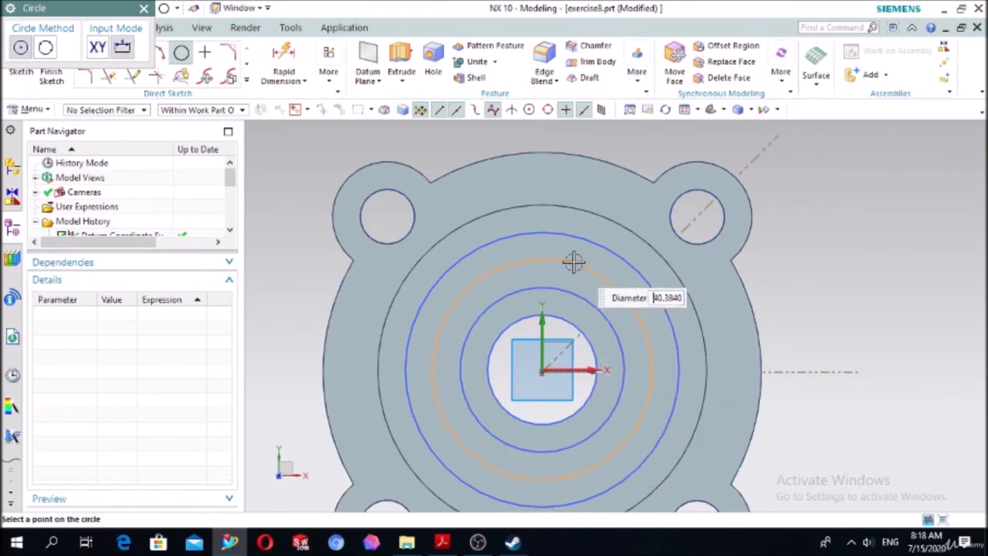
click(575, 261)
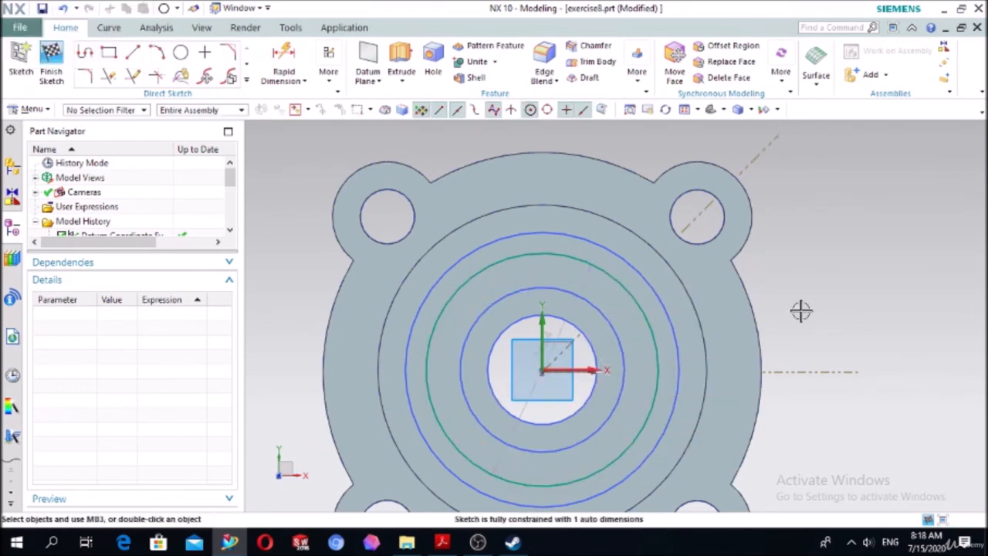
click(633, 294)
click(705, 274)
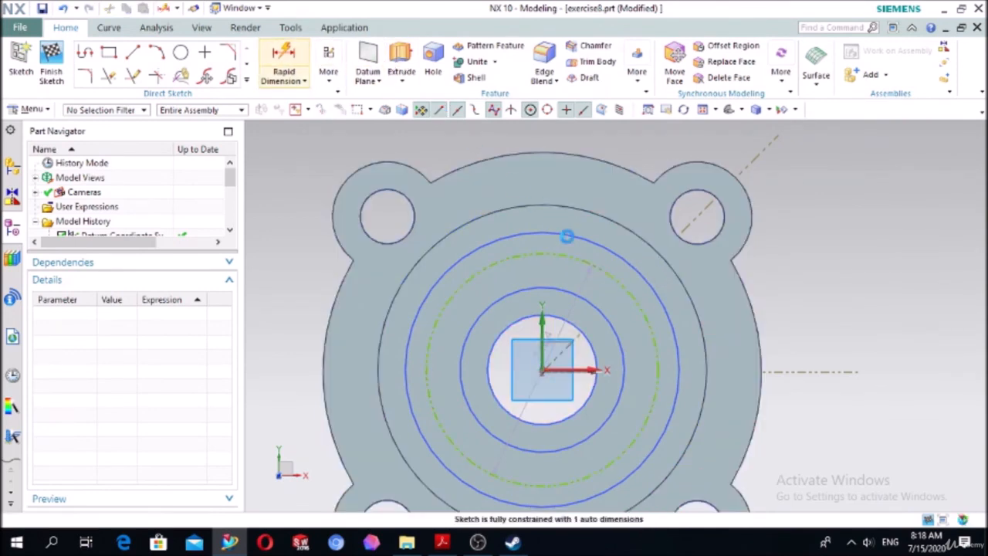
Dimension the reference circle's diameter as 40 mm.
click(285, 61)
click(600, 269)
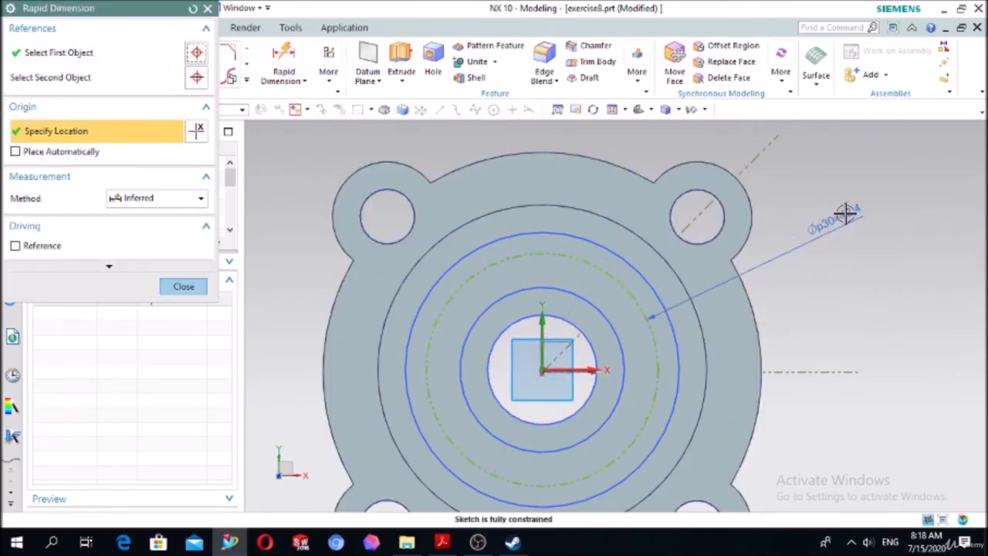
click(838, 215)
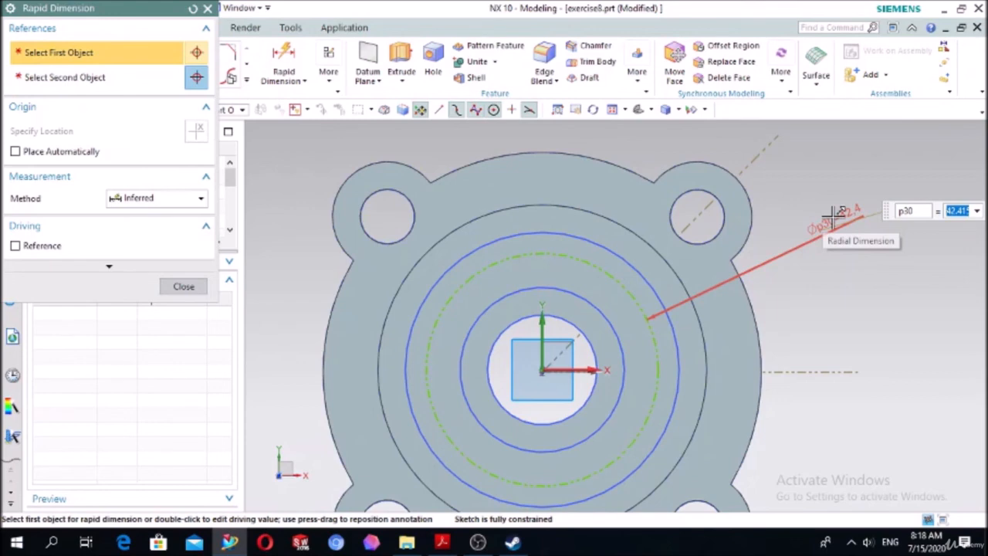
key(Return)
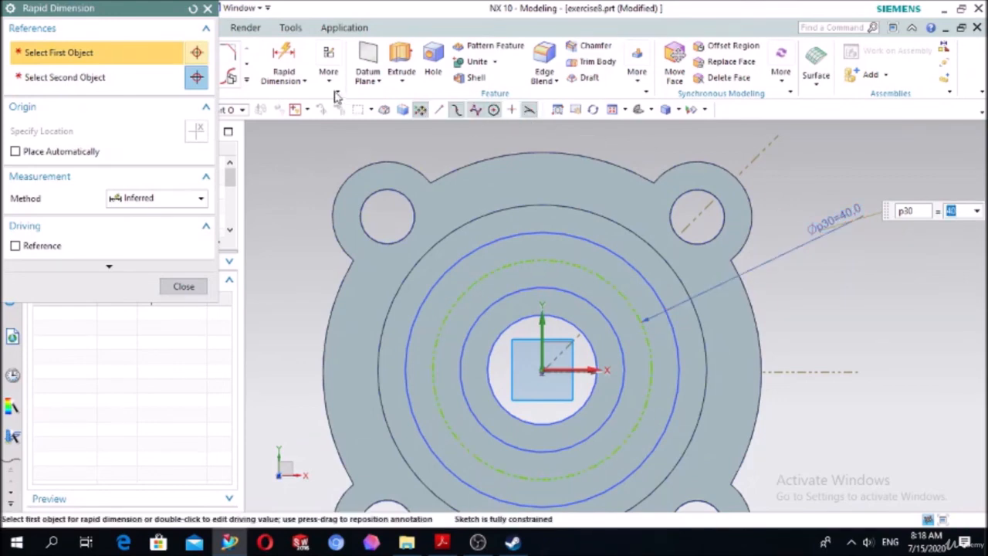
key(Escape)
Sketch a vertical line about 43 mm long upward from the sketch origin and convert it to a reference line.
click(133, 51)
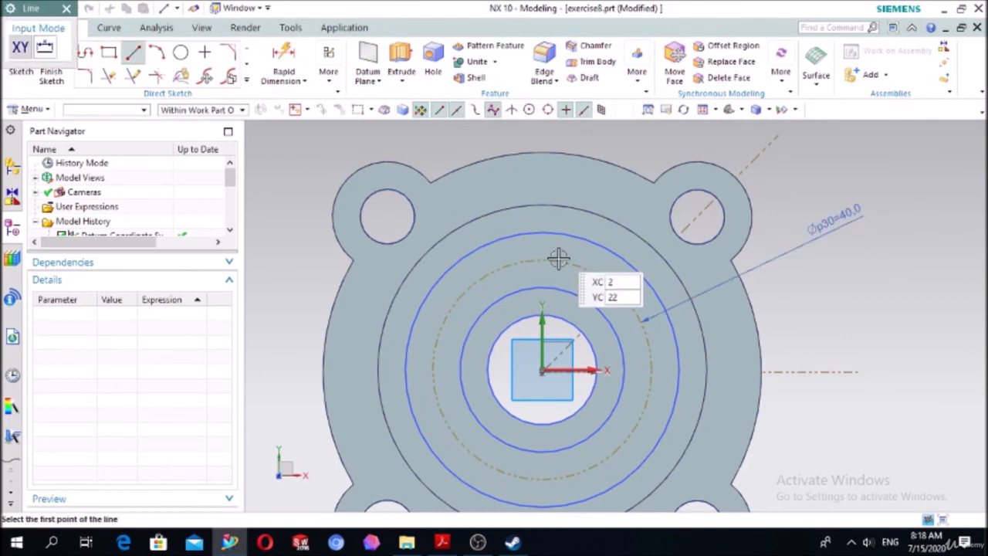
click(542, 369)
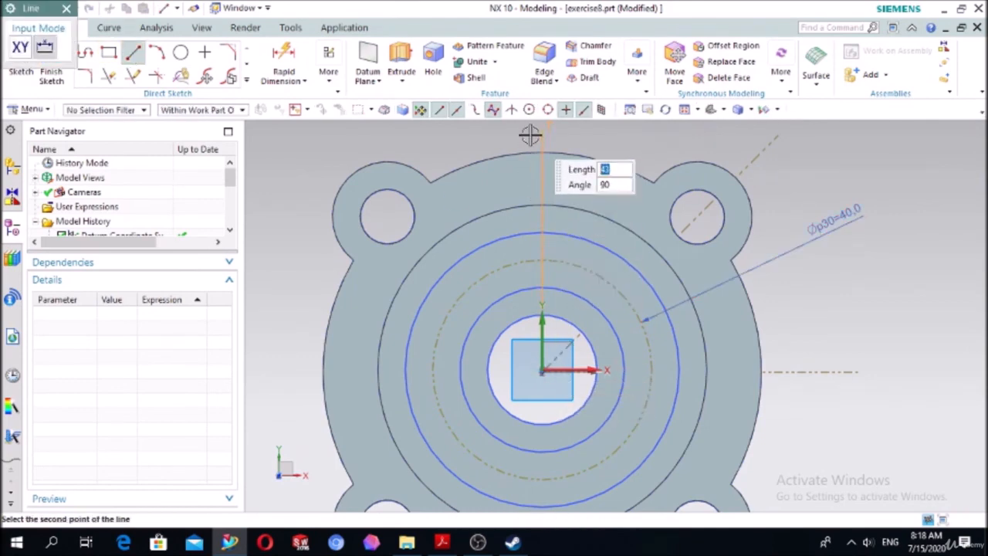
click(529, 135)
key(Escape)
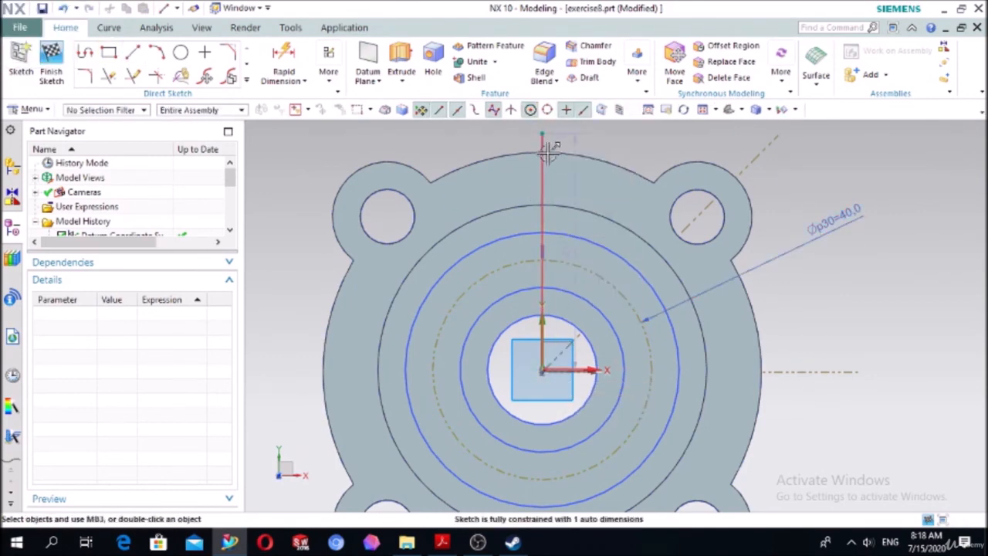
click(542, 175)
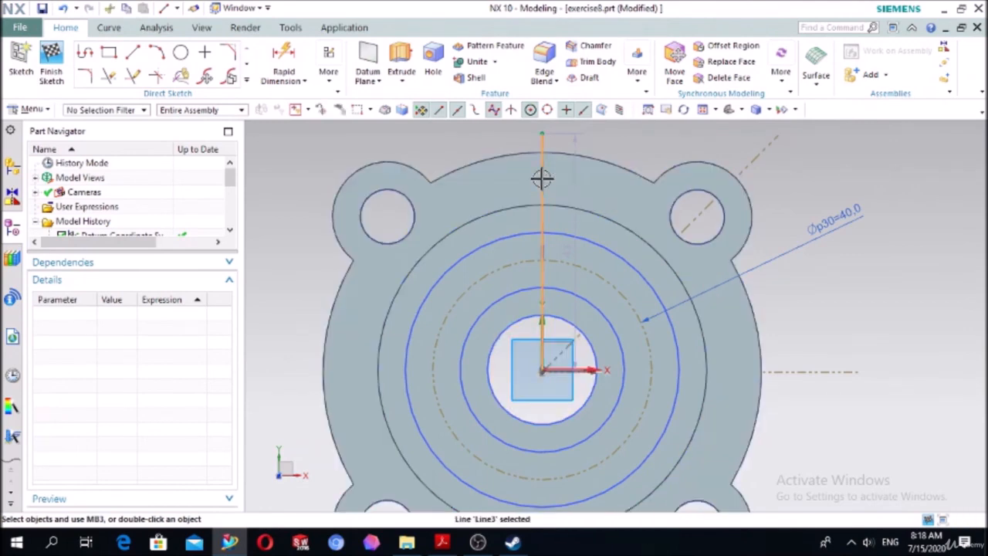
click(616, 139)
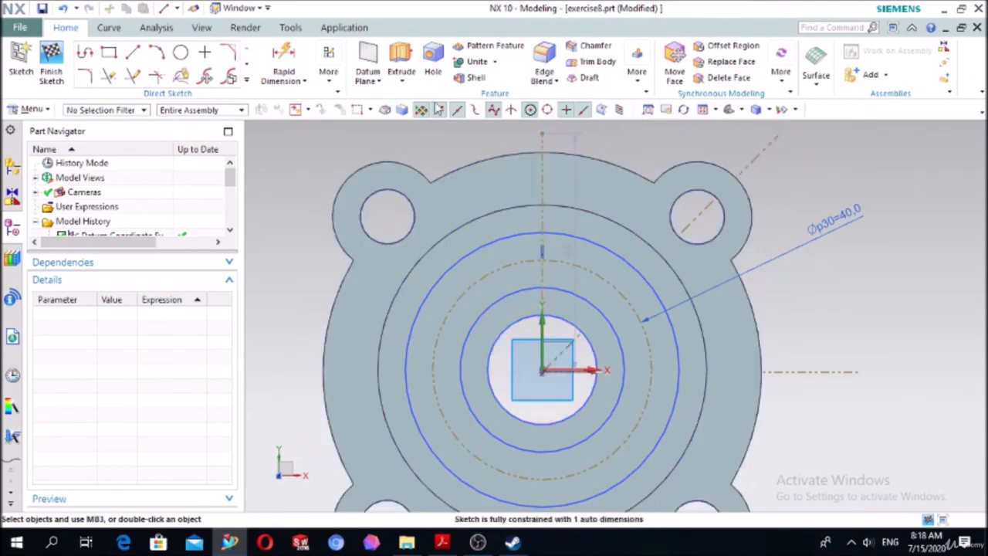
Sketch a circle about 3 mm in diameter just beside the vertical reference line, slightly inside the 40 mm reference circle.
click(180, 53)
scroll(571, 274, up, 3)
click(547, 282)
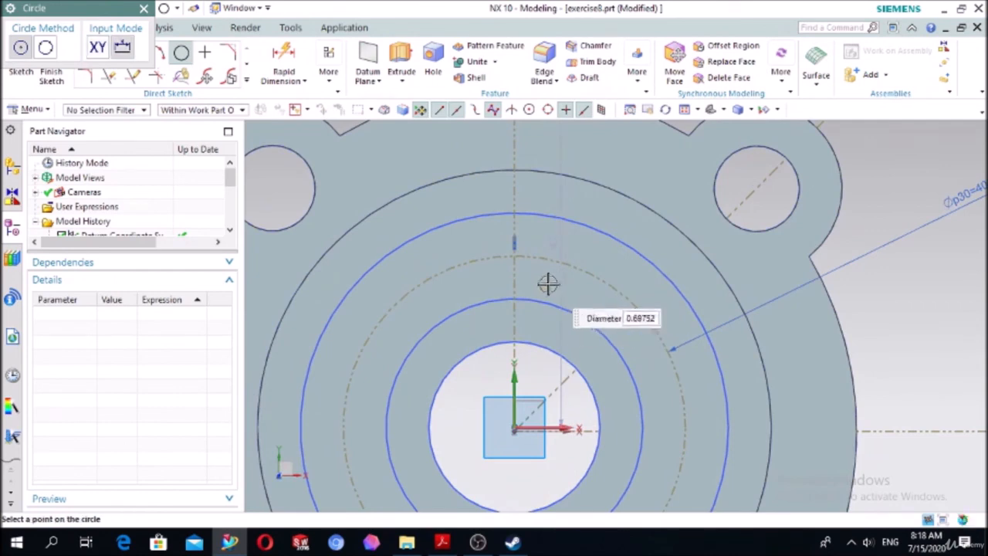
click(555, 276)
Dimension the small circle's diameter as 4 mm.
key(d)
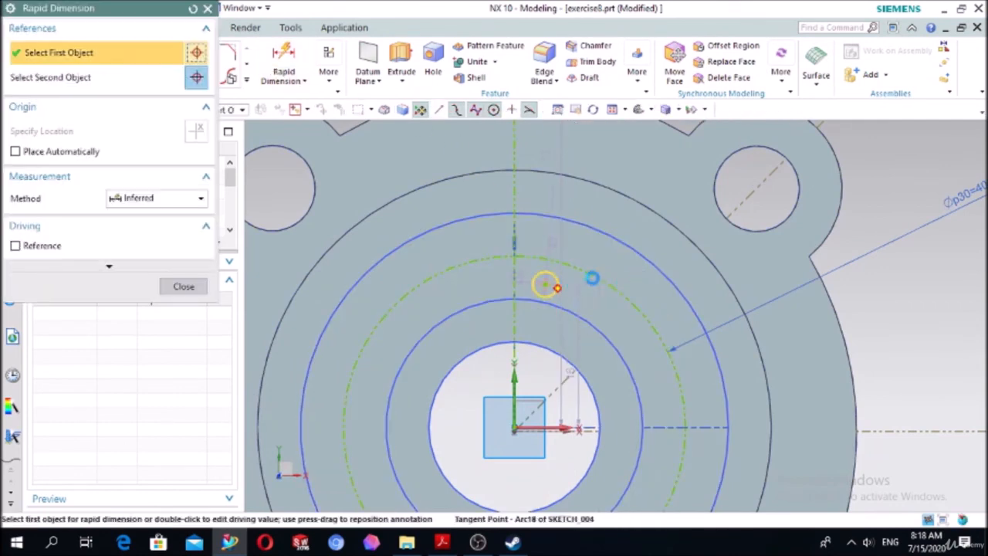
click(553, 285)
click(615, 264)
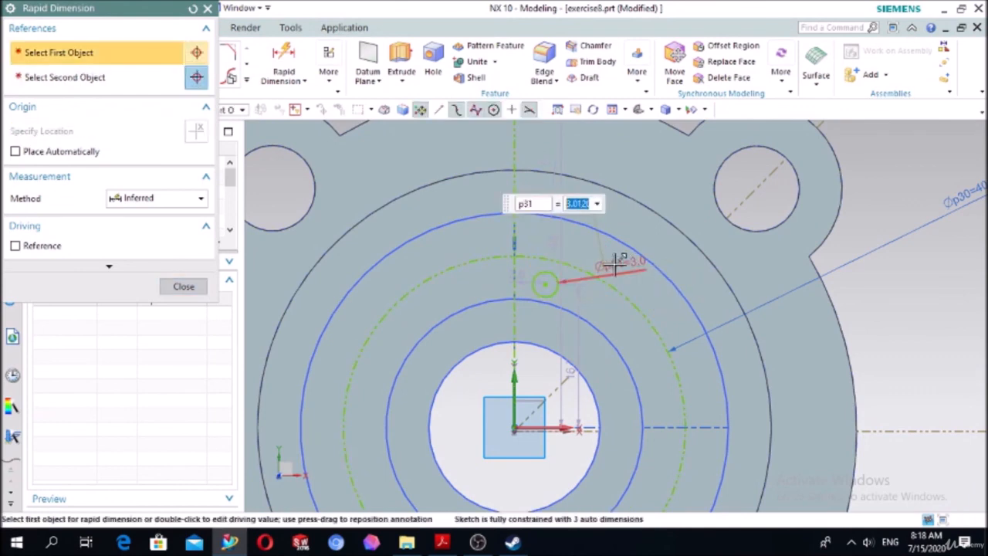
key(Escape)
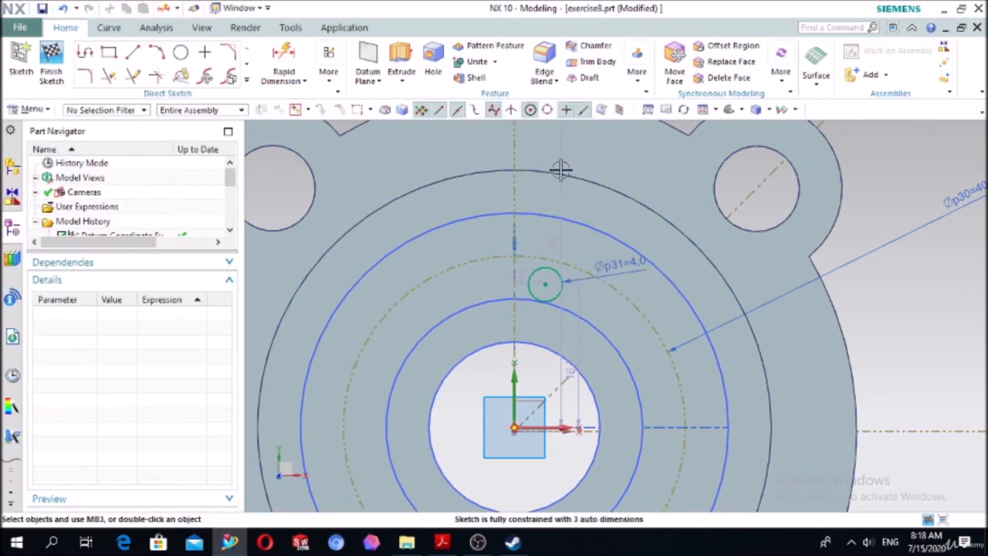
Constrain the small circle's centre point onto both the 40 mm reference circle and the vertical reference line.
key(c)
scroll(607, 275, up, 4)
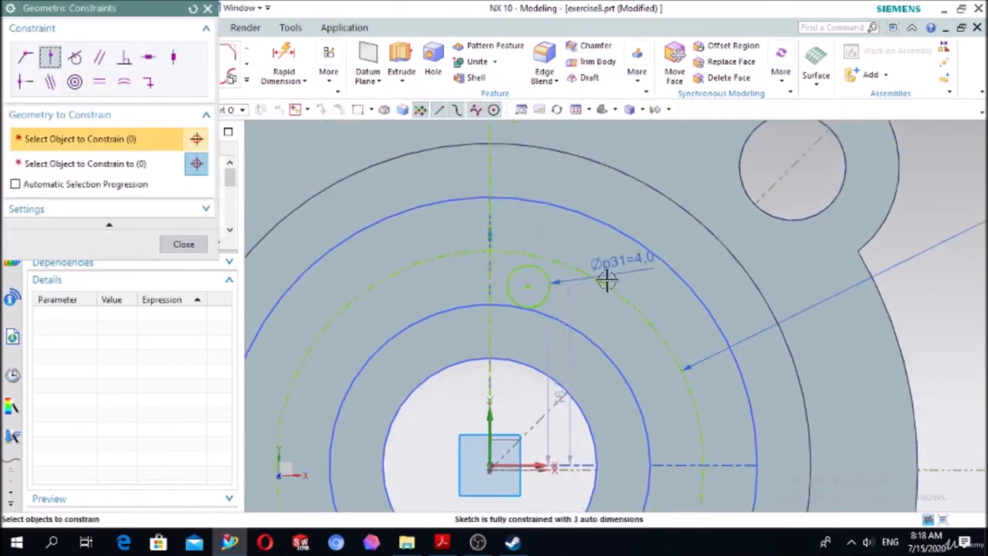
click(487, 288)
click(128, 166)
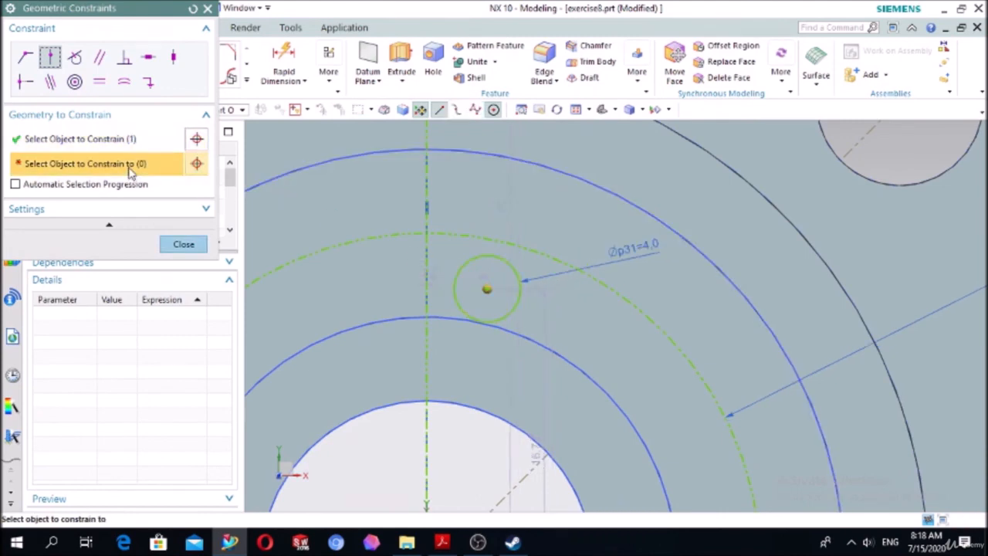
click(455, 232)
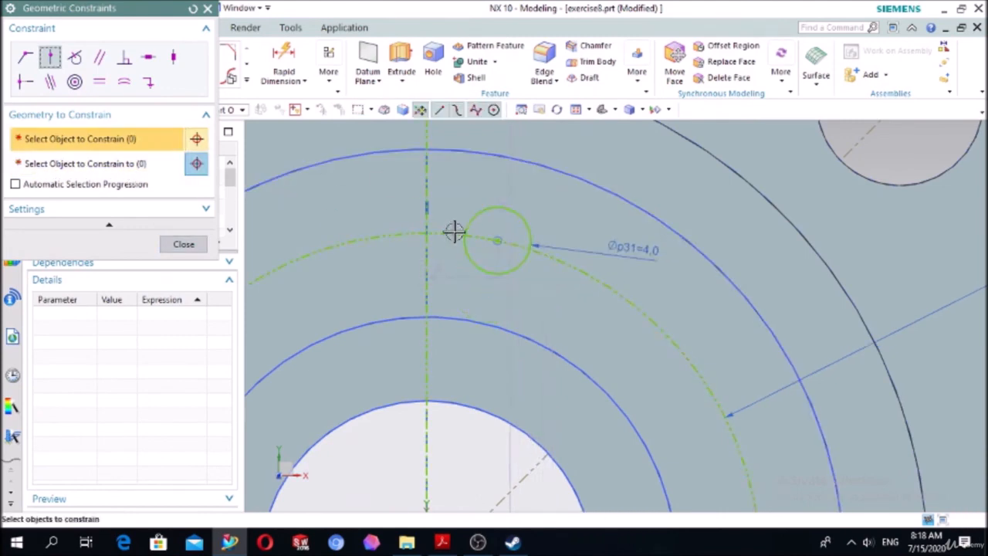
click(497, 239)
click(146, 165)
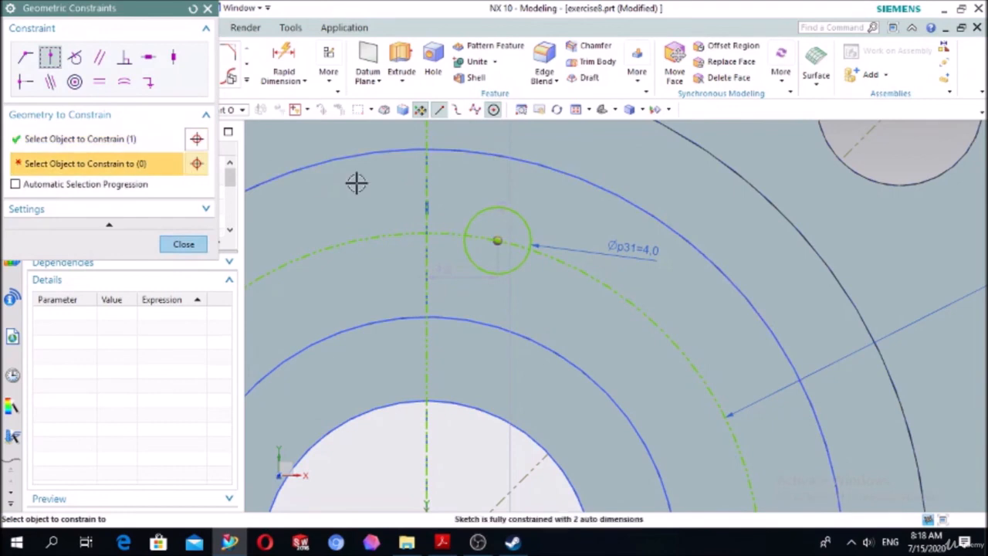
click(430, 167)
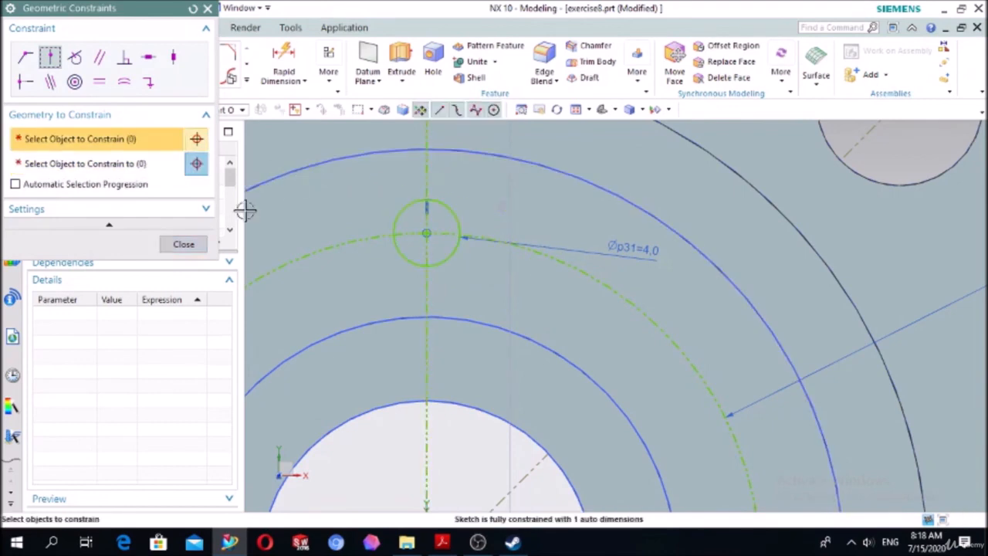
click(184, 244)
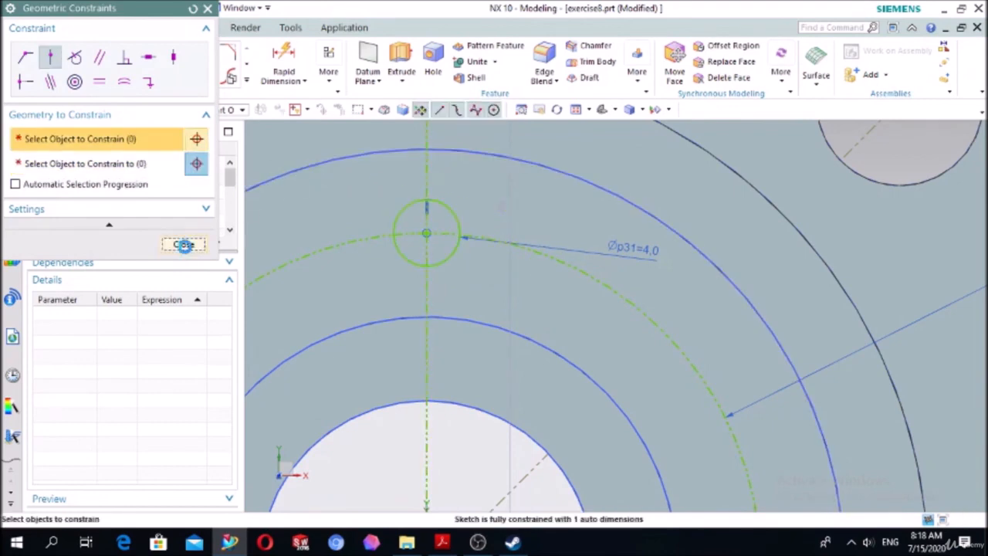
Mirror the 4 mm circle about the sketch's horizontal axis.
click(246, 82)
click(87, 194)
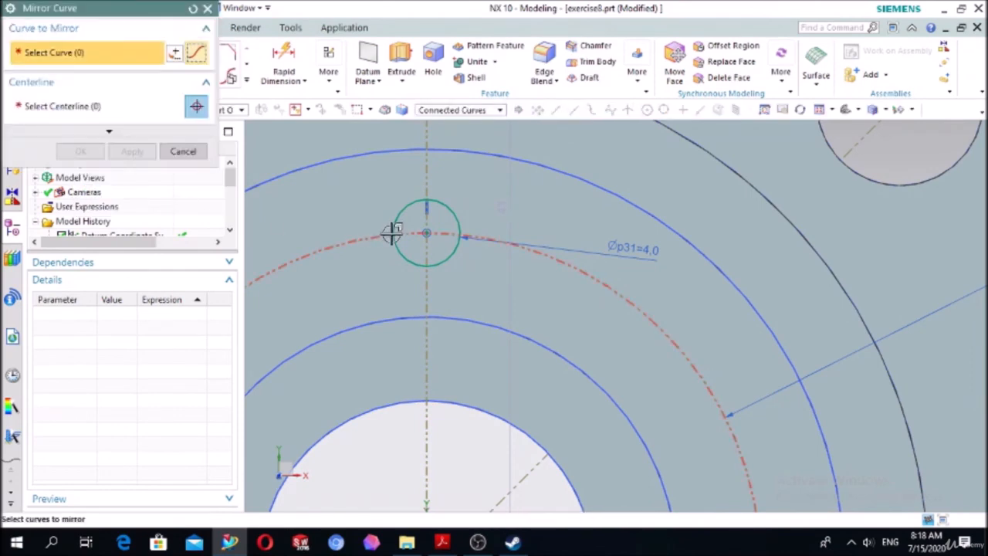
click(452, 207)
scroll(448, 201, down, 5)
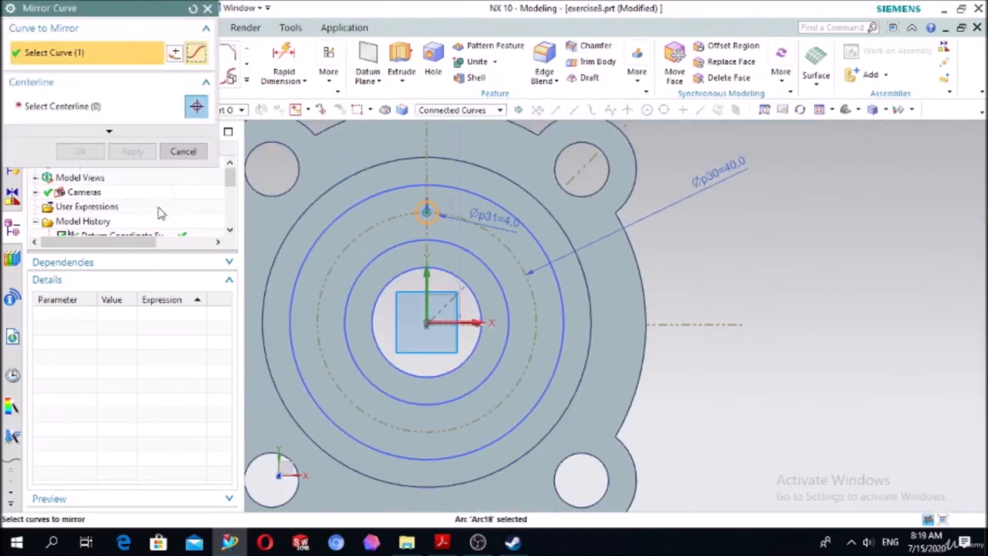
click(93, 108)
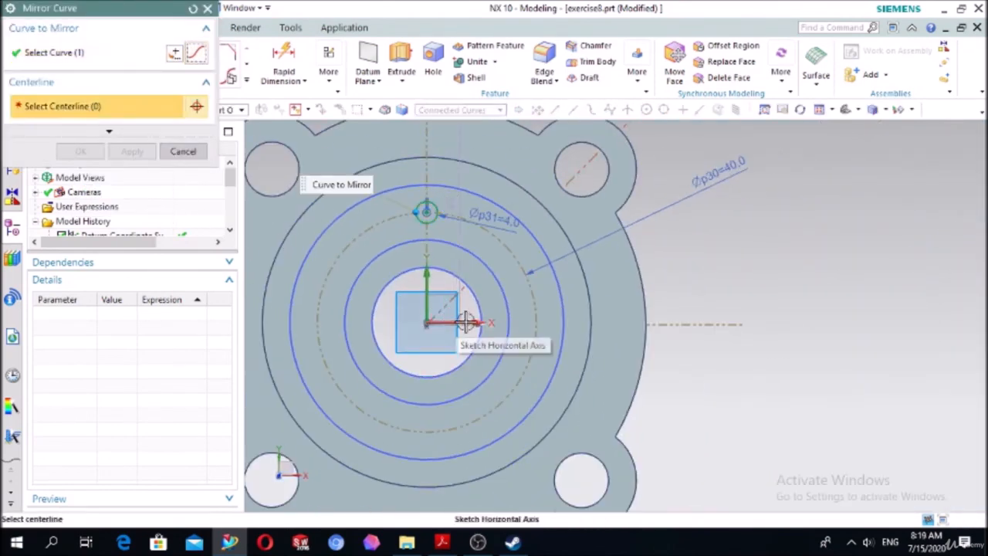
click(464, 323)
click(80, 151)
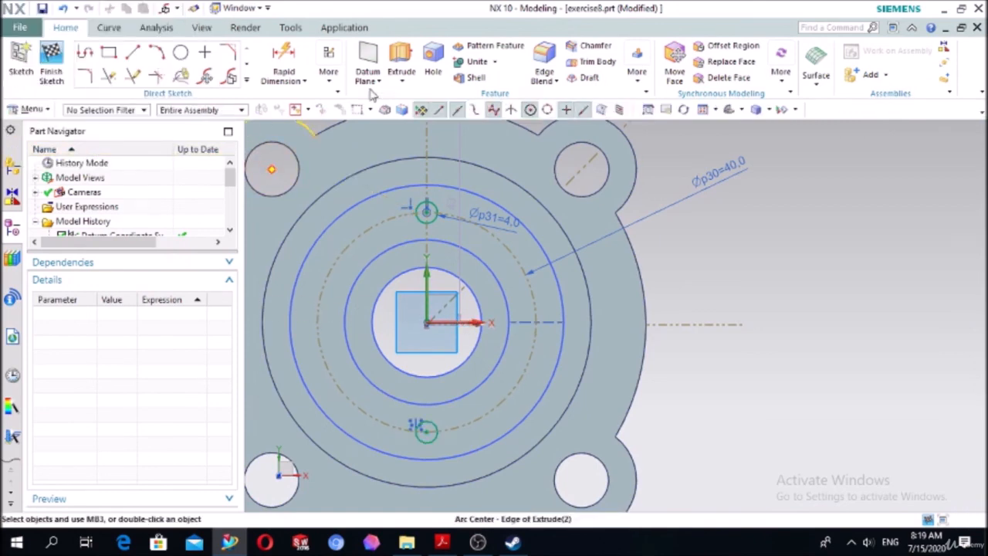
Extrude the two 4 mm circles in the reversed direction as a subtract, ending with Until Selected at the flange's underside face.
click(401, 65)
scroll(842, 349, down, 3)
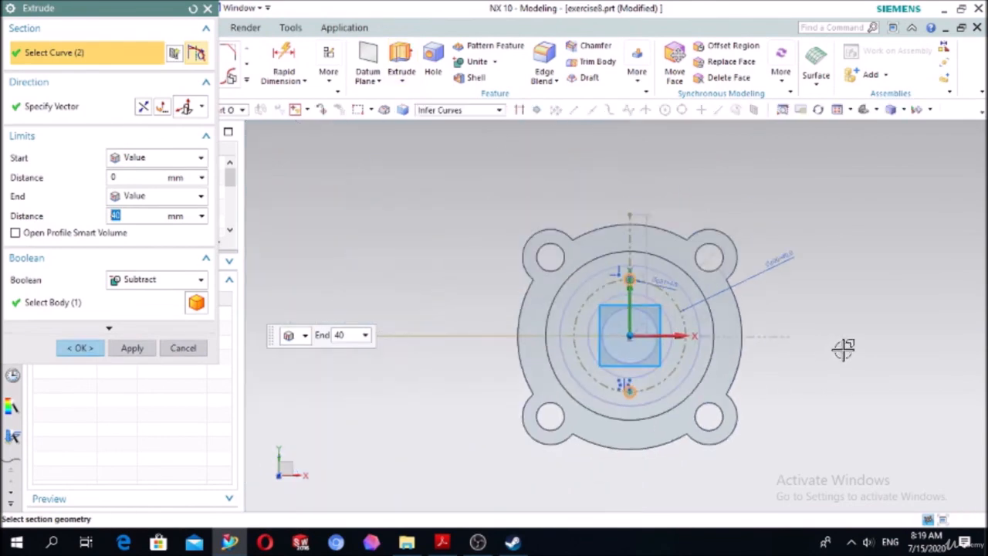
middle_drag(842, 349, 797, 318)
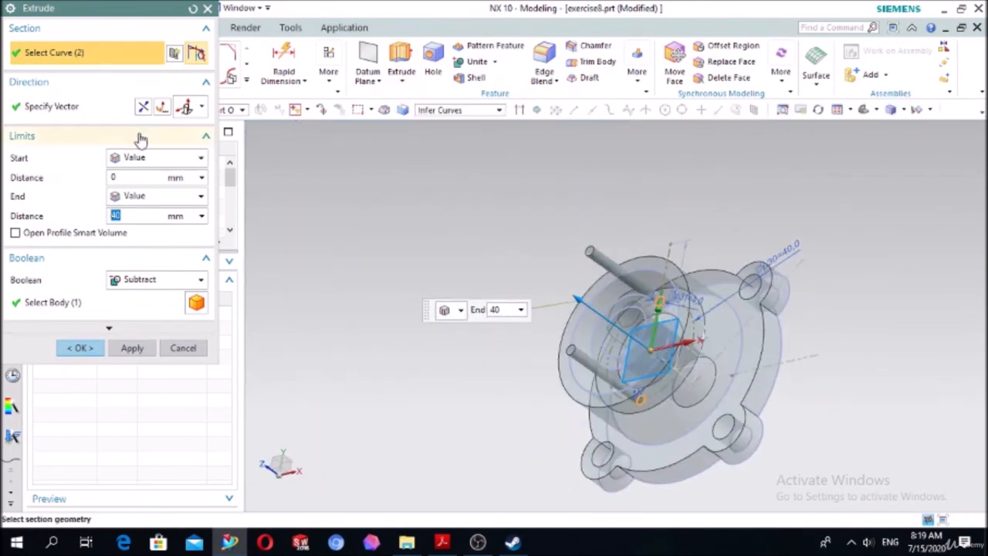
click(144, 108)
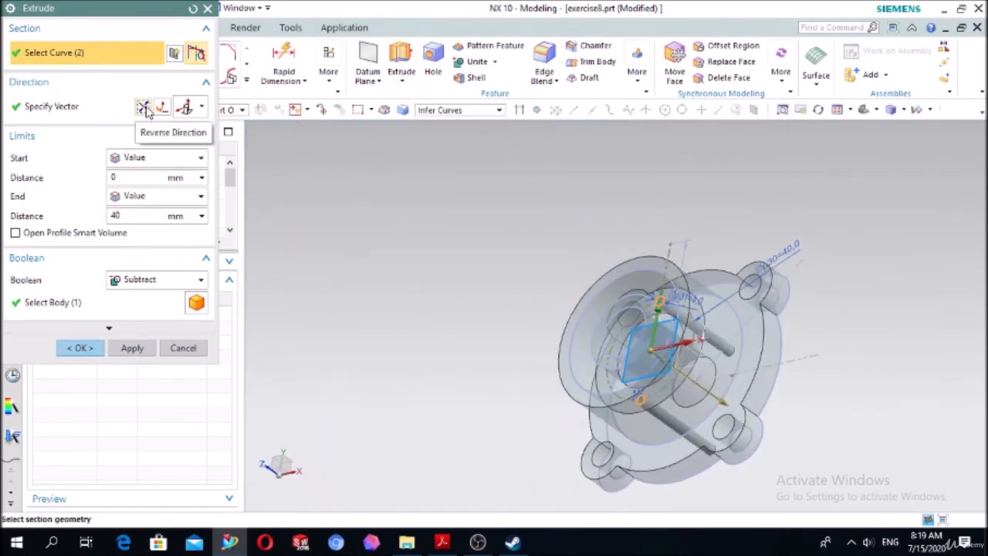
click(131, 197)
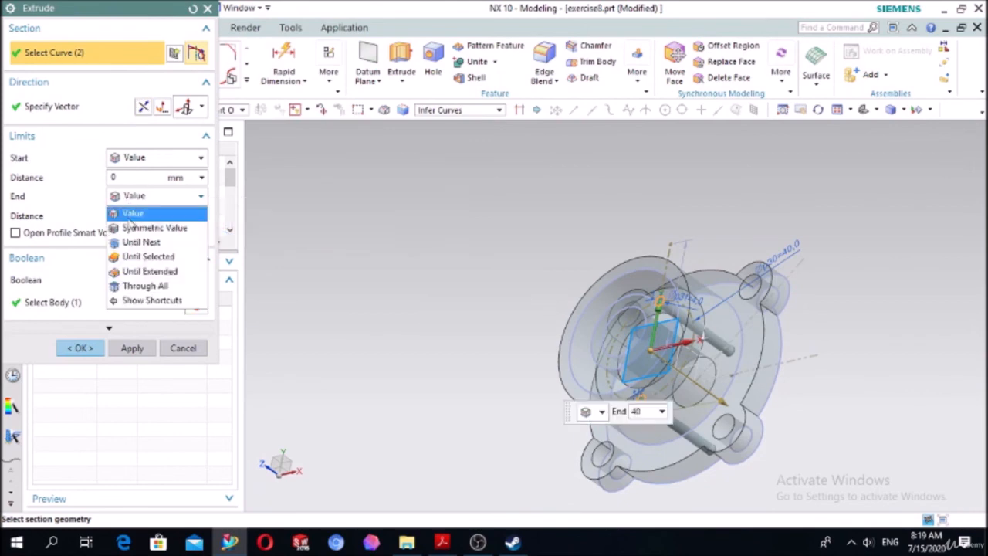
click(142, 257)
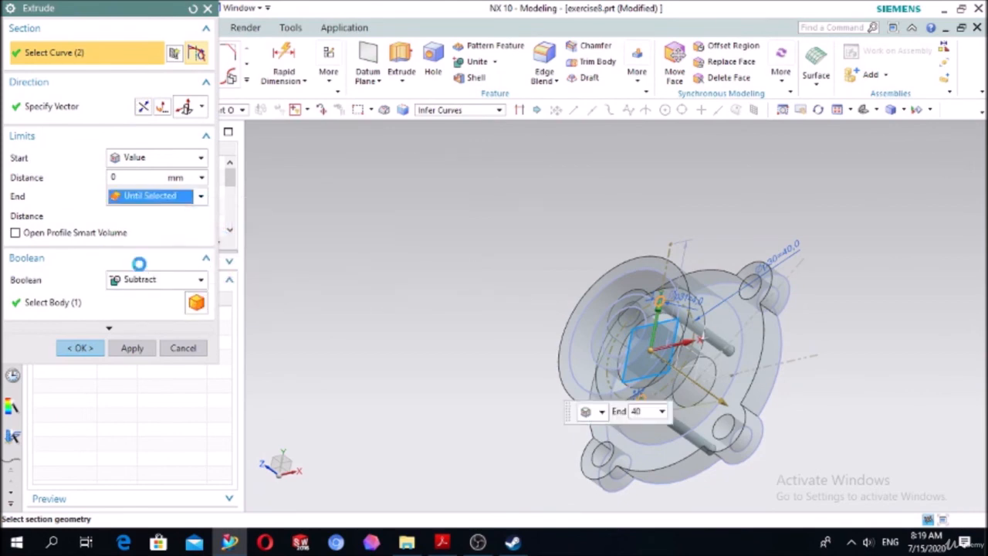
middle_drag(347, 309, 556, 332)
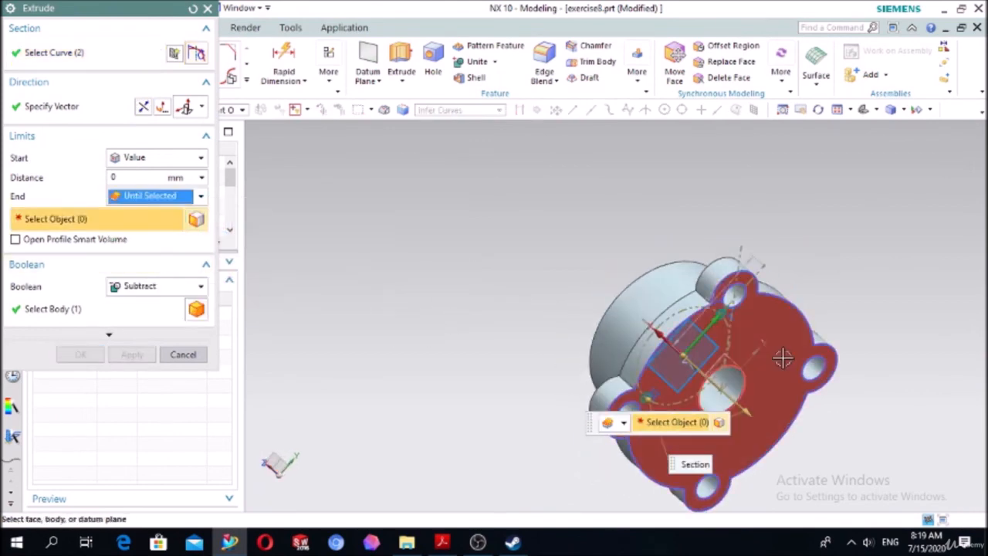
click(783, 358)
mouse_move(442, 279)
middle_down()
mouse_move(523, 284)
mouse_move(441, 289)
middle_up()
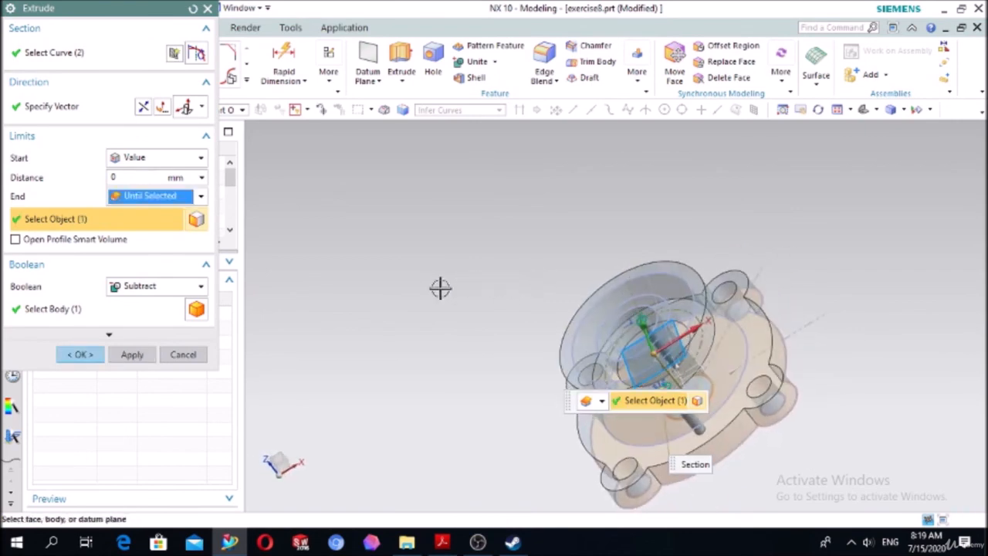
click(81, 354)
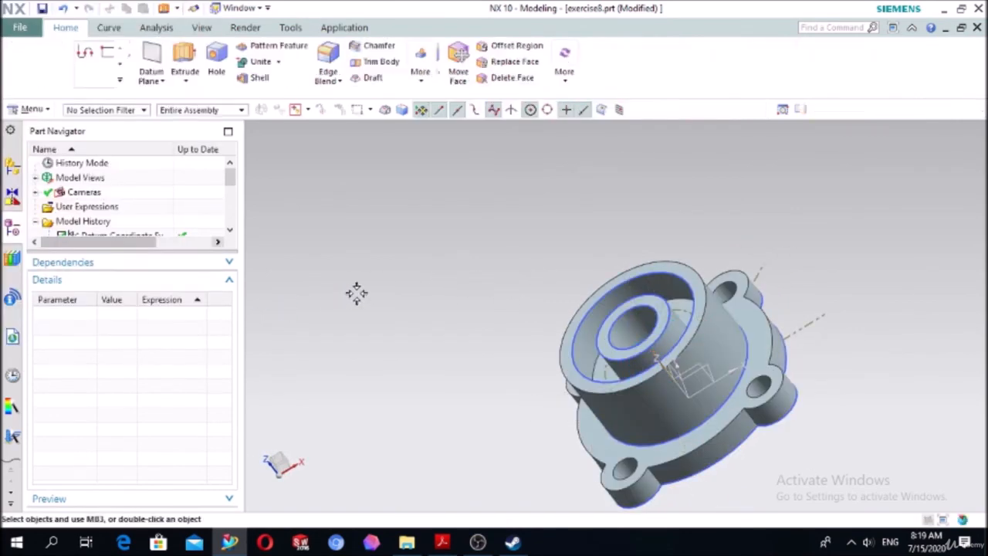
Inspect the flange and its two small holes from several angles and compare them with the PDF drawing in Acrobat Reader.
middle_drag(356, 291, 485, 276)
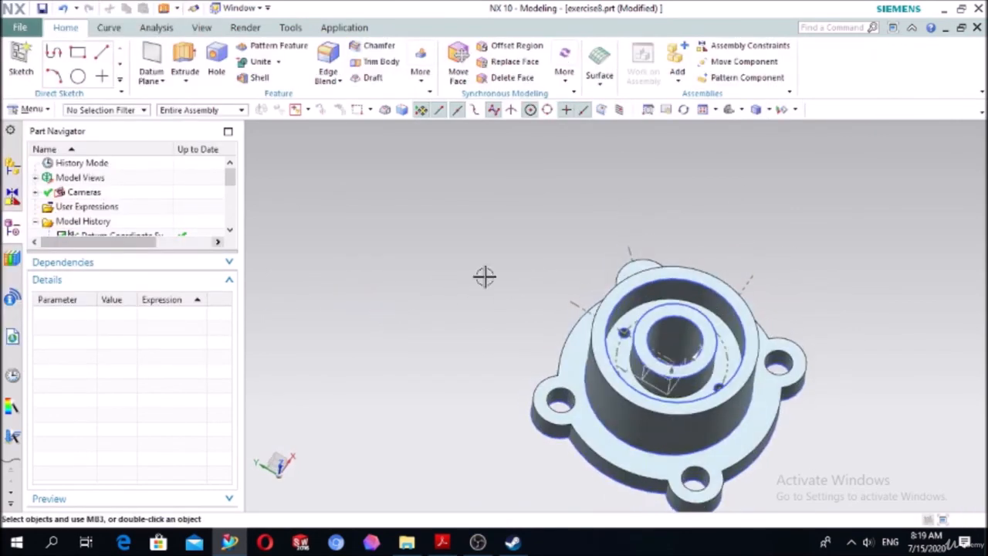
click(730, 114)
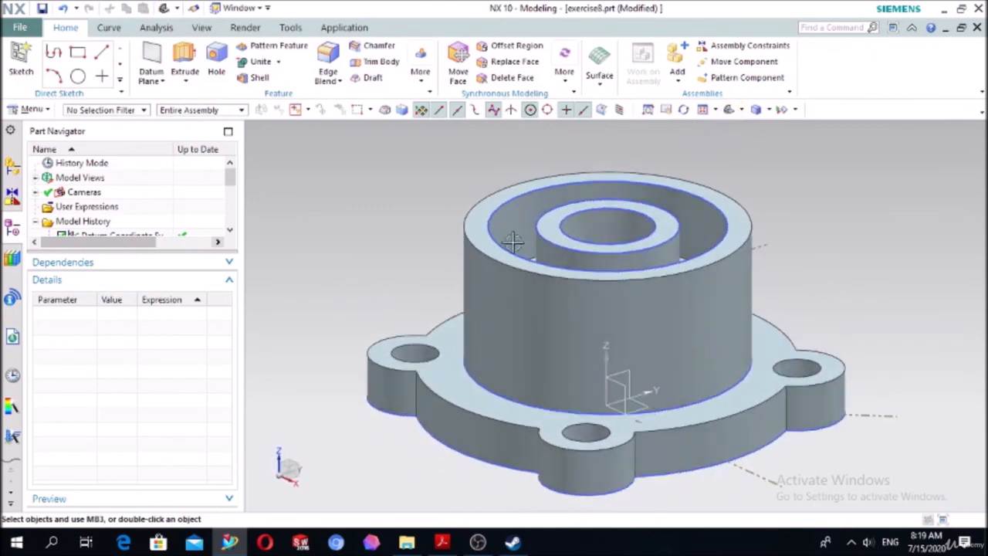
middle_drag(393, 229, 390, 274)
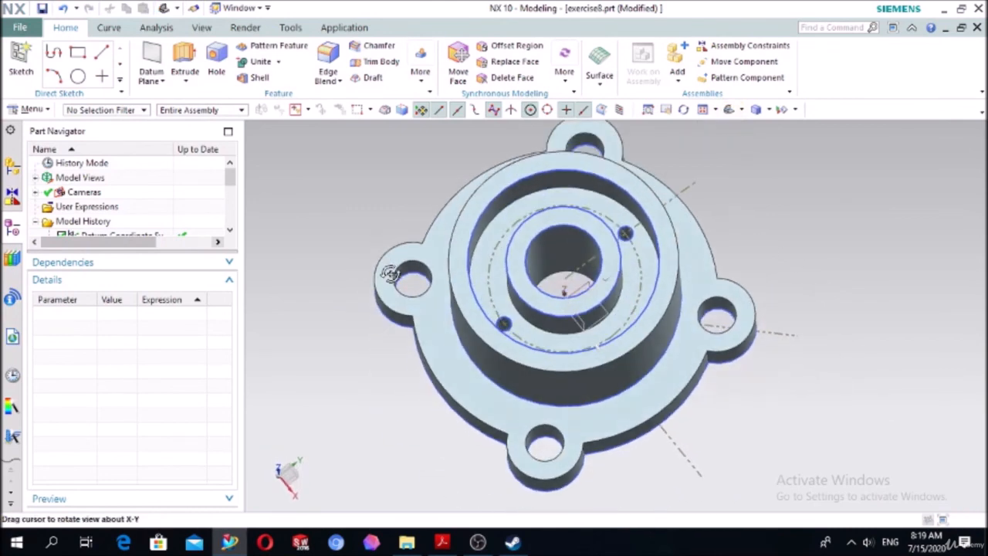
click(446, 544)
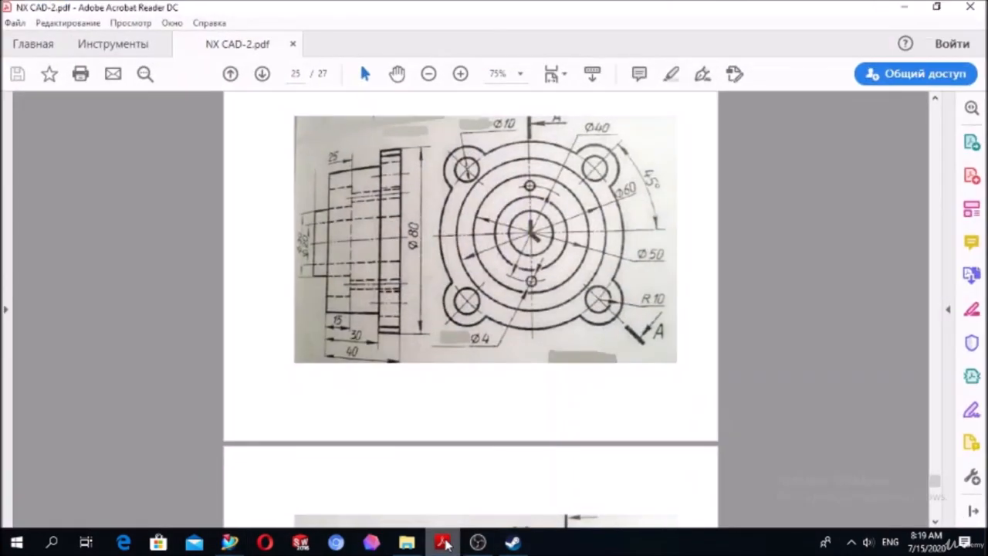
click(444, 543)
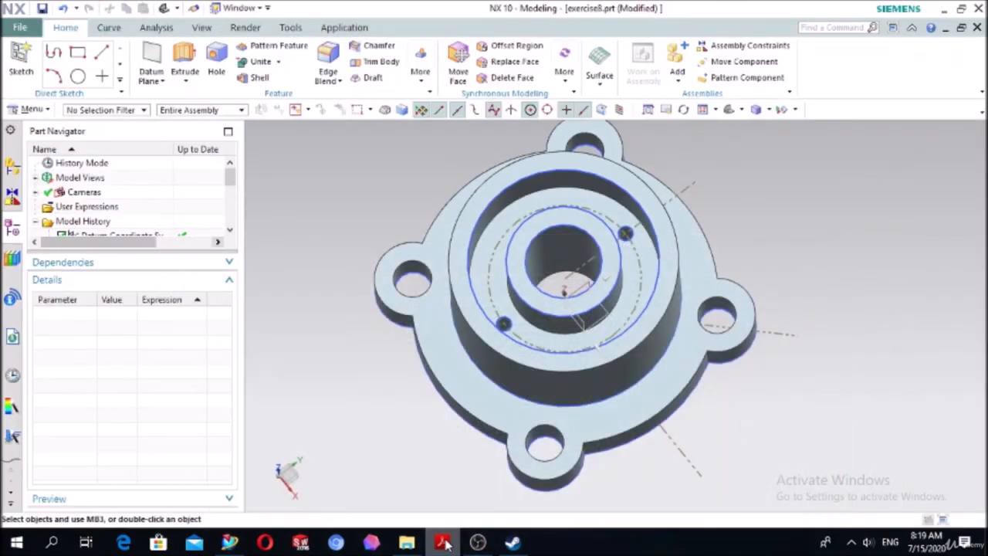